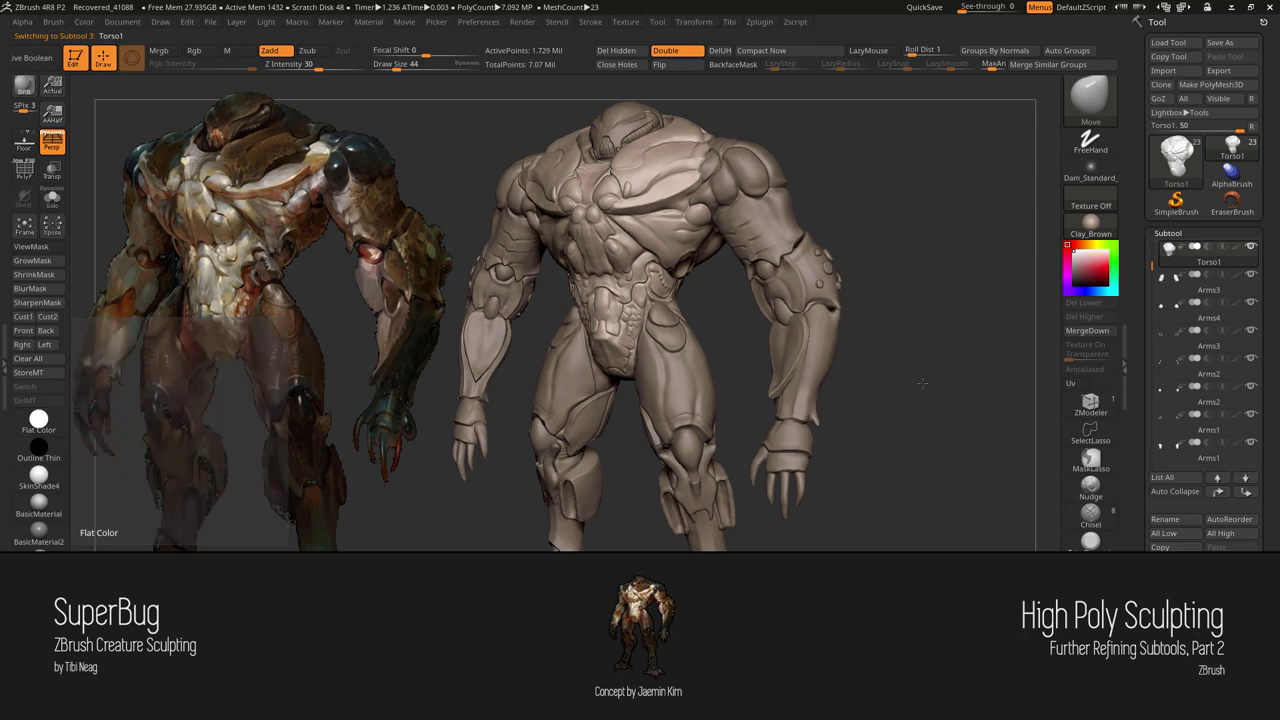
- Turn the SuperBug sculpt slightly and zoom in close on its torso and abdomen
left_click_drag(874, 198, 876, 216)
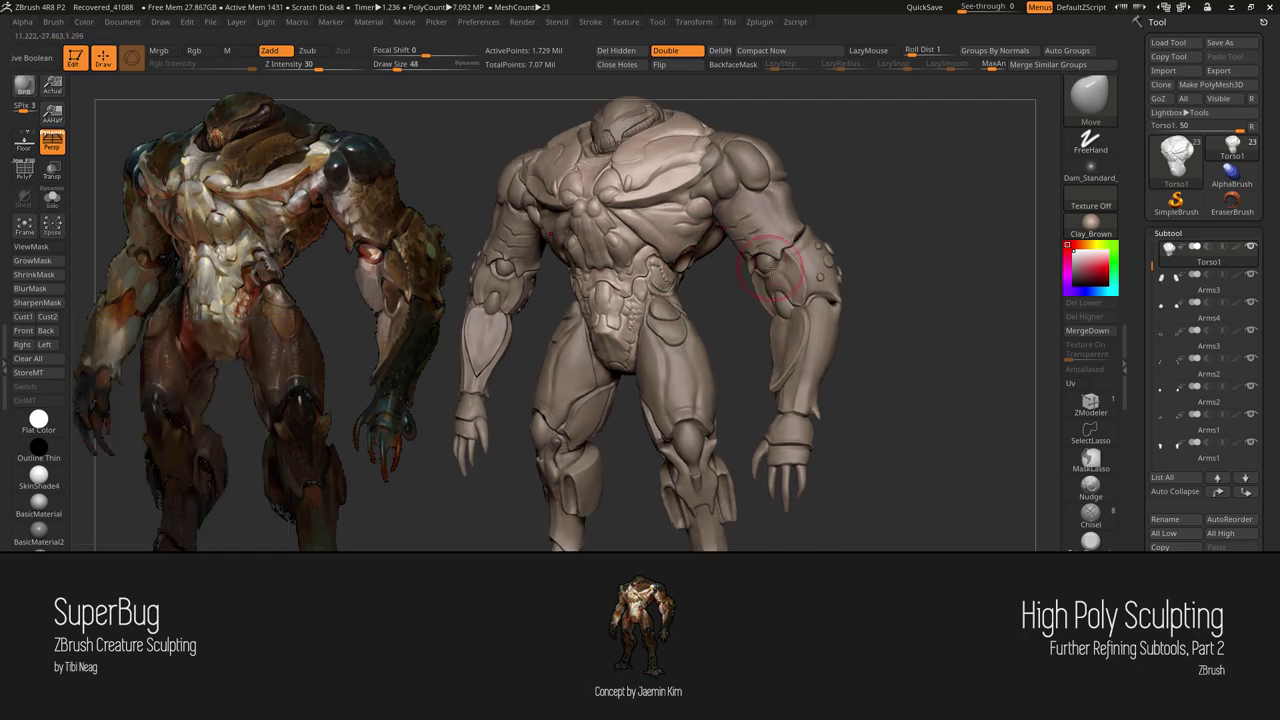
mouse_move(578, 308)
left_mouse_down("alt")
mouse_move(603, 240)
mouse_move(503, 474)
mouse_move(528, 380)
mouse_move(698, 362)
mouse_move(652, 251)
mouse_move(686, 207)
left_mouse_up("alt")
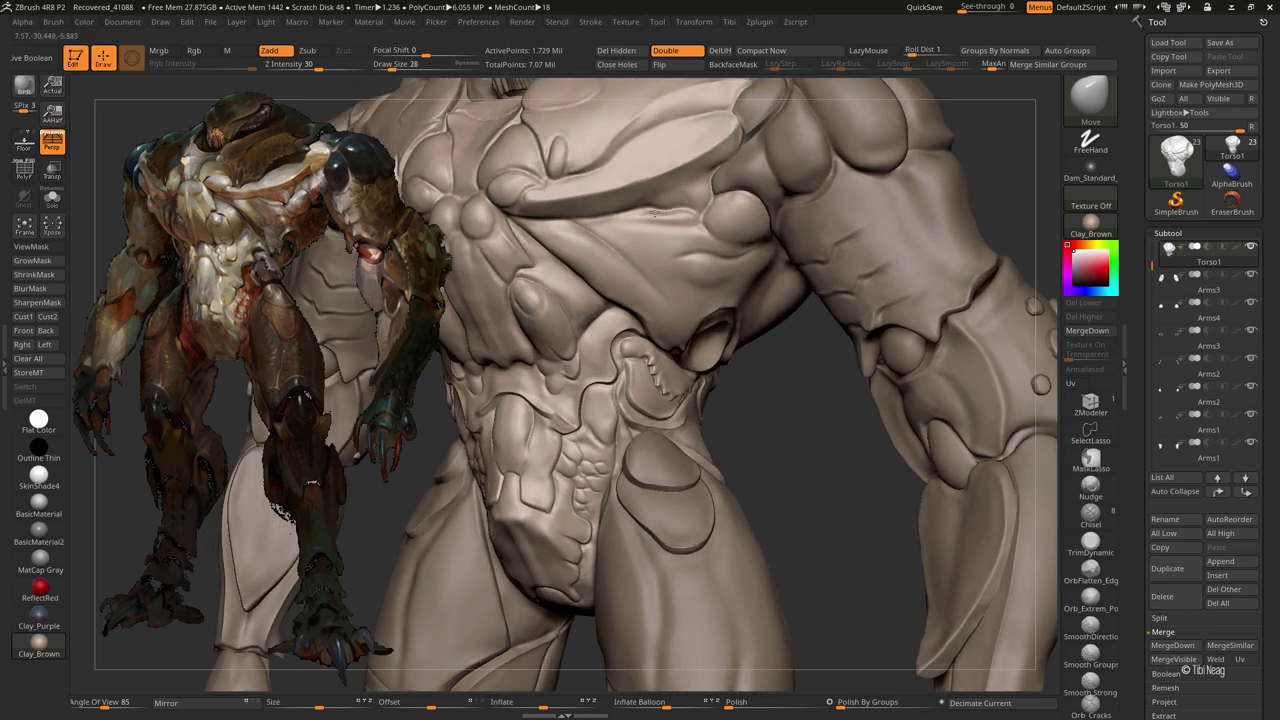
- Carve a groove into the chest plate with the DamStandard brush (BDS)
key("b")
key("d")
key("s")
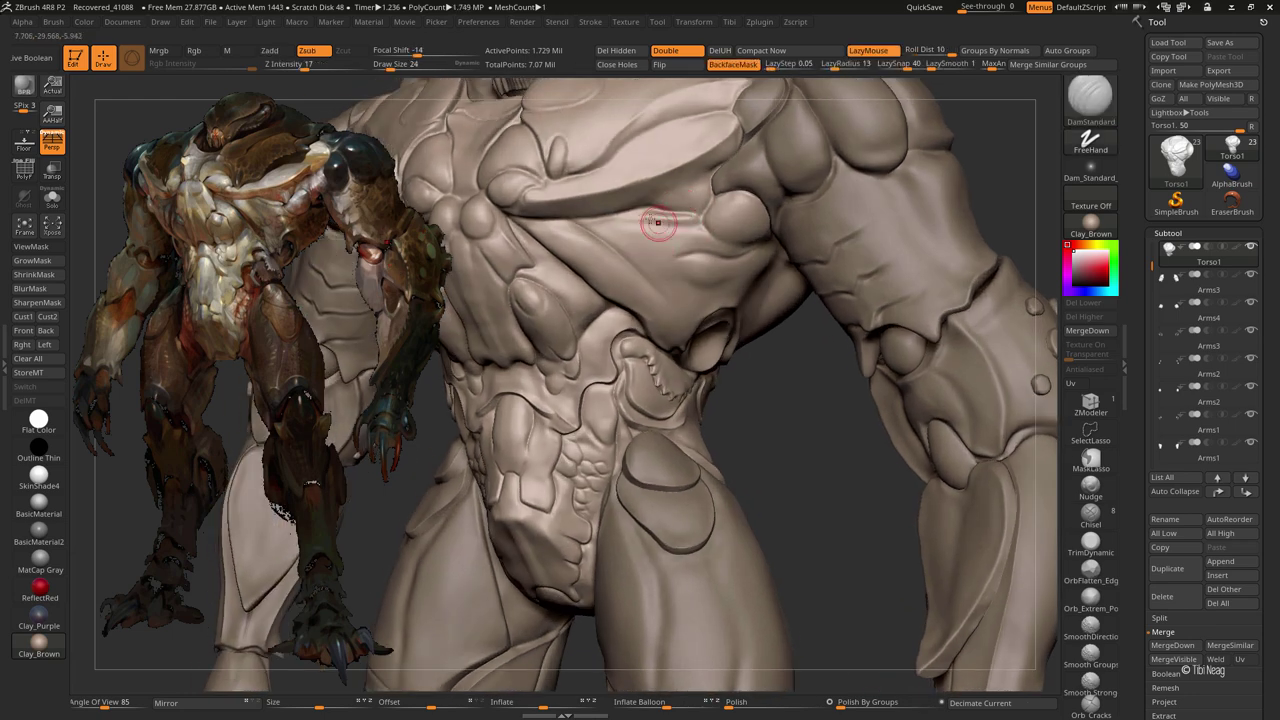
left_click_drag(674, 229, 655, 219, "alt")
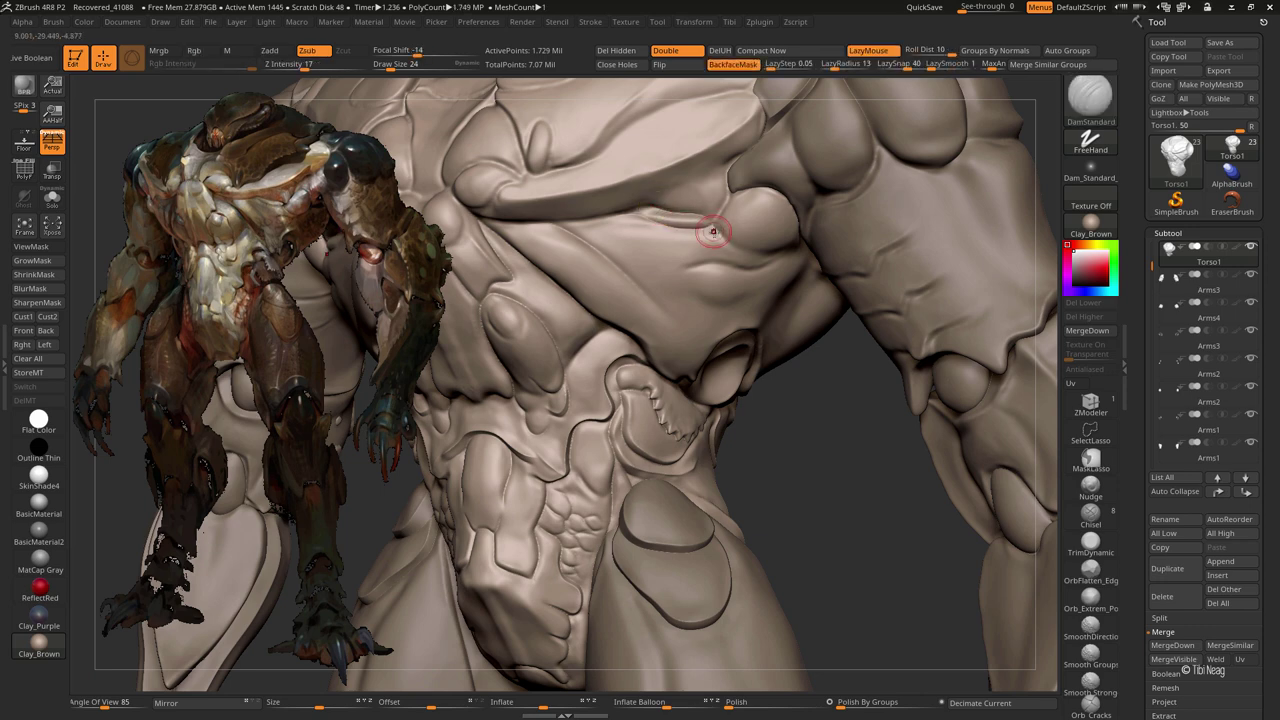
- Frame the figure and orbit from a front chest view toward the neck and shoulder
key("f")
mouse_move(814, 231)
left_mouse_down()
mouse_move(860, 231)
mouse_move(749, 375)
mouse_move(714, 400)
mouse_move(651, 363)
mouse_move(674, 351)
left_mouse_up()
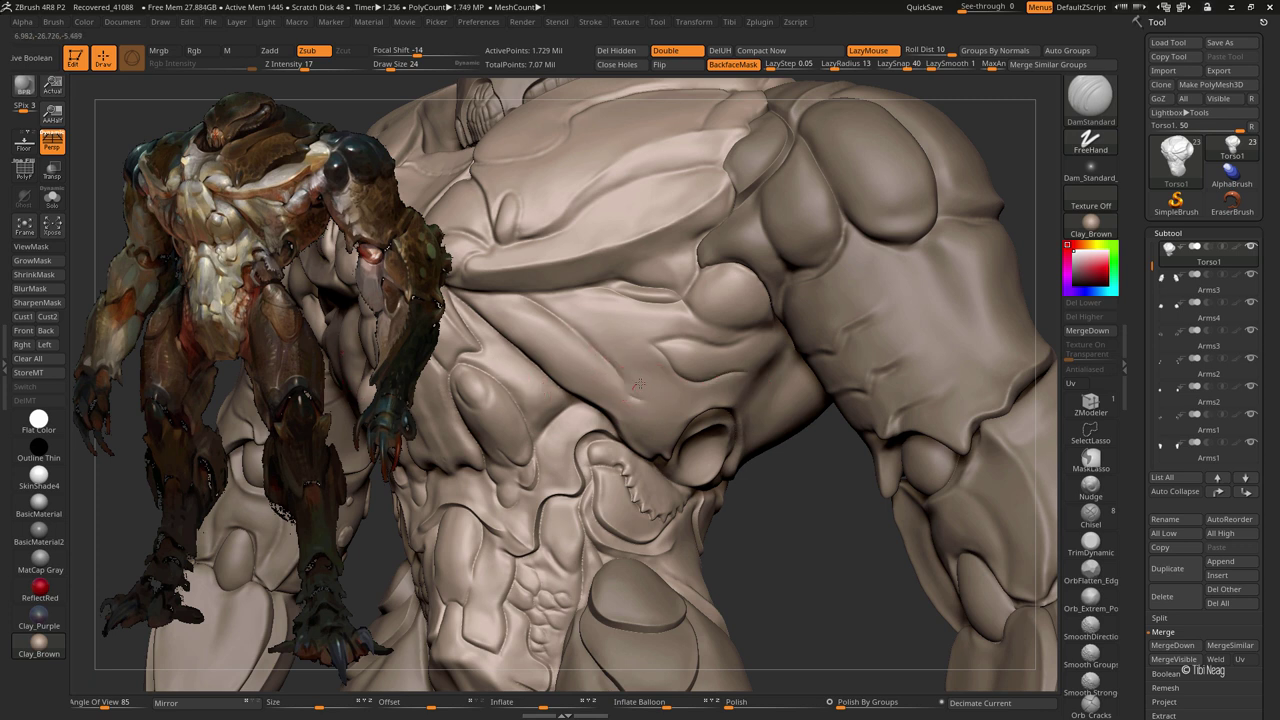
mouse_move(611, 371)
left_mouse_down()
mouse_move(636, 383)
mouse_move(600, 349)
mouse_move(611, 421)
left_mouse_up()
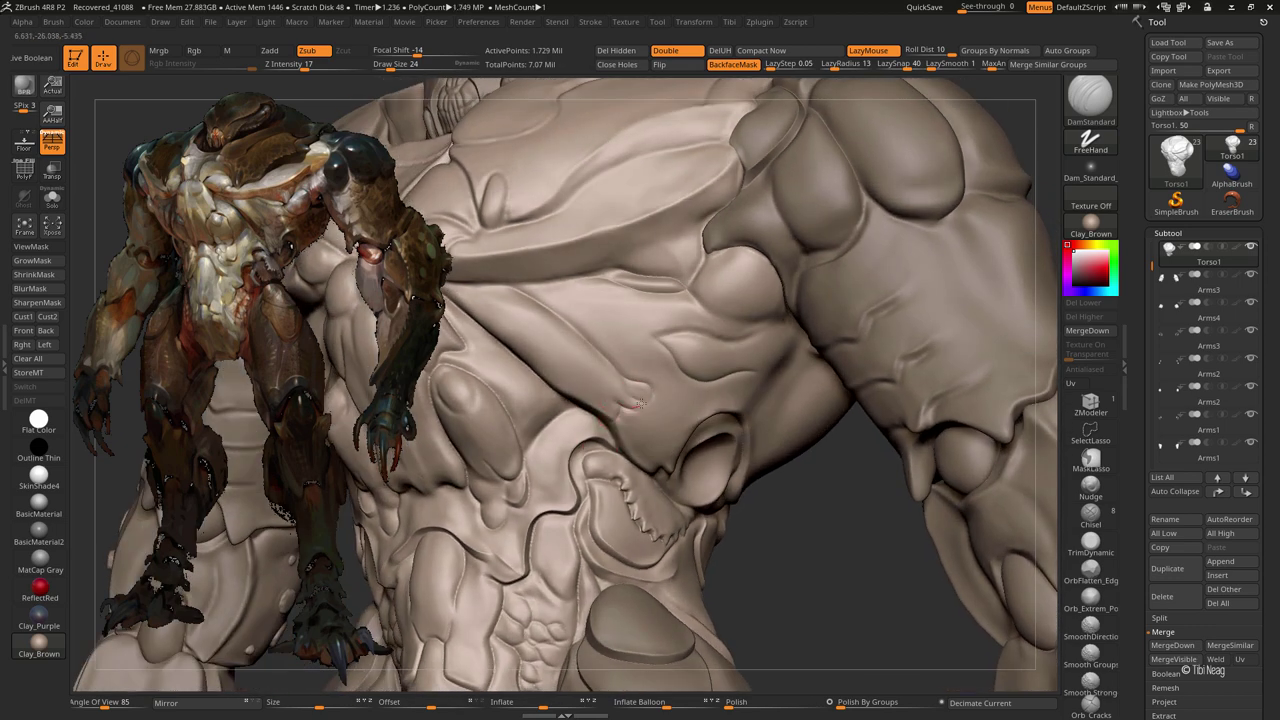
mouse_move(629, 395)
left_mouse_down()
mouse_move(655, 338)
mouse_move(668, 421)
mouse_move(640, 423)
mouse_move(688, 430)
mouse_move(624, 414)
mouse_move(651, 416)
left_mouse_up()
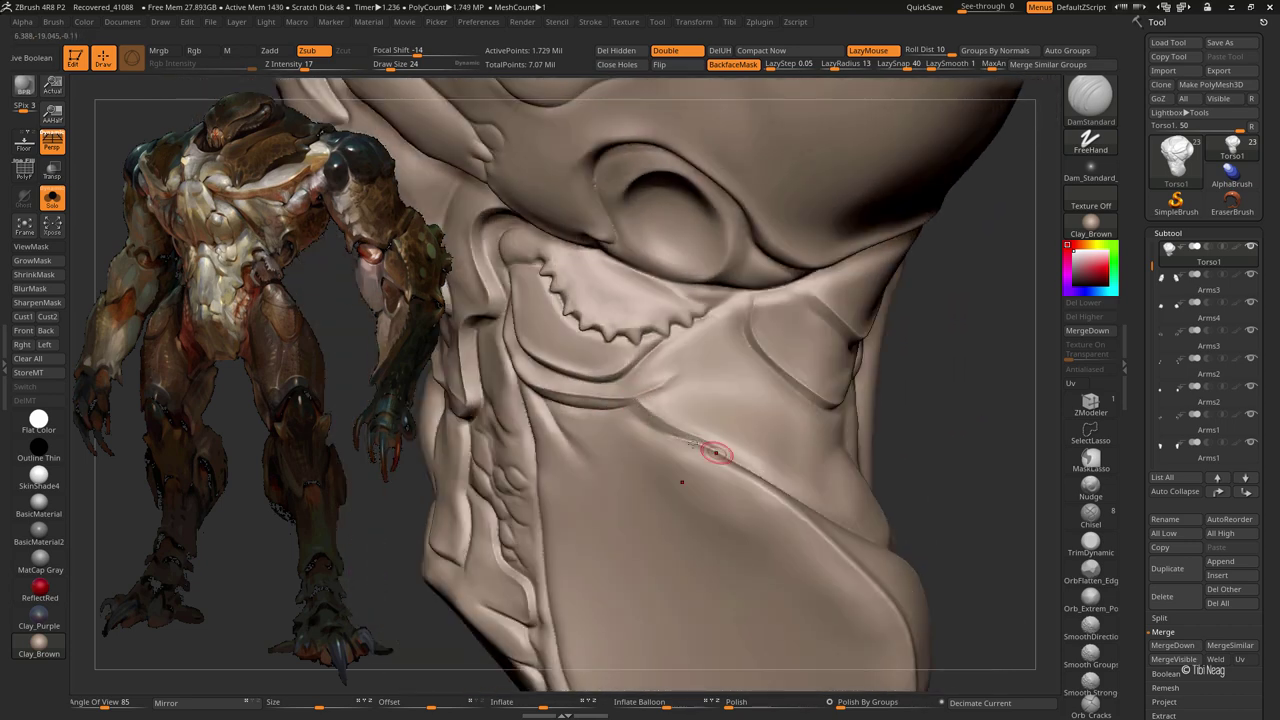
- Orbit to a side-on view of the neck, take the Clay brush, and zoom out to the head
mouse_move(716, 453)
left_mouse_down()
mouse_move(626, 410)
mouse_move(647, 420)
mouse_move(636, 406)
left_mouse_up()
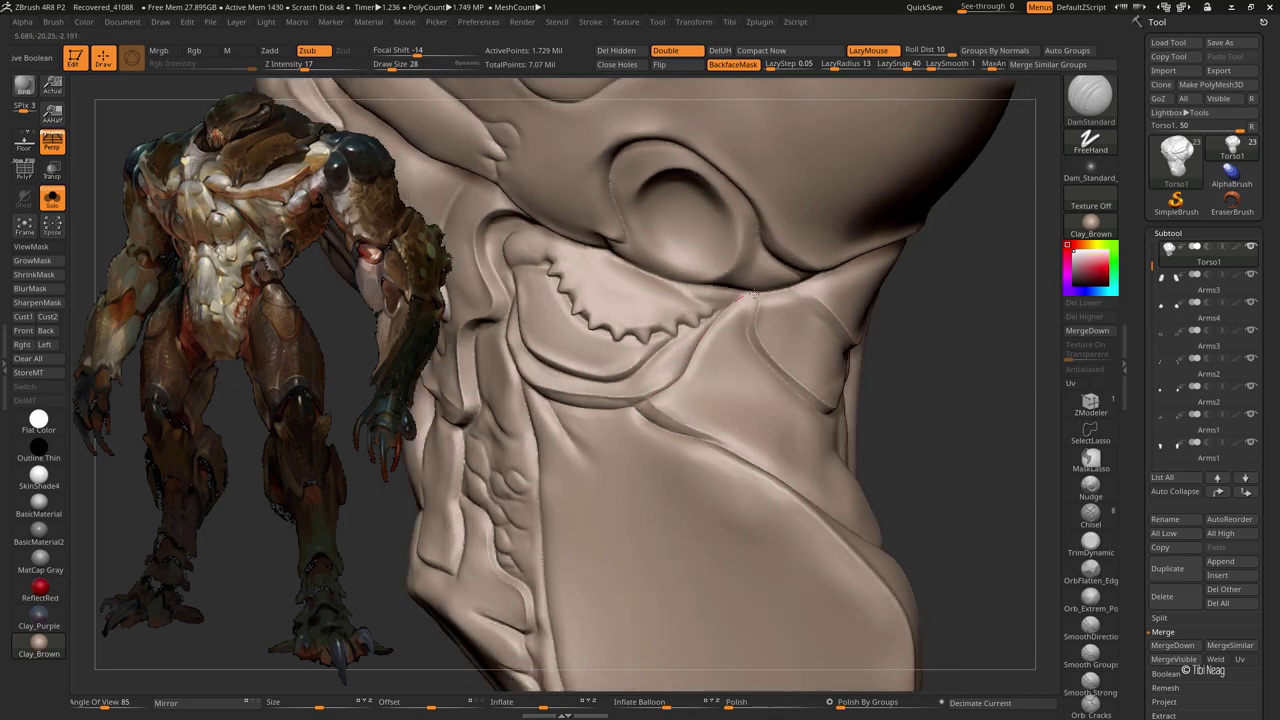
mouse_move(754, 293)
left_mouse_down()
mouse_move(605, 441)
mouse_move(608, 315)
left_mouse_up()
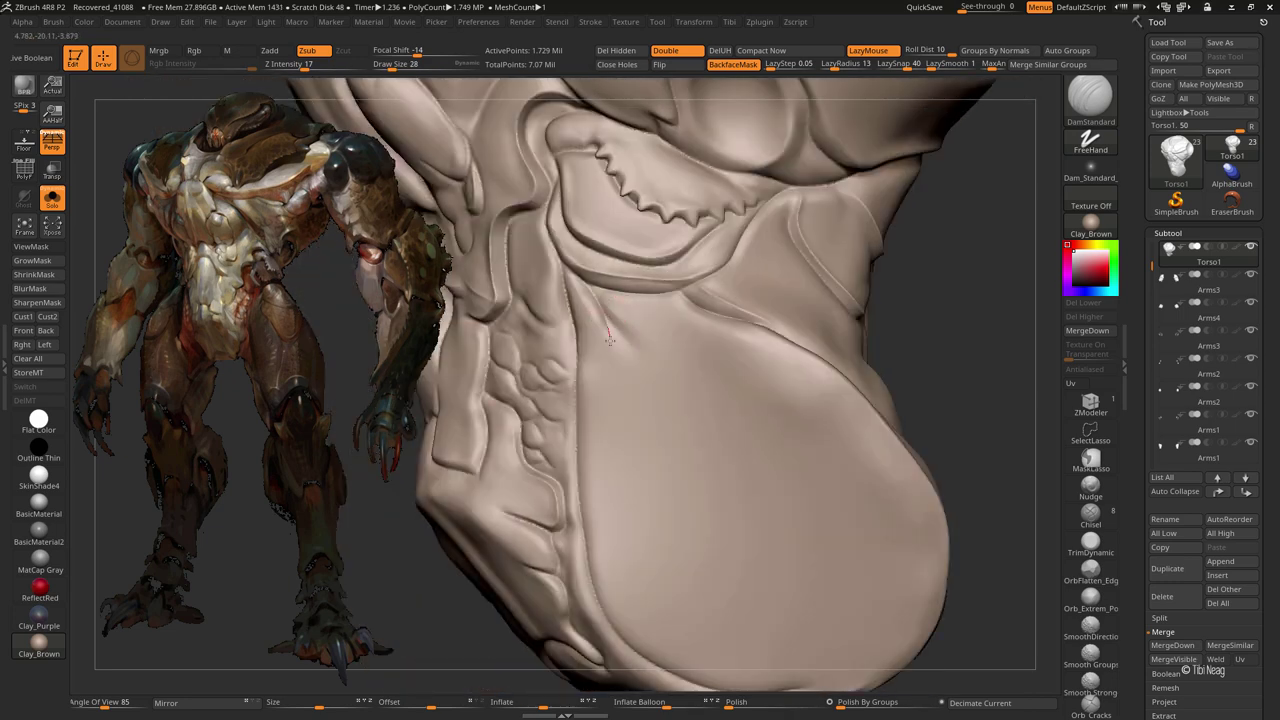
mouse_move(588, 563)
left_mouse_down()
mouse_move(826, 354)
mouse_move(791, 314)
mouse_move(603, 371)
left_mouse_up()
key("b")
key("c")
key("l")
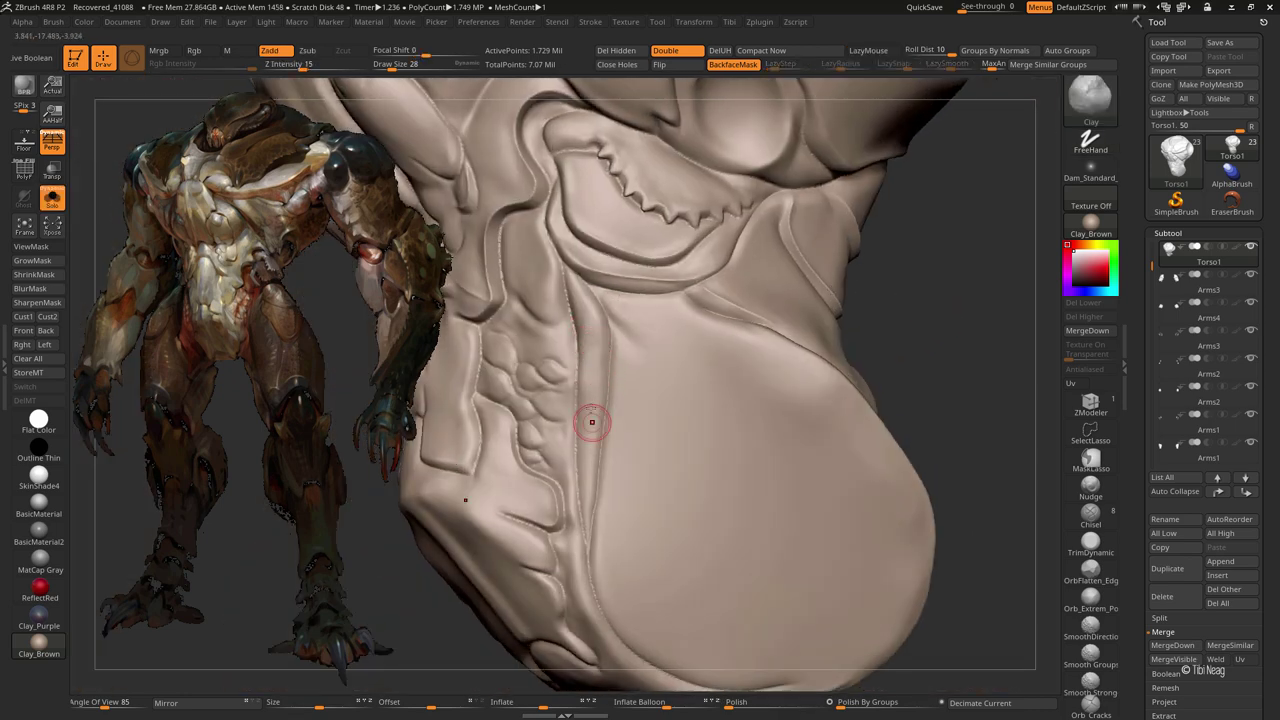
mouse_move(937, 330)
left_mouse_down()
mouse_move(888, 345)
mouse_move(913, 456)
mouse_move(897, 437)
left_mouse_up()
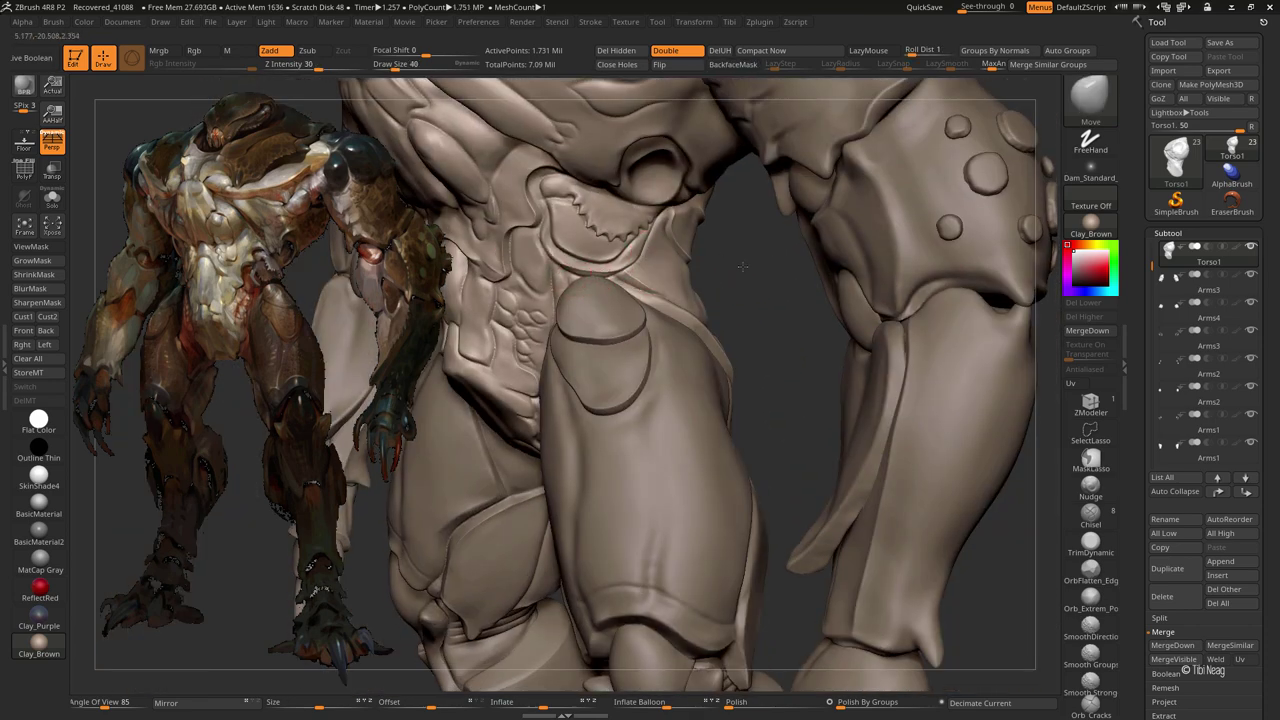
- Solo the torso piece, turn the head to face front, and enlarge the brush
key("ctrl+shift+s")
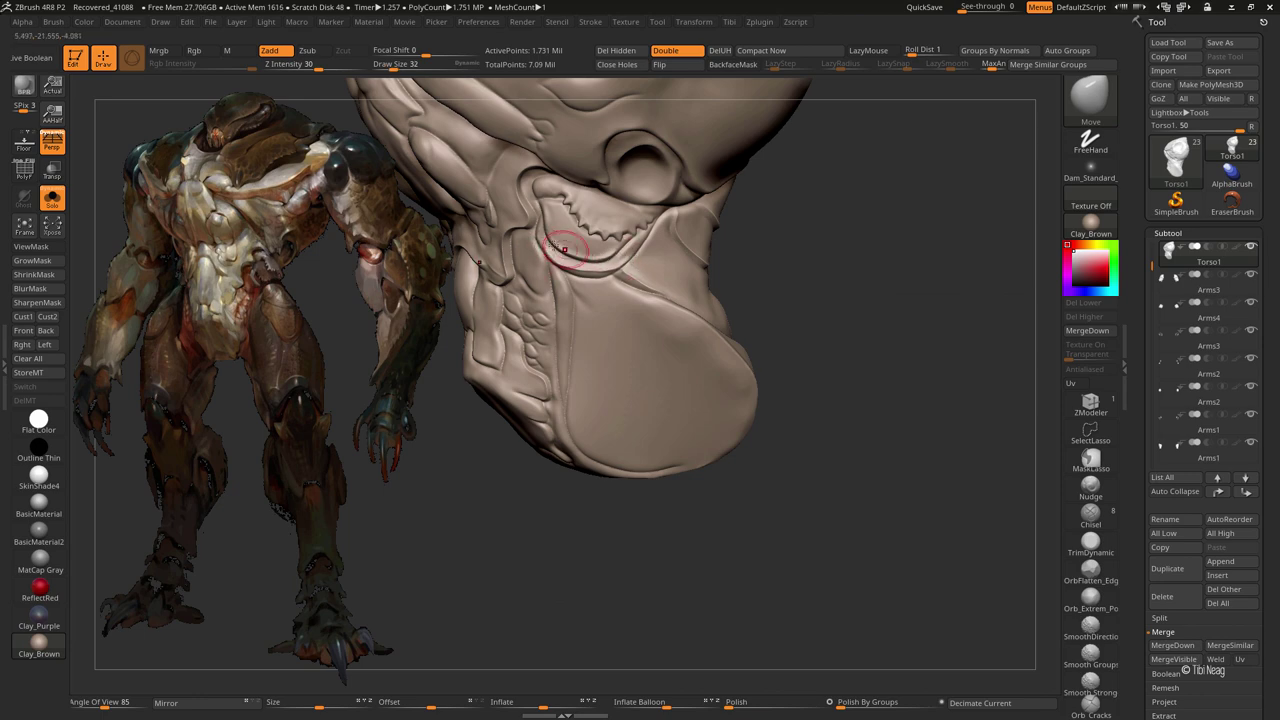
mouse_move(806, 277)
left_mouse_down()
mouse_move(424, 520)
mouse_move(623, 408)
mouse_move(756, 310)
left_mouse_up()
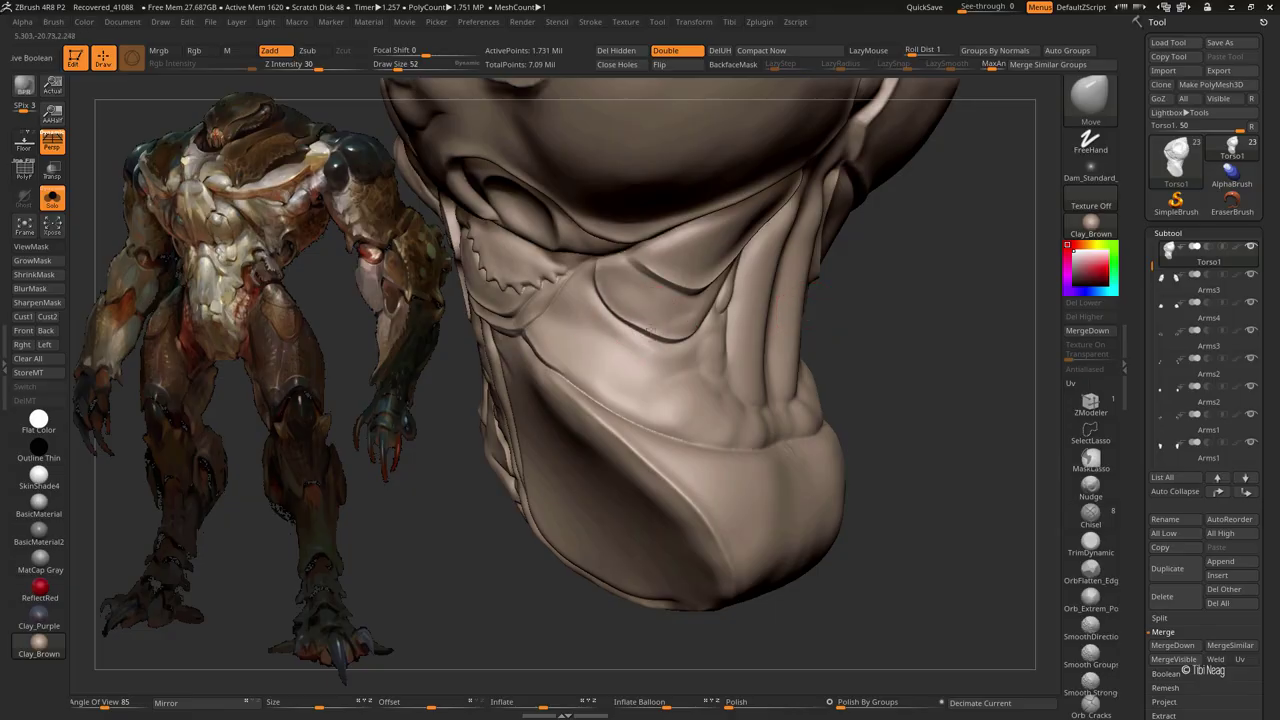
mouse_move(660, 410)
left_mouse_down()
mouse_move(428, 366)
mouse_move(500, 309)
mouse_move(842, 315)
mouse_move(900, 334)
mouse_move(857, 297)
mouse_move(685, 283)
left_mouse_up()
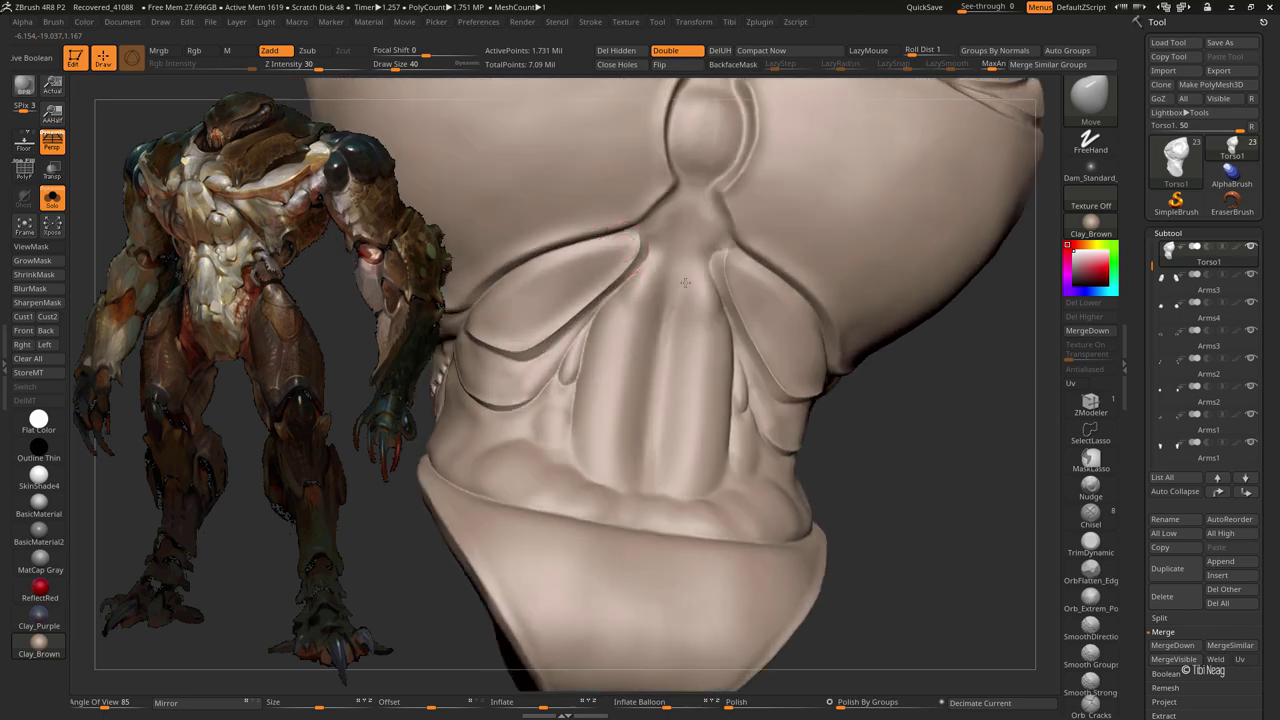
key("bracketright")
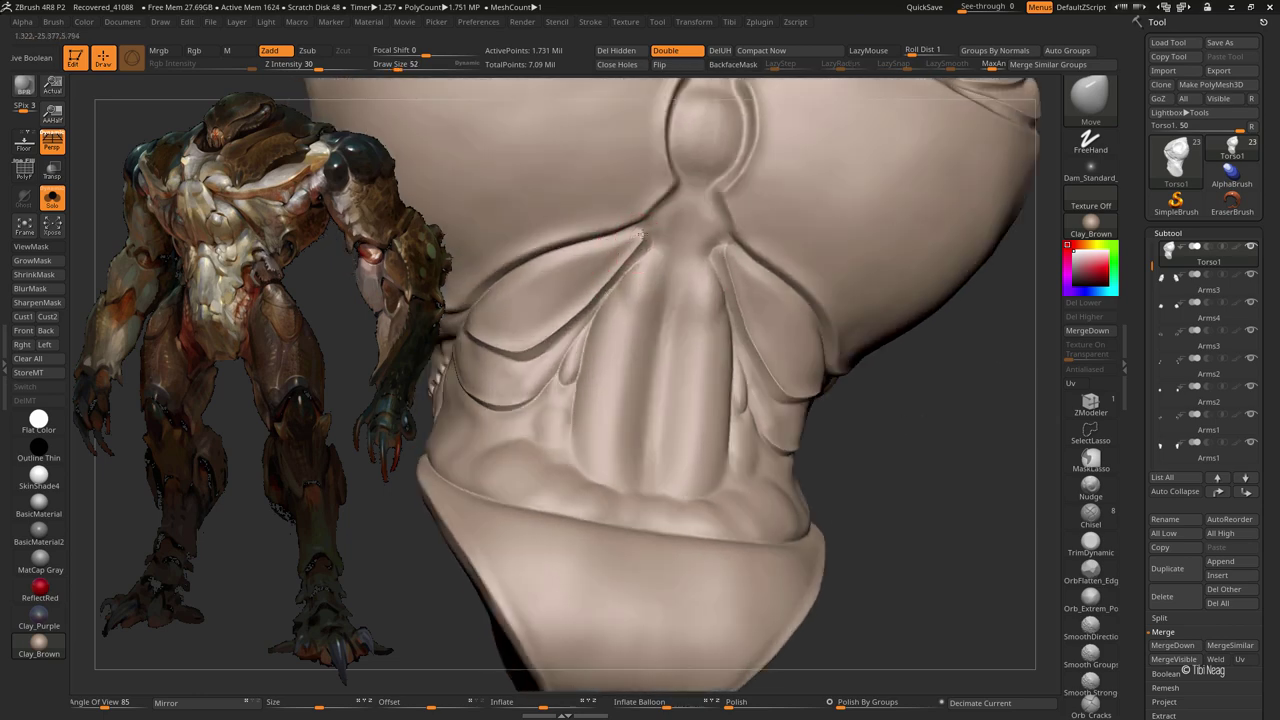
- Polish the neck with hPolish, then return to the Move brush at a slightly smaller size
key("b")
key("h")
key("p")
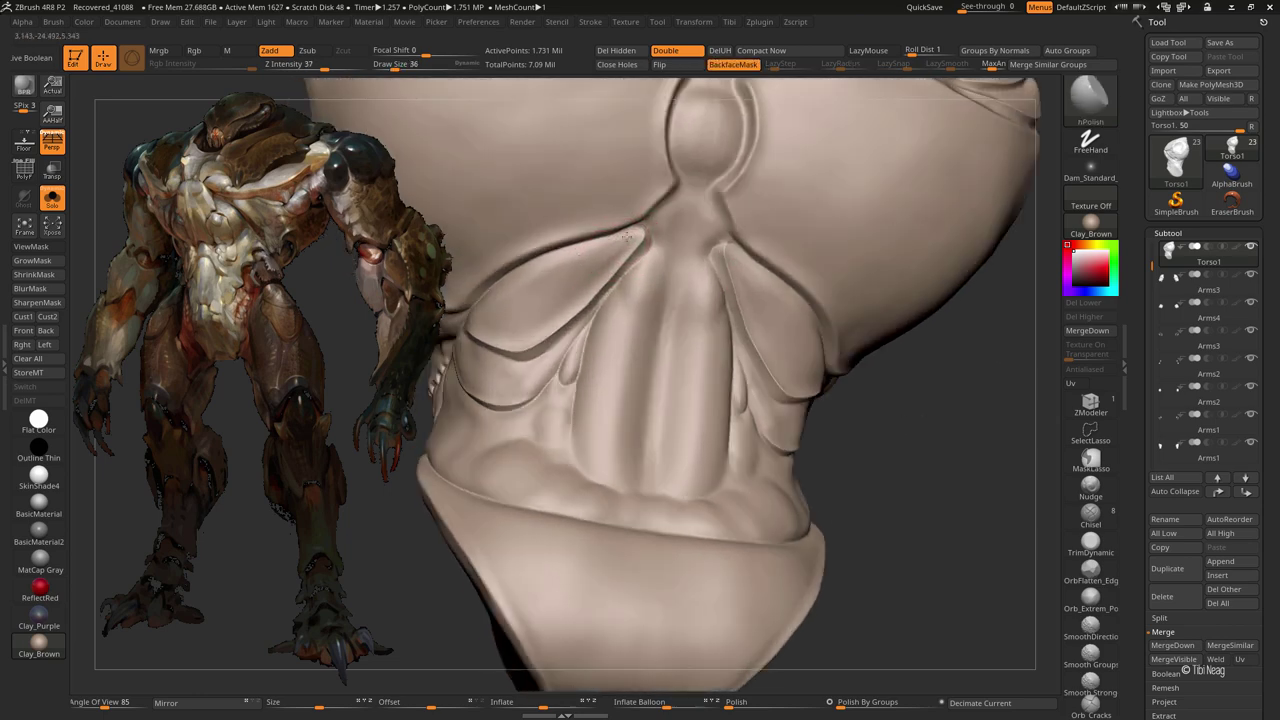
left_click_drag(588, 263, 640, 290)
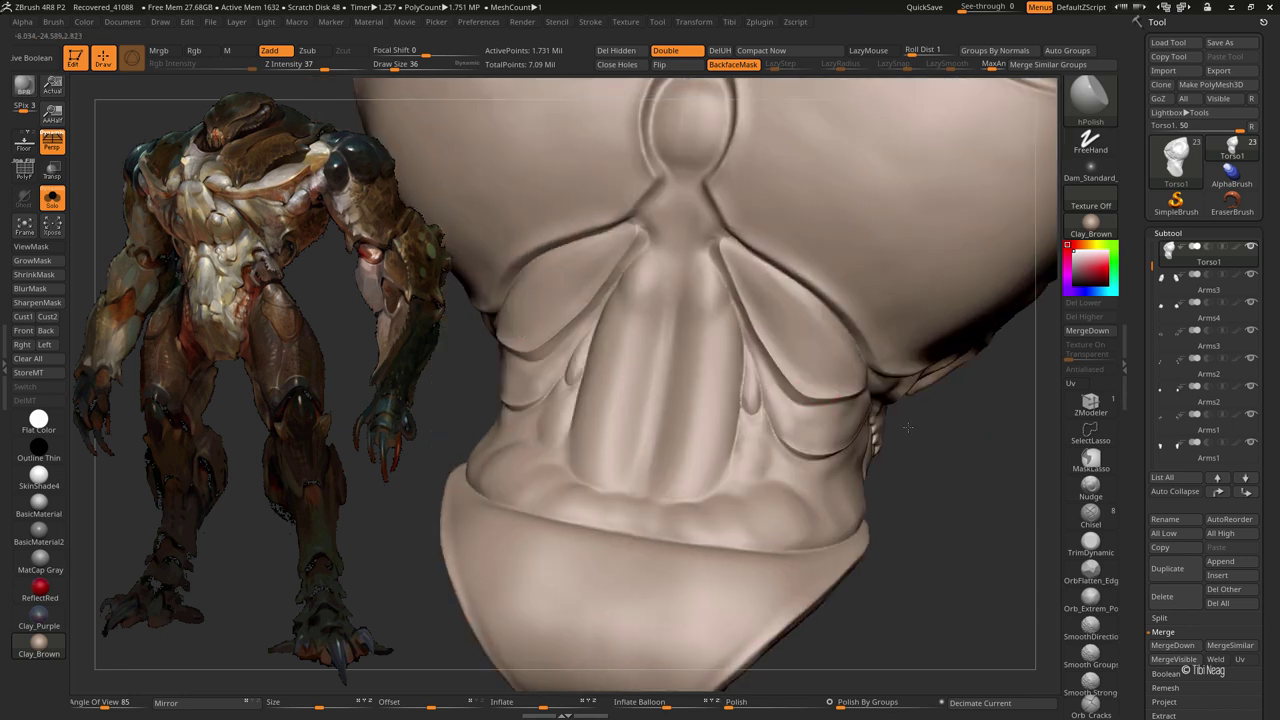
key("b")
key("m")
key("v")
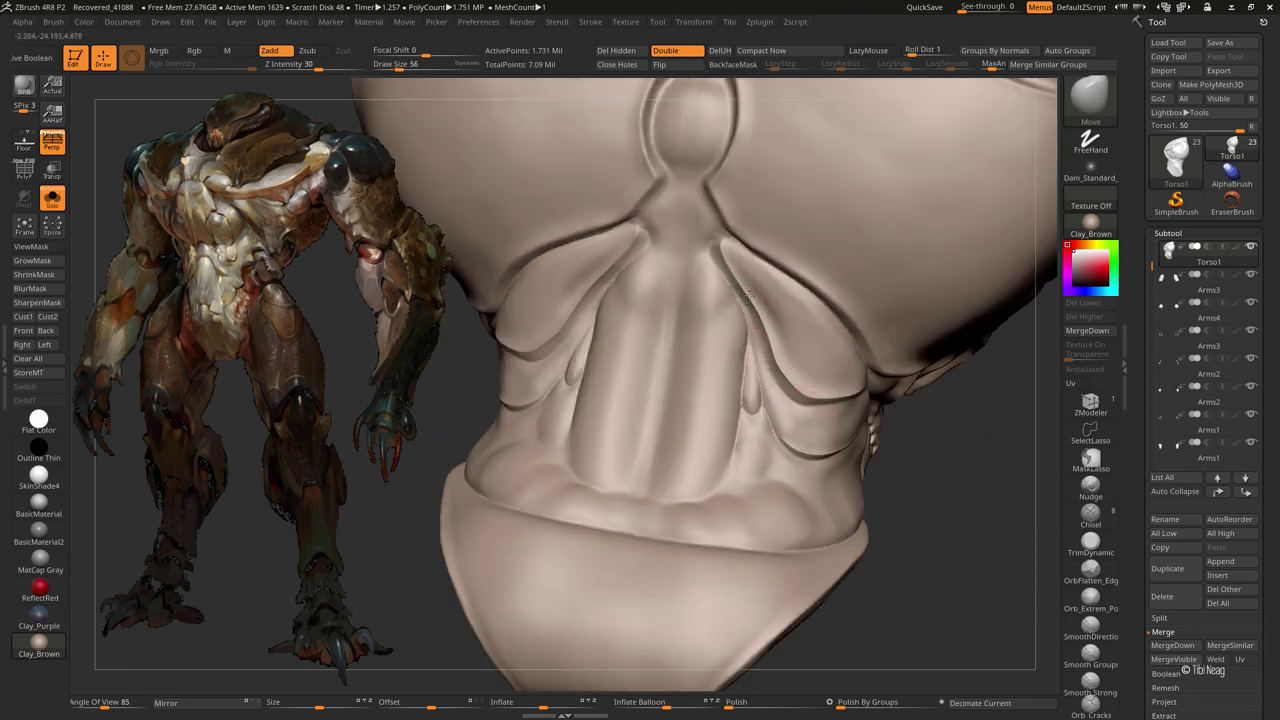
key("[")
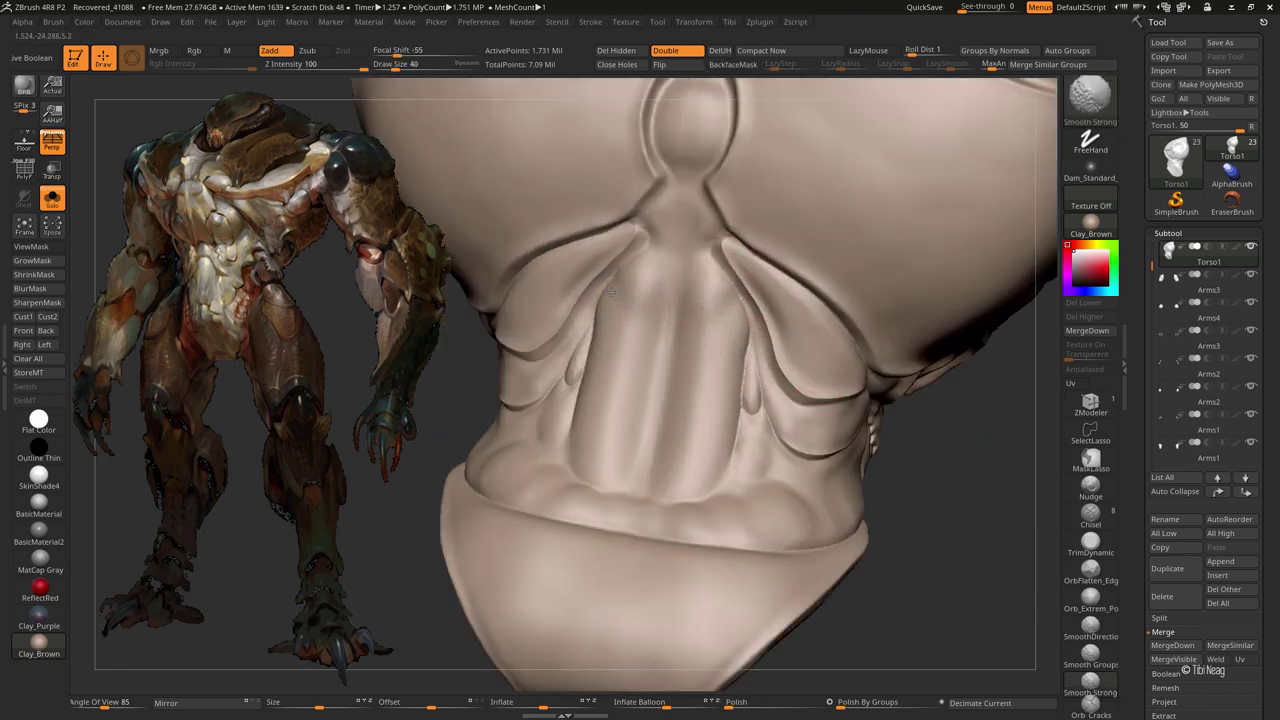
- Take DamStandard, rotate to a frontal view of the neck, and Shift-smooth the area
key("b")
key("d")
key("s")
right_click_drag(694, 262, 714, 256)
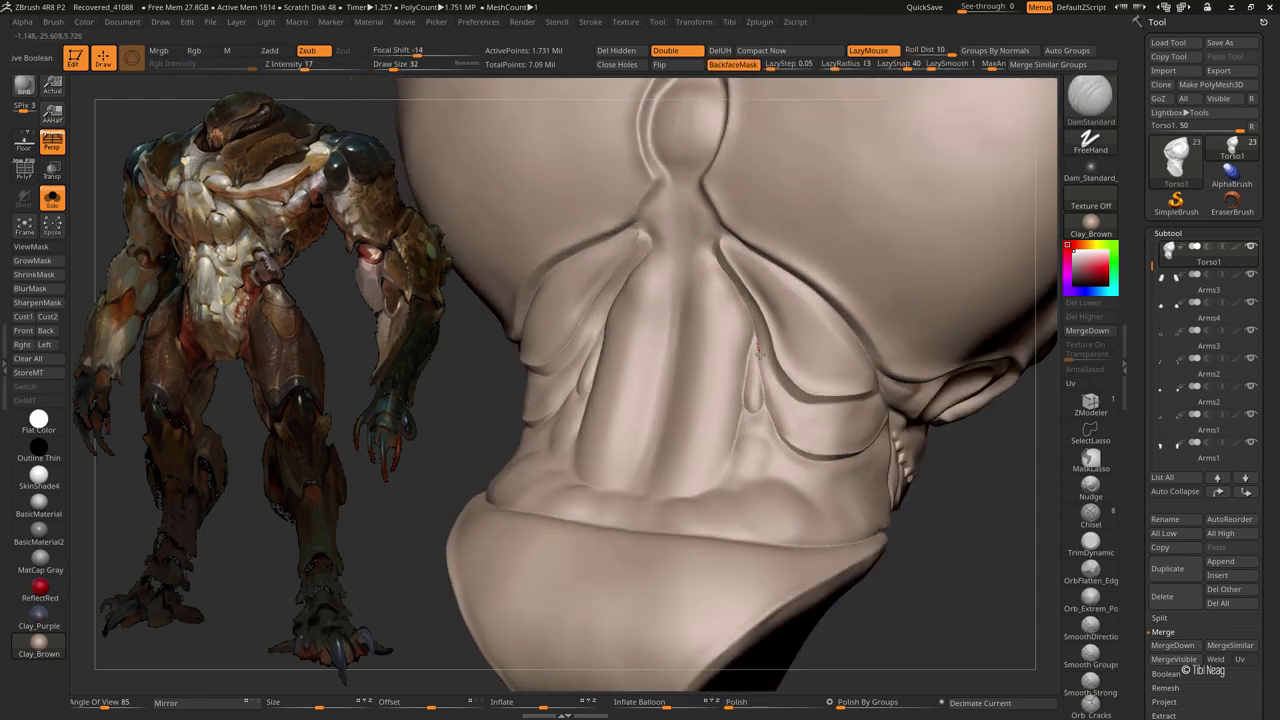
right_click_drag(760, 390, 634, 263)
key("shift")
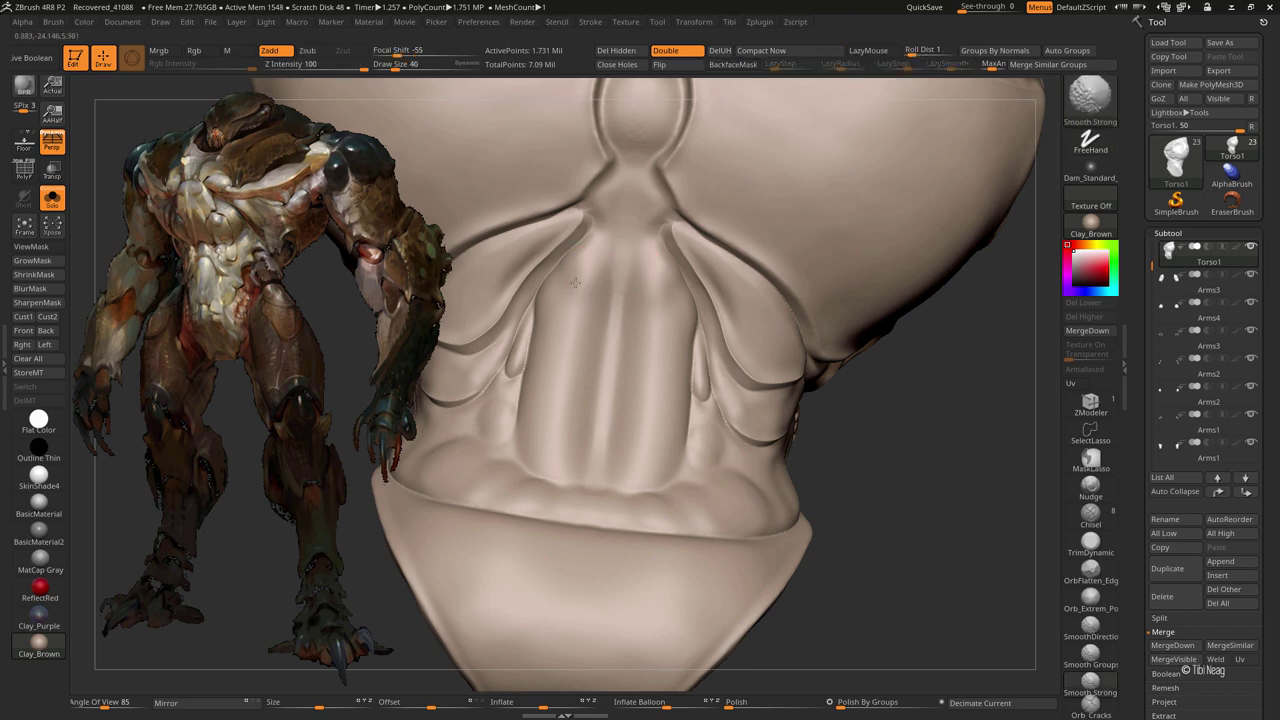
right_click_drag(629, 320, 632, 252)
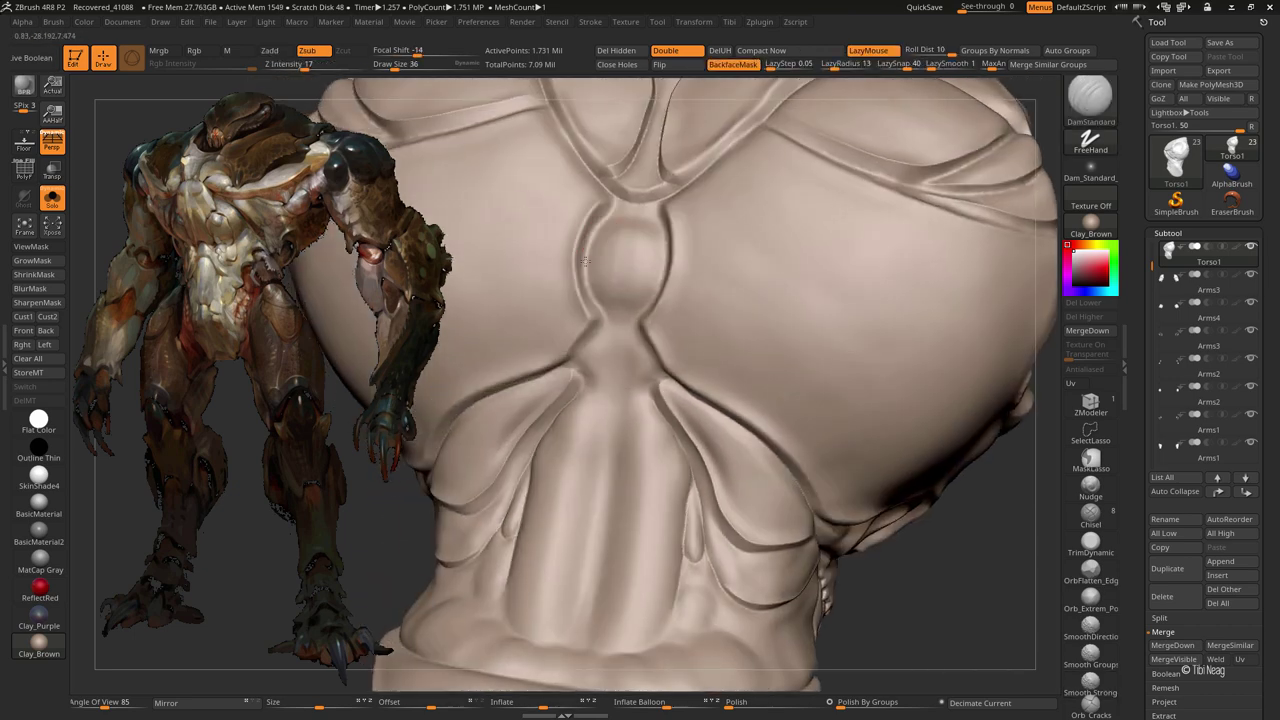
- Fill the neck pit with a raised bump using the Clay brush
key("b")
key("c")
key("l")
mouse_move(630, 252)
left_mouse_down()
mouse_move(625, 262)
mouse_move(620, 251)
left_mouse_up()
- Carve DamStandard grooves around the neck bump, adjusting the brush size
key("b")
key("d")
key("s")
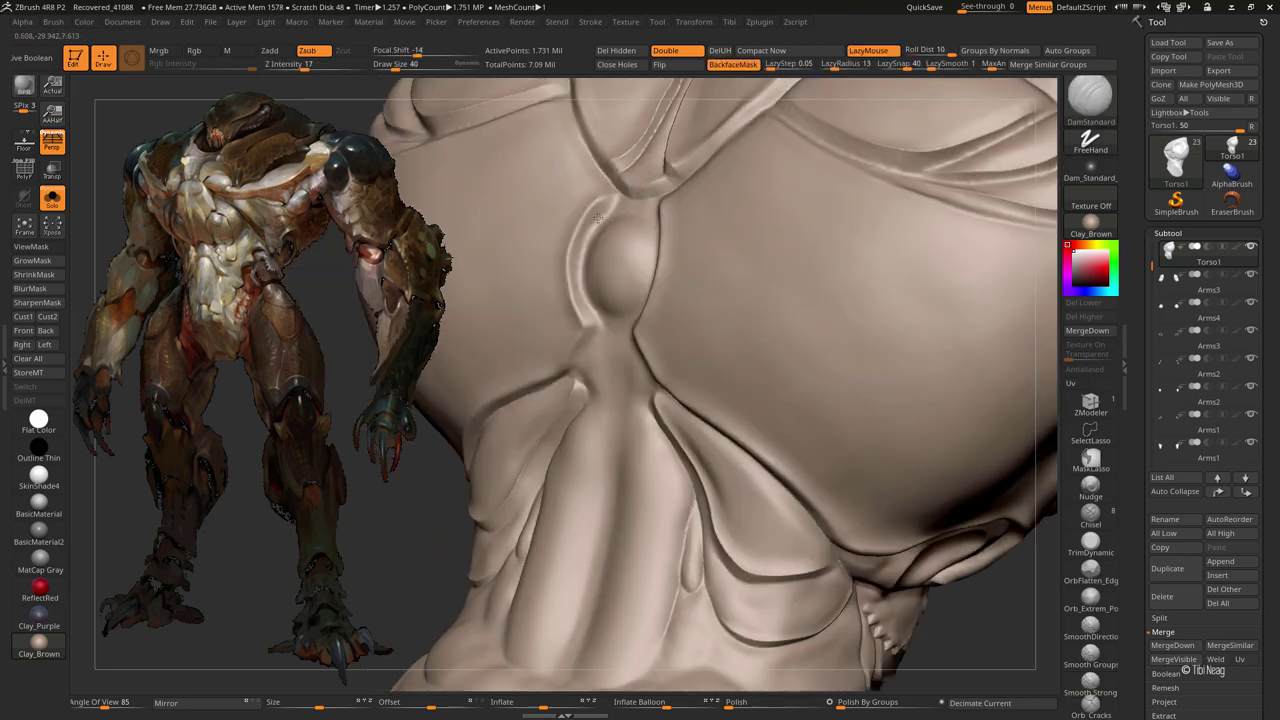
right_click_drag(614, 263, 646, 203)
key("bracketleft")
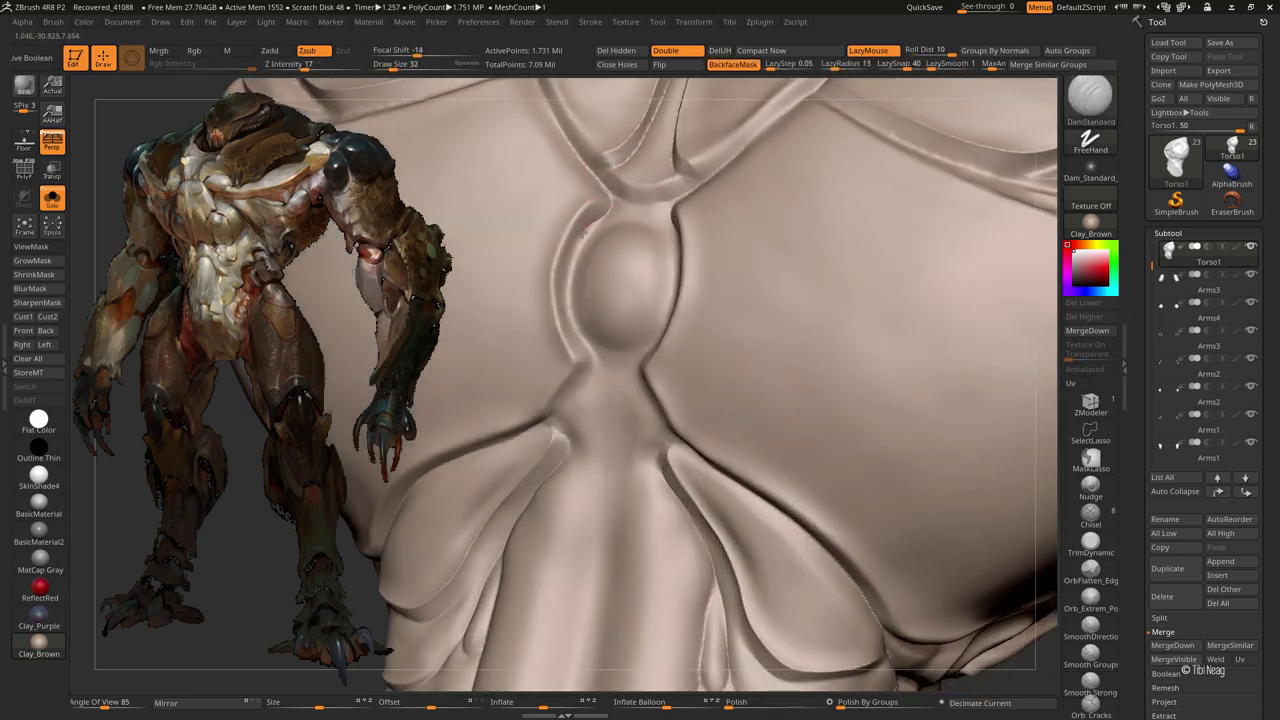
key("bracketright")
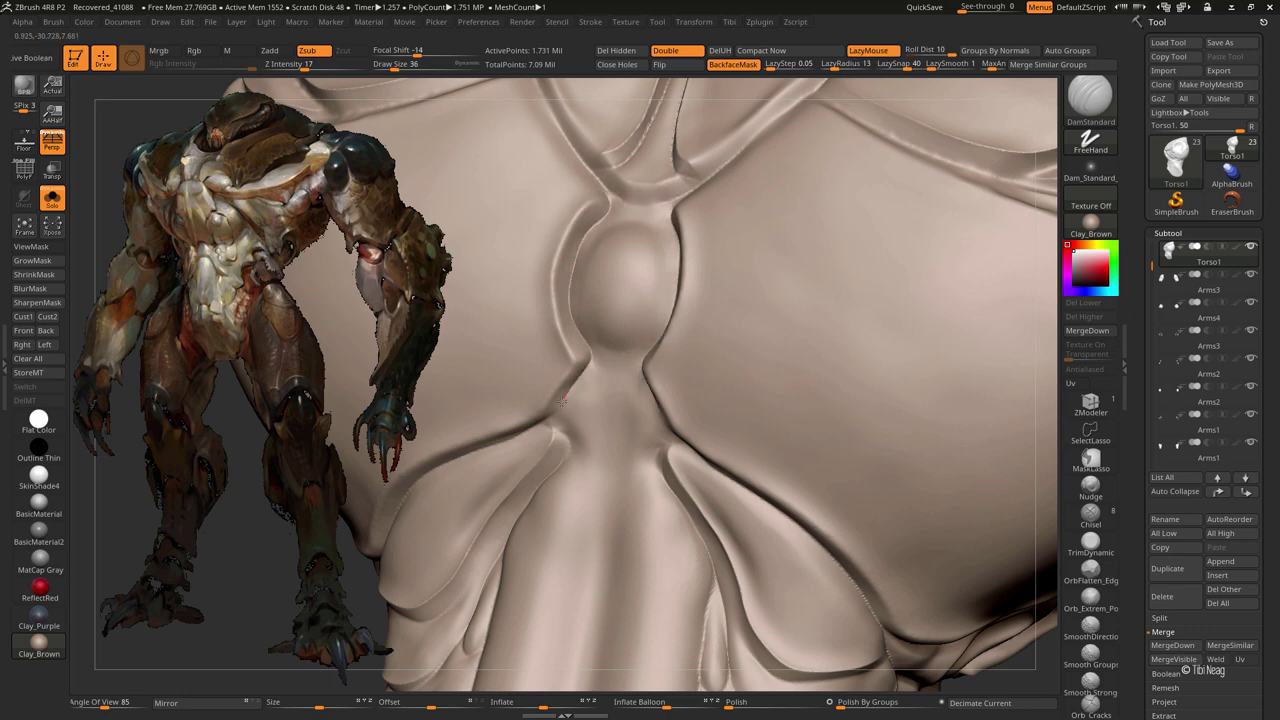
- Frame the head and orbit it from a three-quarter view round to the front
key("f")
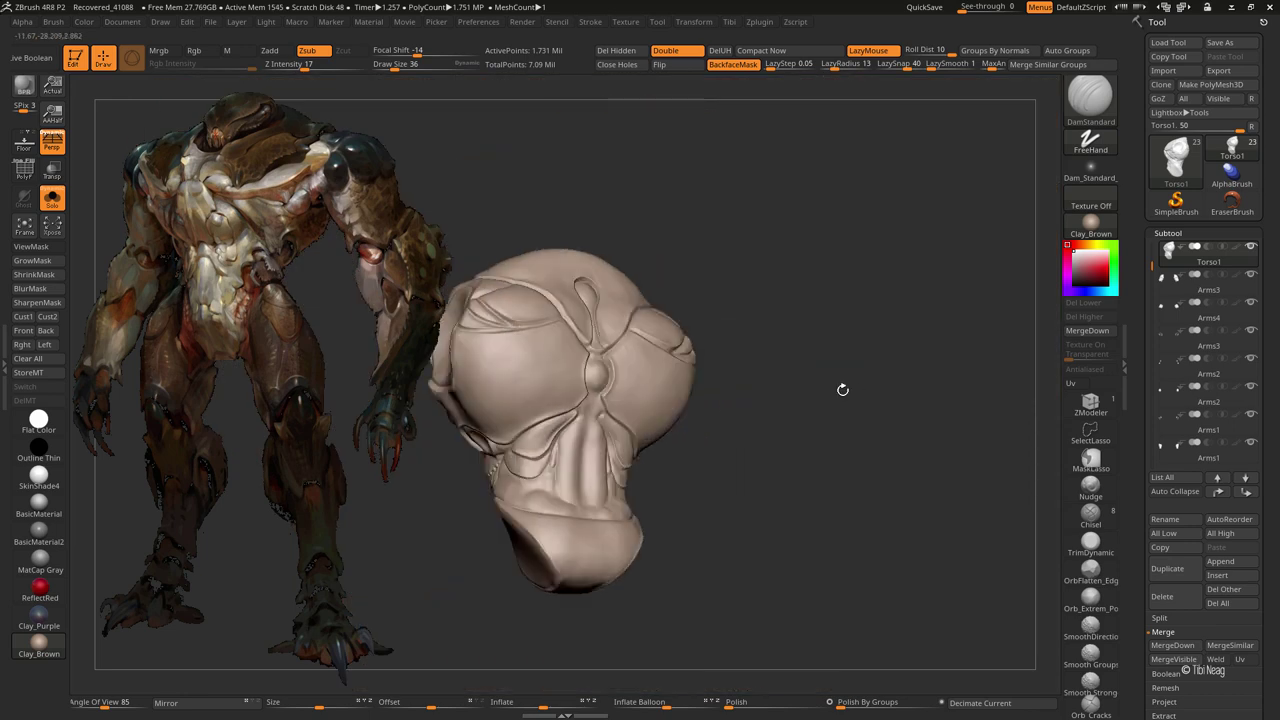
mouse_move(840, 386)
left_mouse_down()
mouse_move(836, 401)
mouse_move(480, 400)
mouse_move(489, 428)
left_mouse_up()
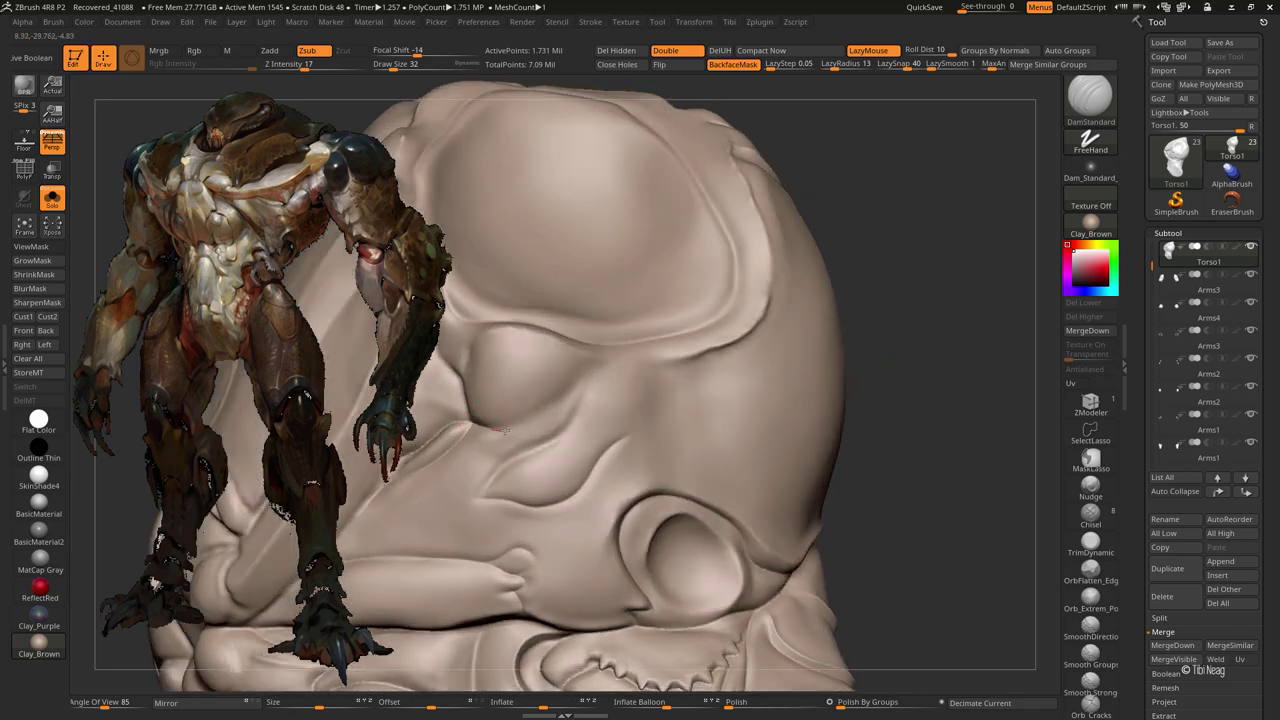
left_click_drag(591, 368, 474, 384)
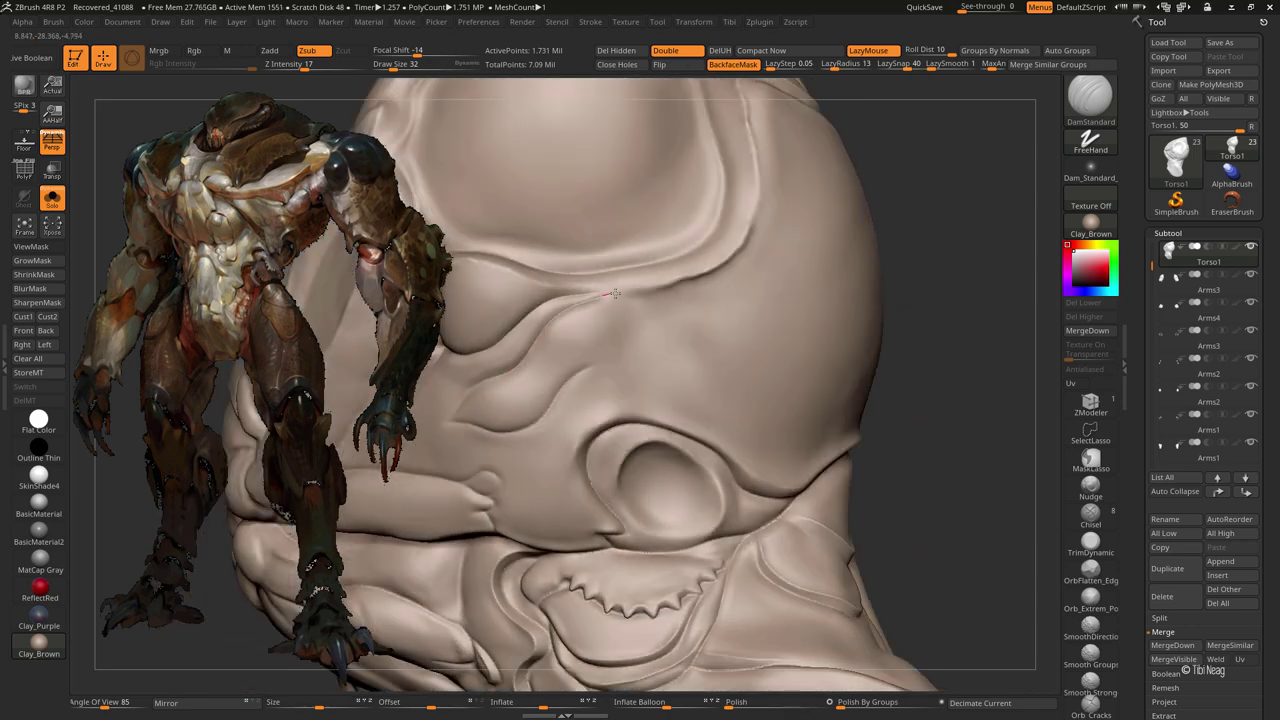
left_click_drag(659, 287, 646, 309)
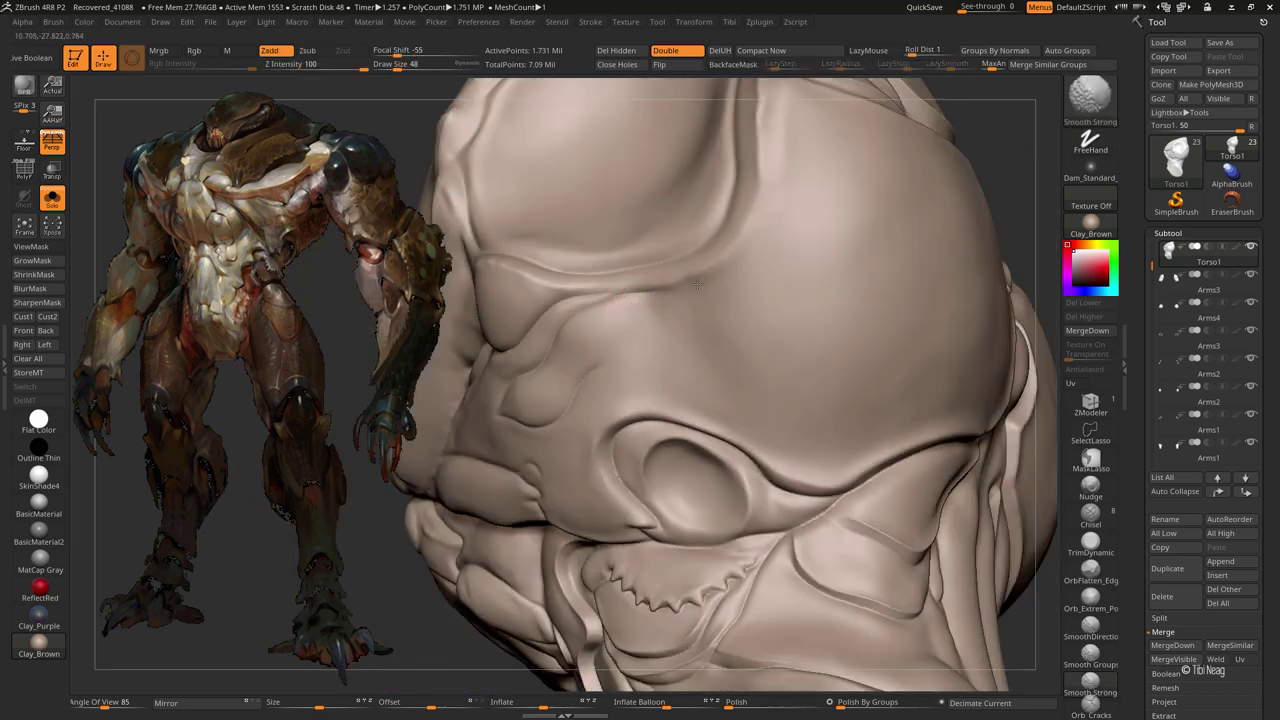
mouse_move(734, 217)
left_mouse_down()
mouse_move(726, 337)
mouse_move(712, 329)
left_mouse_up()
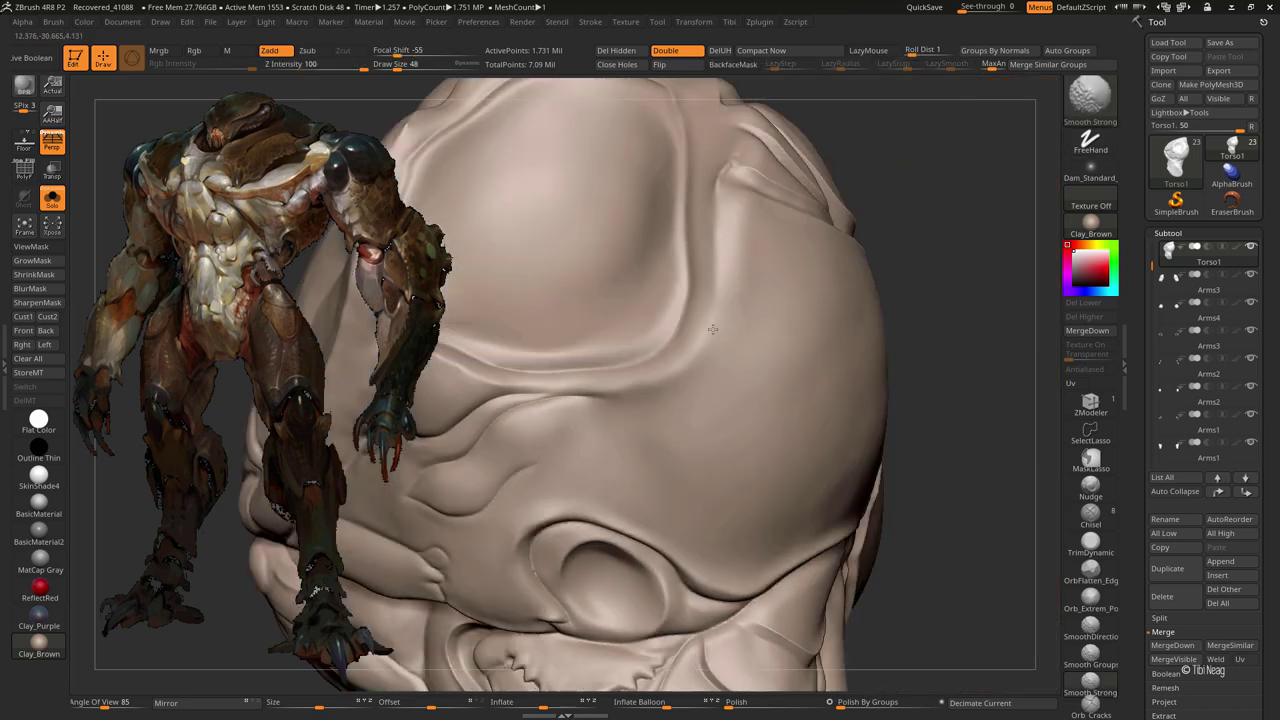
mouse_move(742, 243)
left_mouse_down()
mouse_move(702, 401)
mouse_move(786, 428)
left_mouse_up()
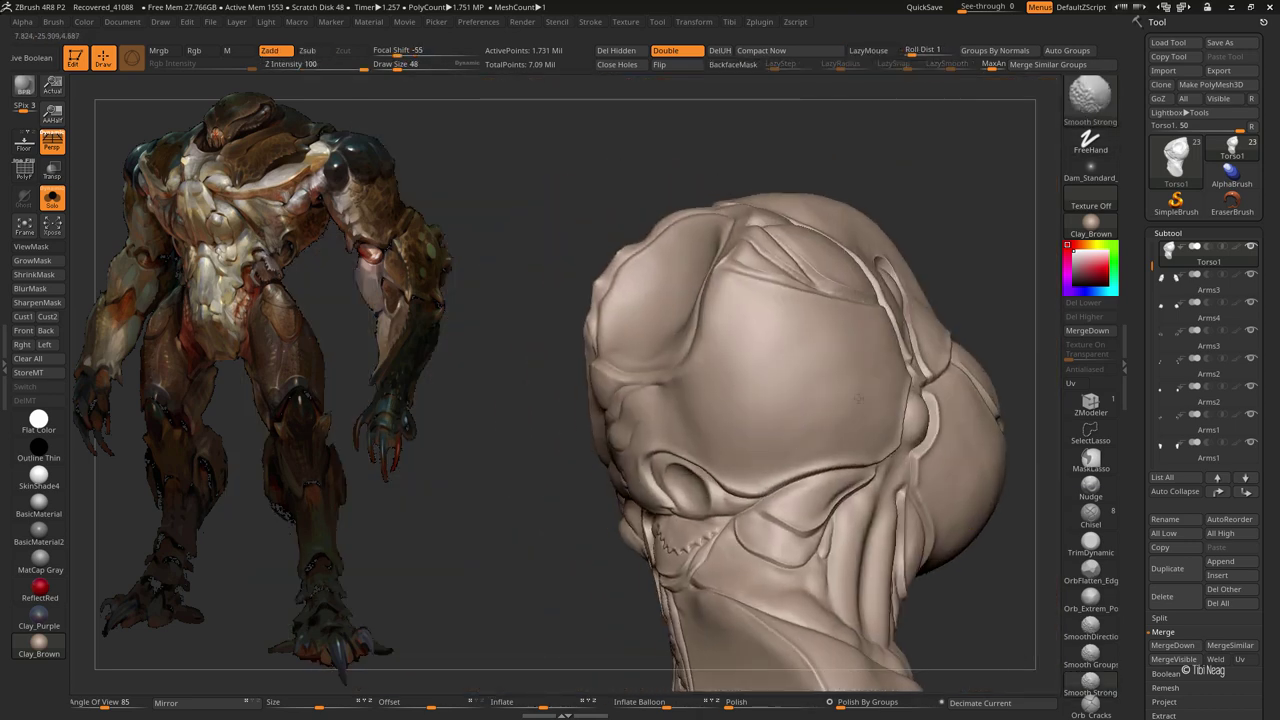
mouse_move(863, 409)
right_mouse_down("ctrl")
mouse_move(819, 425)
mouse_move(949, 443)
right_mouse_up("ctrl")
left_click_drag(949, 443, 800, 400)
mouse_move(800, 400)
right_mouse_down("ctrl")
mouse_move(675, 344)
mouse_move(767, 337)
mouse_move(719, 441)
mouse_move(600, 366)
mouse_move(563, 363)
mouse_move(574, 334)
mouse_move(557, 349)
mouse_move(600, 350)
mouse_move(607, 371)
right_mouse_up("ctrl")
- Take the Clay brush at a slightly larger draw size for the folds below the serrated plate
key("b")
key("c")
key("l")
key("bracketright")
key("bracketright")
- Take the Move brush, solo the head, and orbit toward the neck folds with a smaller brush
key("b")
key("m")
key("v")
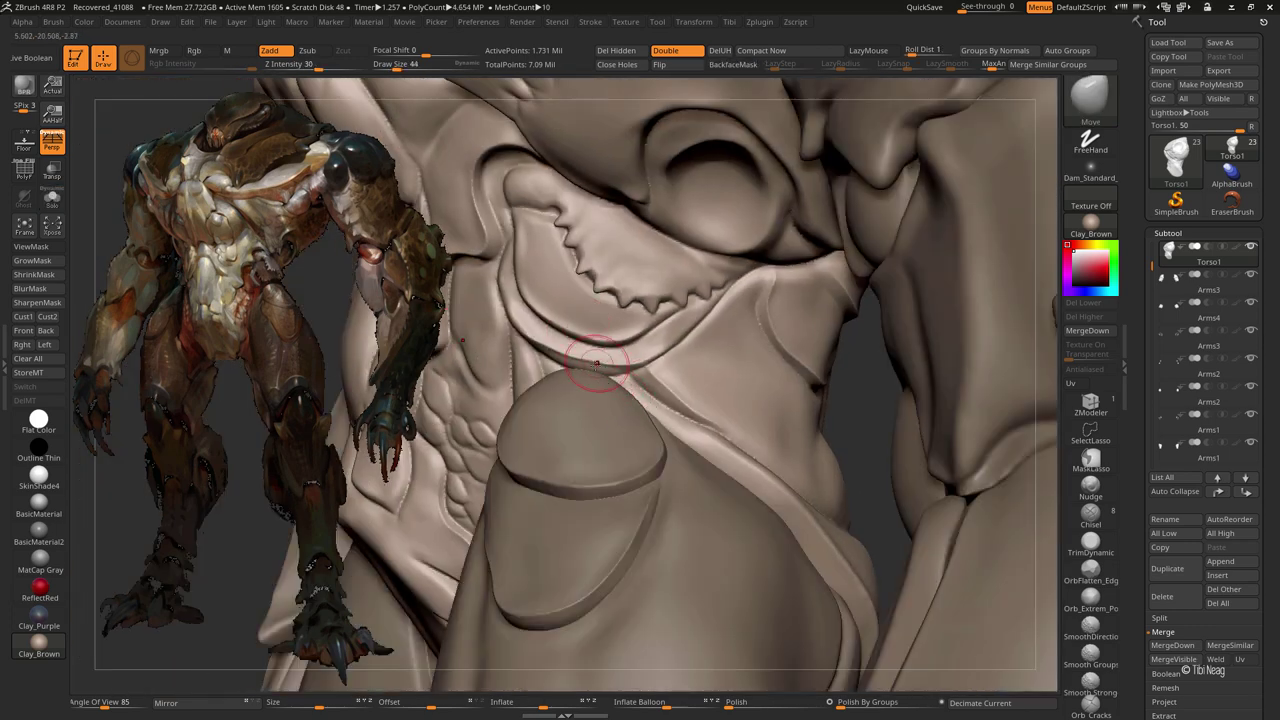
key("shift+ctrl+s")
mouse_move(677, 406)
right_mouse_down()
mouse_move(931, 437)
mouse_move(877, 390)
right_mouse_up()
key("bracketleft")
key("bracketleft")
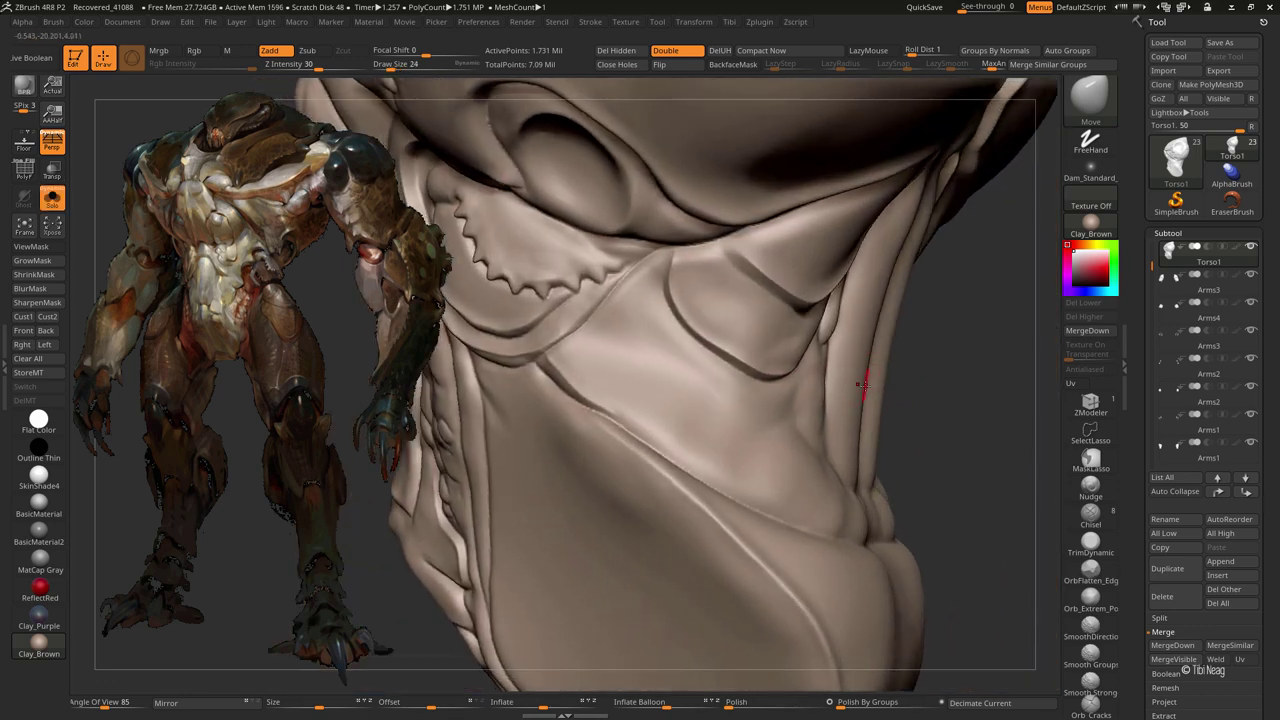
right_click_drag(953, 430, 651, 363)
- Carve a curving crease down the lower fold and a mirrored vertical crease with DamStandard
key("b")
key("d")
key("s")
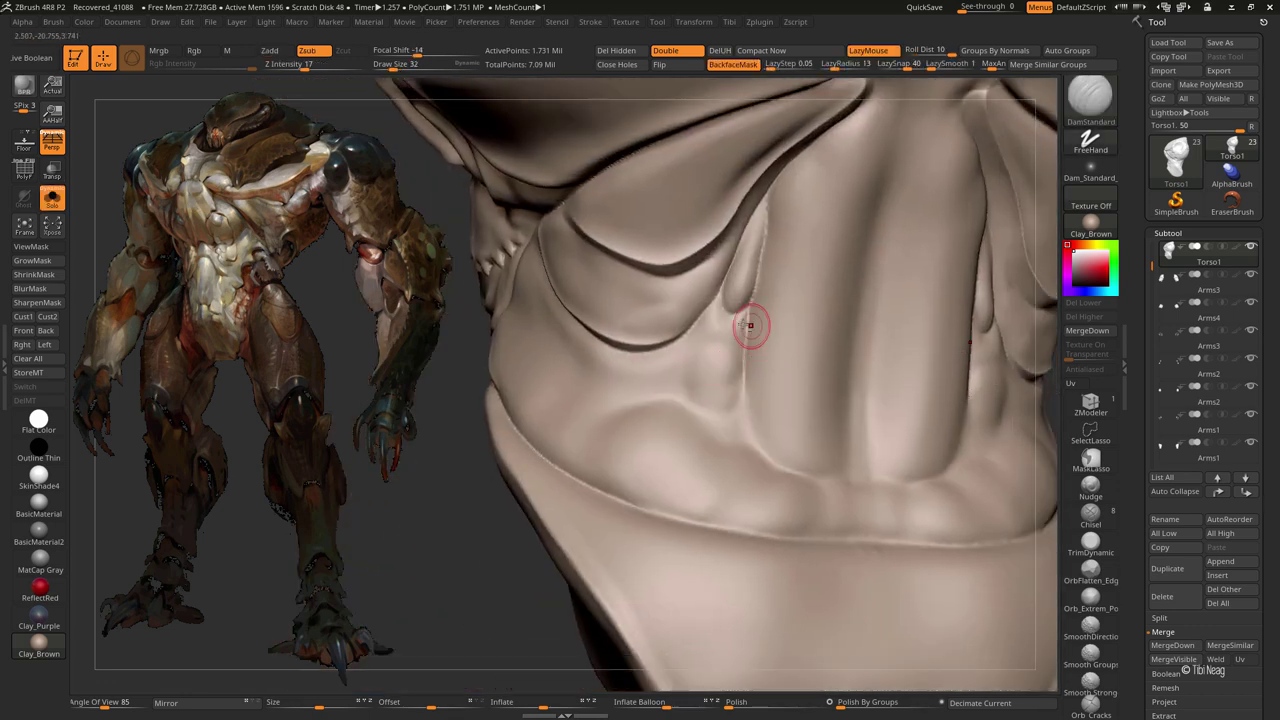
mouse_move(751, 323)
right_mouse_down("alt")
mouse_move(630, 351)
mouse_move(639, 303)
right_mouse_up("alt")
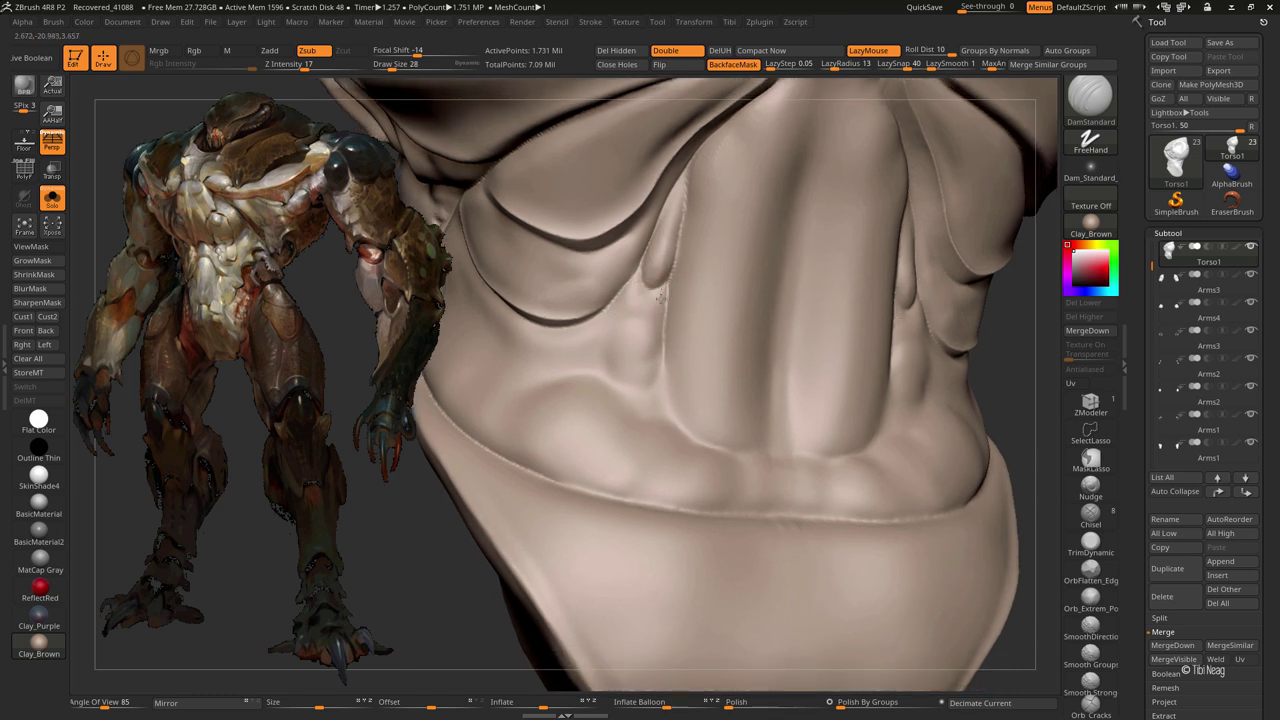
mouse_move(626, 386)
left_mouse_down()
mouse_move(592, 425)
mouse_move(622, 470)
mouse_move(678, 492)
left_mouse_up()
key("bracketleft")
key("bracketleft")
key("bracketright")
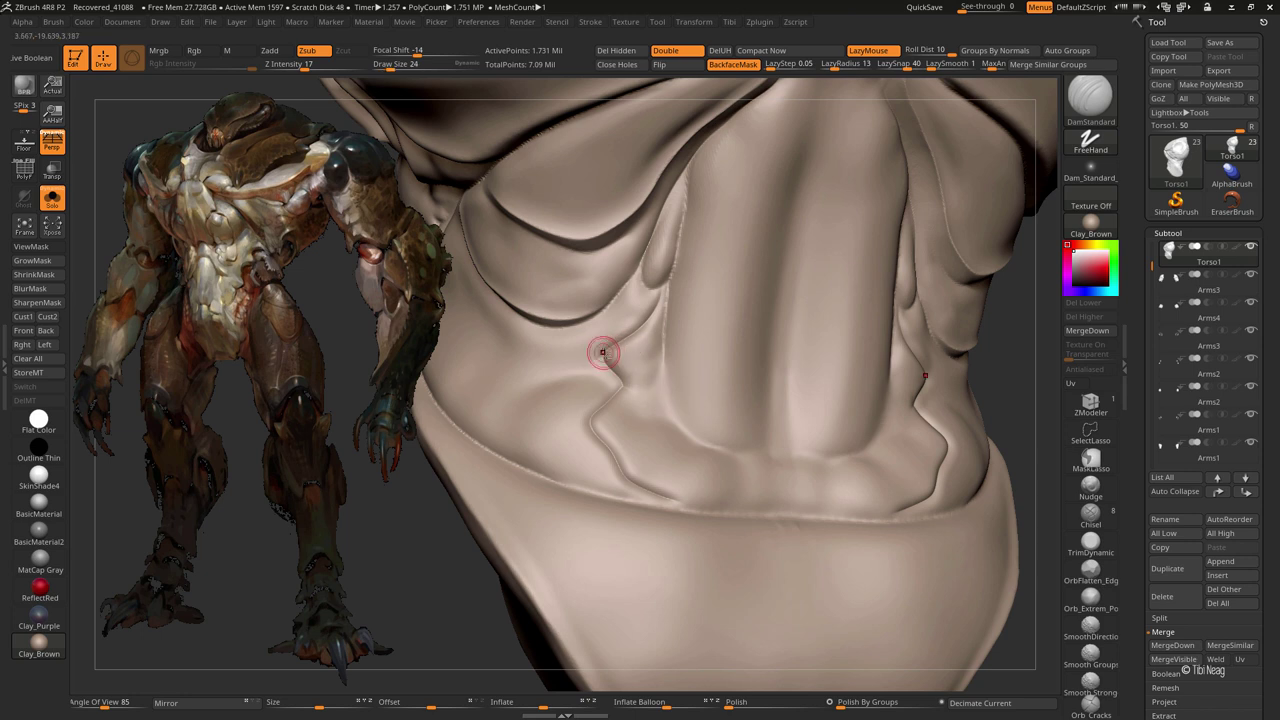
key("bracketright")
mouse_move(656, 401)
left_mouse_down()
mouse_move(670, 265)
mouse_move(680, 395)
mouse_move(715, 434)
left_mouse_up()
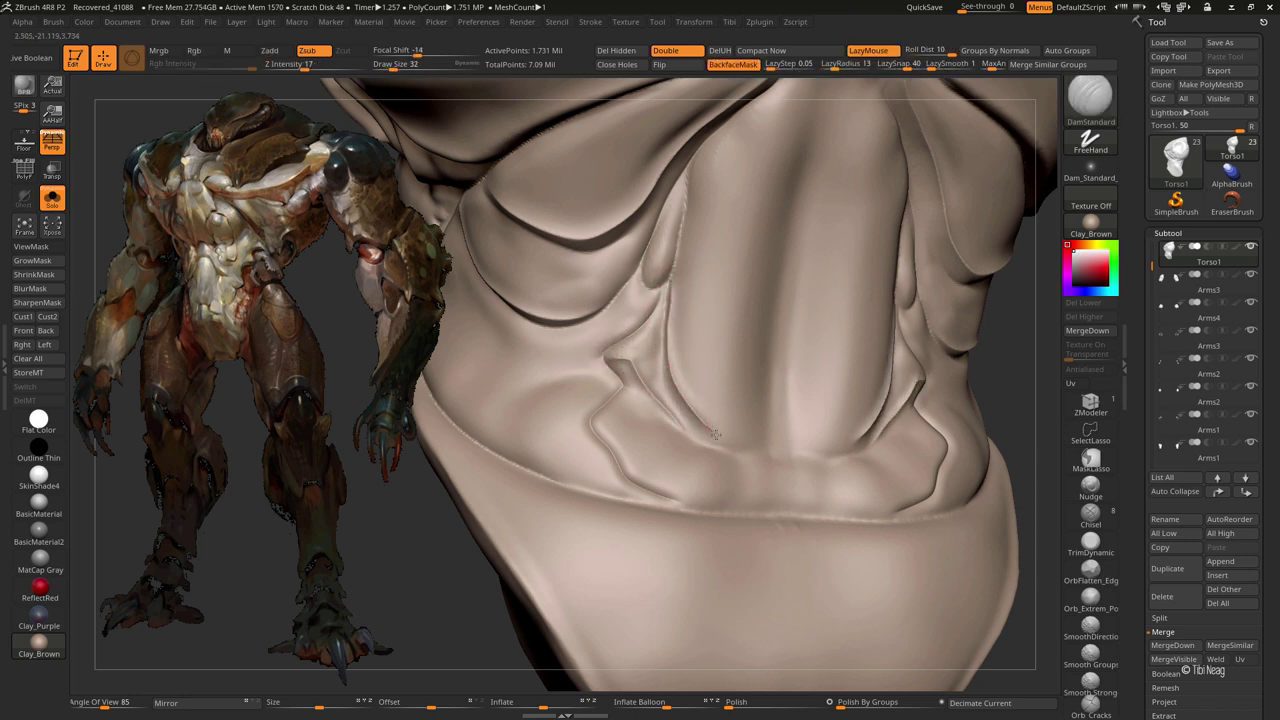
key("bracketleft")
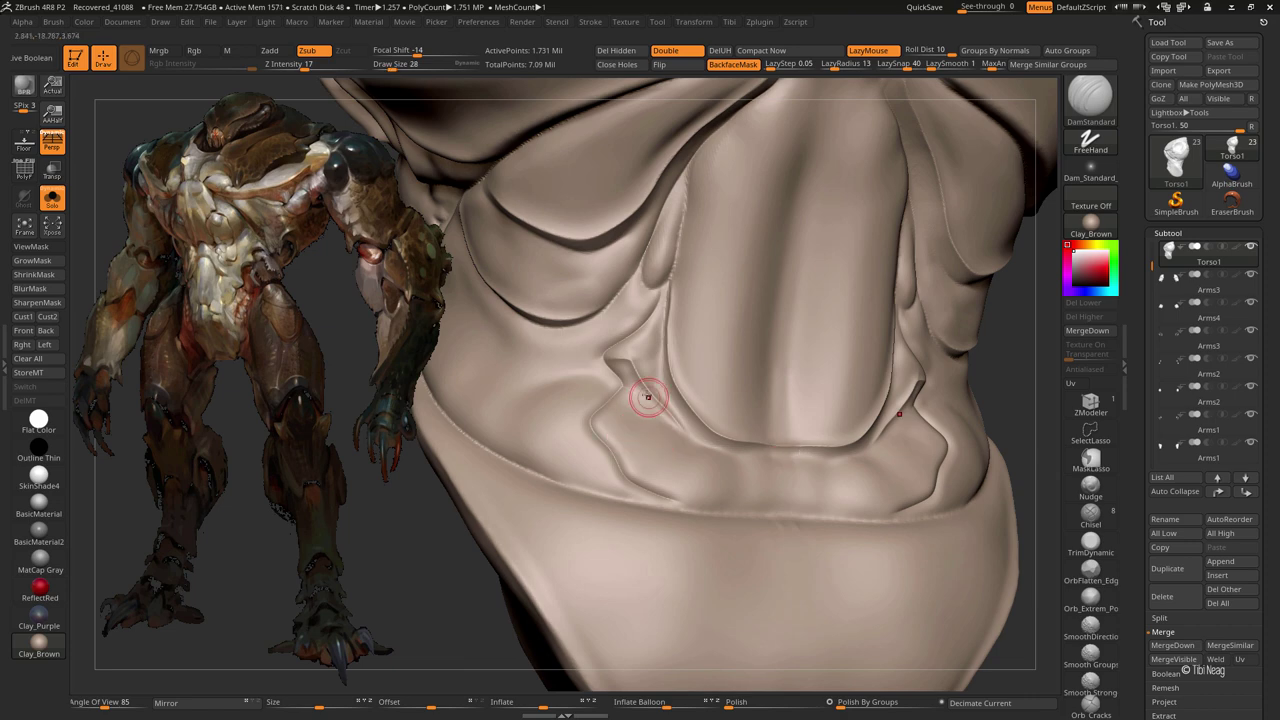
- Switch to the Move brush and tilt the model to show its bottom for masking
right_click_drag(455, 415, 528, 443)
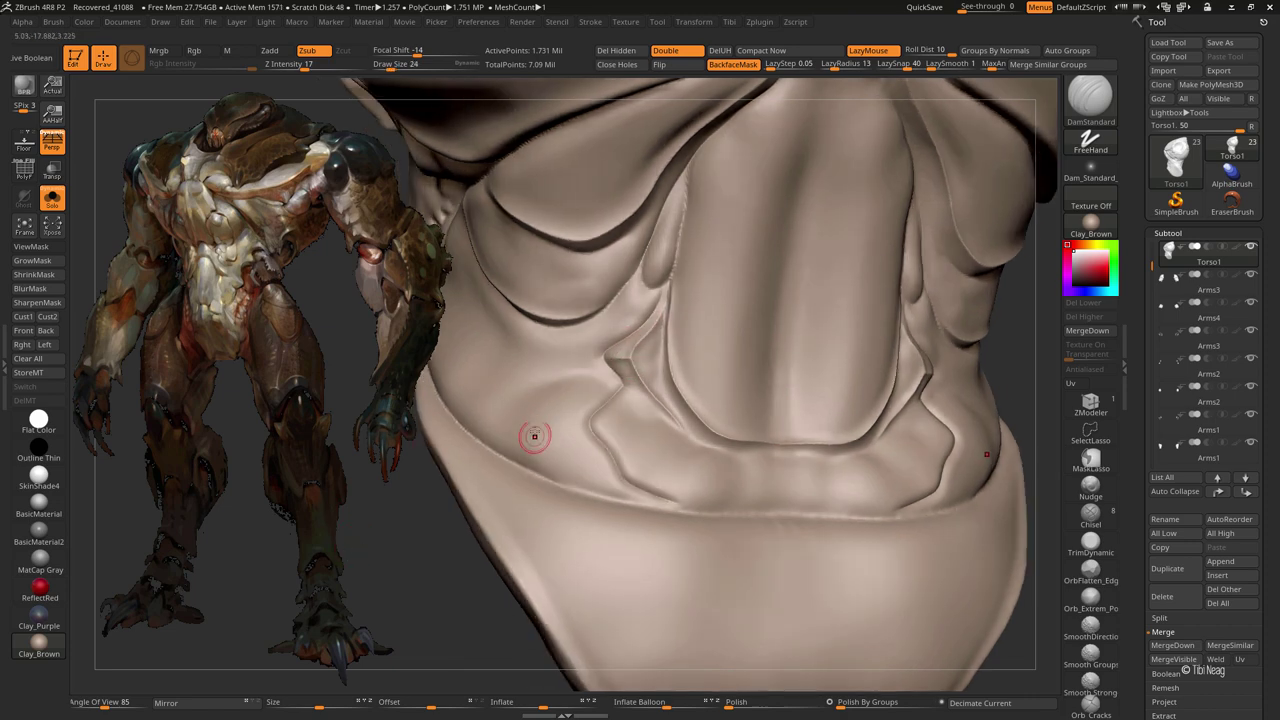
key("b")
key("m")
key("v")
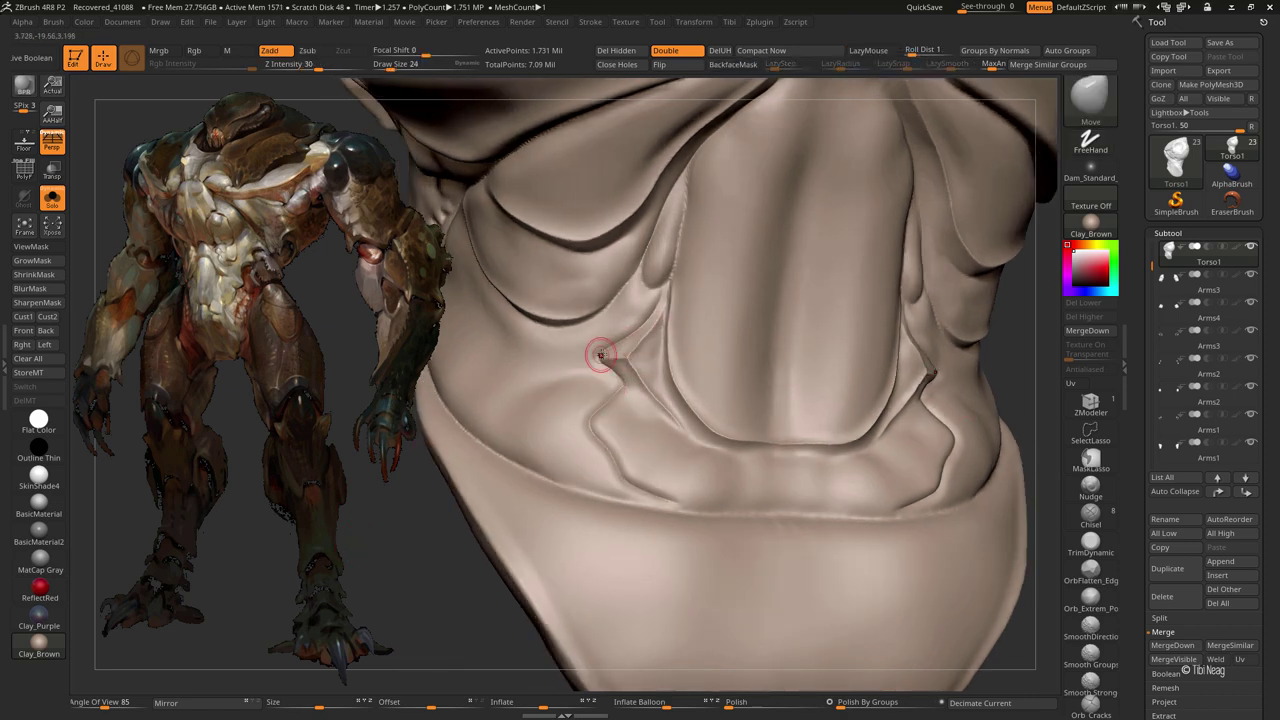
left_click_drag(392, 541, 449, 468)
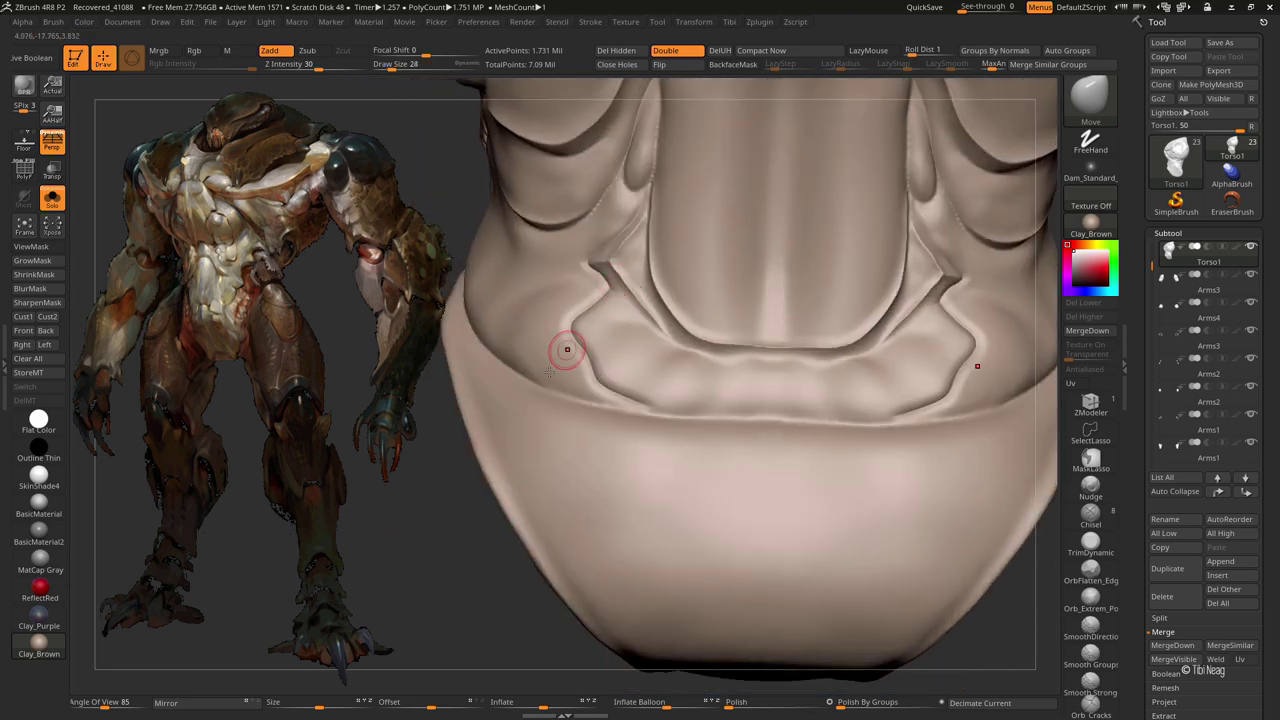
right_click_drag(566, 351, 569, 414)
key("ctrl")
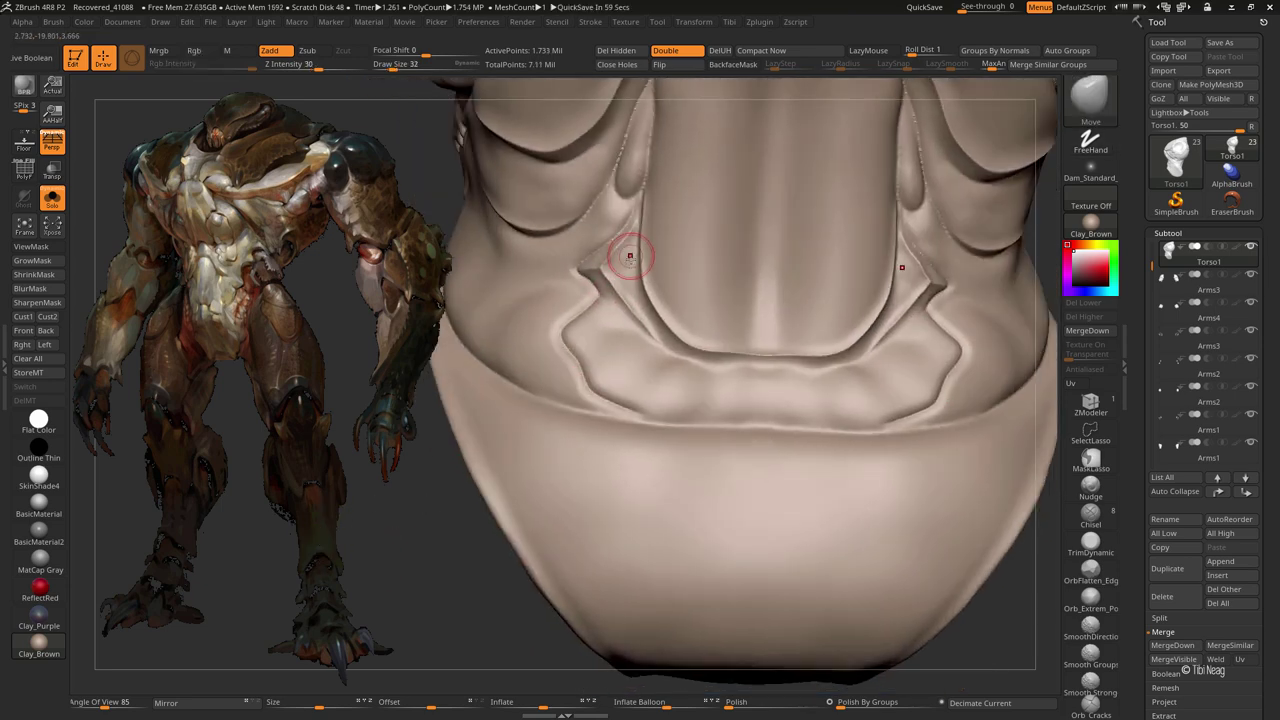
- Reshape the lower folds slightly with the Move brush, viewed from below
key("b")
key("c")
key("l")
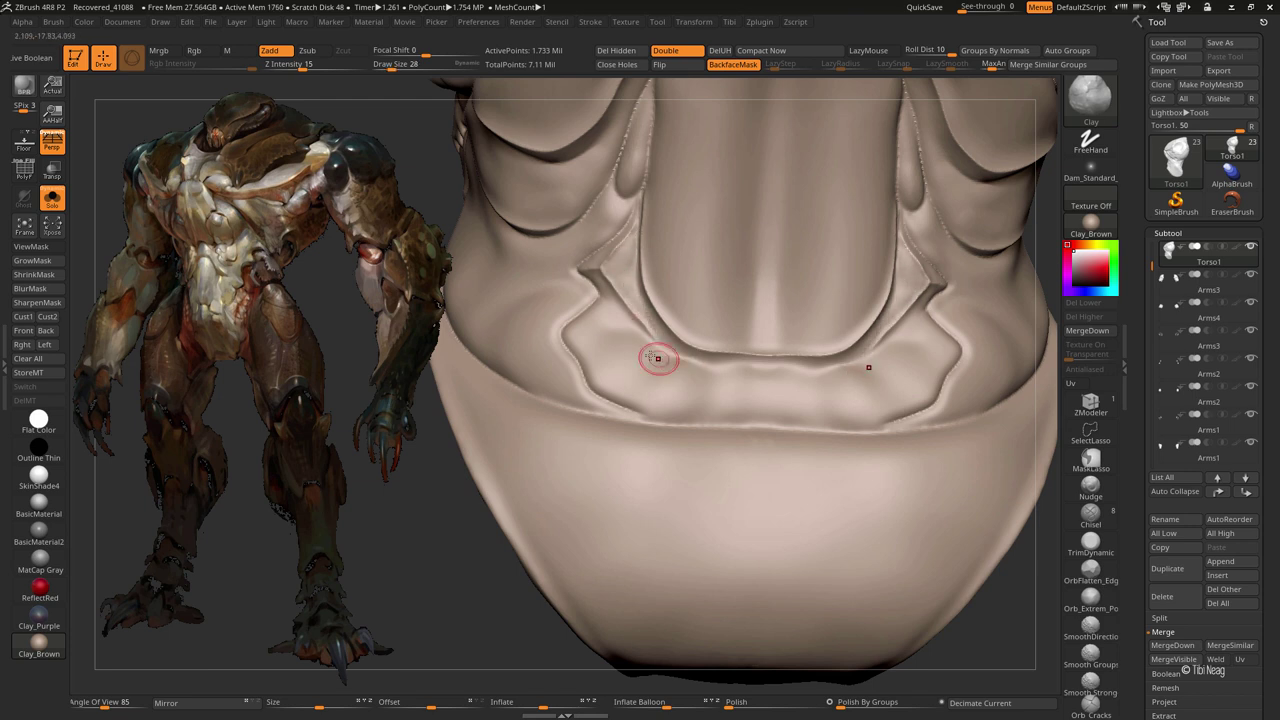
key("b")
key("d")
key("s")
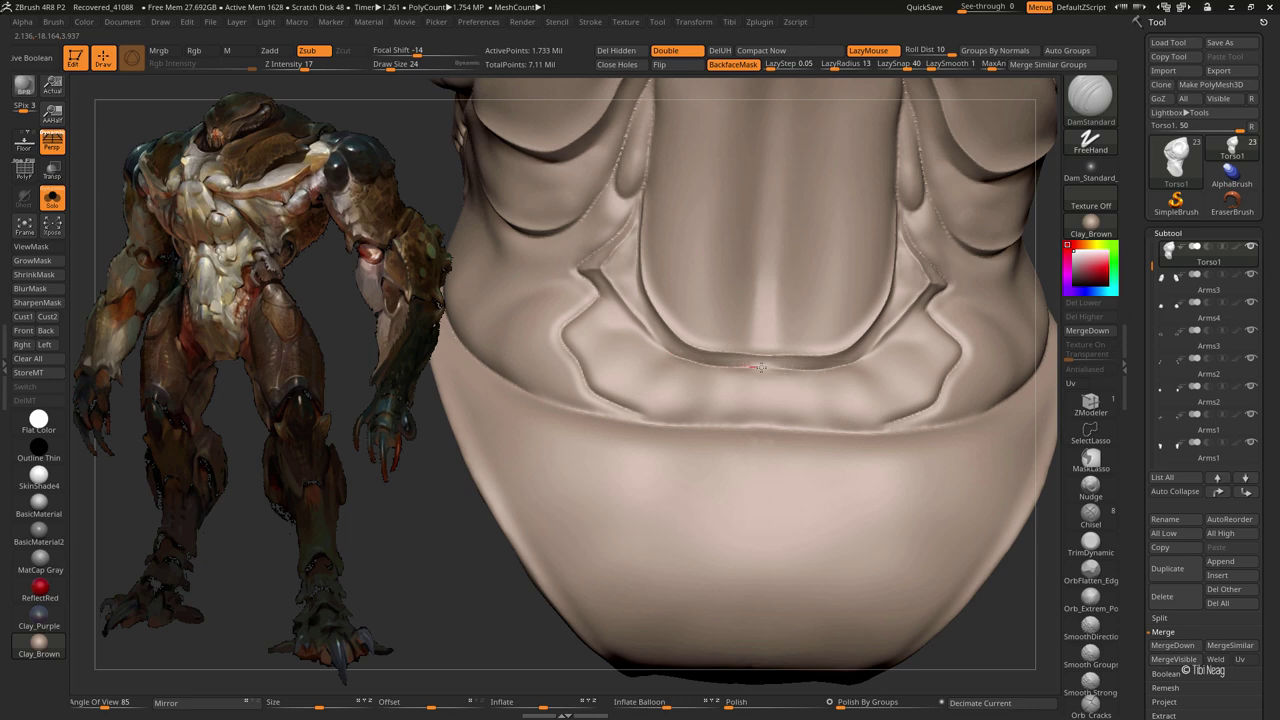
key("b")
key("m")
key("v")
left_click_drag(423, 496, 603, 451)
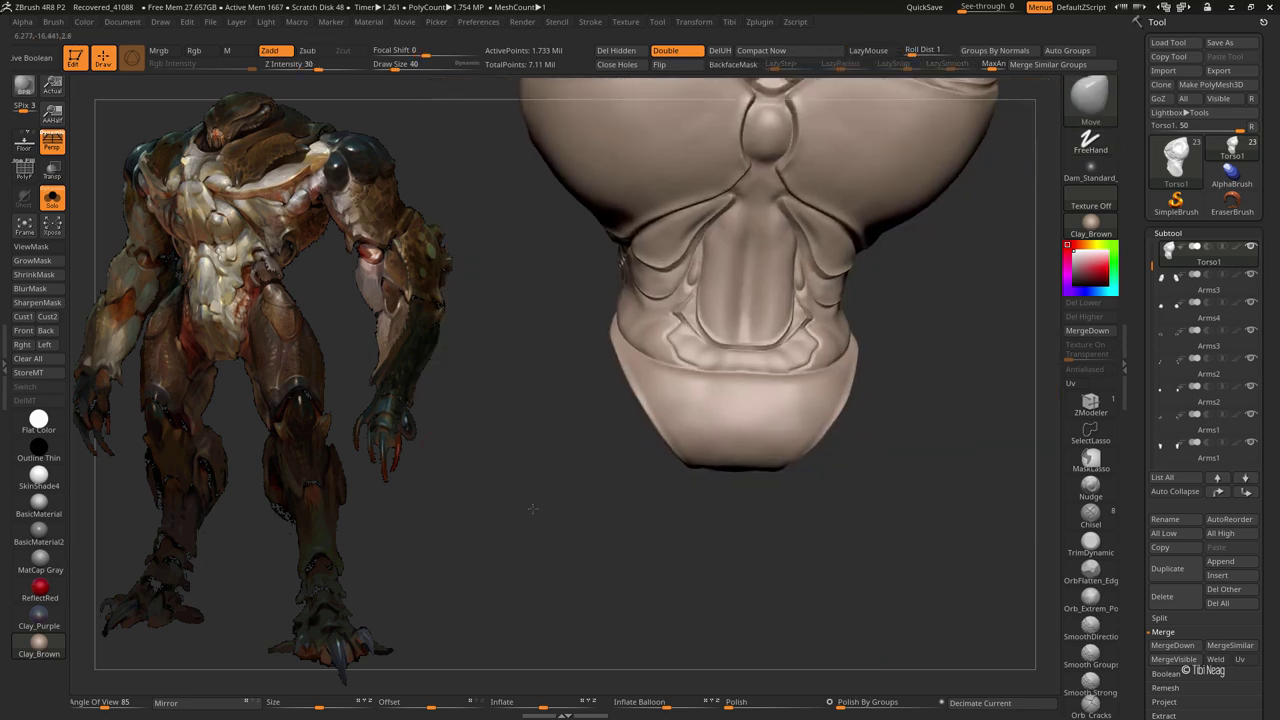
left_click_drag(659, 420, 611, 366)
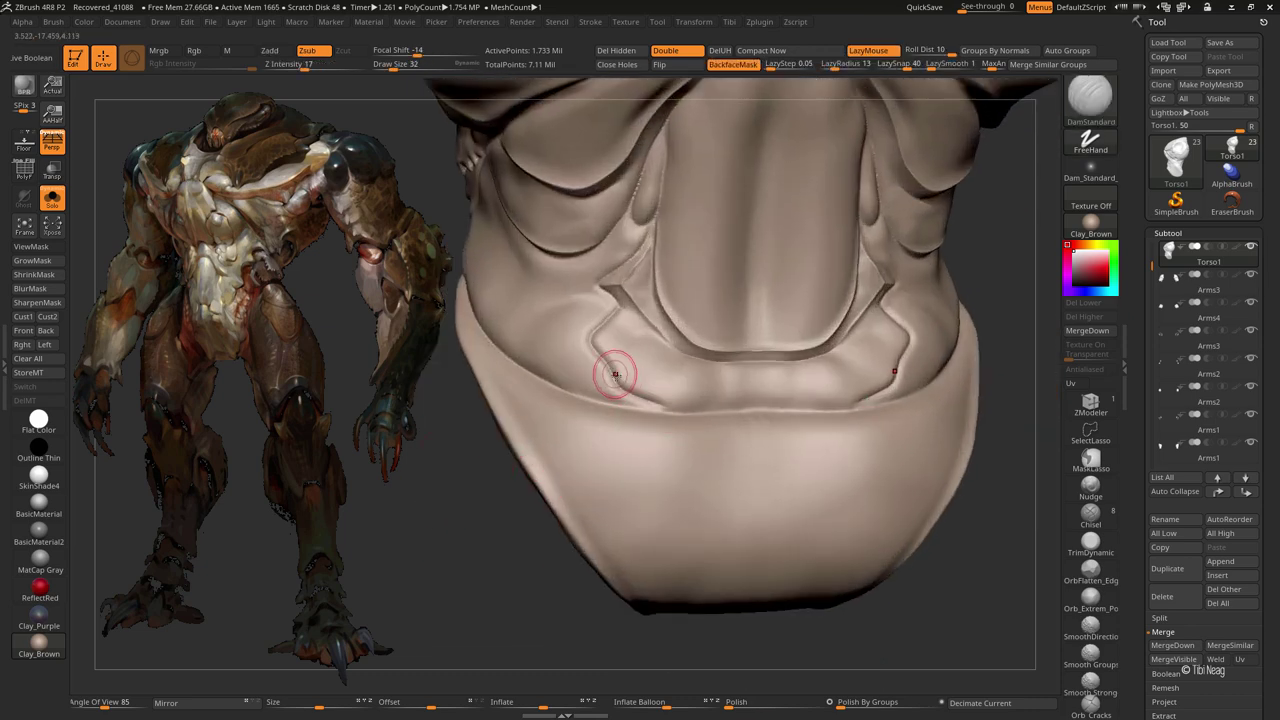
- Carve a crease along the lower fold with DamStandard
key("b")
key("d")
key("s")
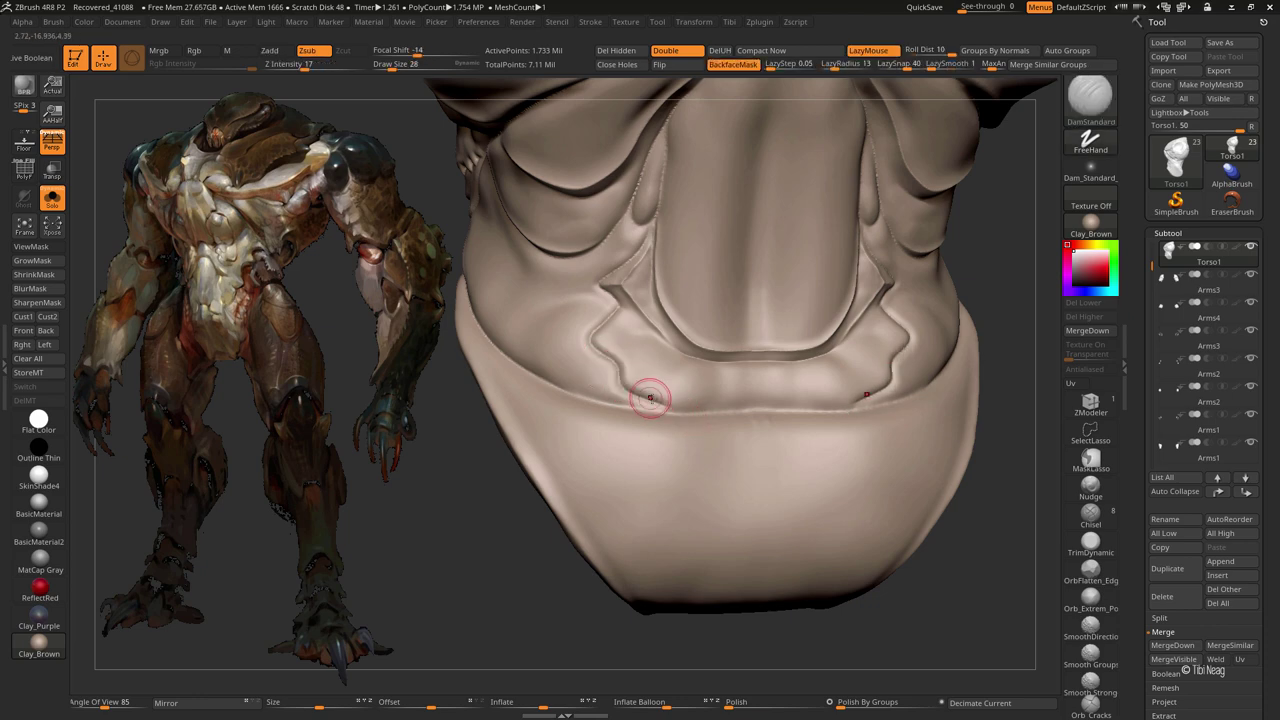
left_click_drag(650, 405, 760, 410)
- Carve a long groove down-right across the head's rounded underside
mouse_move(391, 551)
left_mouse_down()
mouse_move(497, 614)
mouse_move(545, 575)
left_mouse_up()
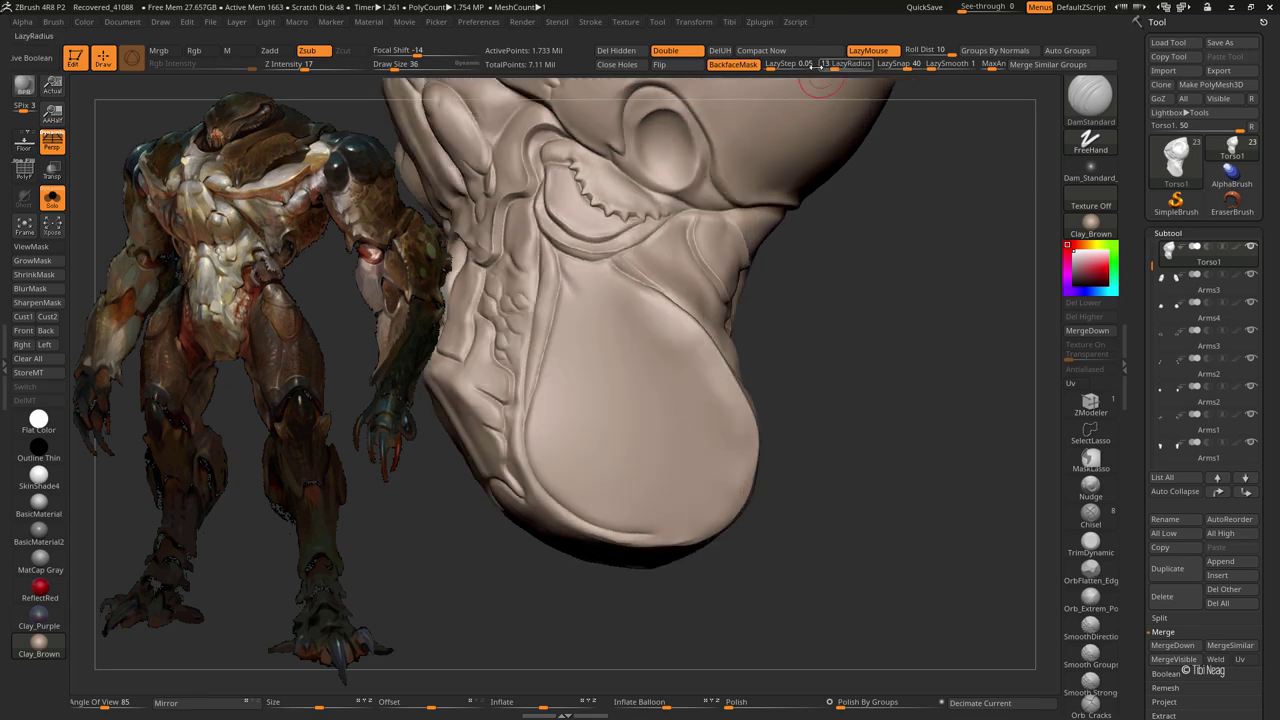
key("space")
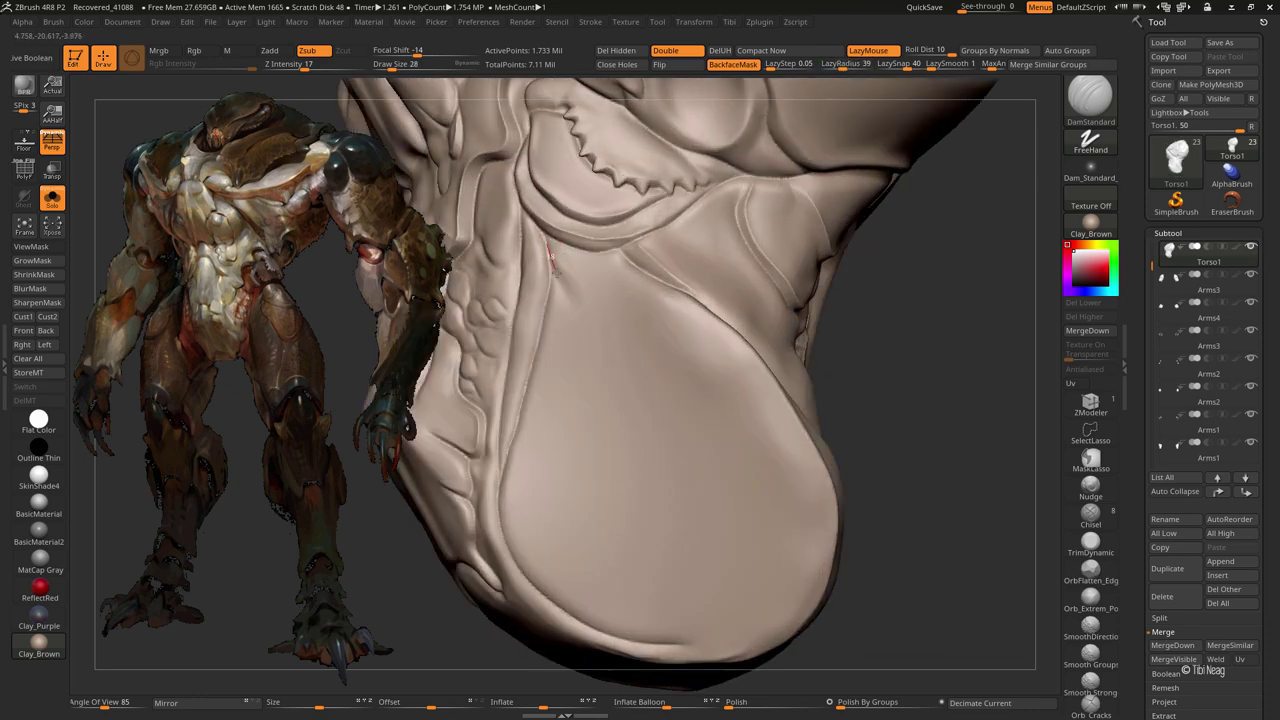
left_click_drag(586, 314, 746, 433)
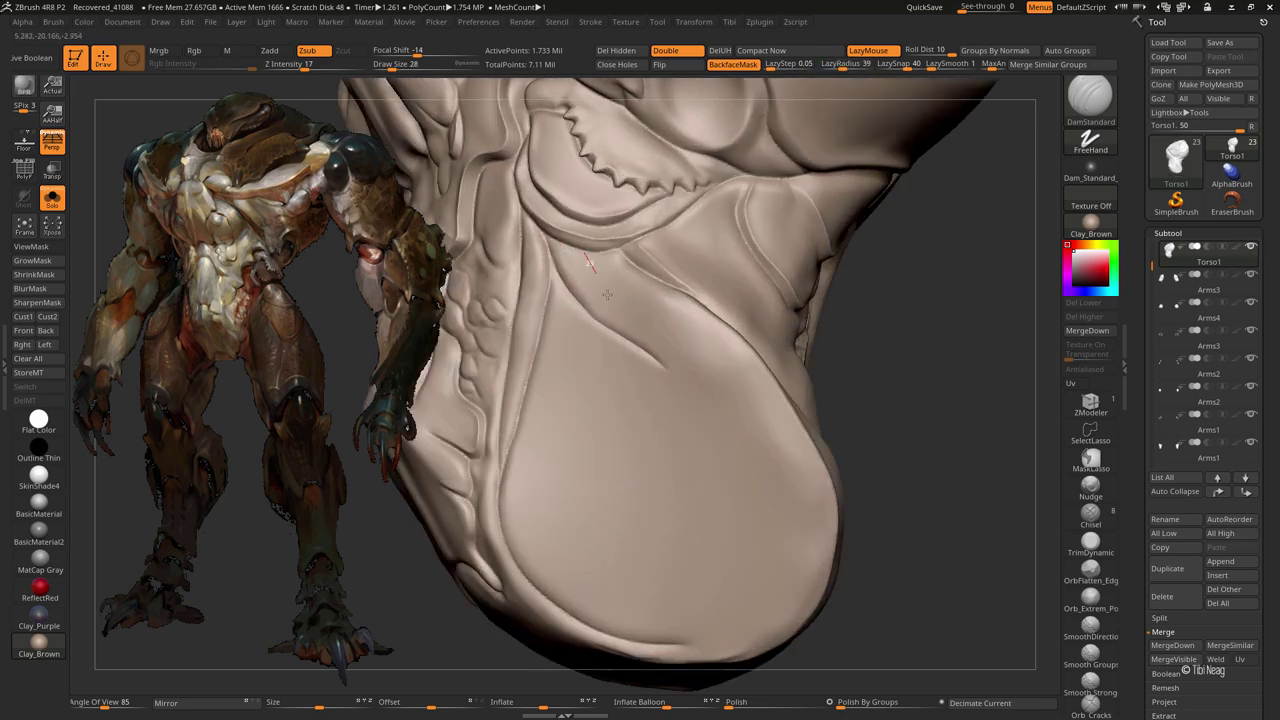
mouse_move(607, 294)
left_mouse_down()
mouse_move(680, 380)
mouse_move(692, 425)
left_mouse_up()
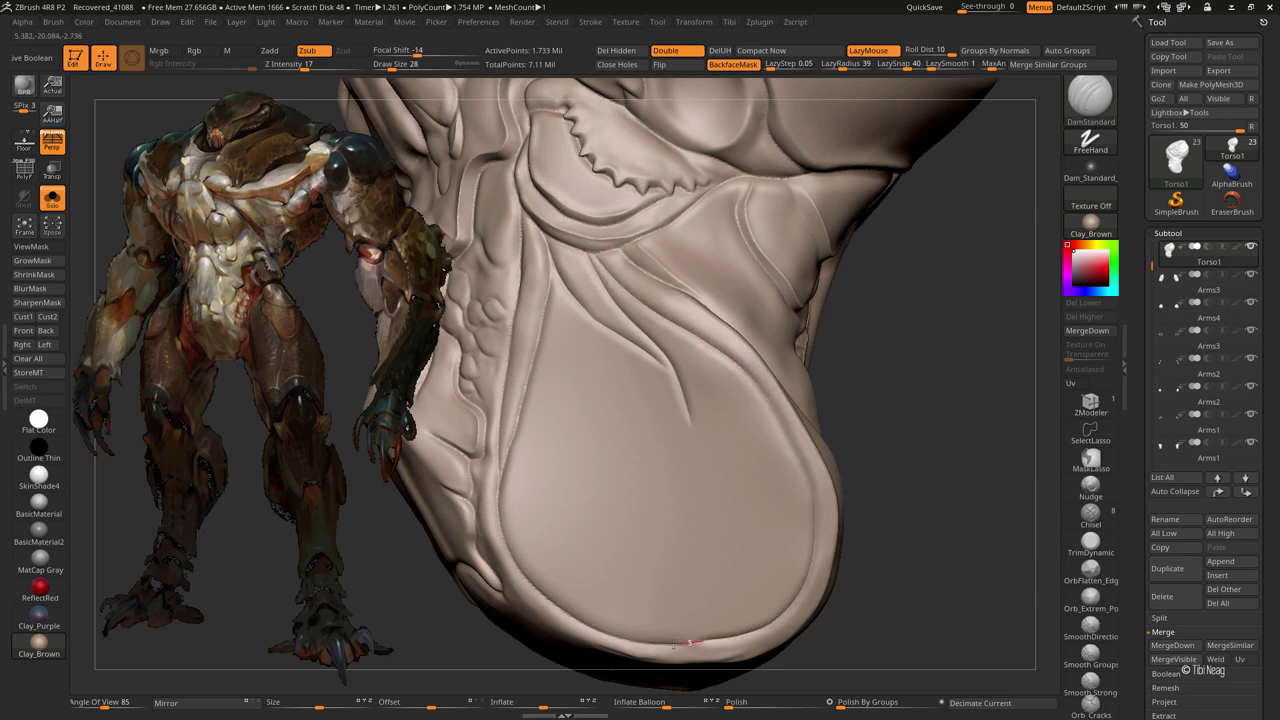
key("b")
key("c")
key("l")
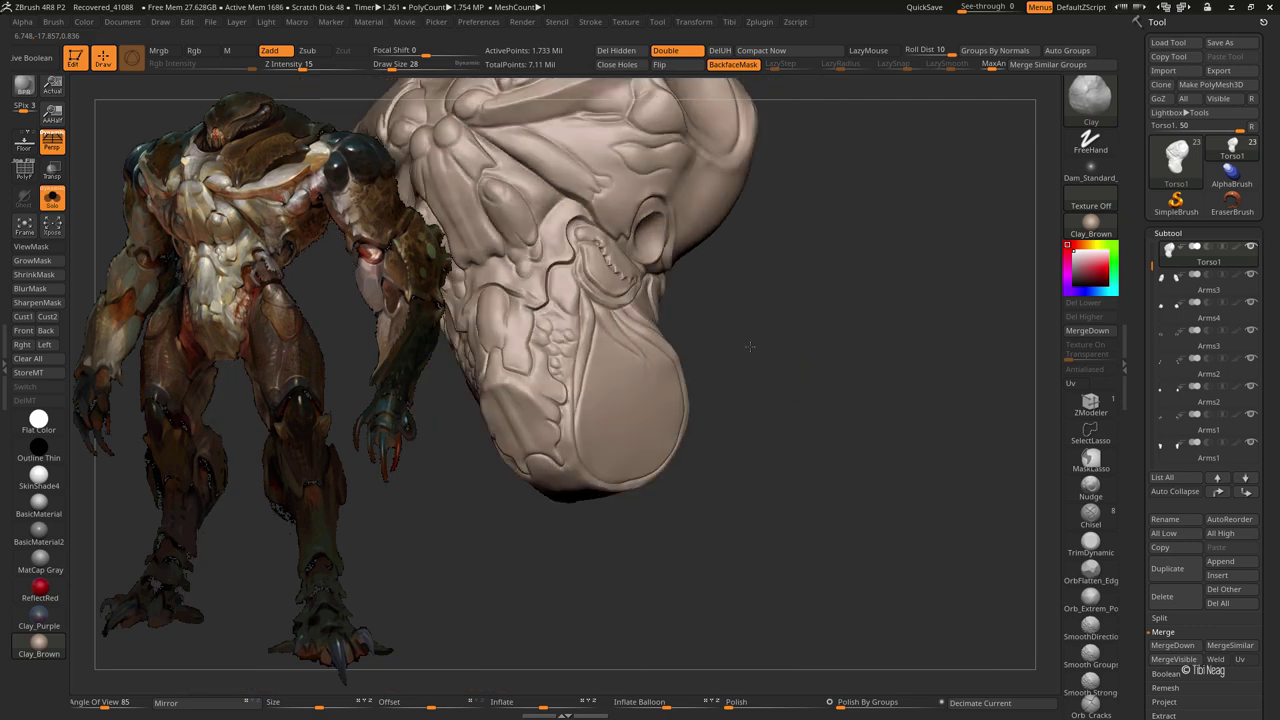
- Press a deep dent into the rounded underside with a large Clay brush and smooth it
right_click_drag(632, 435, 593, 353, "alt")
mouse_move(593, 353)
left_mouse_down()
mouse_move(643, 400)
mouse_move(623, 349)
mouse_move(614, 423)
mouse_move(667, 400)
mouse_move(671, 337)
mouse_move(606, 323)
mouse_move(600, 440)
mouse_move(690, 465)
mouse_move(680, 457)
mouse_move(723, 443)
mouse_move(645, 410)
mouse_move(612, 312)
mouse_move(543, 271)
mouse_move(590, 311)
left_mouse_up()
mouse_move(563, 360)
left_mouse_down()
mouse_move(557, 386)
mouse_move(671, 437)
mouse_move(612, 371)
left_mouse_up()
right_click_drag(614, 370, 619, 328)
key("[")
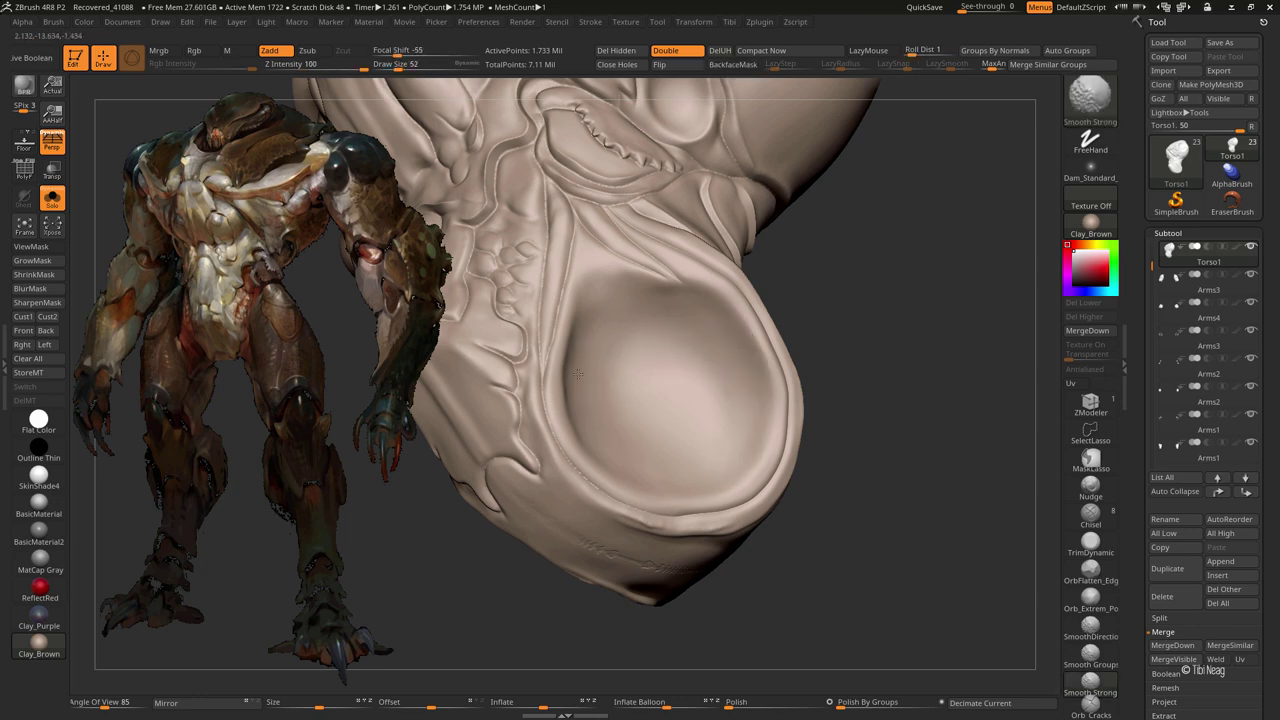
- Shift-smooth the underside and jaw, orbiting to close low views of the head
mouse_move(727, 383)
right_mouse_down("ctrl")
mouse_move(880, 354)
mouse_move(921, 305)
mouse_move(811, 376)
mouse_move(829, 414)
mouse_move(706, 343)
right_mouse_up("ctrl")
key("shift")
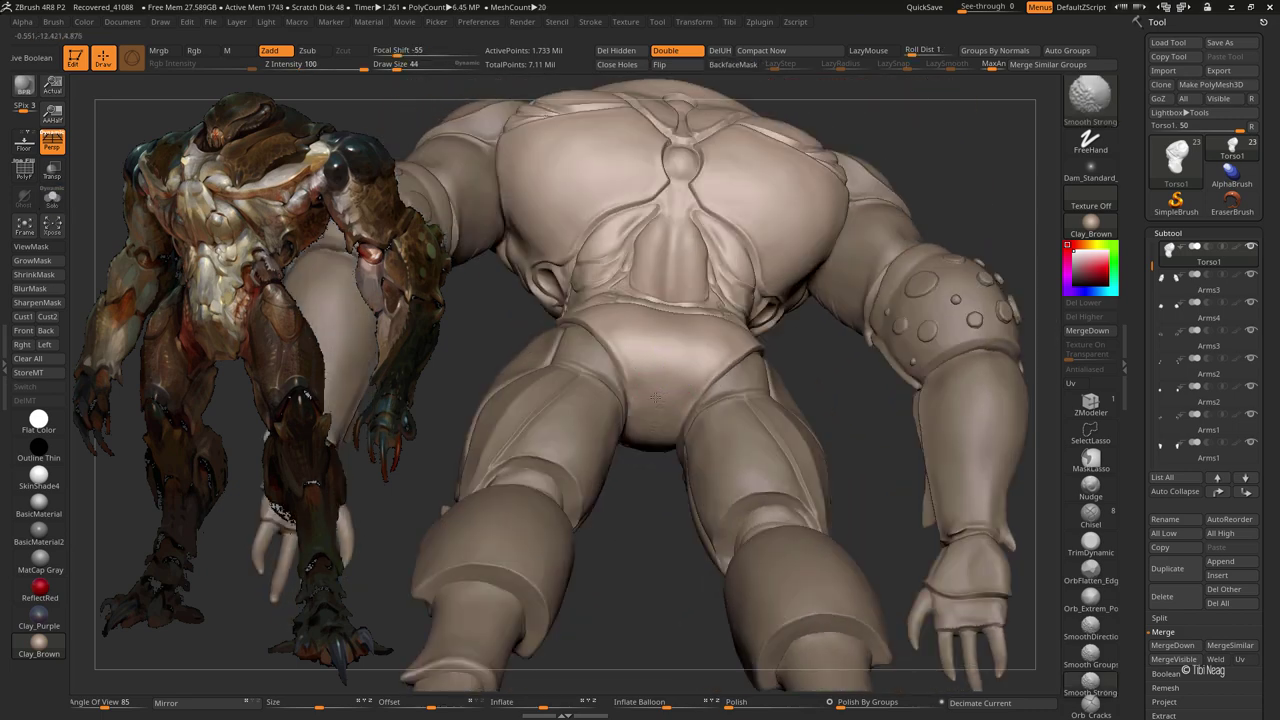
mouse_move(652, 437)
right_mouse_down()
mouse_move(629, 500)
mouse_move(699, 413)
mouse_move(803, 446)
mouse_move(777, 463)
mouse_move(797, 466)
mouse_move(718, 473)
mouse_move(628, 343)
right_mouse_up()
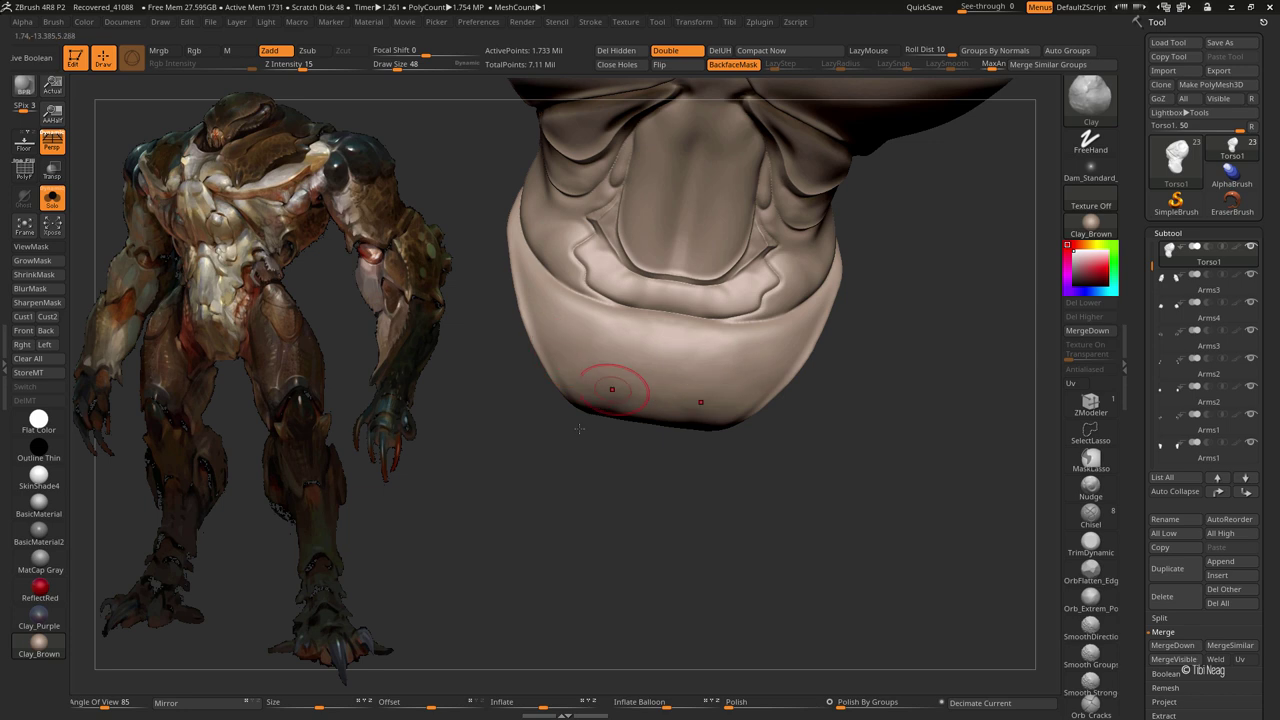
right_click_drag(611, 389, 527, 301)
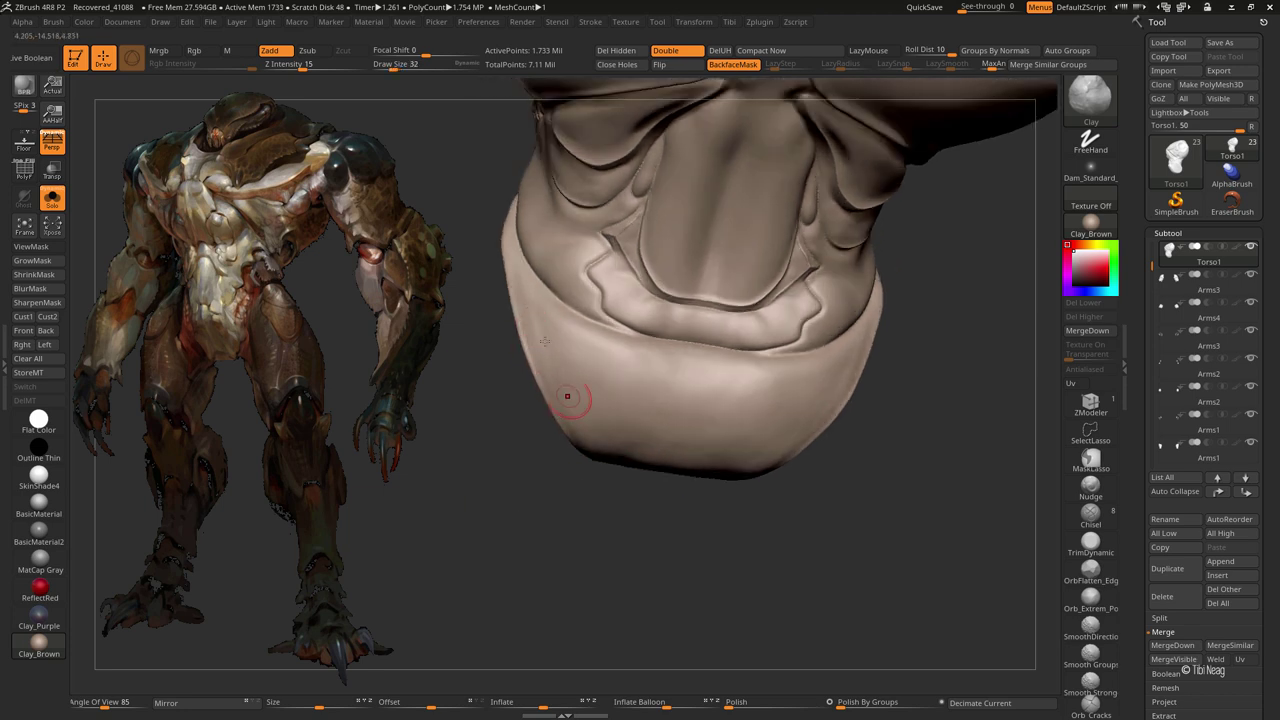
key("shift")
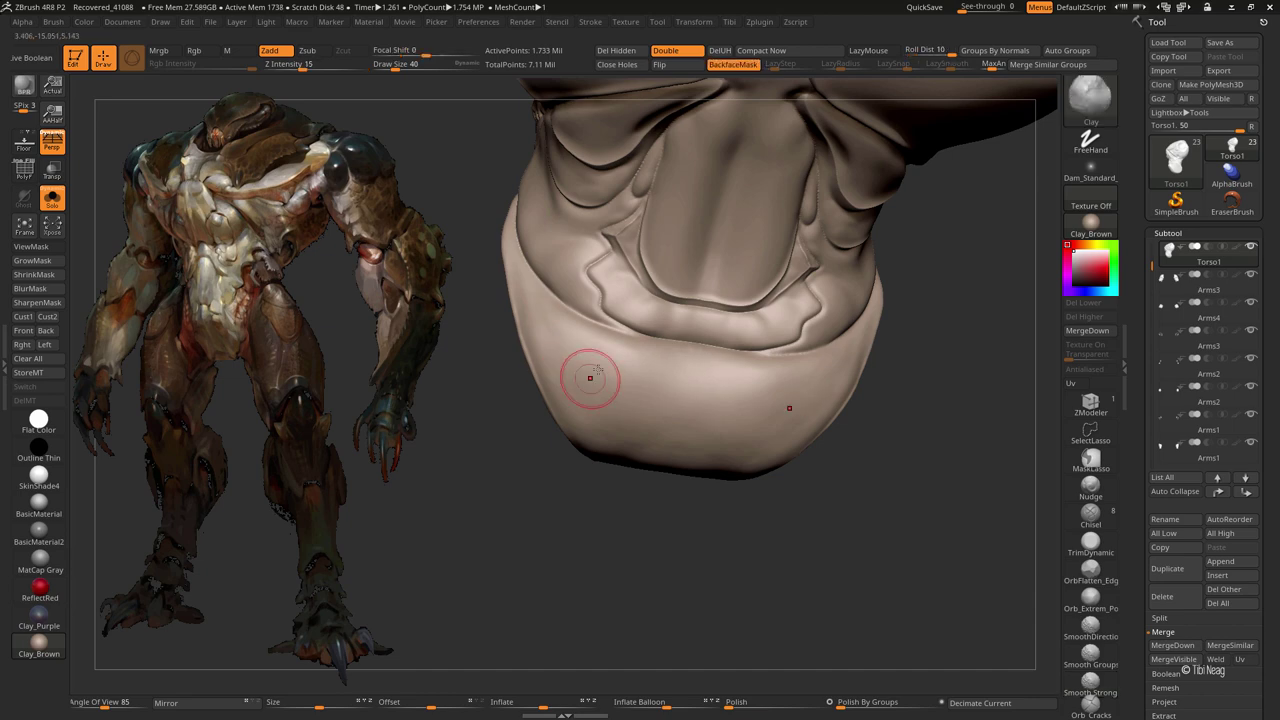
key("shift")
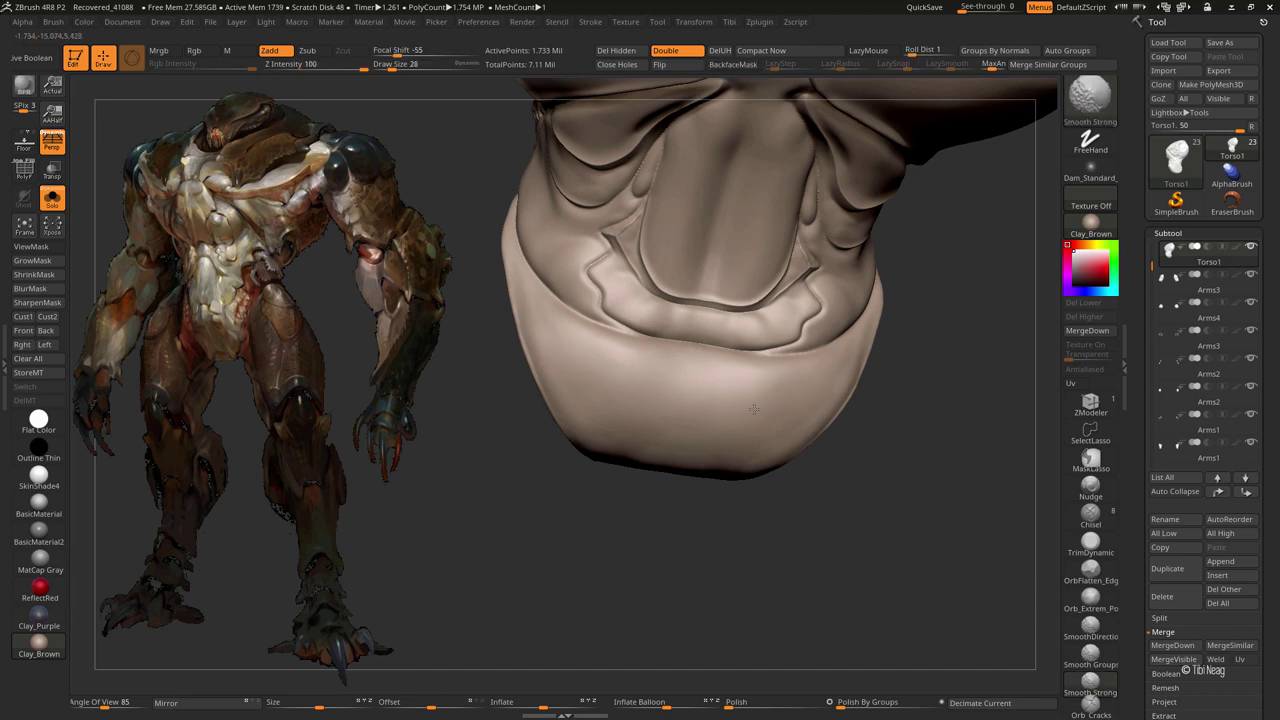
mouse_move(754, 409)
right_mouse_down()
mouse_move(390, 545)
mouse_move(600, 500)
mouse_move(657, 450)
right_mouse_up()
- Smooth the jaw's underside with Smooth Strong and polish it with hPolish
key("b")
key("m")
key("v")
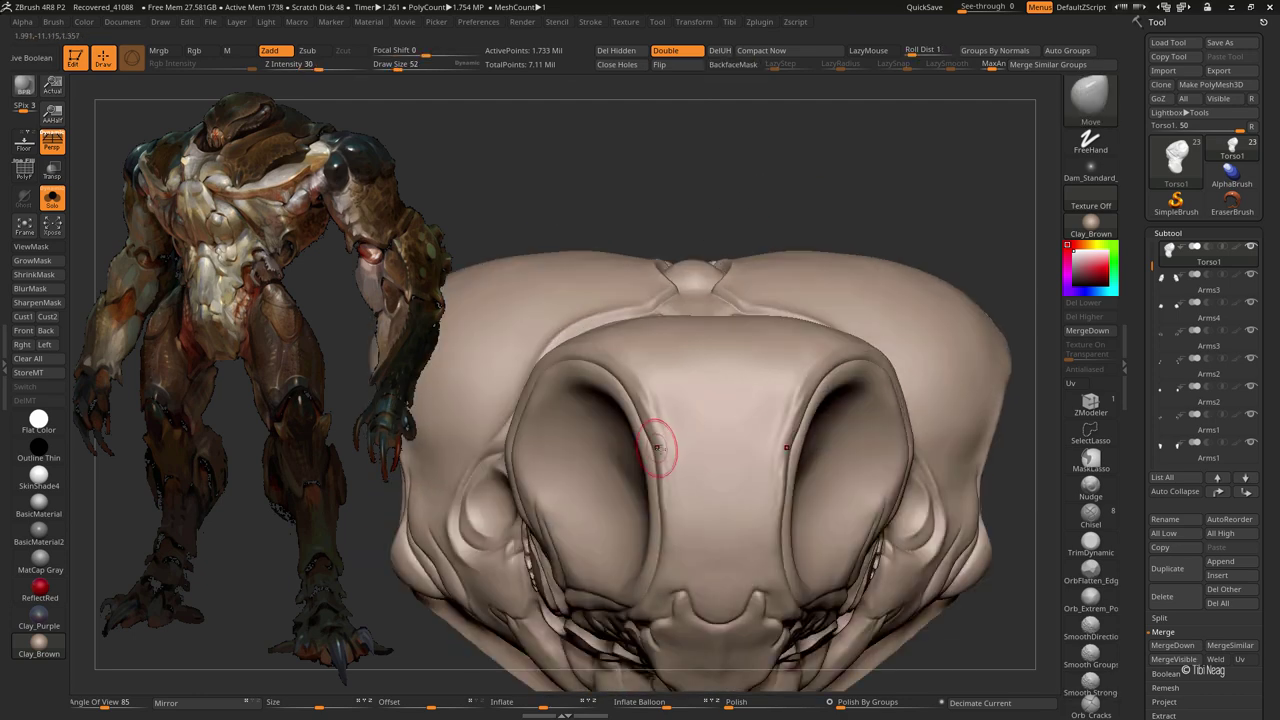
key("shift")
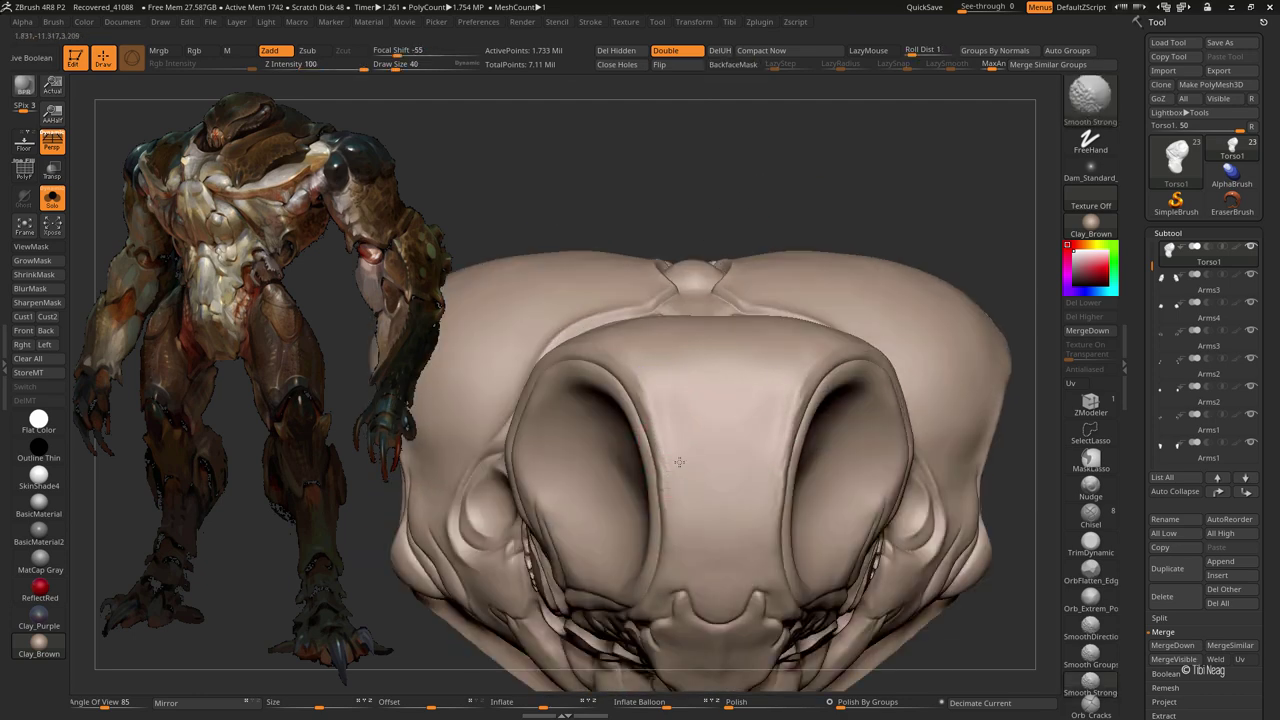
right_click_drag(655, 371, 677, 420)
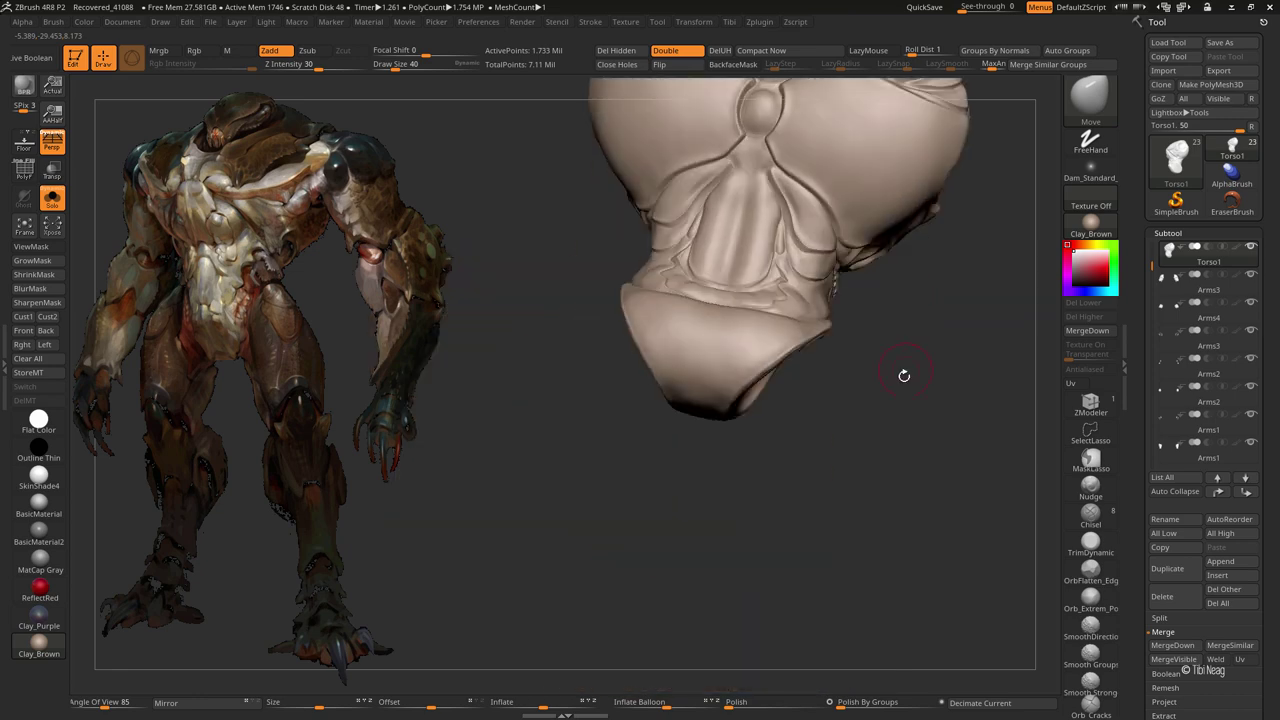
key("b")
key("h")
key("p")
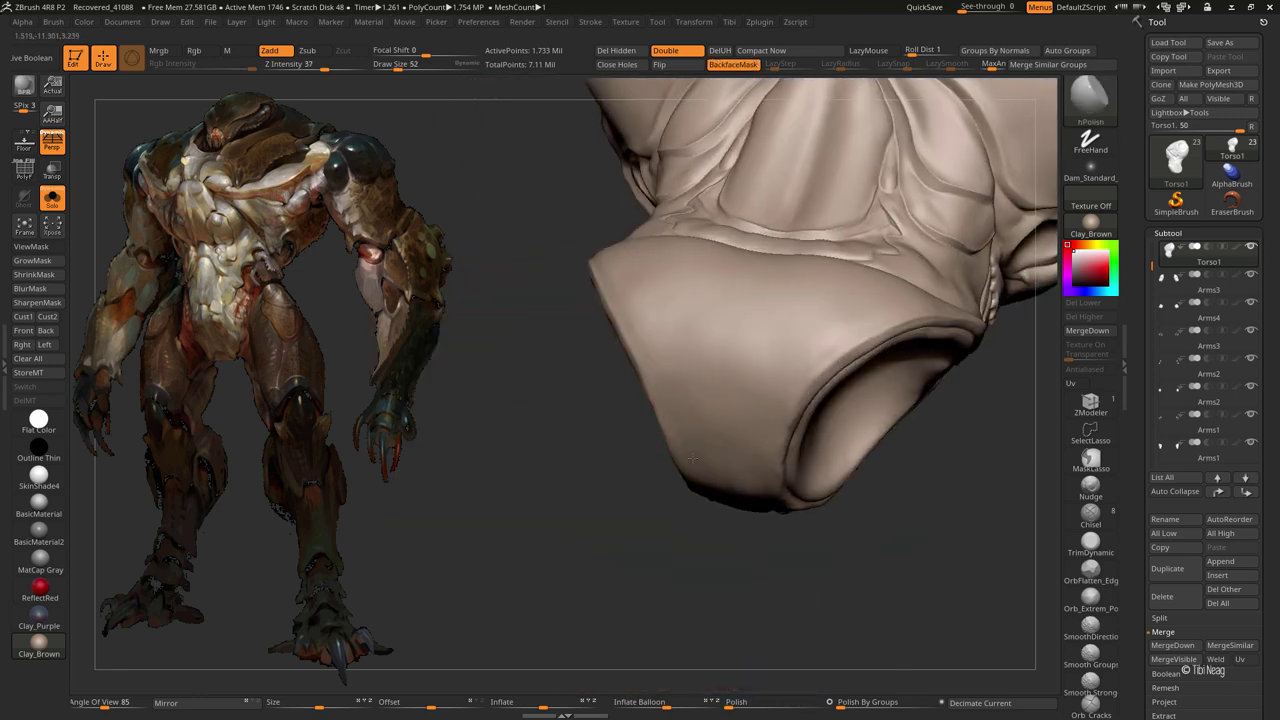
left_click_drag(756, 414, 737, 374)
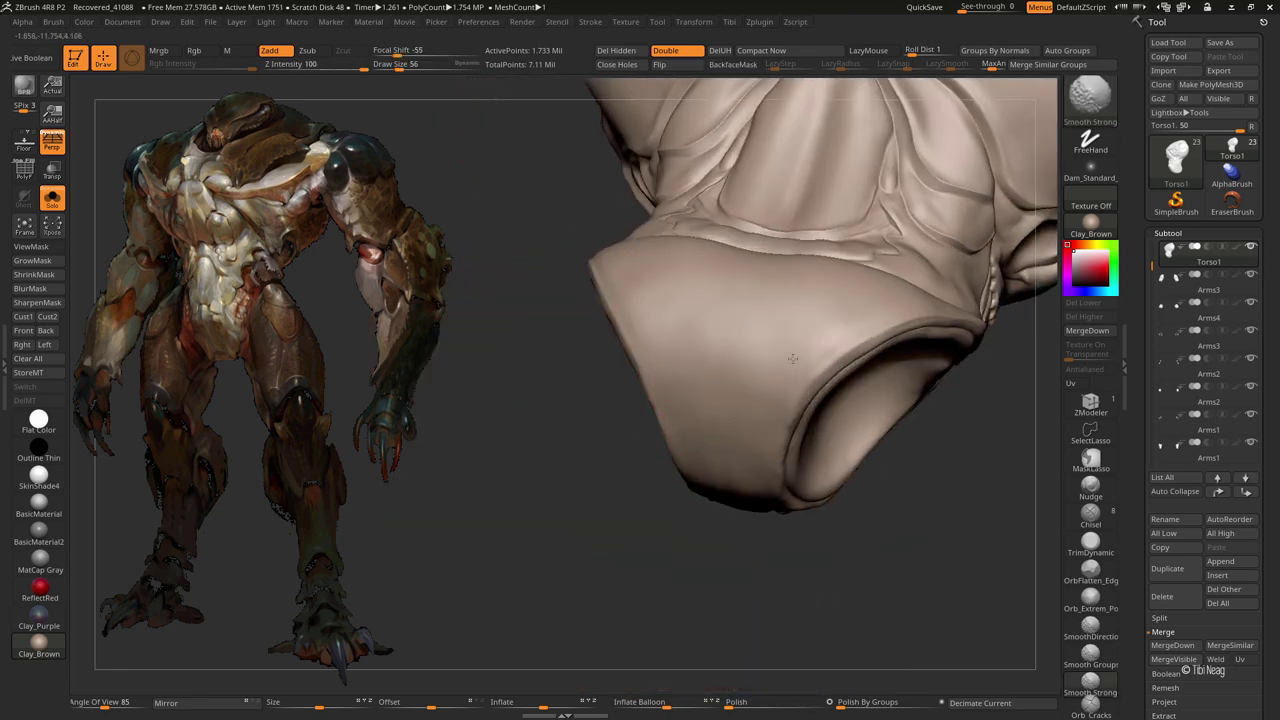
- Smooth the rim of the mouth opening with a smaller Smooth Strong brush, then take DamStandard
left_click_drag(598, 546, 575, 503)
key("bracketleft")
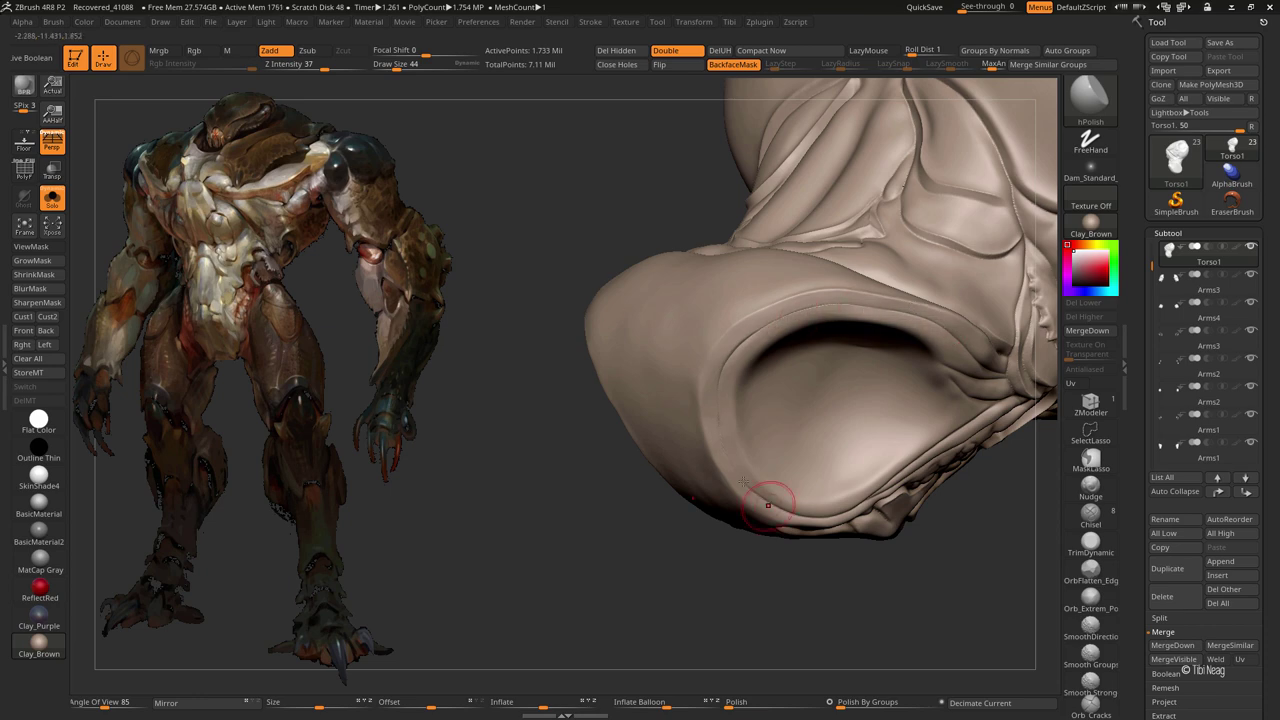
key("shift")
left_click_drag(678, 327, 816, 402)
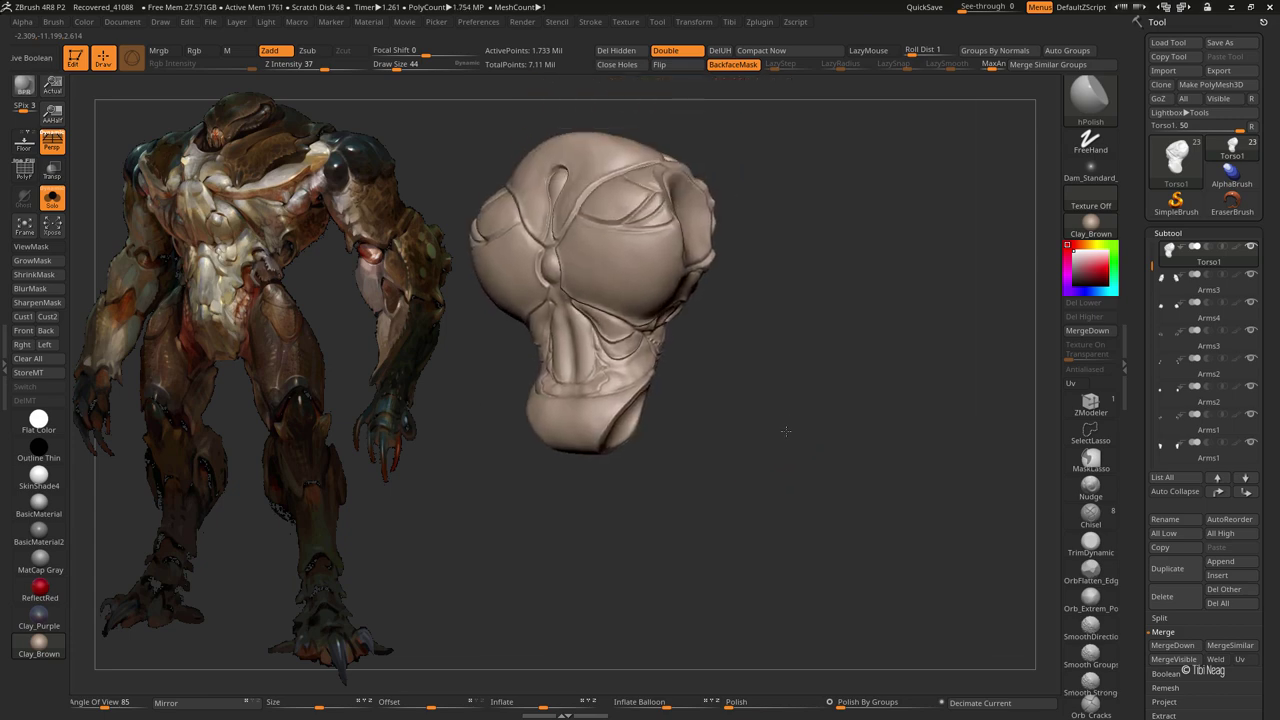
mouse_move(816, 402)
left_mouse_down()
mouse_move(604, 341)
mouse_move(517, 331)
left_mouse_up()
key("b")
key("d")
key("s")
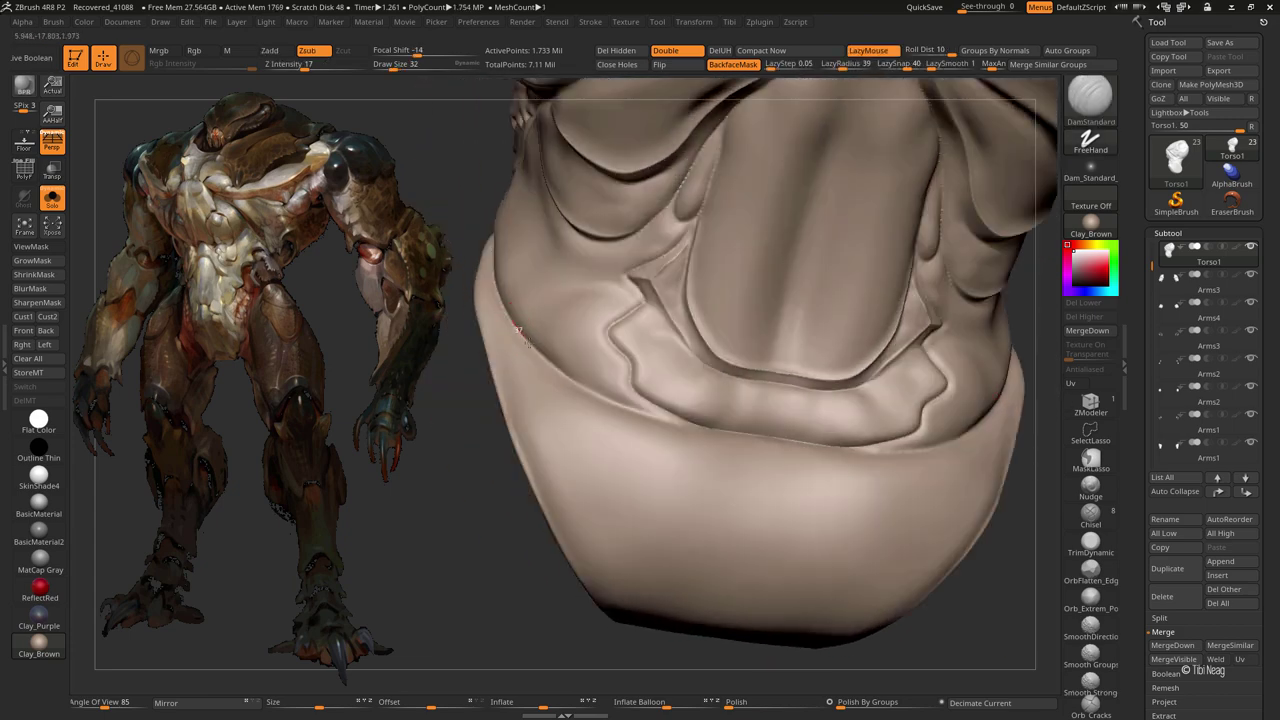
- Carve a sharp DamStandard crease along the jaw fold
left_click_drag(623, 407, 668, 419)
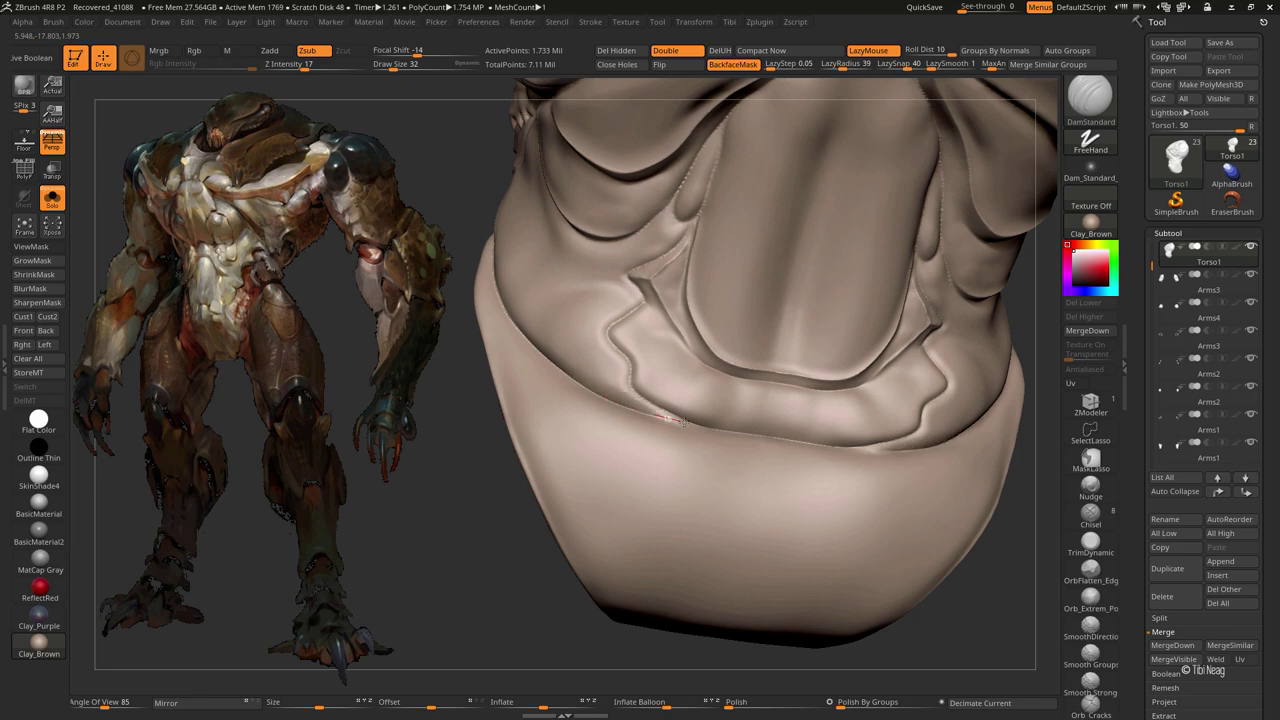
mouse_move(615, 378)
left_mouse_down()
mouse_move(560, 330)
mouse_move(580, 388)
mouse_move(543, 371)
left_mouse_up()
key("b")
key("c")
key("l")
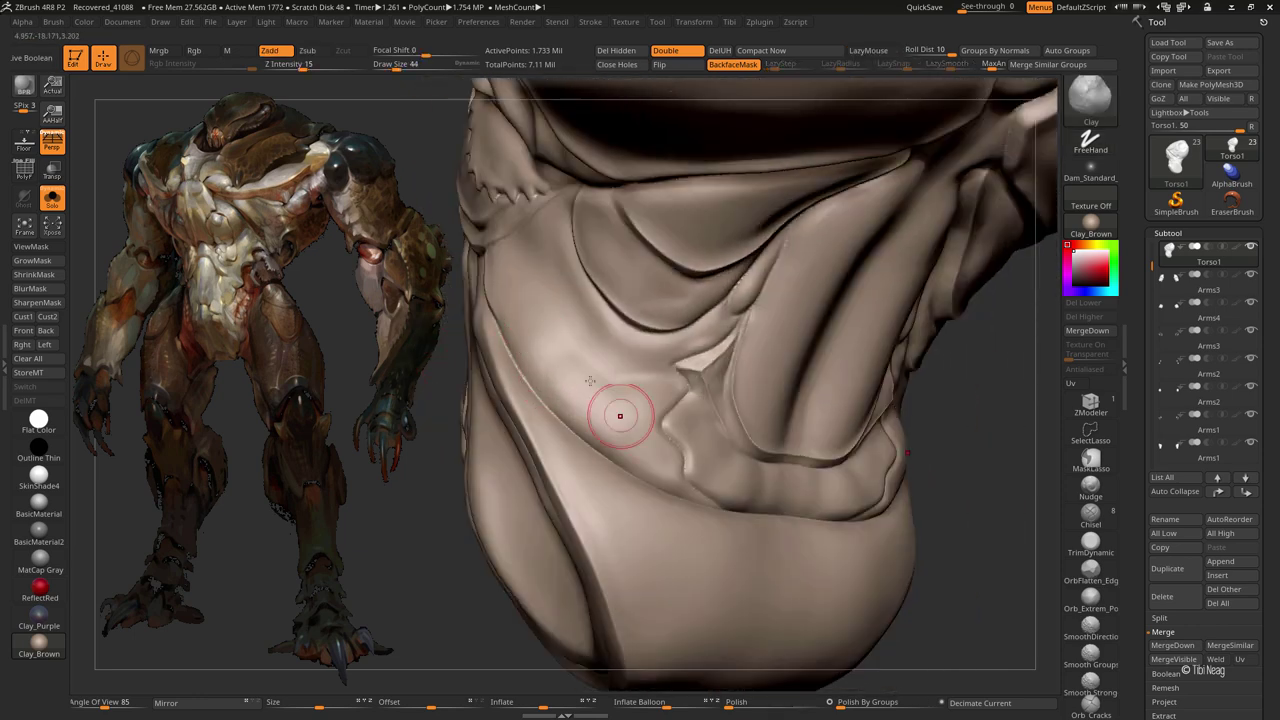
key("b")
key("d")
key("s")
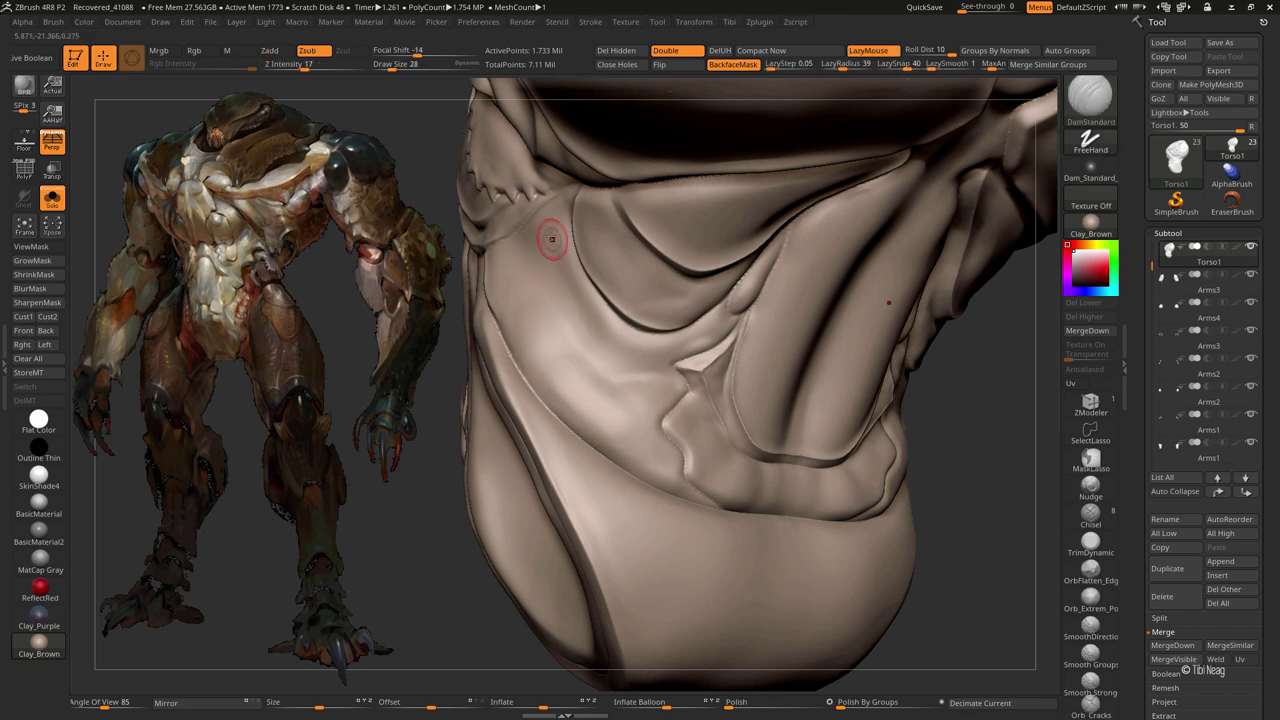
- Build up Clay along the side of the jaw with a smaller brush, then smooth it with Smooth Strong
mouse_move(529, 229)
left_mouse_down()
mouse_move(568, 381)
mouse_move(604, 380)
left_mouse_up()
key("b")
key("c")
key("l")
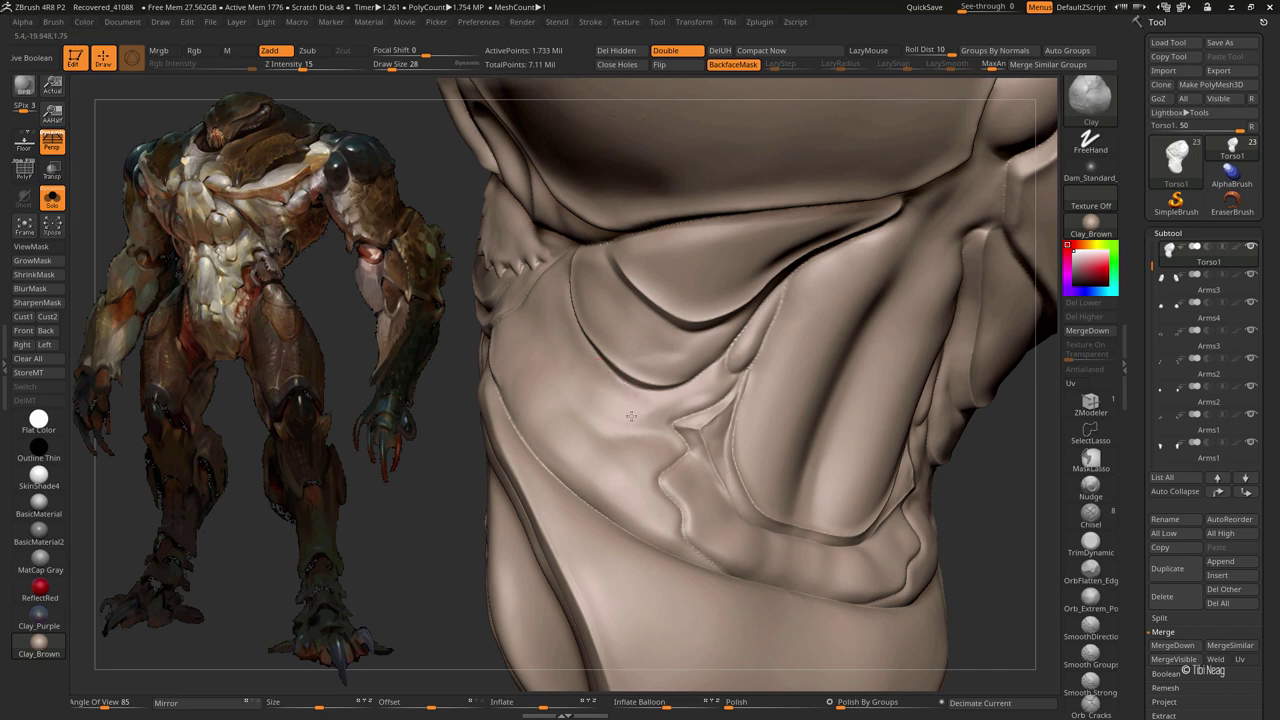
left_click_drag(592, 409, 669, 395)
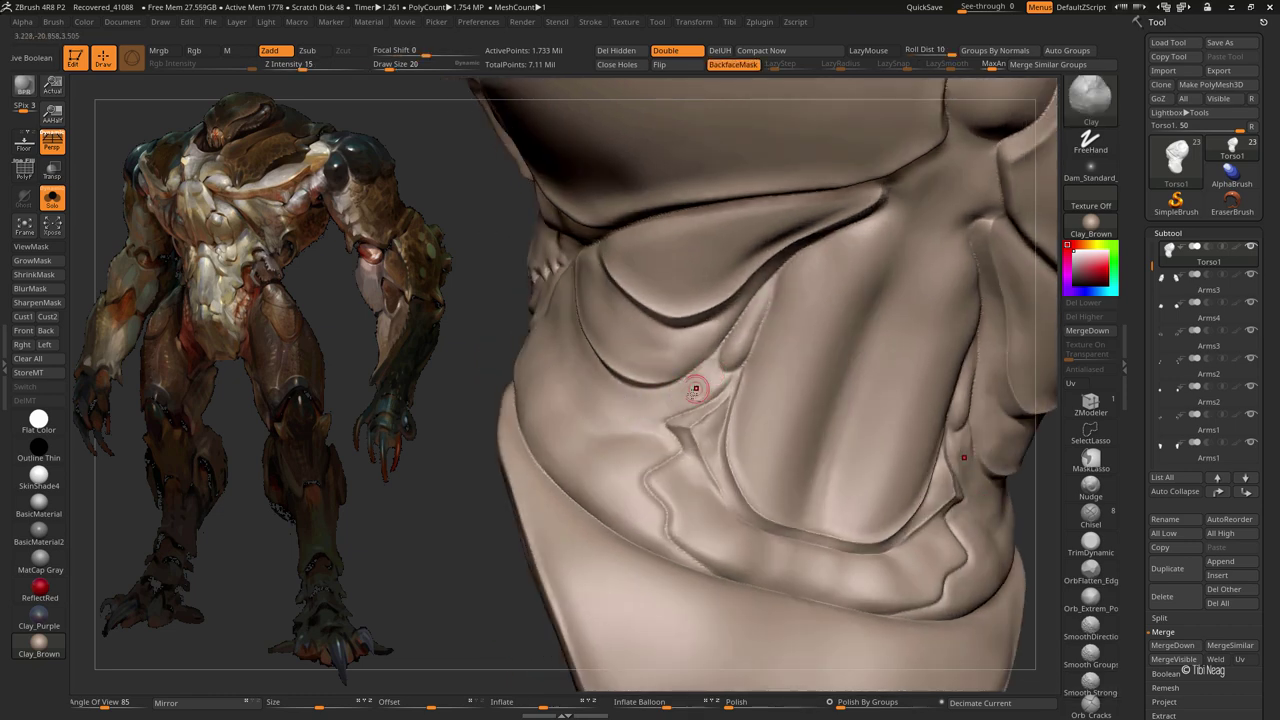
key("bracketleft")
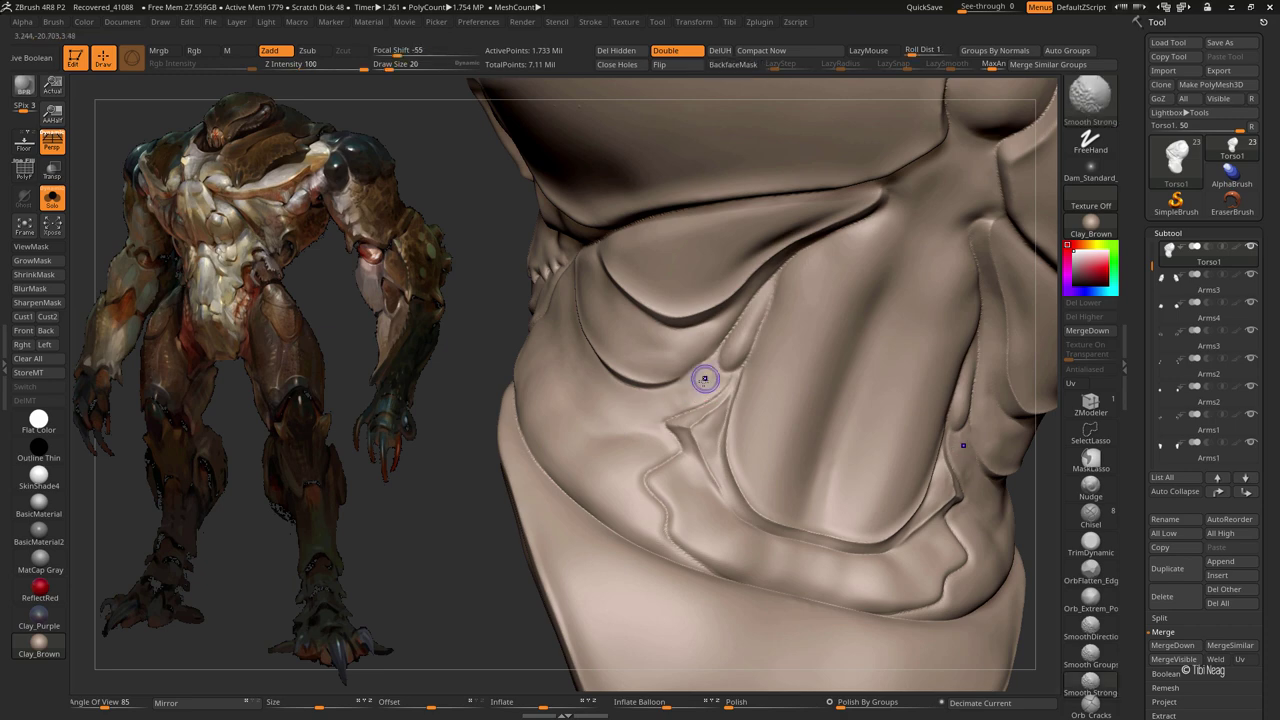
key("shift")
left_click_drag(650, 415, 471, 477, "alt")
mouse_move(569, 463)
left_mouse_down()
mouse_move(508, 481)
mouse_move(700, 517)
mouse_move(854, 432)
mouse_move(678, 427)
left_mouse_up()
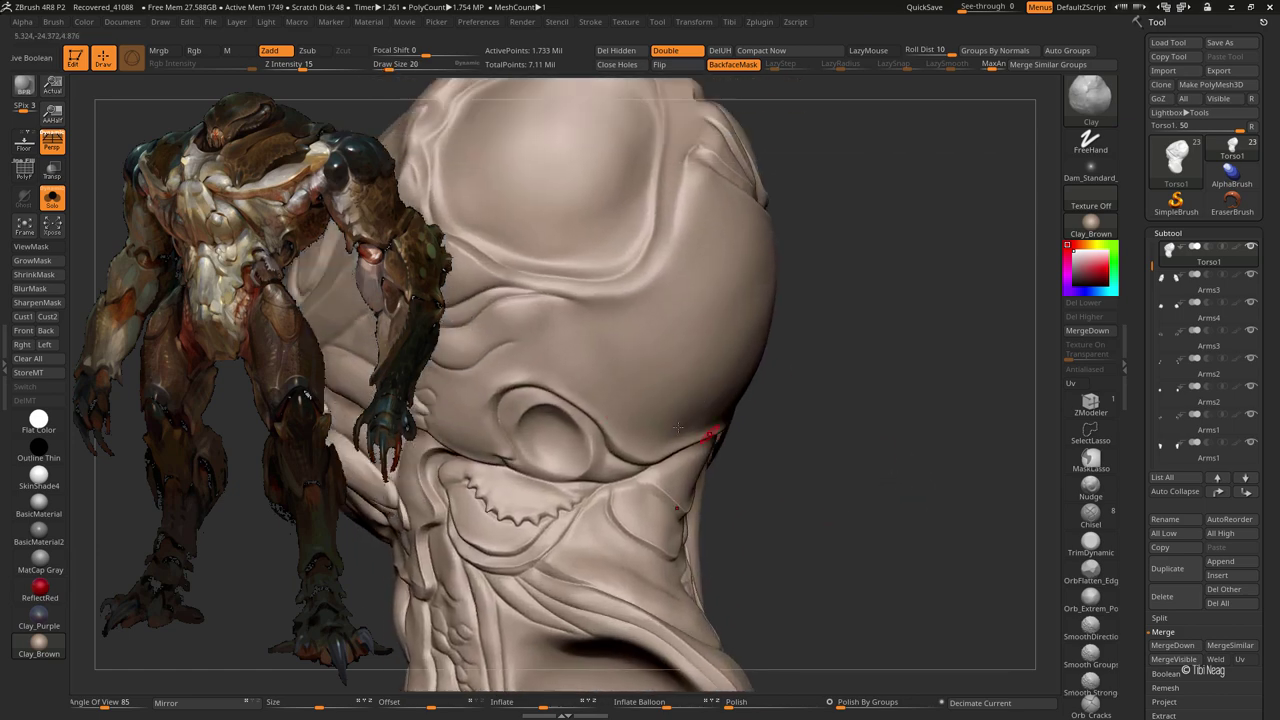
- Carve a DamStandard groove across the side of the head above the eye socket
key("b")
key("d")
key("s")
left_click_drag(565, 385, 535, 392)
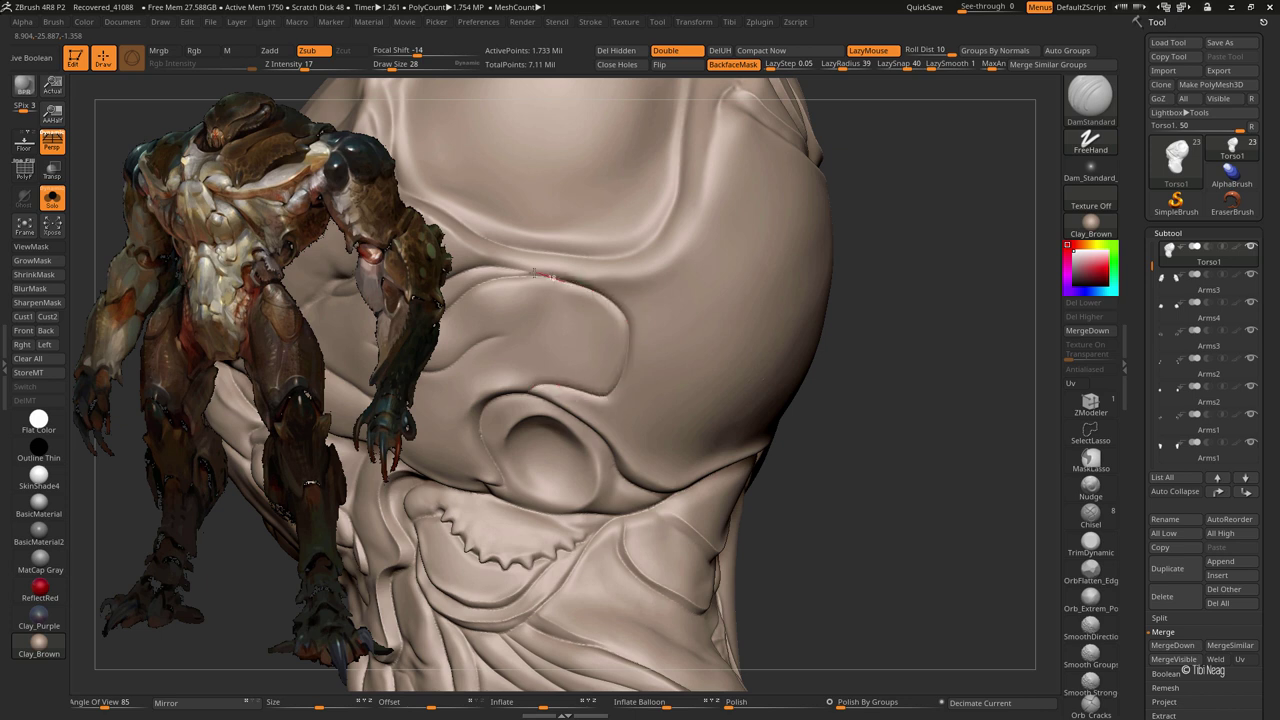
left_click_drag(530, 257, 580, 258)
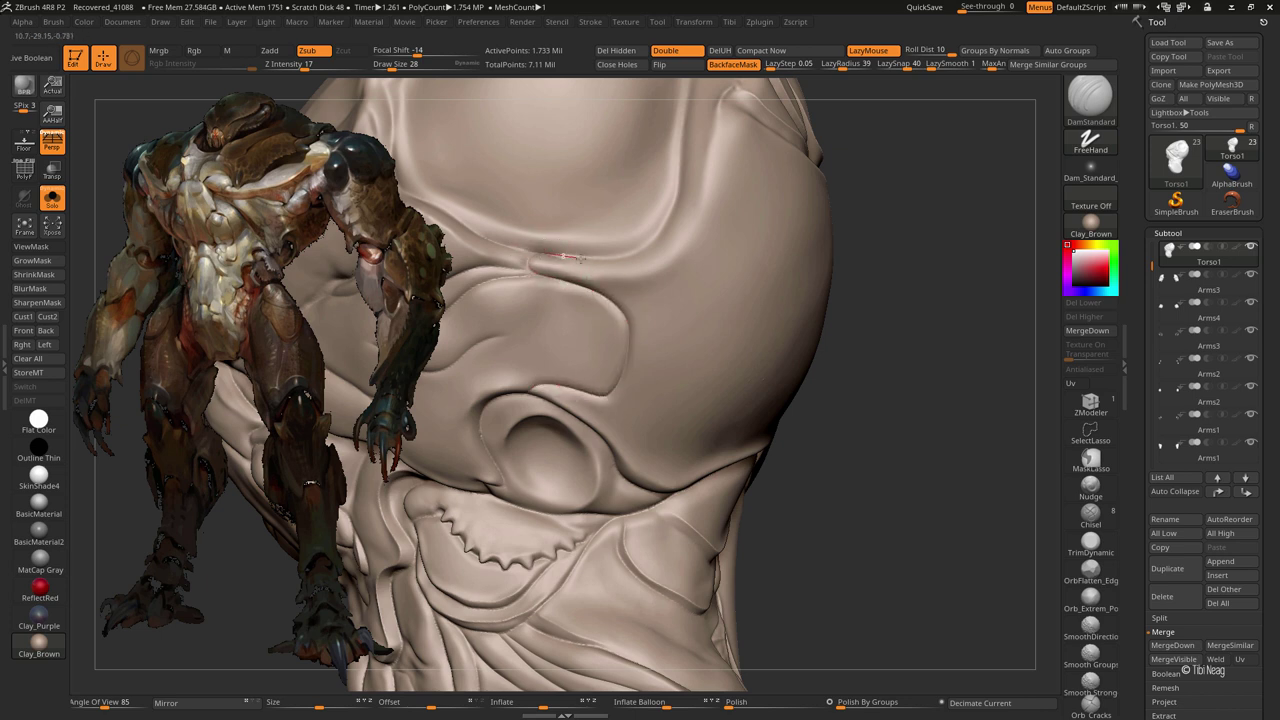
- Toggle Solo to compare the head with the full creature, then return to the head alone
left_click_drag(673, 181, 651, 223)
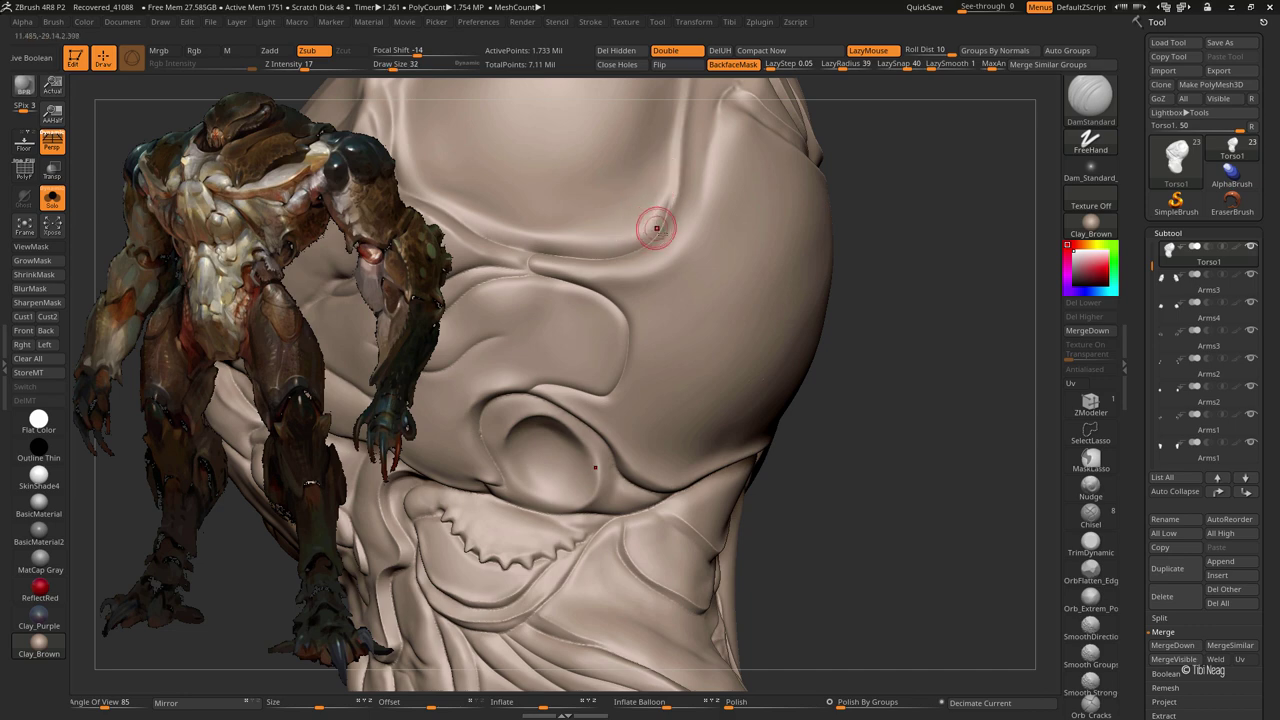
mouse_move(651, 223)
right_mouse_down("ctrl")
mouse_move(823, 251)
mouse_move(795, 276)
right_mouse_up("ctrl")
left_click(783, 283, "ctrl+shift")
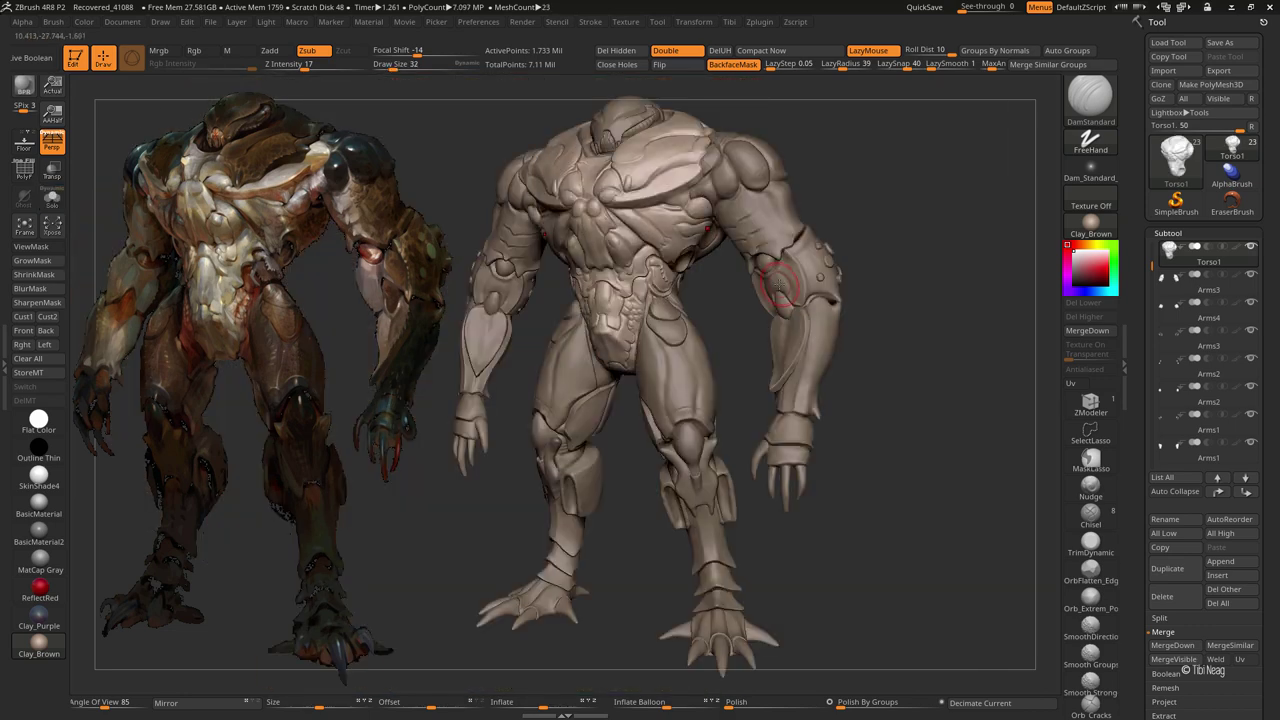
left_click(800, 265, "ctrl+shift")
left_click_drag(828, 255, 803, 251)
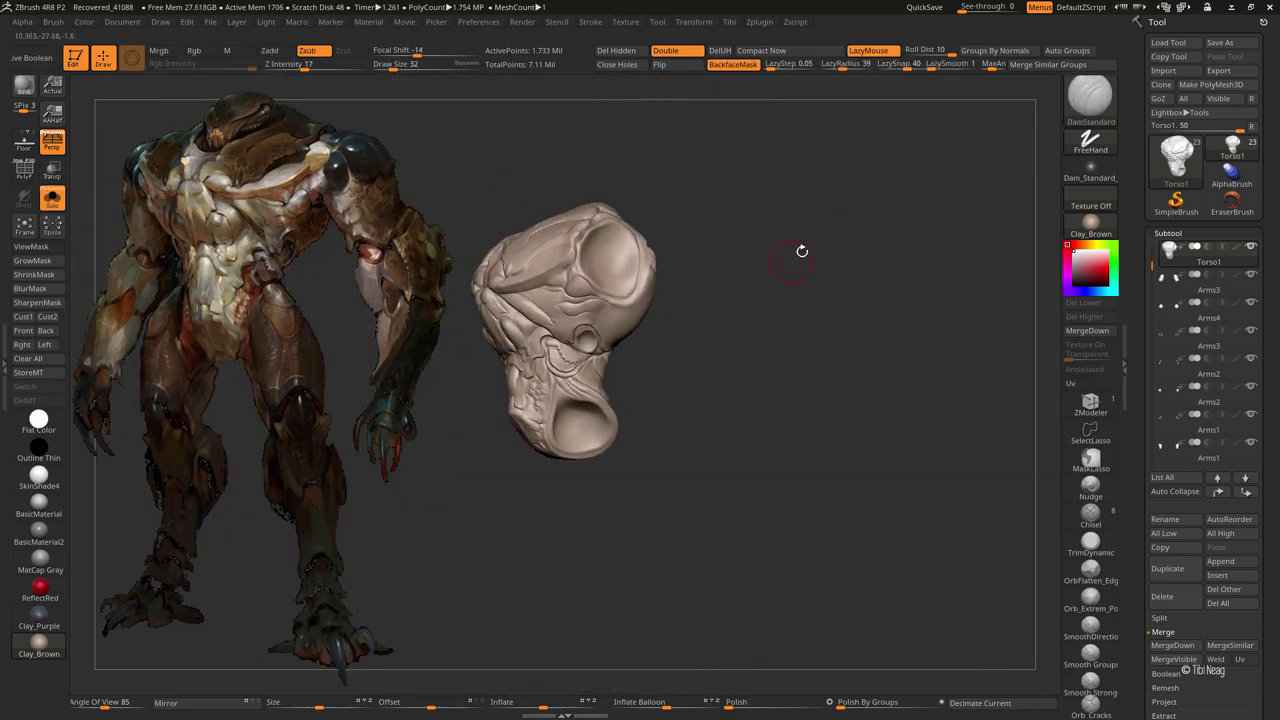
mouse_move(803, 251)
right_mouse_down("ctrl")
mouse_move(966, 434)
mouse_move(942, 418)
right_mouse_up("ctrl")
- Build up Clay around the new groove and soften it with Smooth Strong
left_click_drag(942, 418, 786, 371)
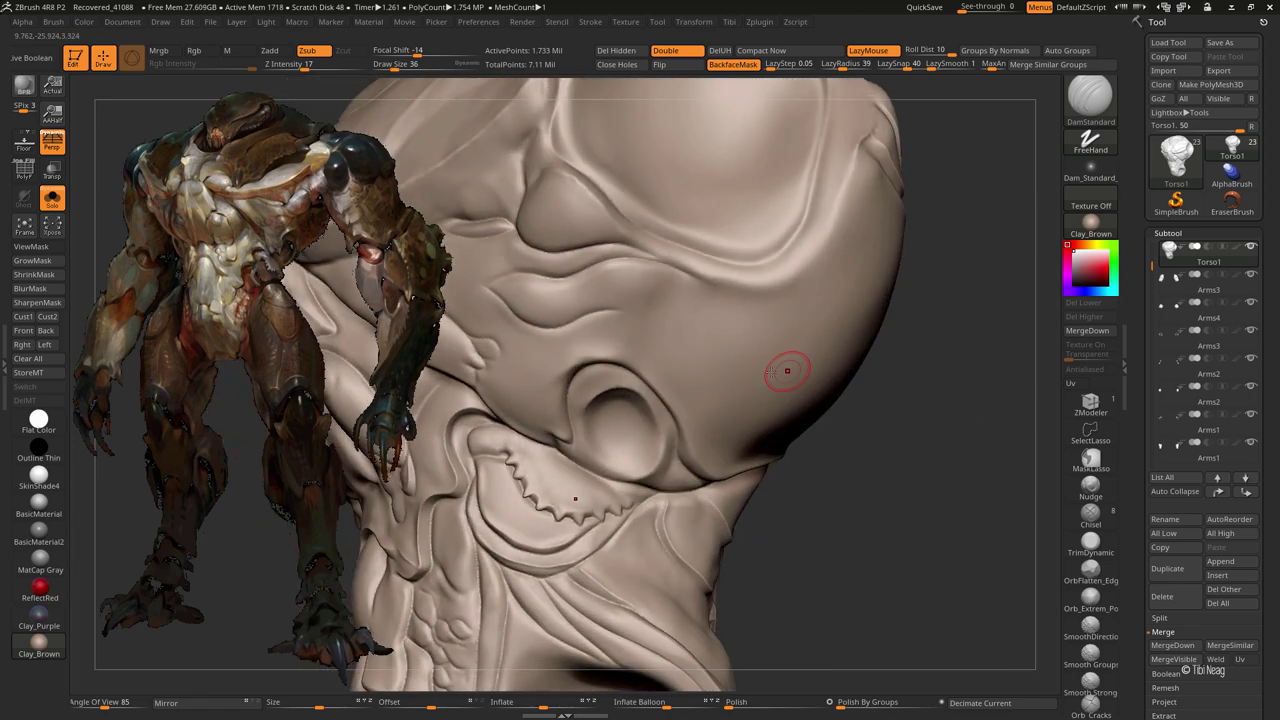
key("b")
key("c")
key("l")
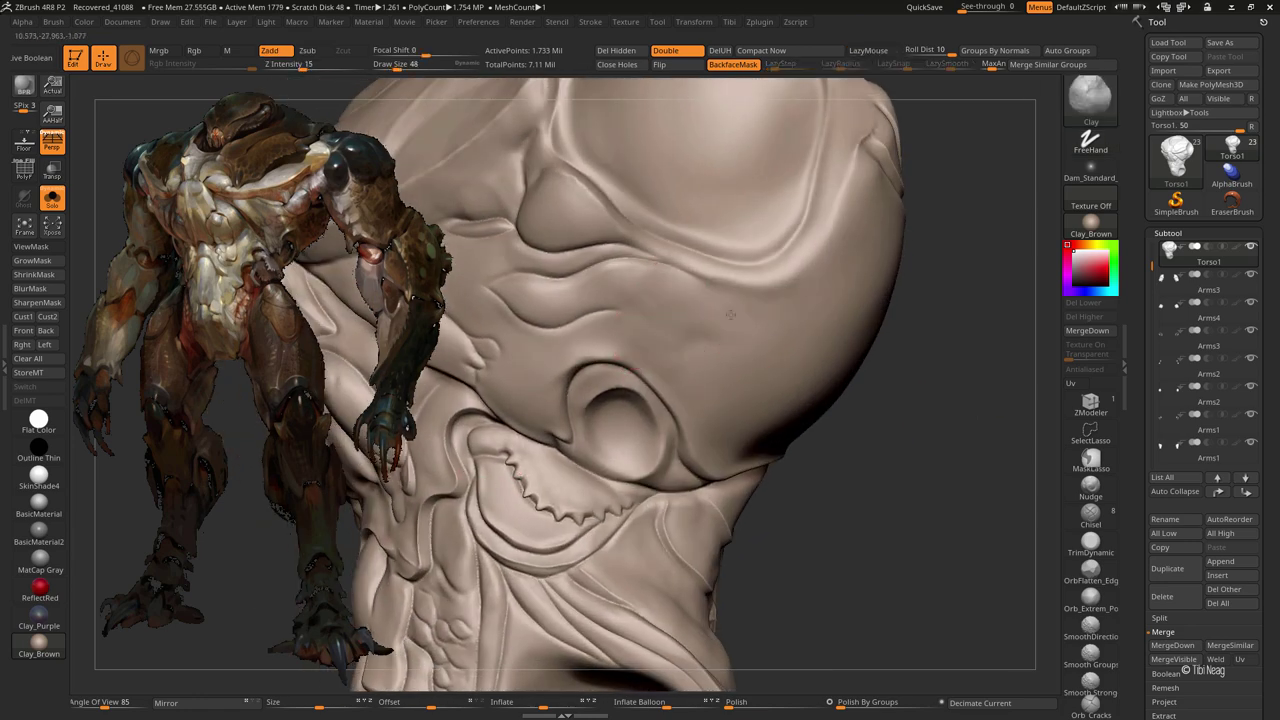
key("shift")
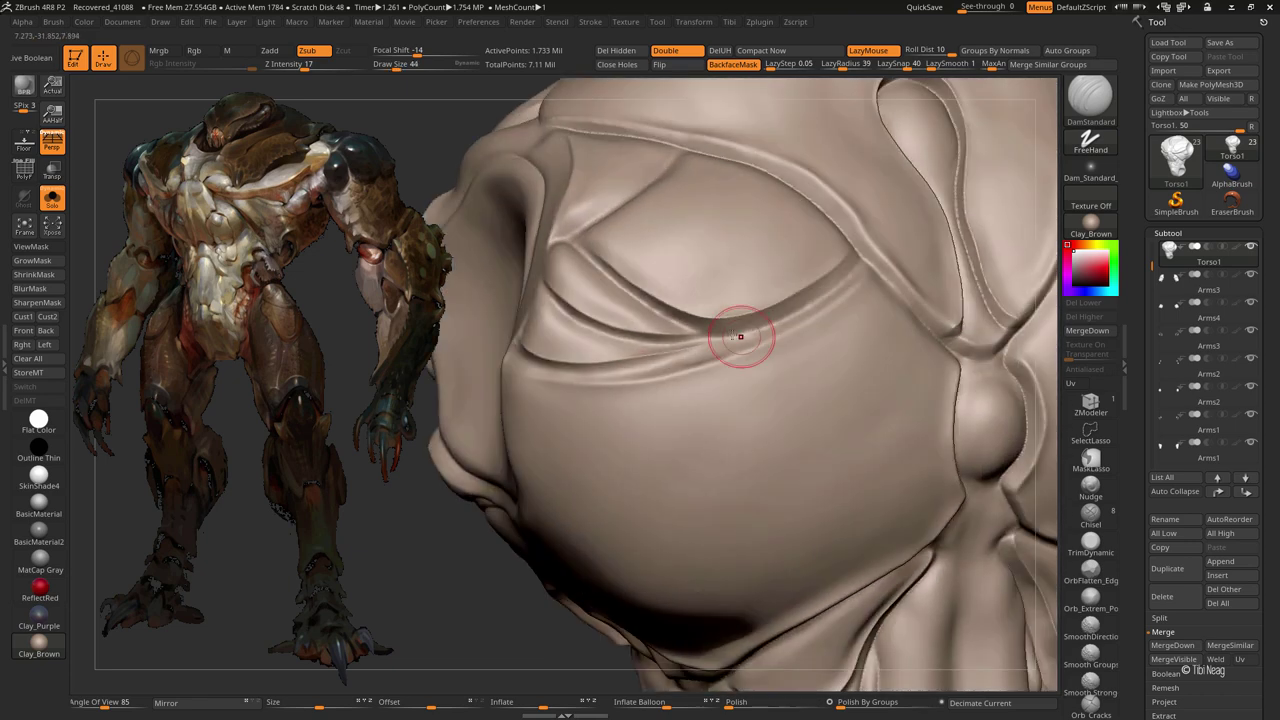
- Deepen the DamStandard groove beneath the brow fold above the eye
right_click_drag(740, 336, 512, 361)
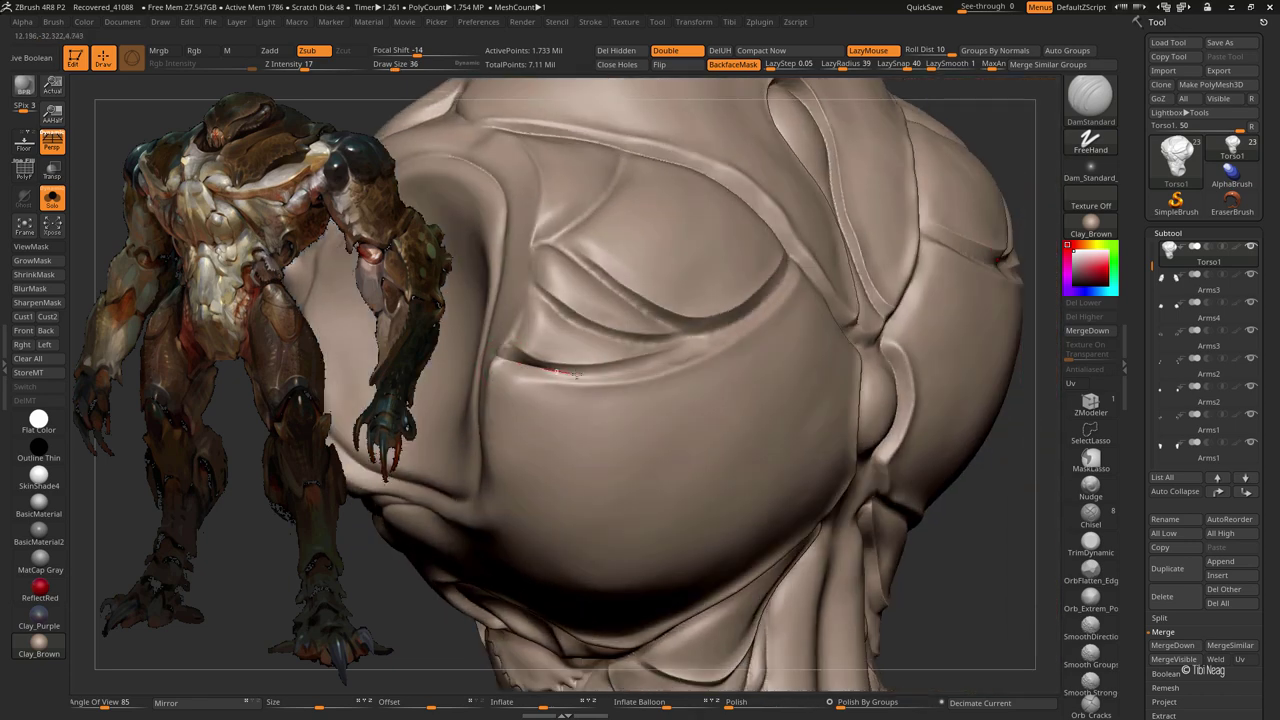
mouse_move(680, 348)
right_mouse_down()
mouse_move(551, 363)
mouse_move(471, 391)
mouse_move(482, 345)
mouse_move(482, 381)
mouse_move(510, 374)
right_mouse_up()
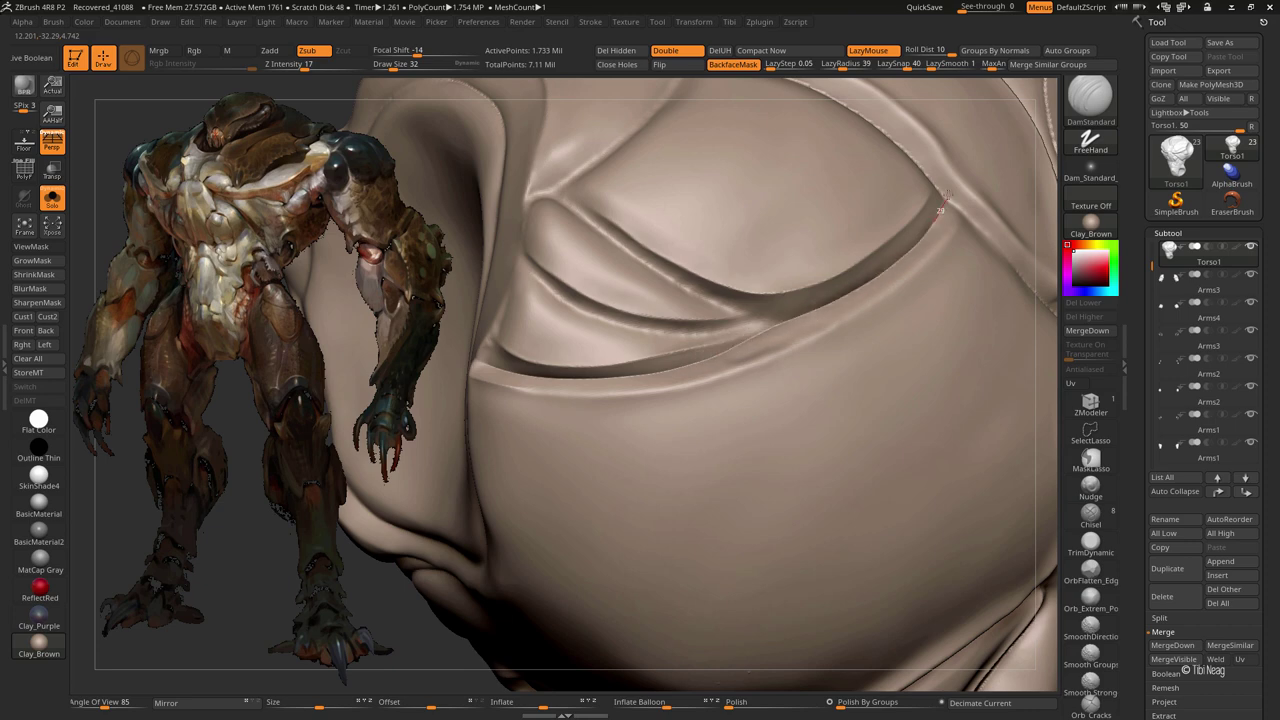
mouse_move(712, 304)
right_mouse_down()
mouse_move(564, 234)
mouse_move(575, 204)
right_mouse_up()
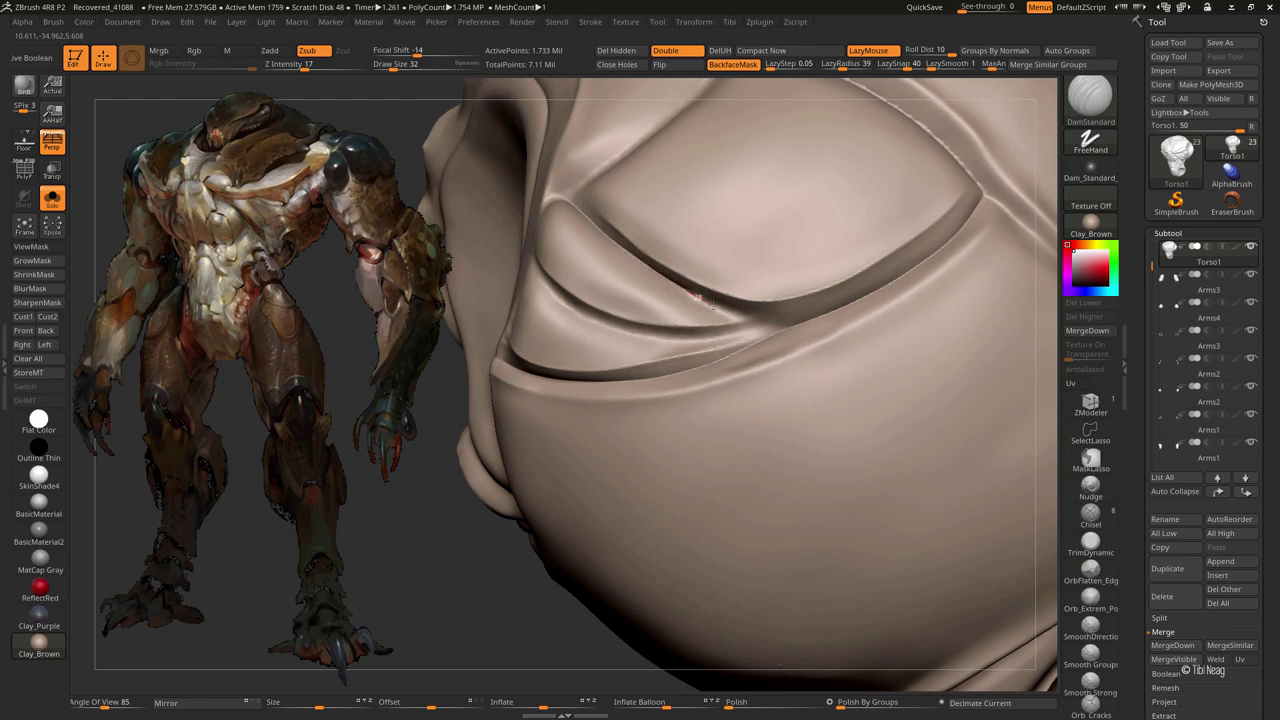
right_click_drag(839, 292, 800, 323)
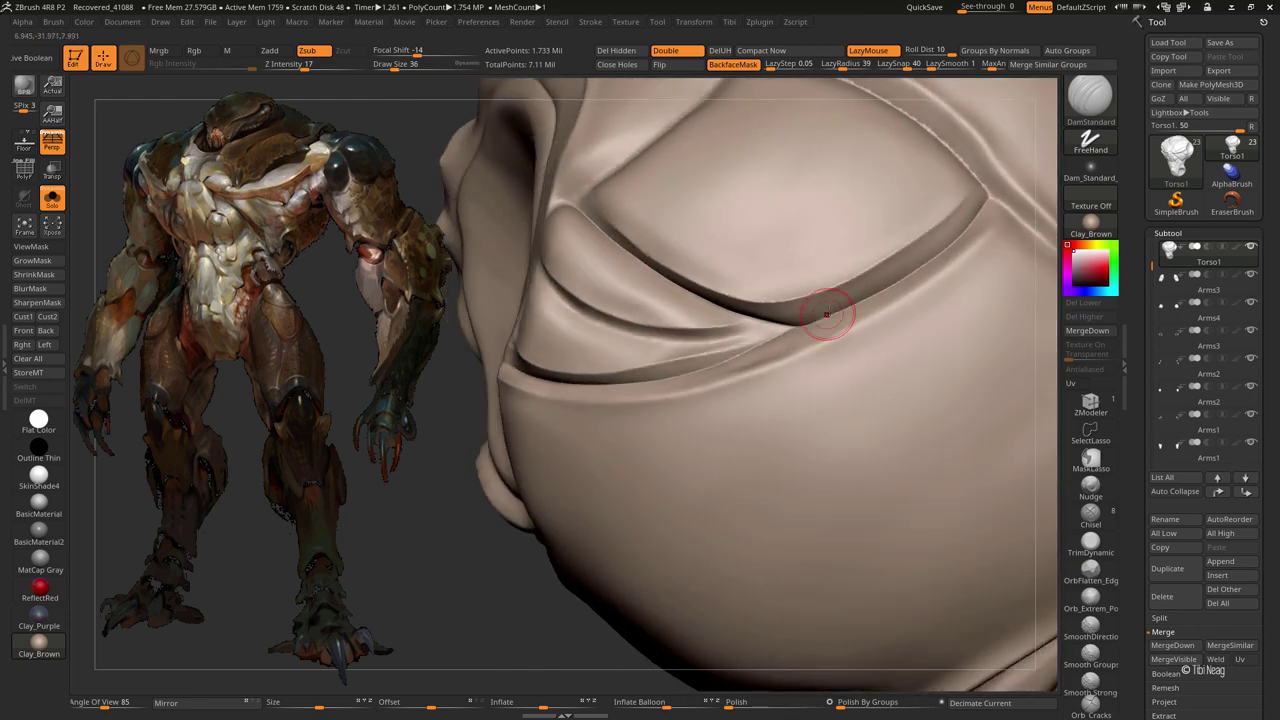
- With the Move brush active, review the head from the front and a three-quarter underside view
key("b")
key("m")
key("v")
mouse_move(414, 465)
right_mouse_down("alt")
mouse_move(480, 357)
mouse_move(391, 323)
mouse_move(580, 383)
mouse_move(640, 285)
right_mouse_up("alt")
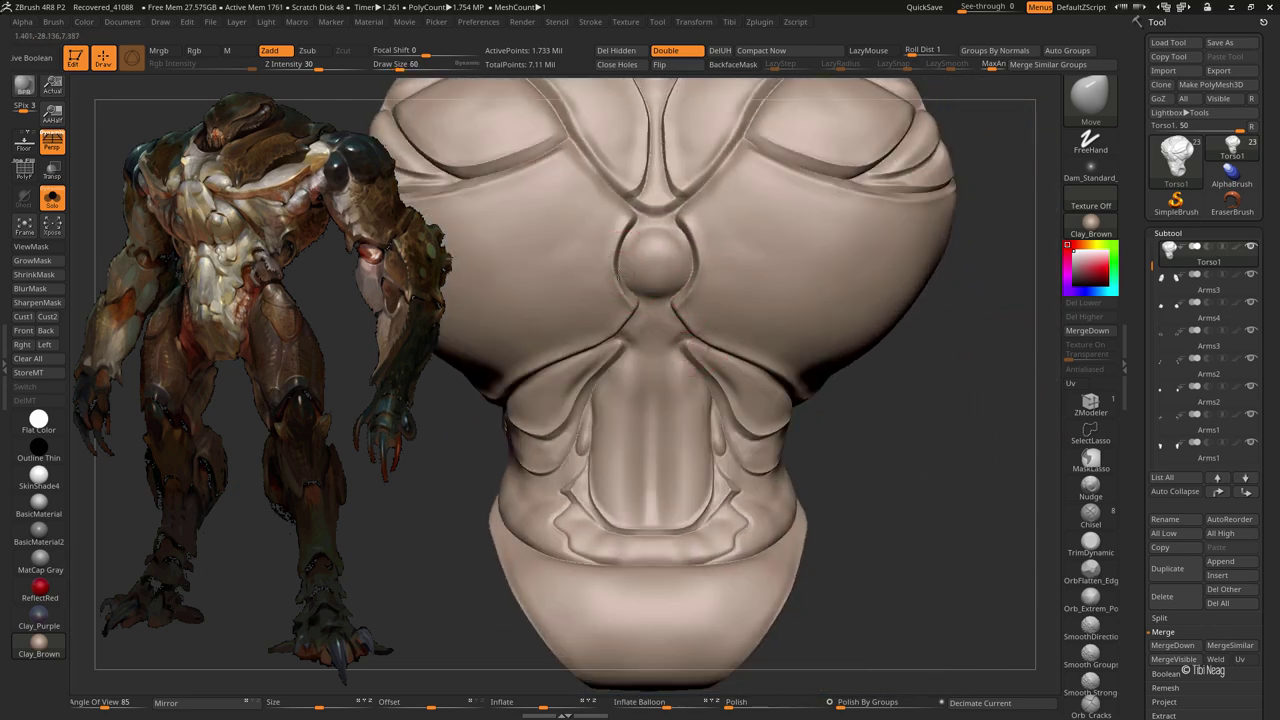
key("ctrl")
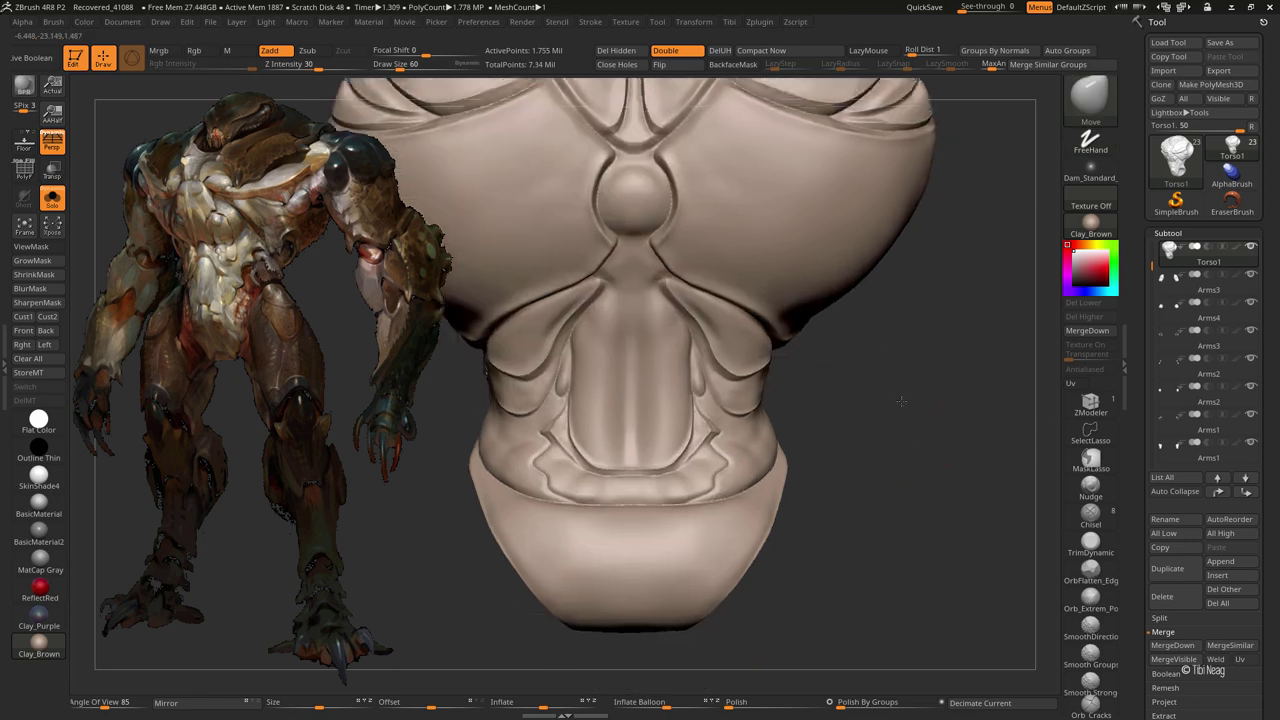
mouse_move(933, 455)
right_mouse_down()
mouse_move(814, 423)
mouse_move(1002, 524)
right_mouse_up()
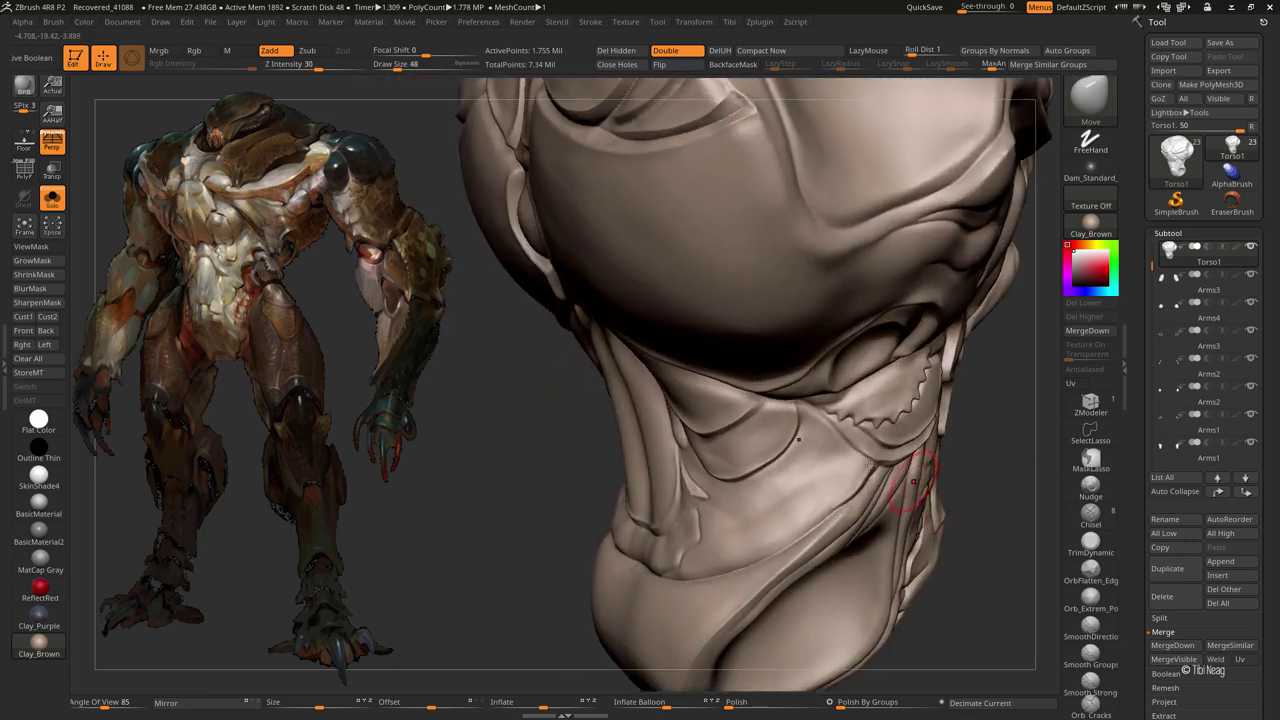
- Build up the lower jaw folds with a small-size Clay brush
key("b")
key("c")
key("l")
right_click_drag(912, 481, 651, 423)
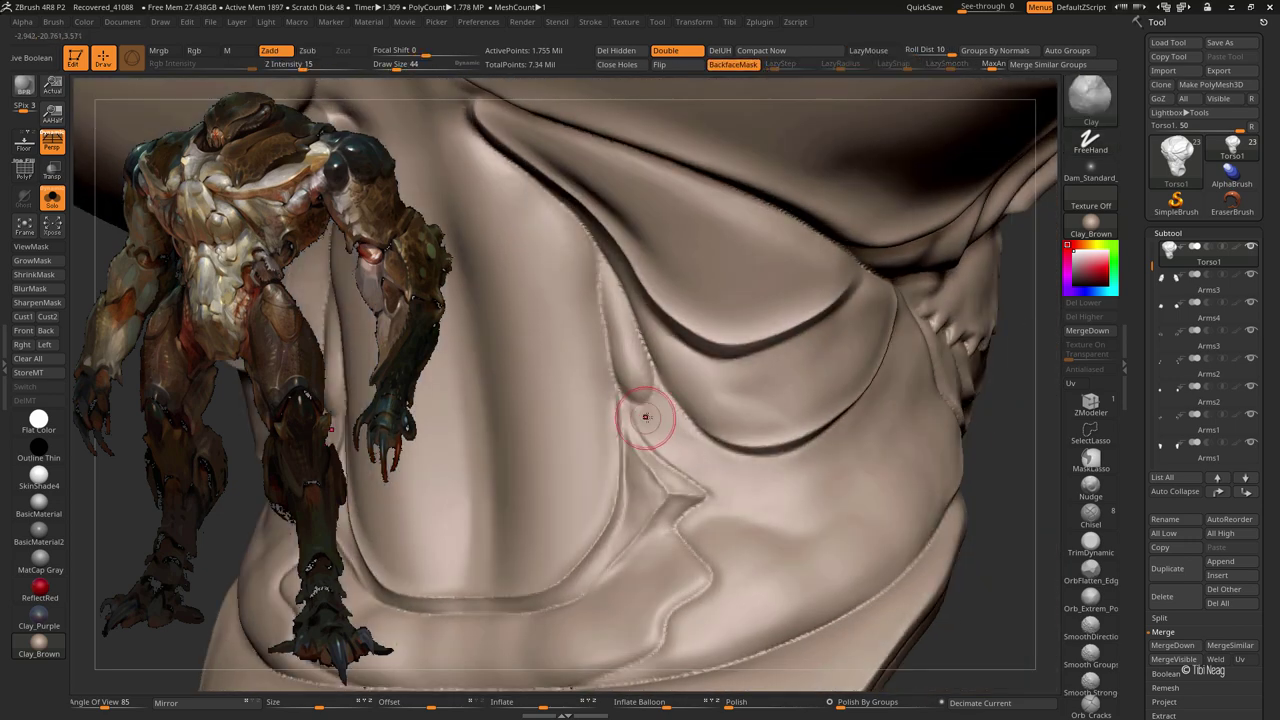
key("bracketleft")
key("bracketleft")
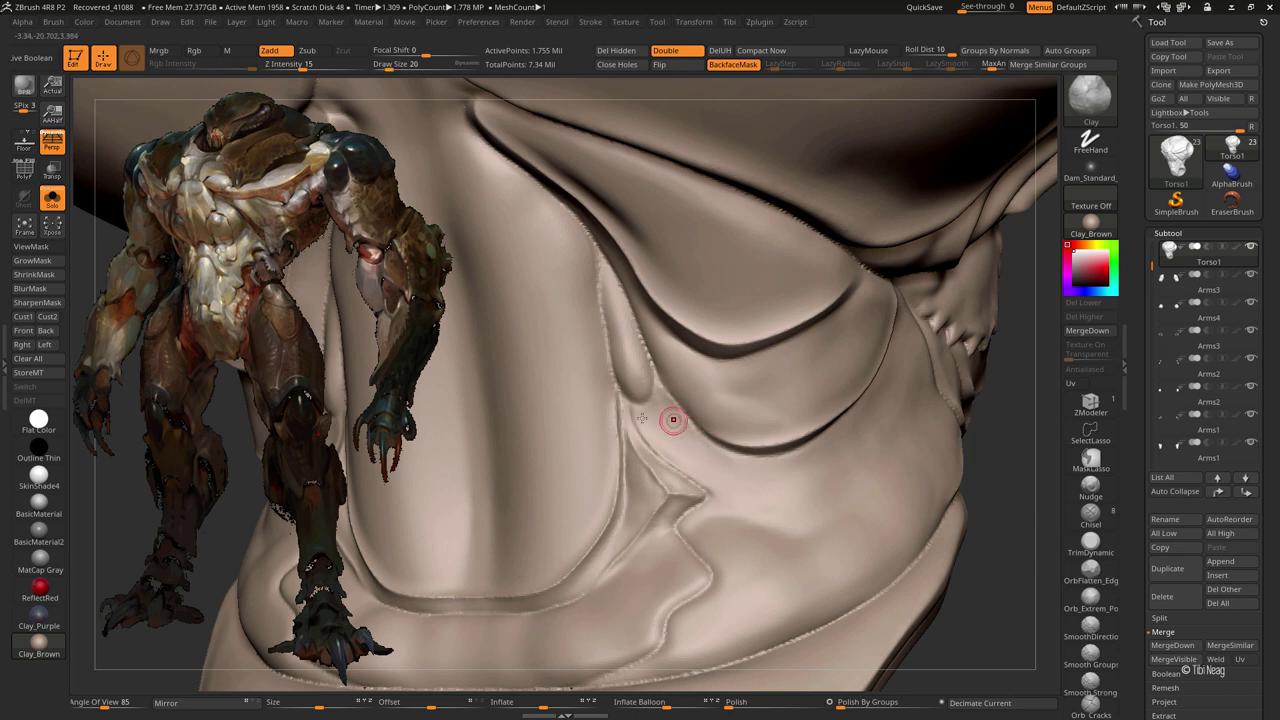
key("bracketleft")
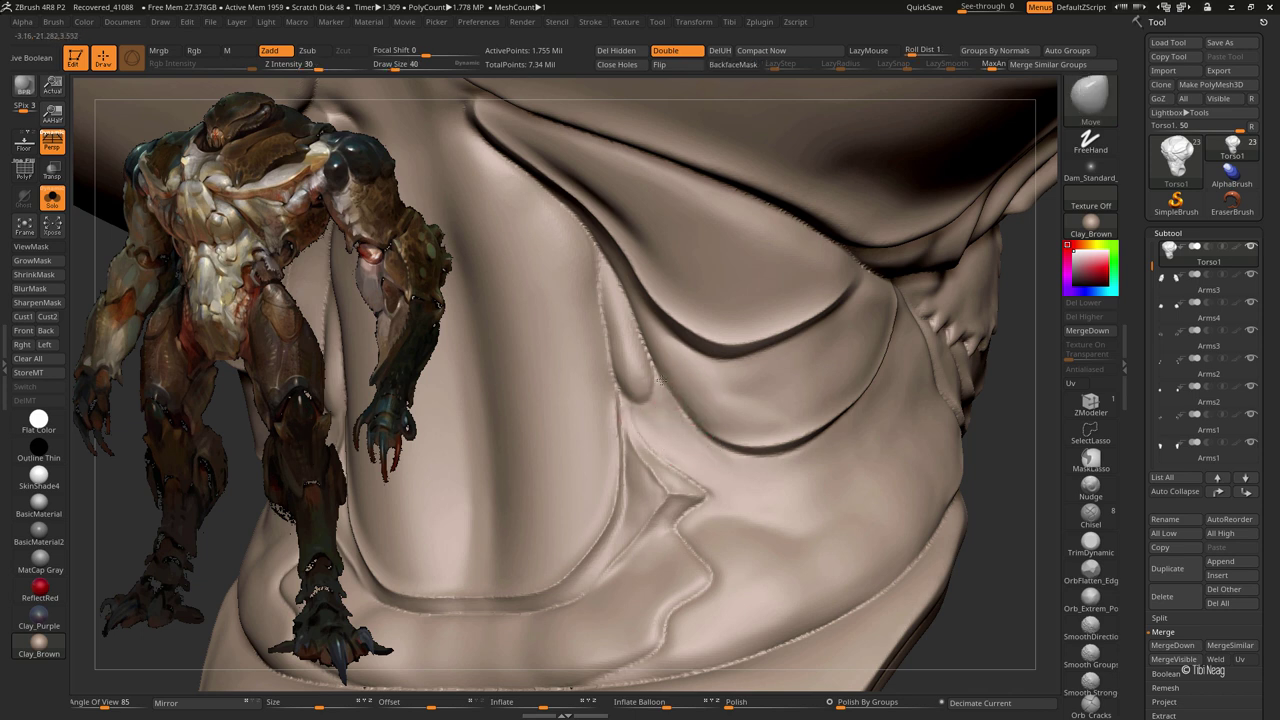
mouse_move(674, 441)
left_mouse_down()
mouse_move(728, 443)
mouse_move(675, 447)
left_mouse_up()
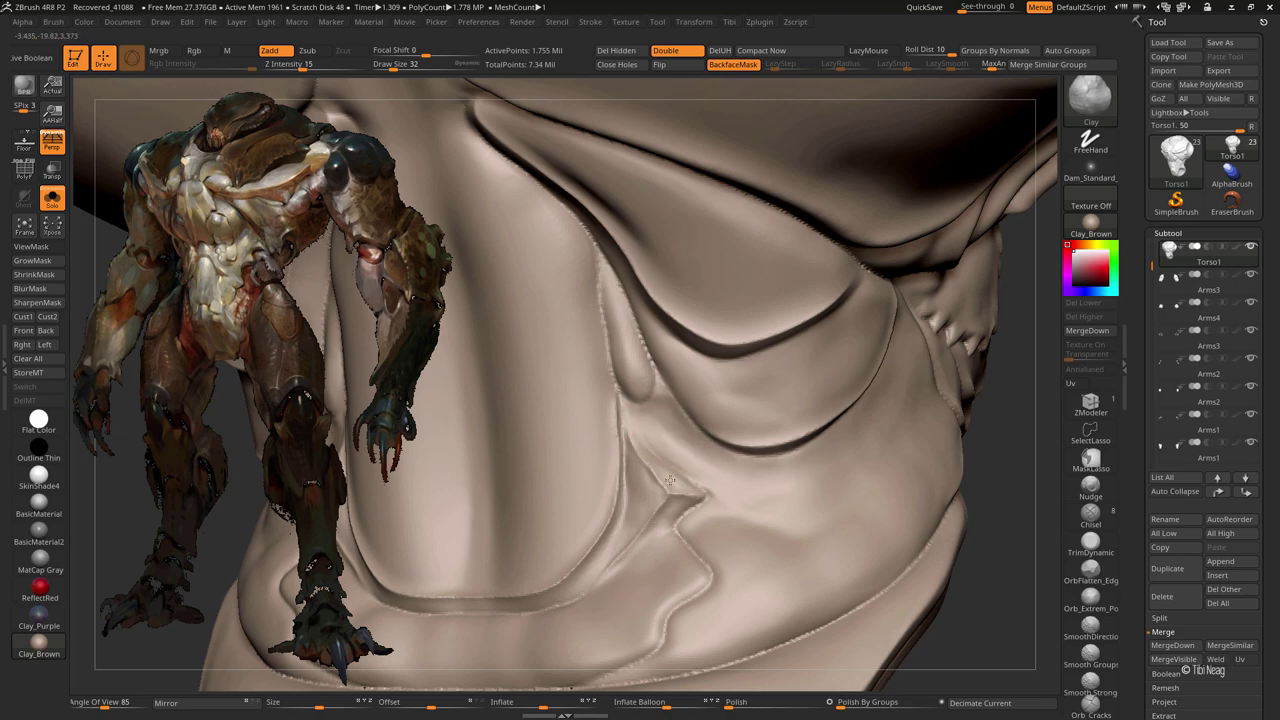
mouse_move(670, 481)
right_mouse_down()
mouse_move(611, 394)
mouse_move(566, 449)
mouse_move(751, 449)
right_mouse_up()
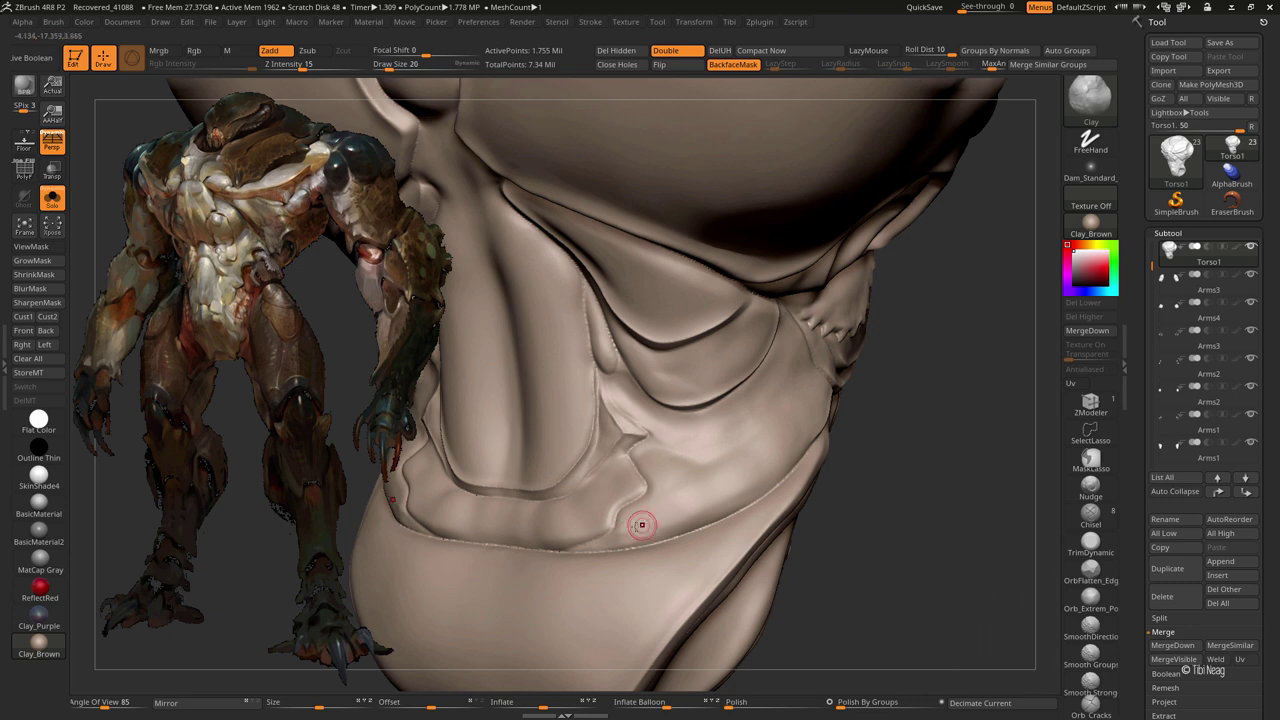
mouse_move(641, 525)
left_mouse_down()
mouse_move(608, 537)
mouse_move(632, 522)
left_mouse_up()
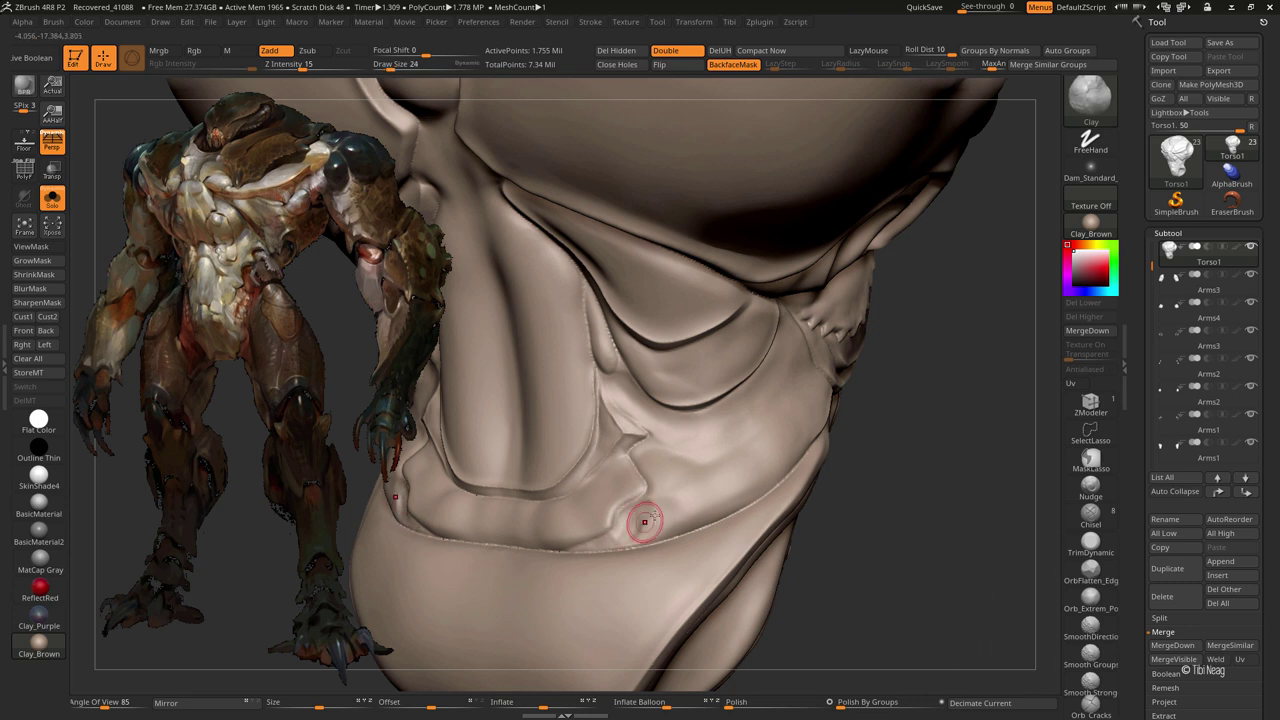
left_click_drag(645, 521, 644, 514)
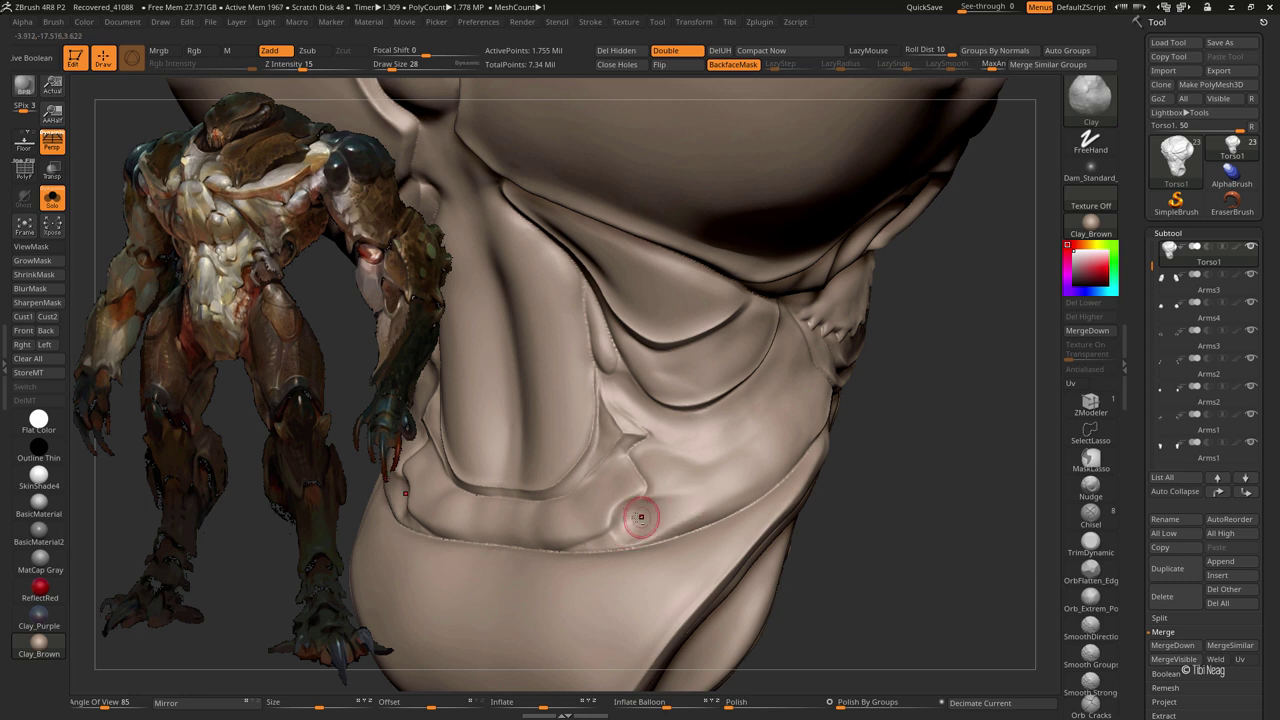
- Smooth the jaw folds with Smooth Strong and add another rounding Clay stroke on the jaw
key("bracketleft")
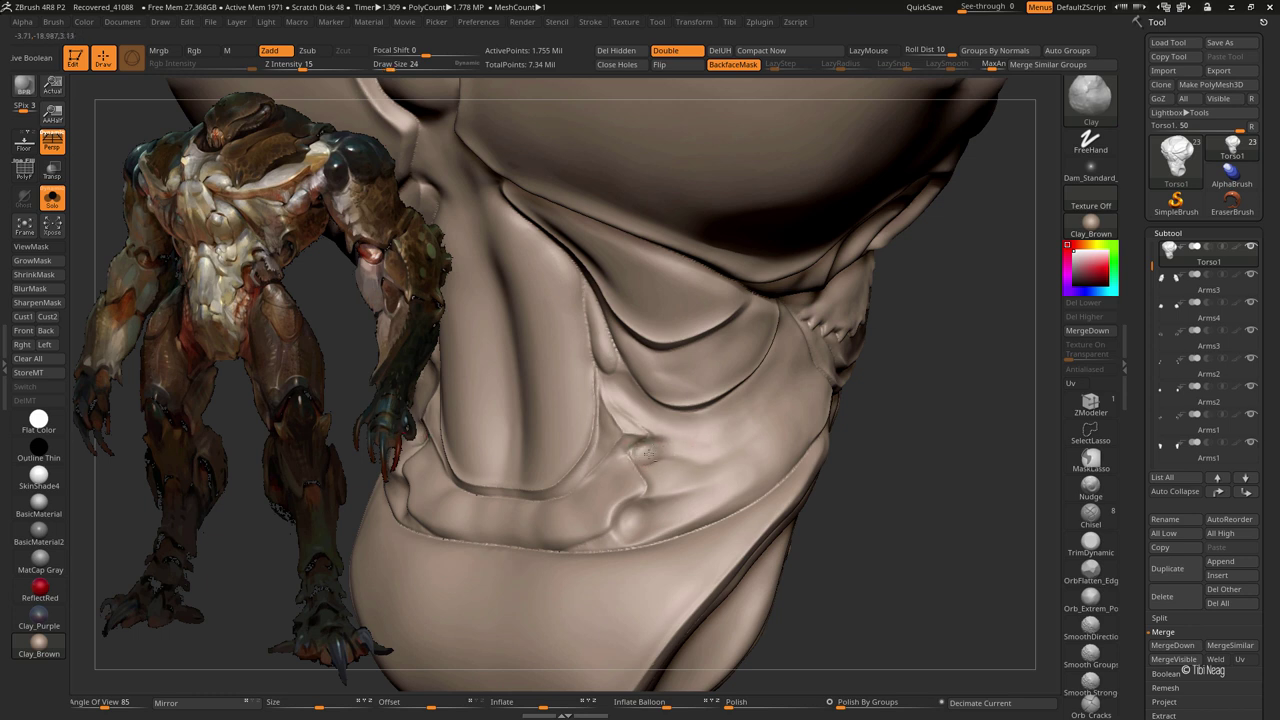
left_click_drag(775, 418, 728, 466, "shift")
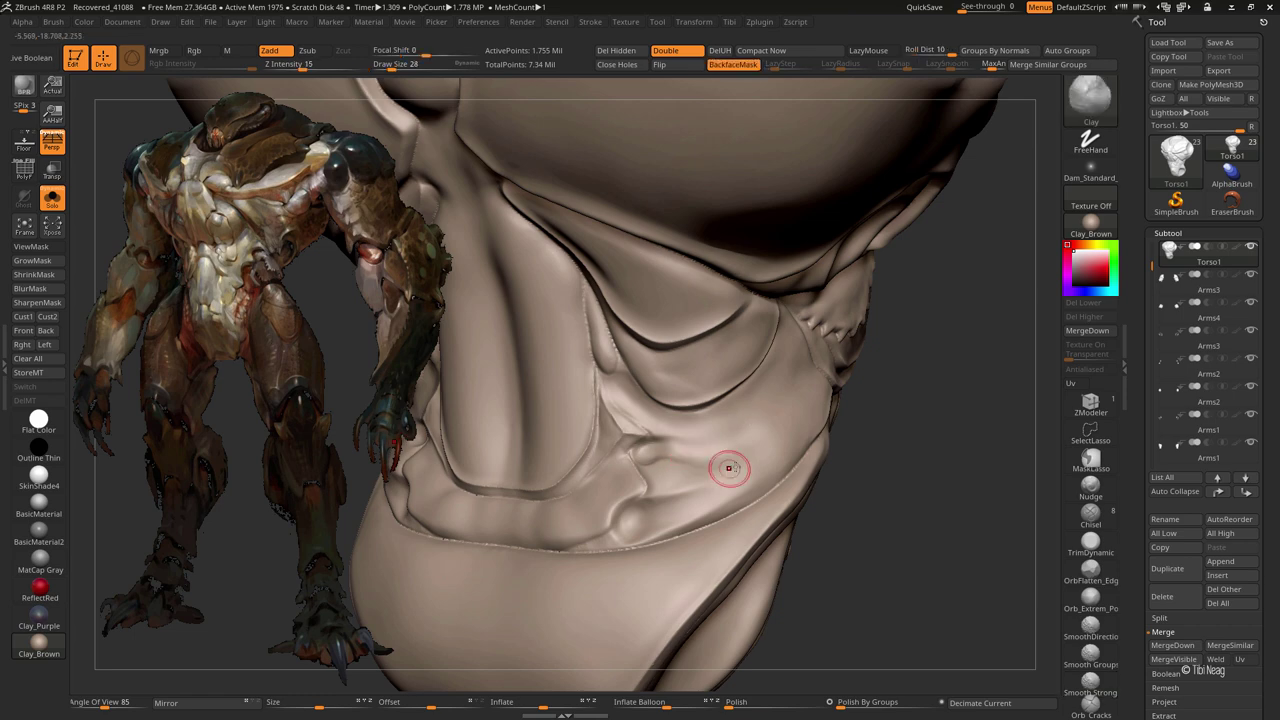
mouse_move(894, 511)
left_mouse_down()
mouse_move(923, 548)
mouse_move(900, 557)
mouse_move(737, 346)
left_mouse_up()
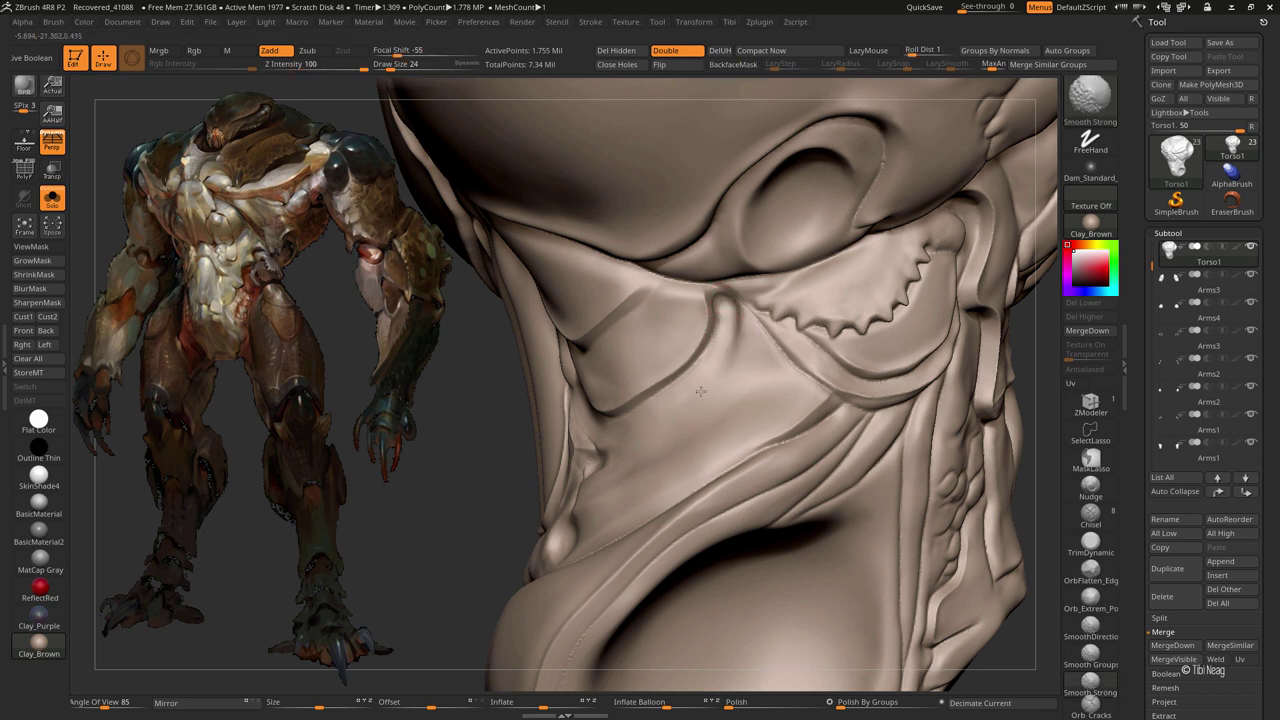
mouse_move(343, 480)
left_mouse_down()
mouse_move(520, 480)
mouse_move(800, 600)
mouse_move(619, 440)
left_mouse_up()
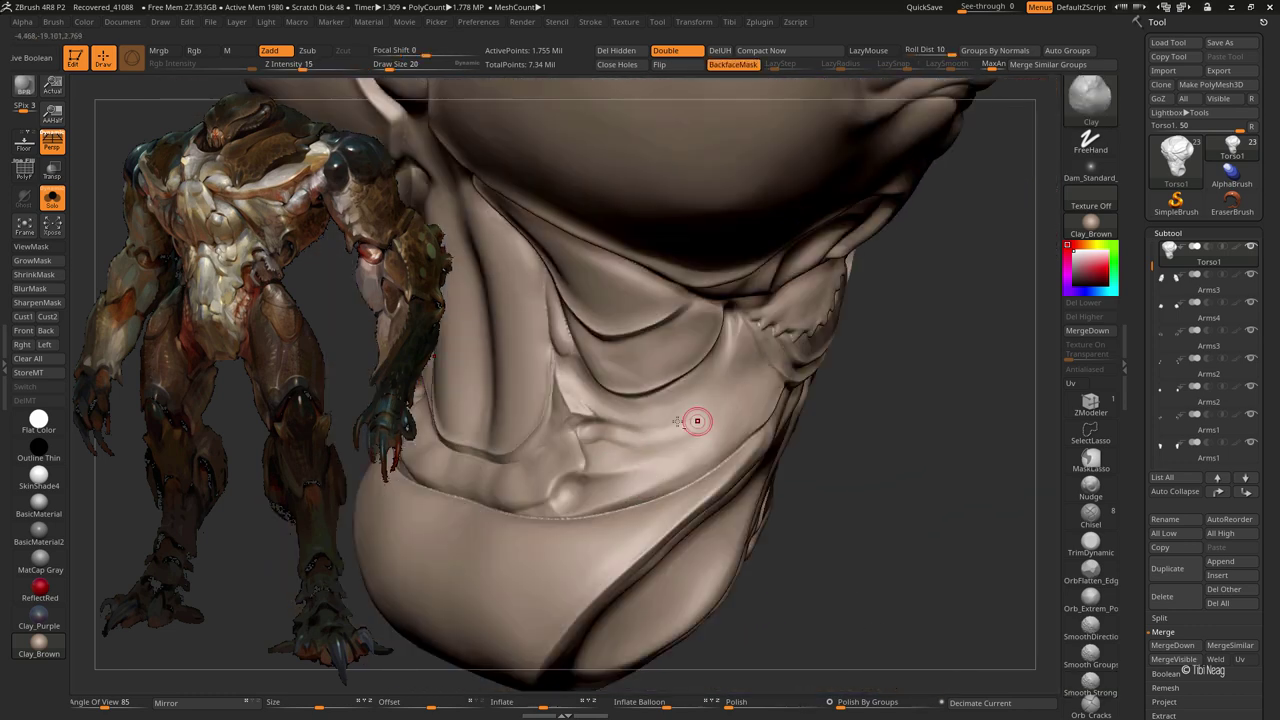
left_click_drag(840, 408, 673, 424)
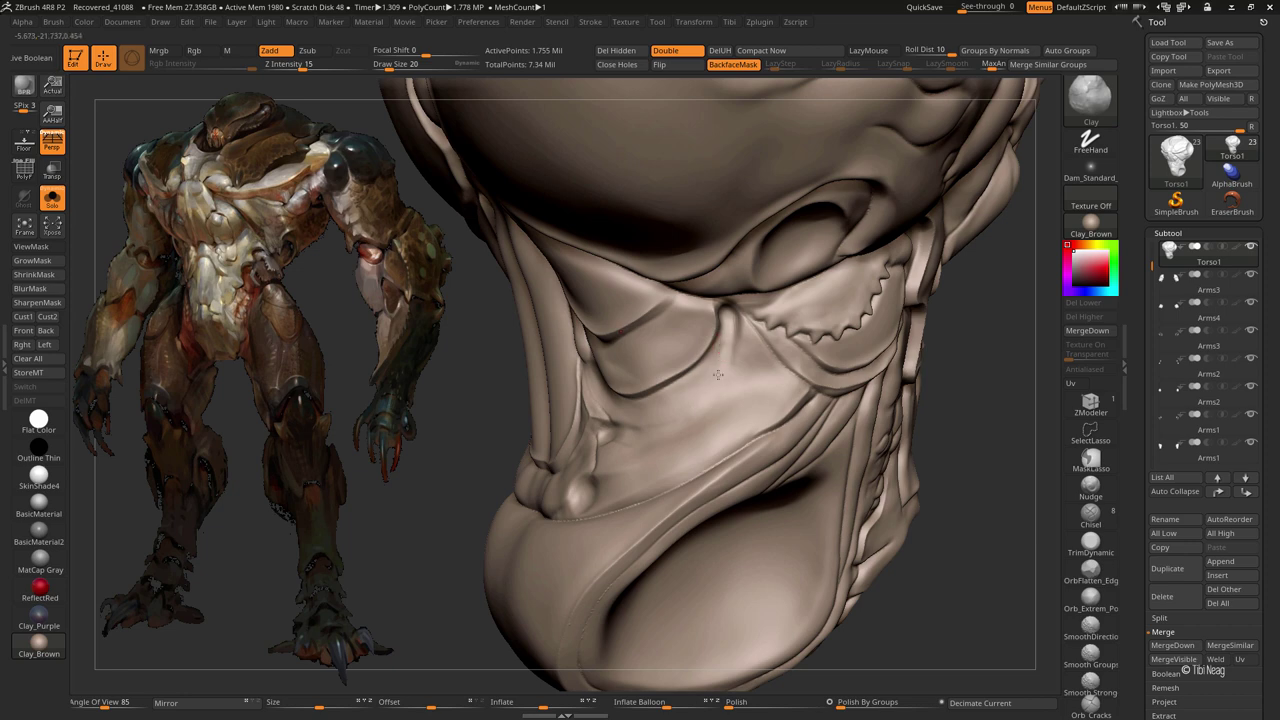
right_click_drag(717, 374, 602, 469)
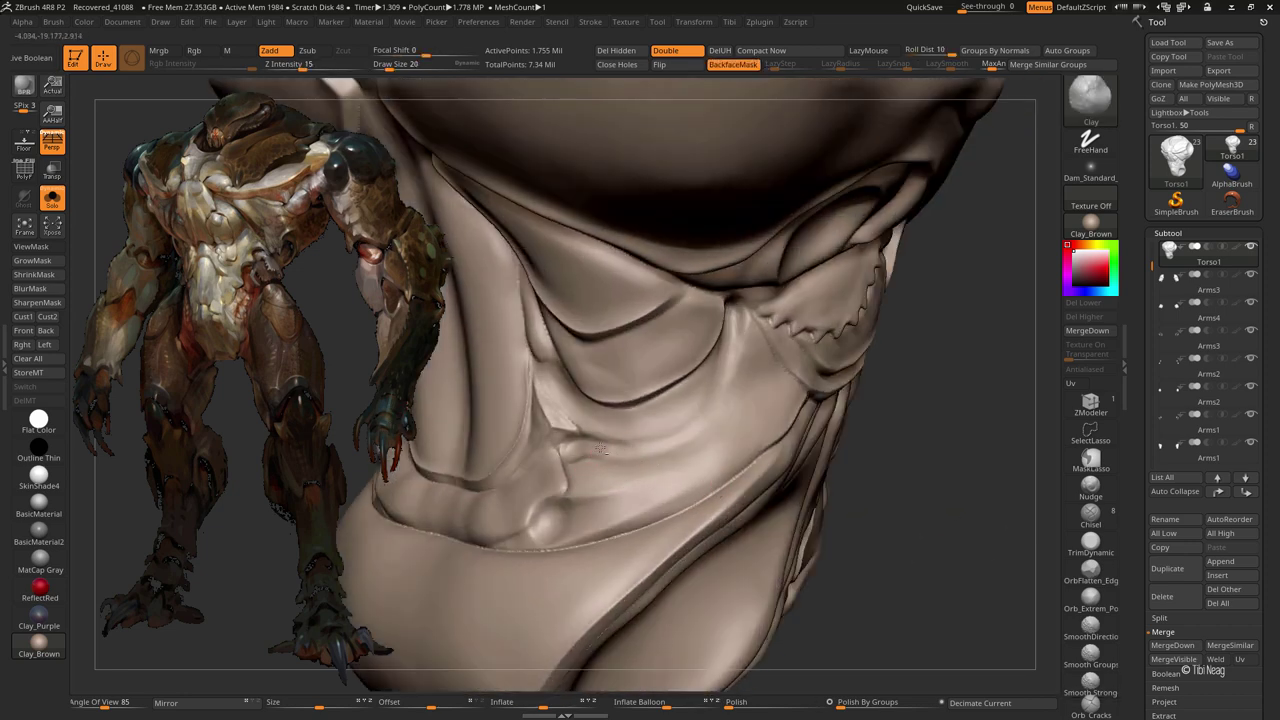
left_click_drag(697, 423, 717, 381)
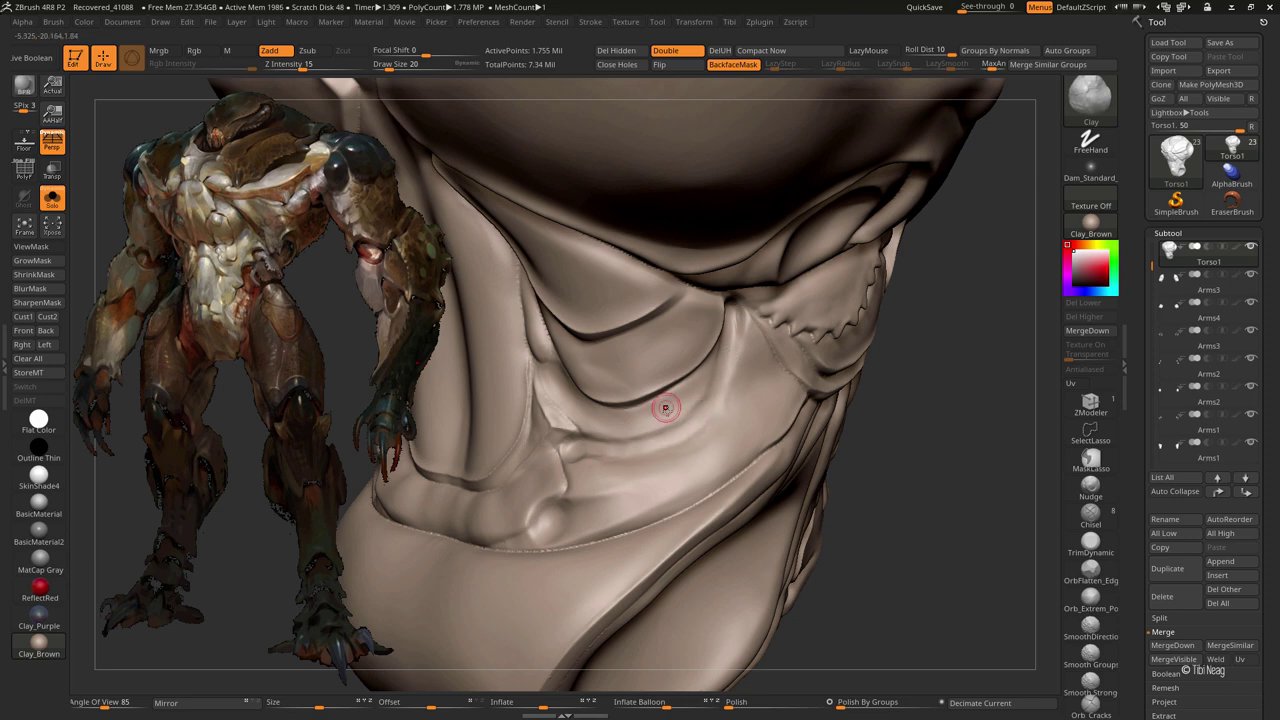
key("shift")
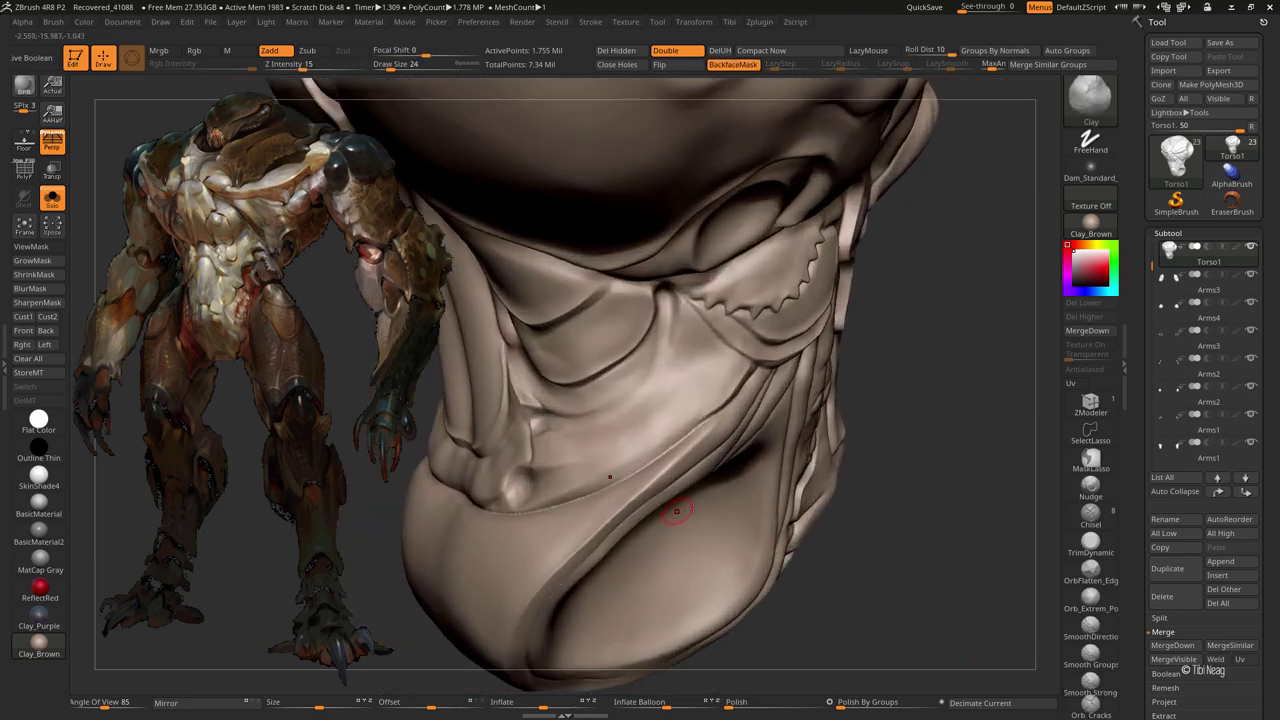
key("b")
key("d")
key("s")
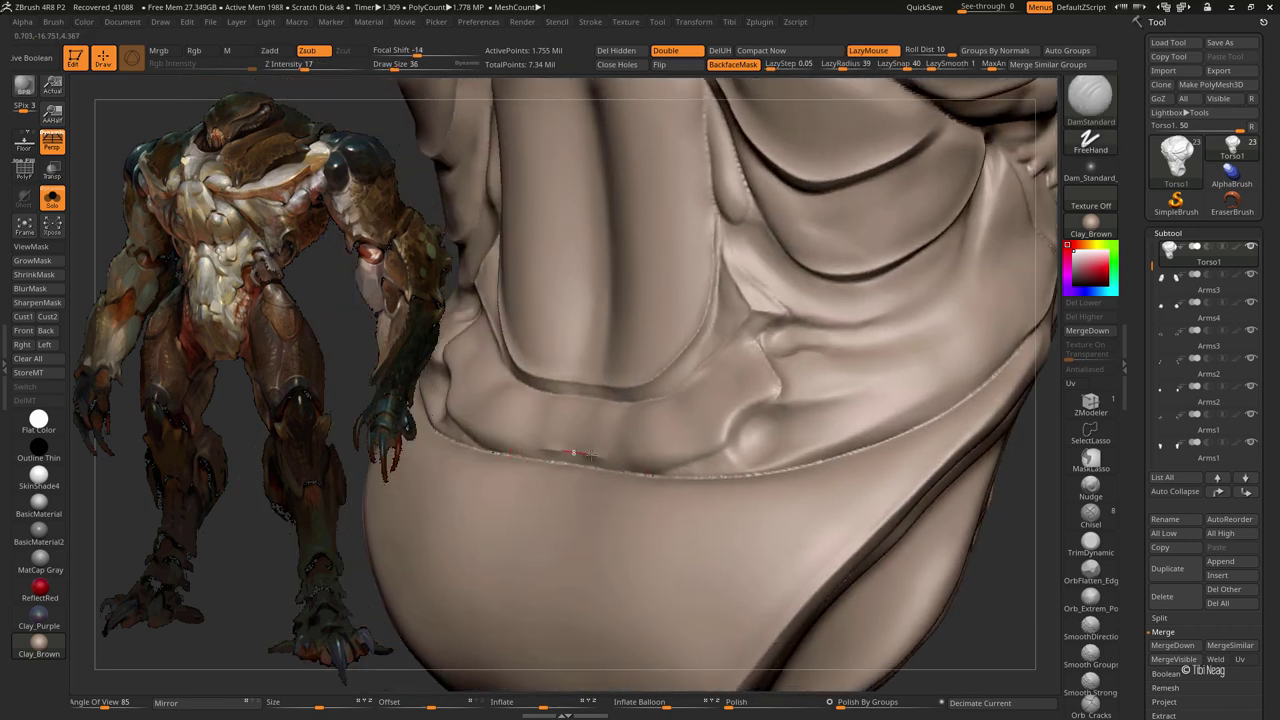
- Deepen the lower jaw fold crease, then polish it with hPolish and Smooth Strong
left_click_drag(621, 461, 690, 453)
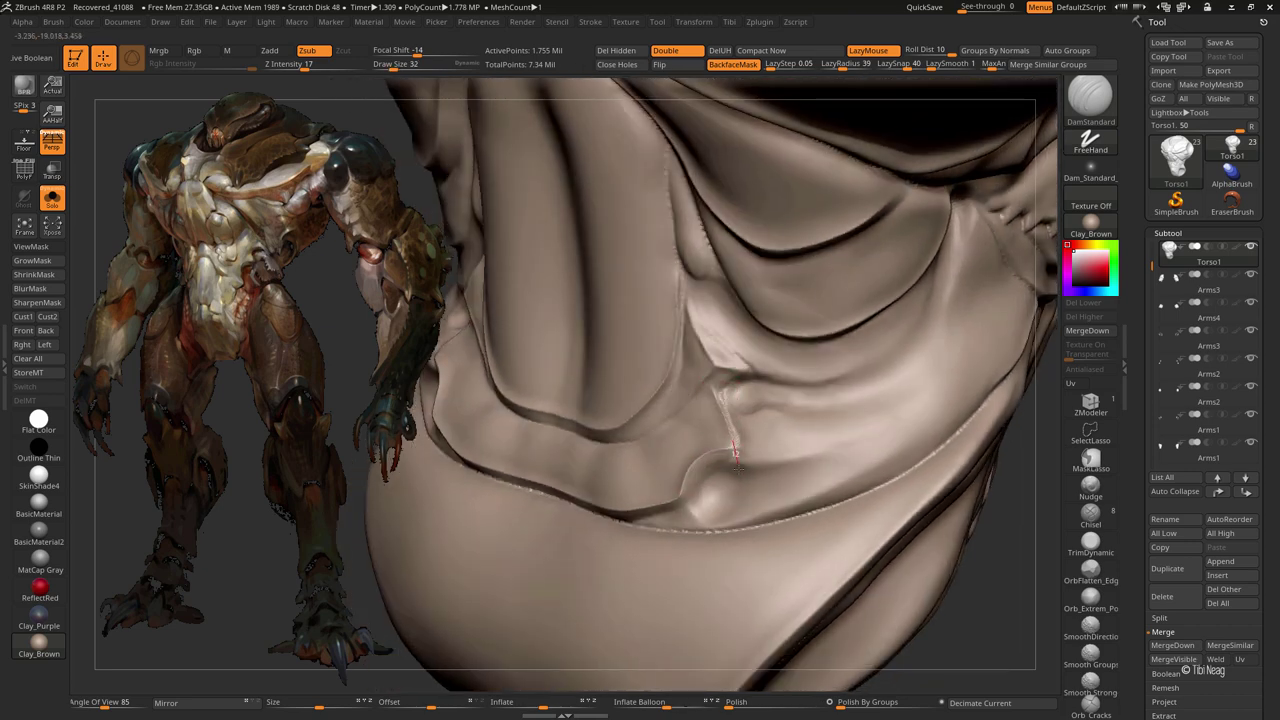
key("b")
key("h")
key("p")
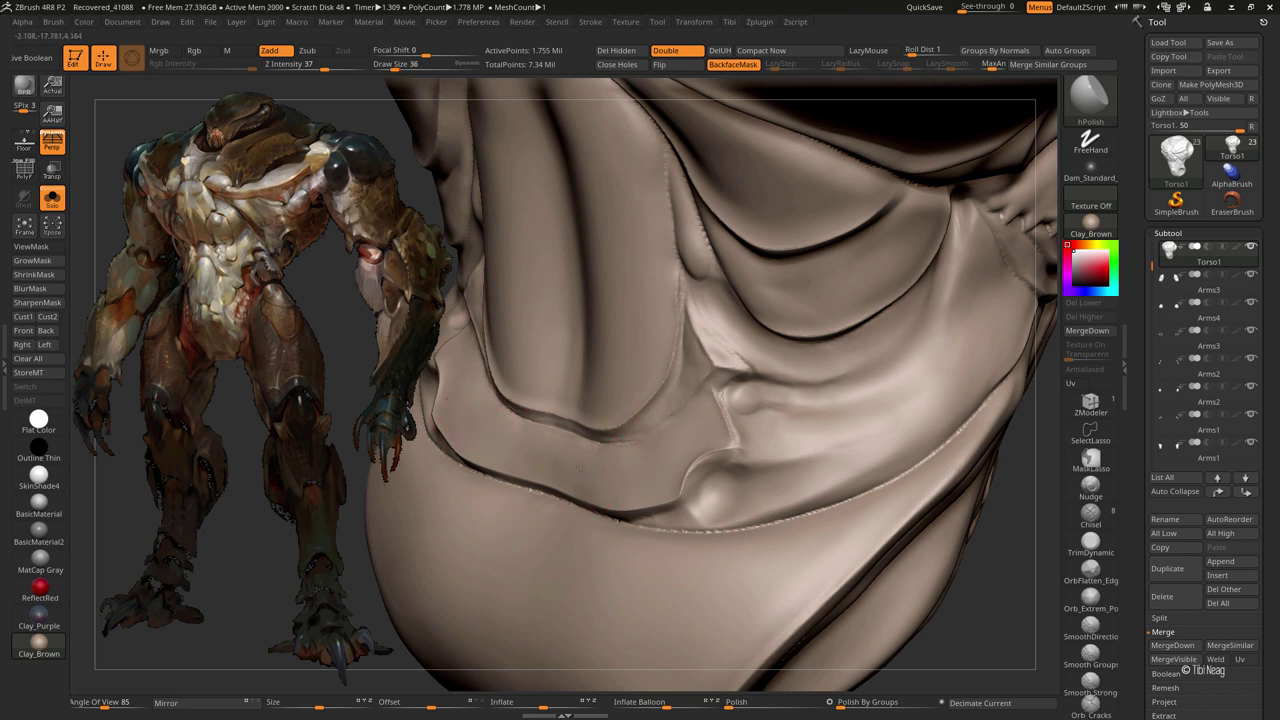
key("shift")
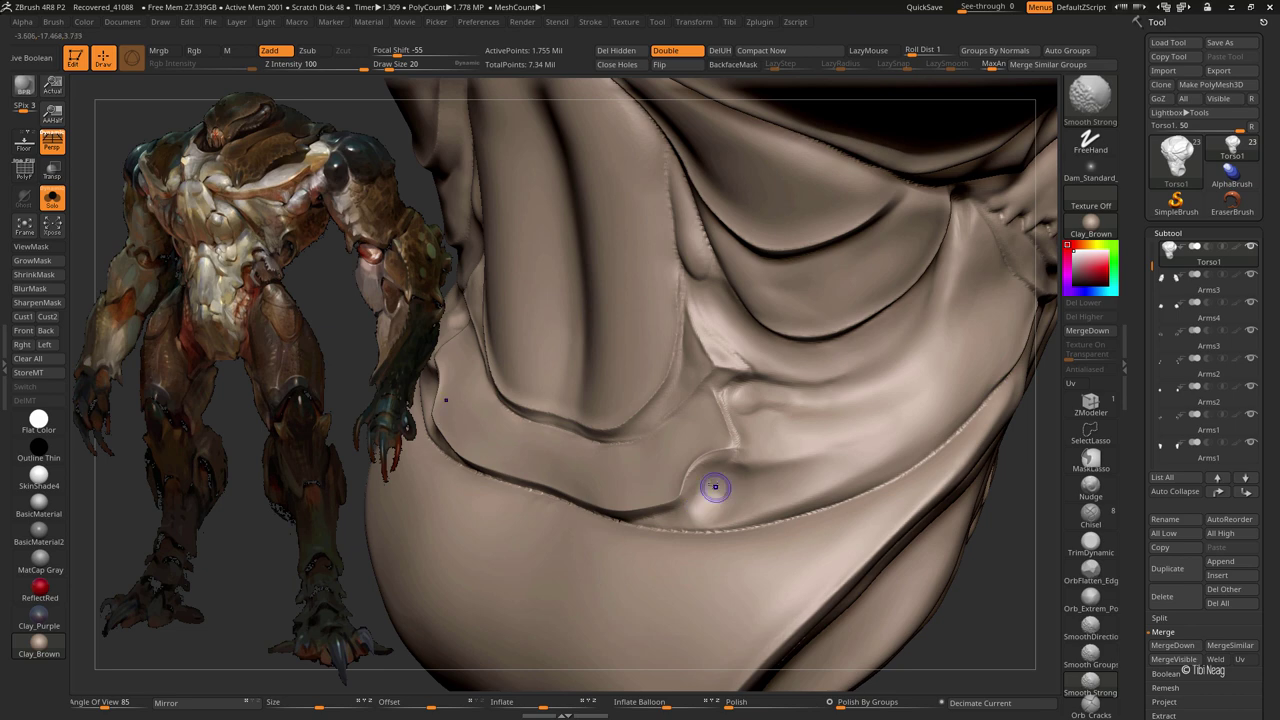
left_click_drag(715, 487, 732, 484, "shift")
- Enable BackfaceMask and round out the small knob beside the fold with Clay and smoothing
left_click(733, 64)
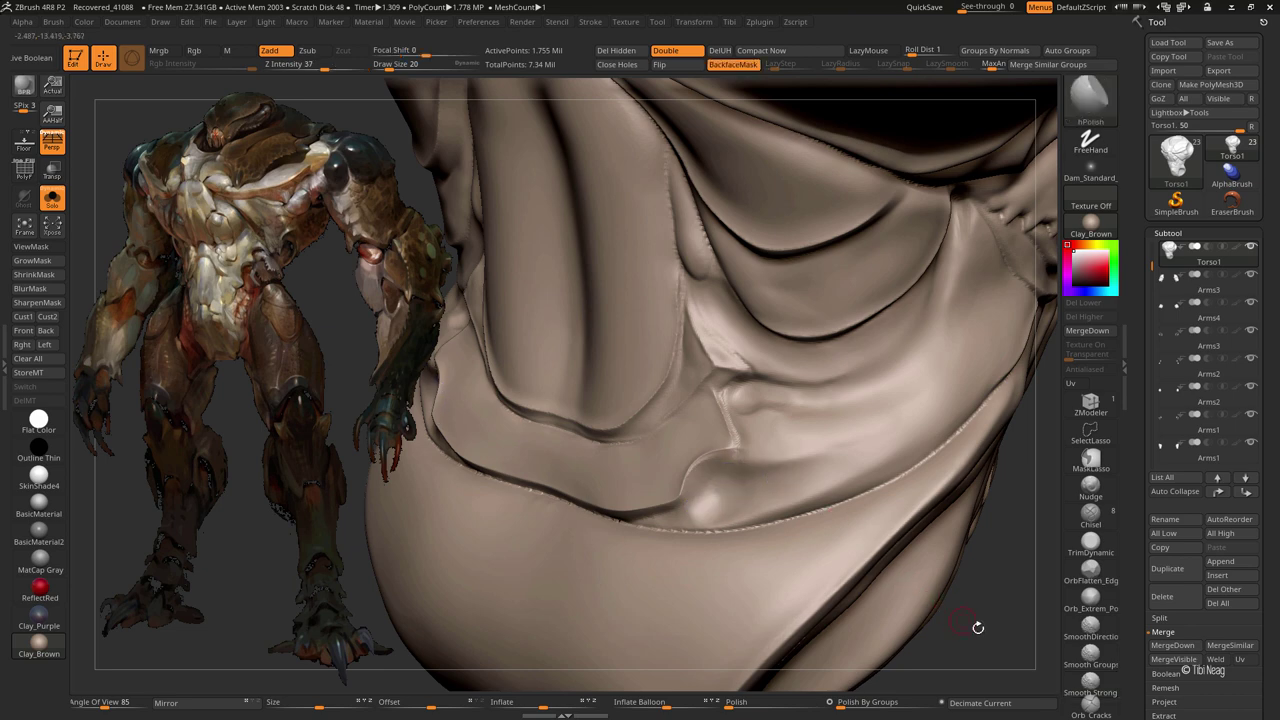
key("f")
left_click_drag(929, 500, 833, 530)
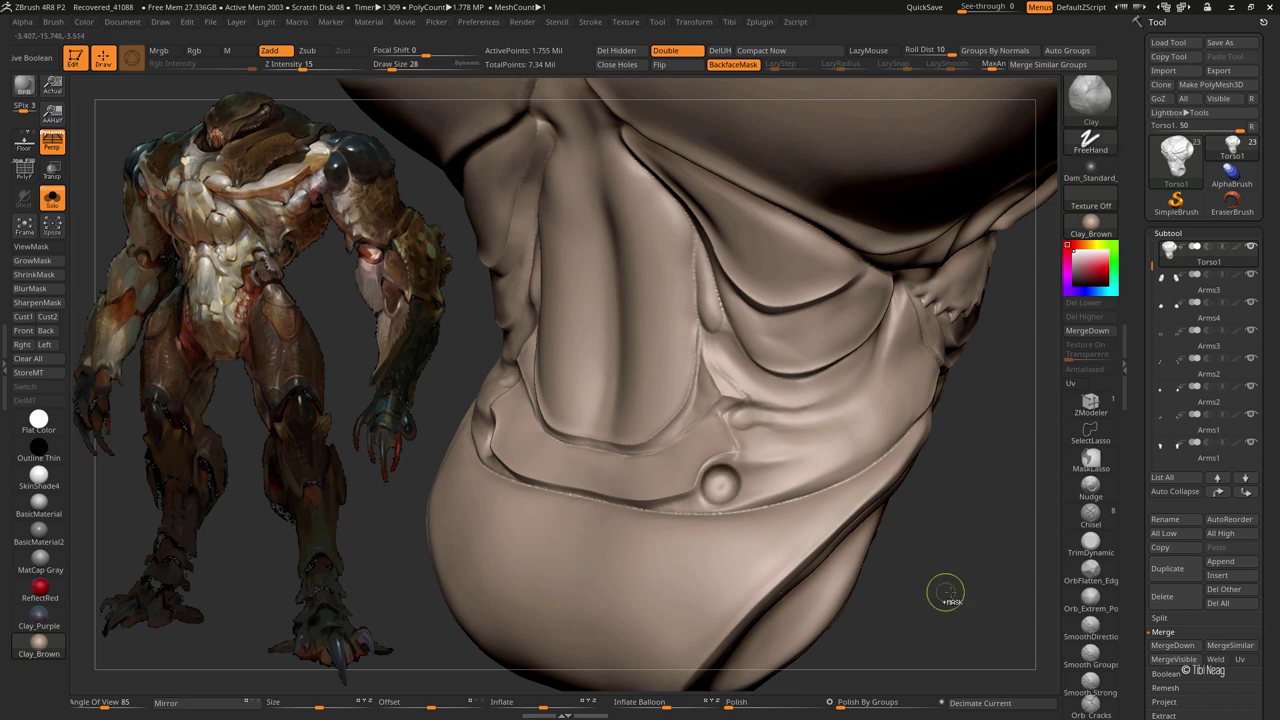
key("shift")
key("shift")
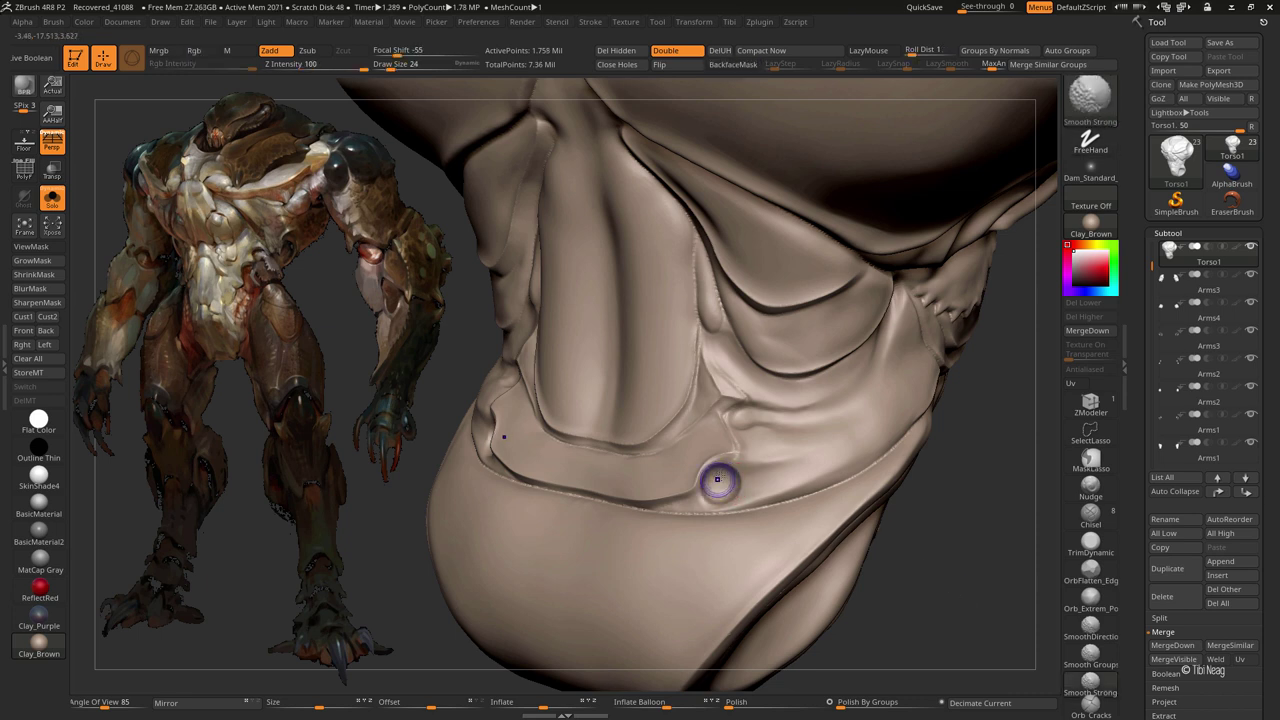
- Sharpen the teardrop seam on top of the head and the crease below it with Clay
key("f")
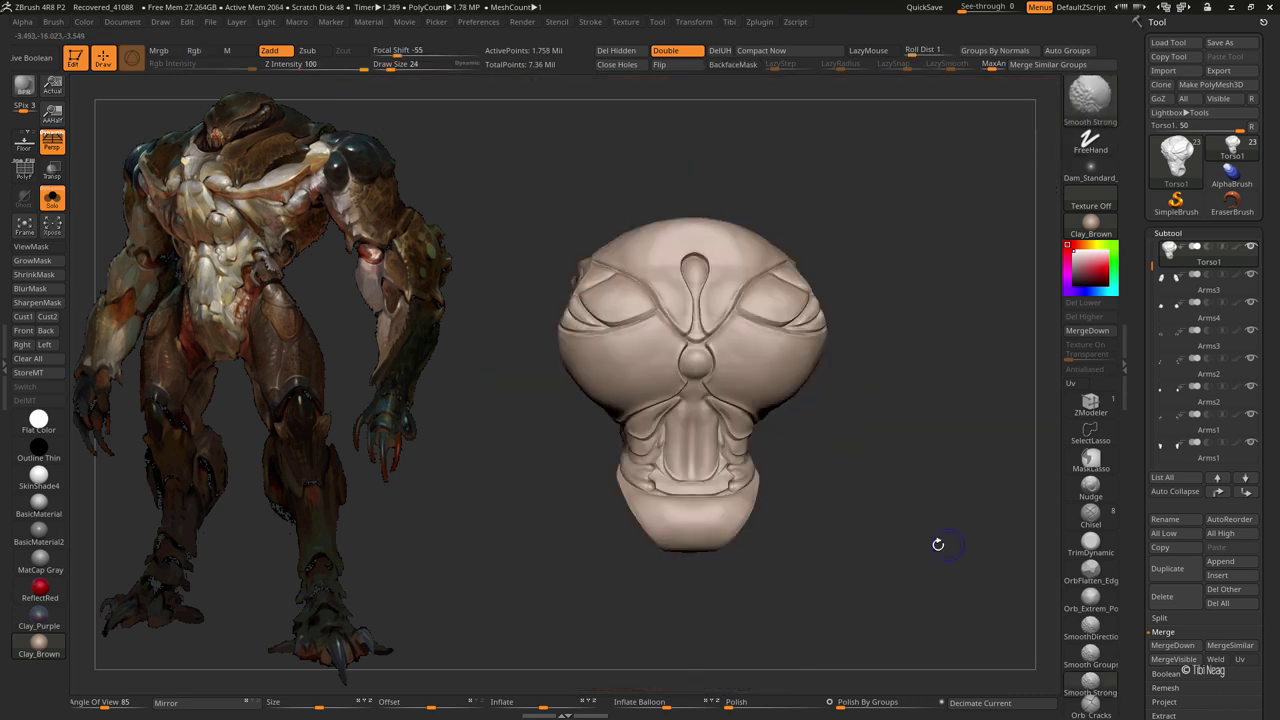
mouse_move(937, 537)
left_mouse_down()
mouse_move(891, 517)
mouse_move(943, 503)
mouse_move(880, 529)
mouse_move(949, 484)
mouse_move(972, 373)
mouse_move(640, 300)
mouse_move(661, 365)
left_mouse_up()
mouse_move(661, 365)
right_mouse_down()
mouse_move(646, 383)
mouse_move(629, 366)
mouse_move(633, 400)
right_mouse_up()
left_click_drag(631, 396, 656, 386)
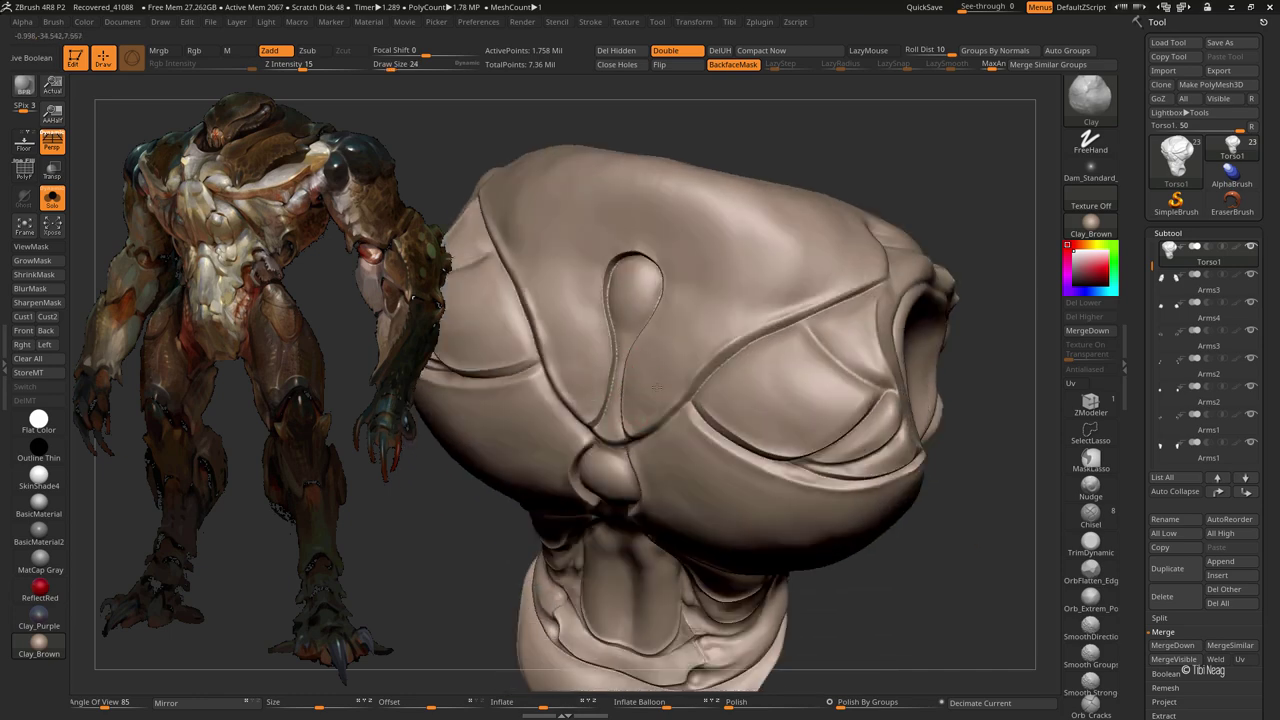
left_click_drag(681, 302, 653, 384)
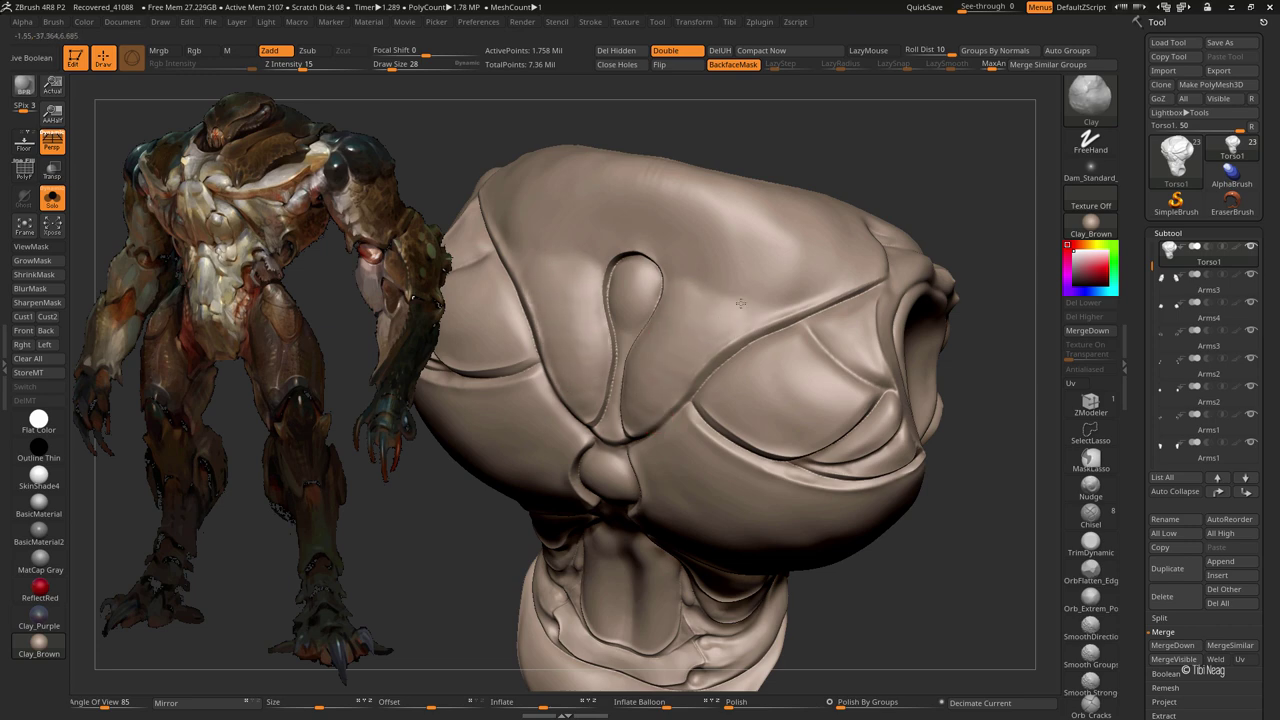
key("]")
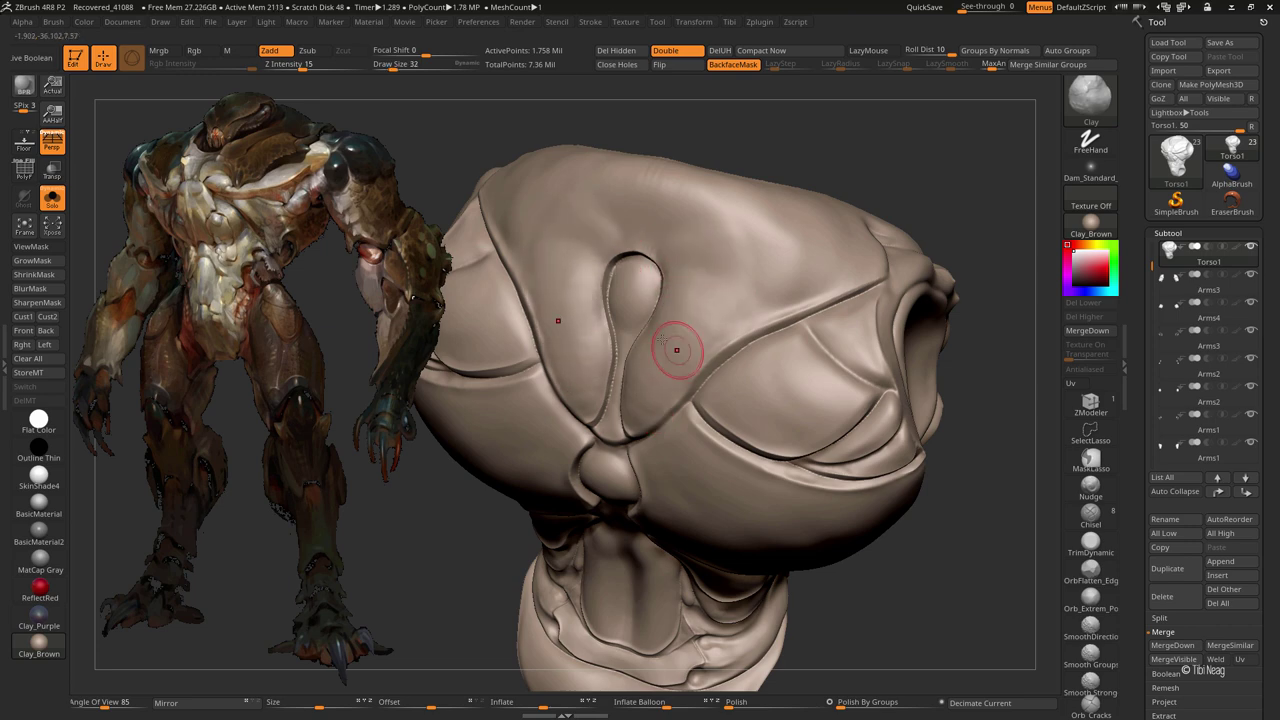
- Check the teardrop loop from the top and a straight front view with a larger brush
mouse_move(647, 392)
right_mouse_down()
mouse_move(666, 346)
mouse_move(740, 332)
right_mouse_up()
key("]")
key("]")
key("]")
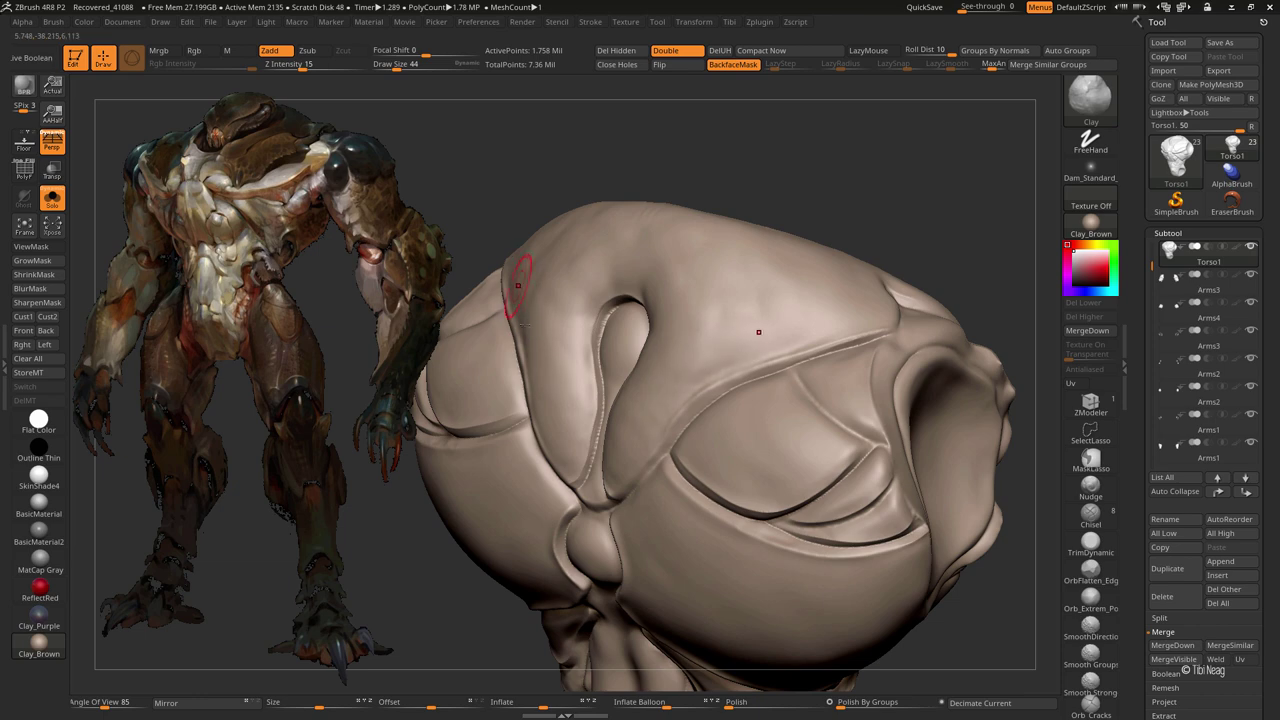
mouse_move(600, 229)
left_mouse_down()
mouse_move(806, 137)
mouse_move(687, 227)
left_mouse_up()
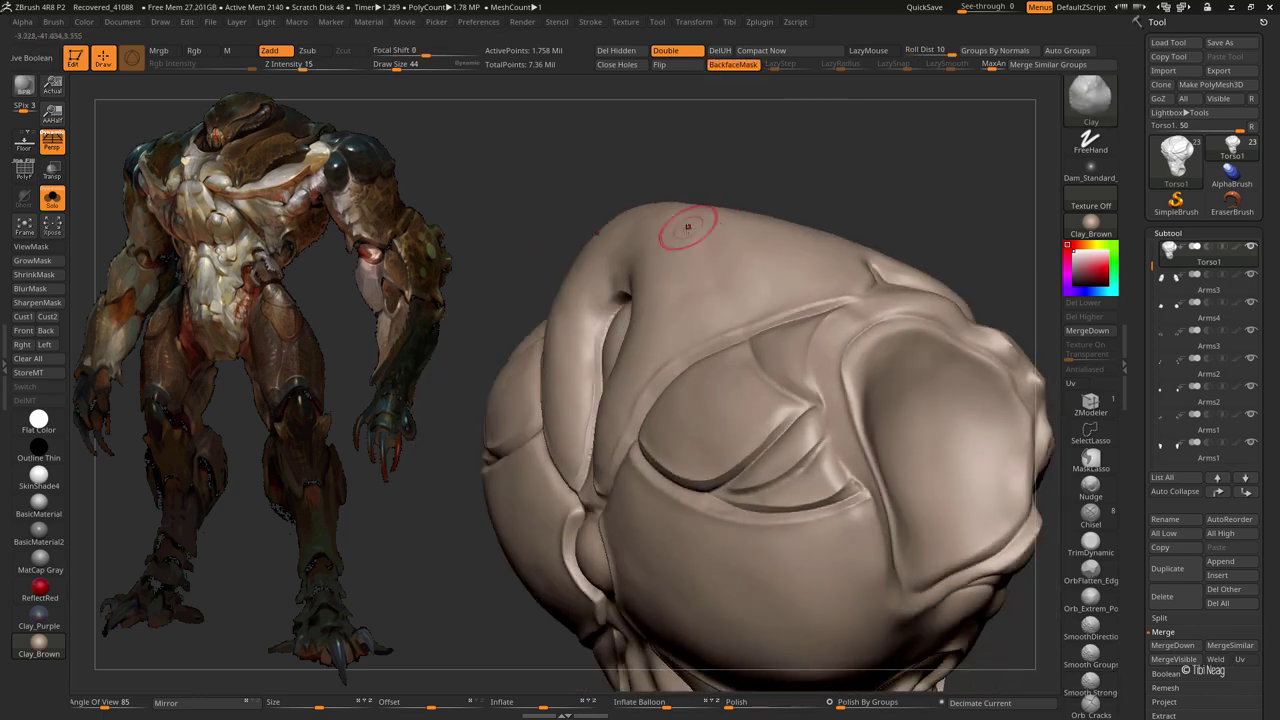
mouse_move(634, 334)
left_mouse_down("shift")
mouse_move(651, 395)
mouse_move(686, 371)
mouse_move(578, 306)
mouse_move(671, 300)
mouse_move(529, 237)
left_mouse_up("shift")
key("b")
key("m")
key("v")
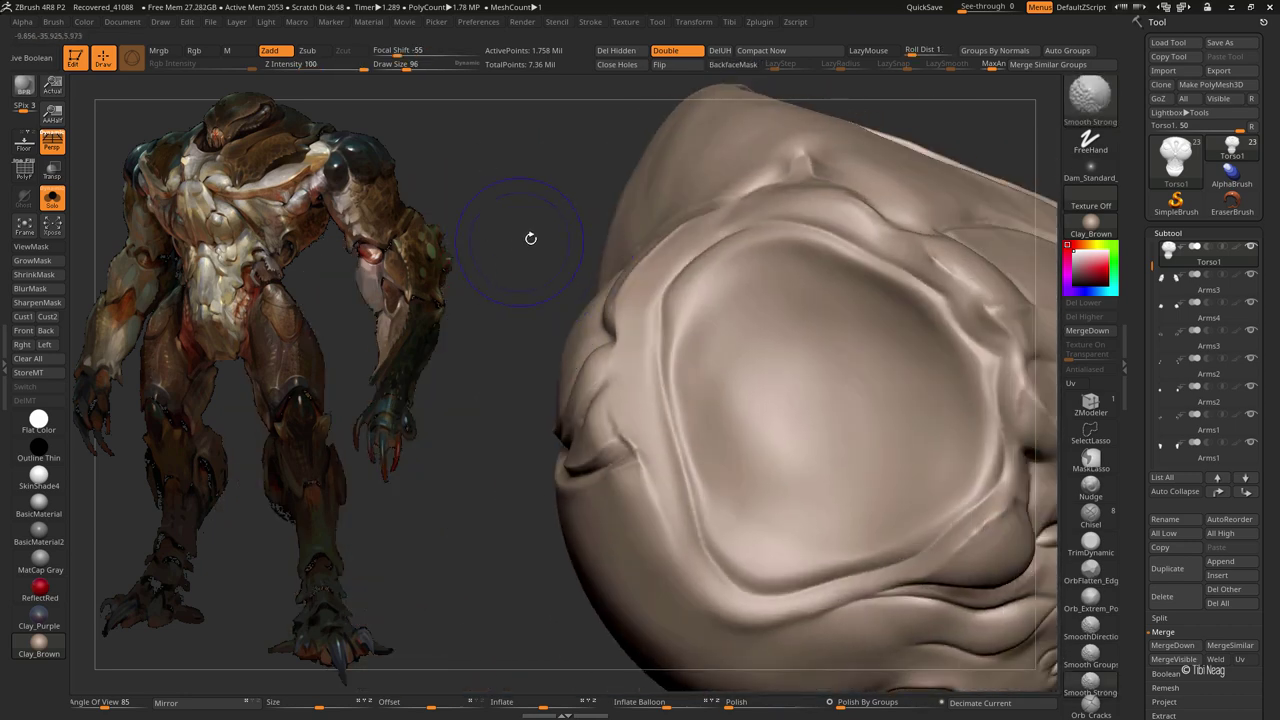
- Polish the facial crease with a smaller hPolish brush and soften it with Smooth Strong
mouse_move(611, 268)
left_mouse_down()
mouse_move(543, 200)
mouse_move(523, 209)
mouse_move(640, 215)
mouse_move(686, 294)
mouse_move(738, 319)
left_mouse_up()
key("shift")
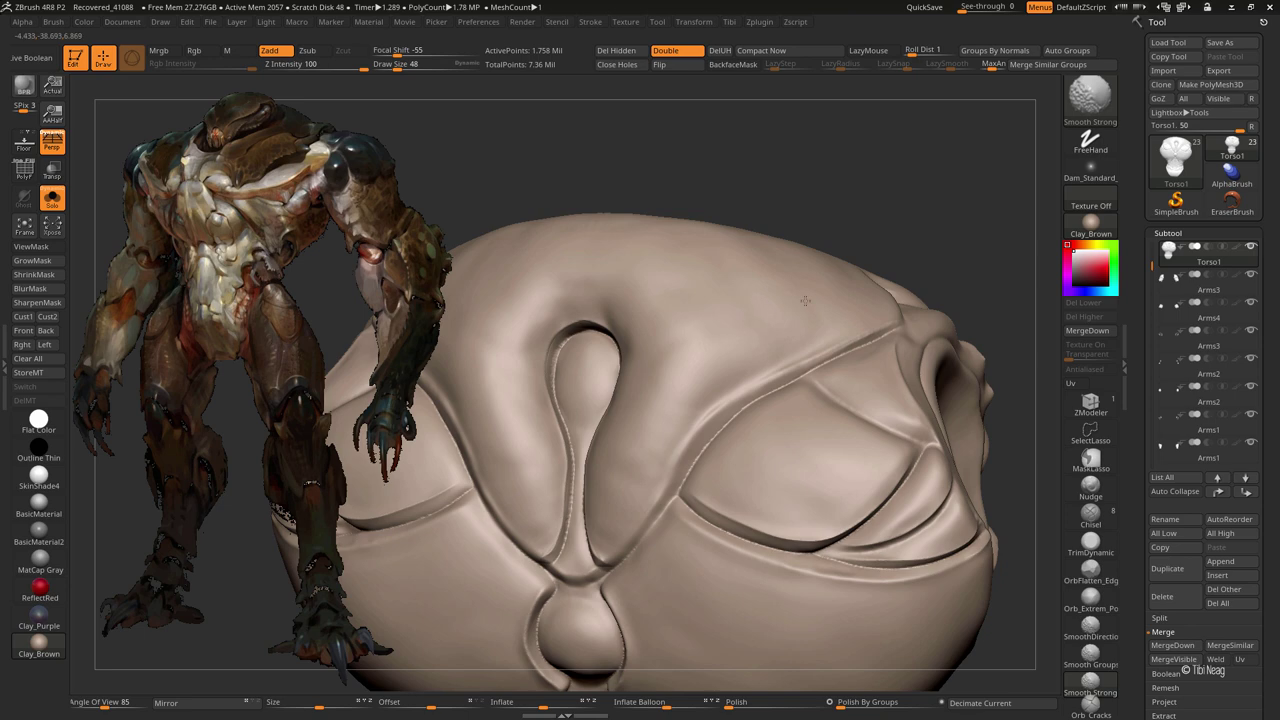
key("bracketleft")
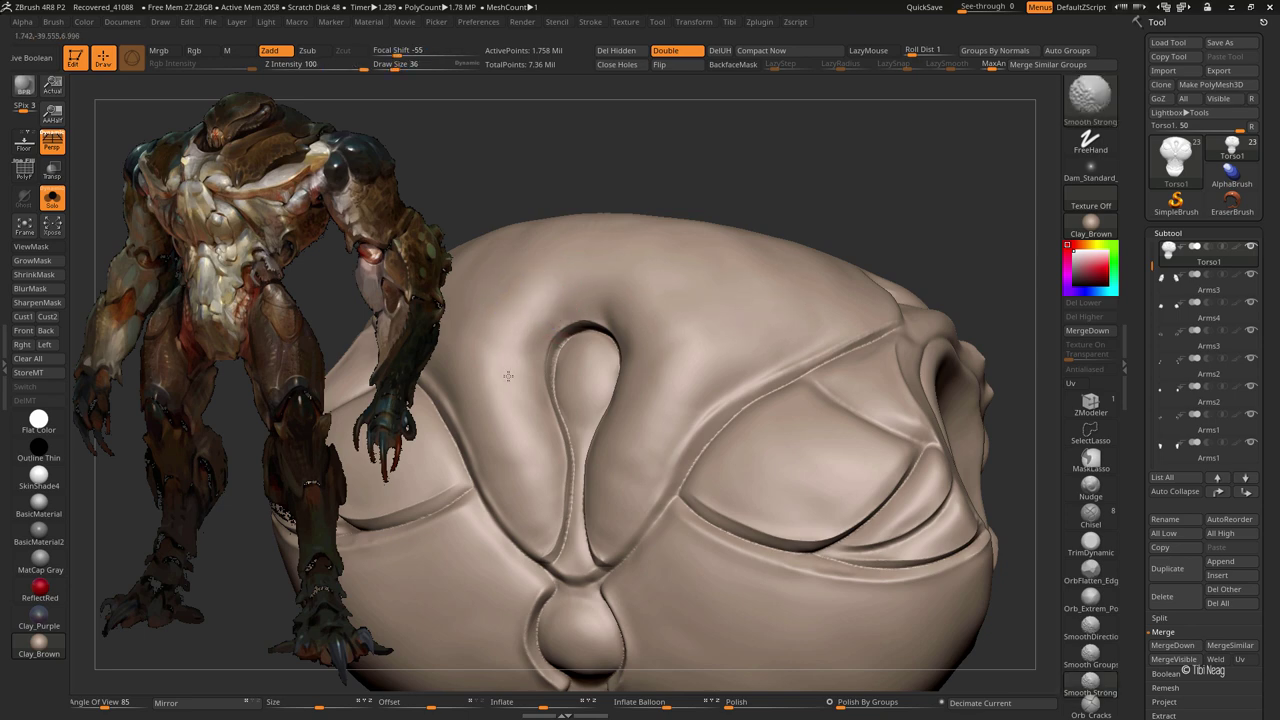
left_click_drag(510, 487, 606, 349)
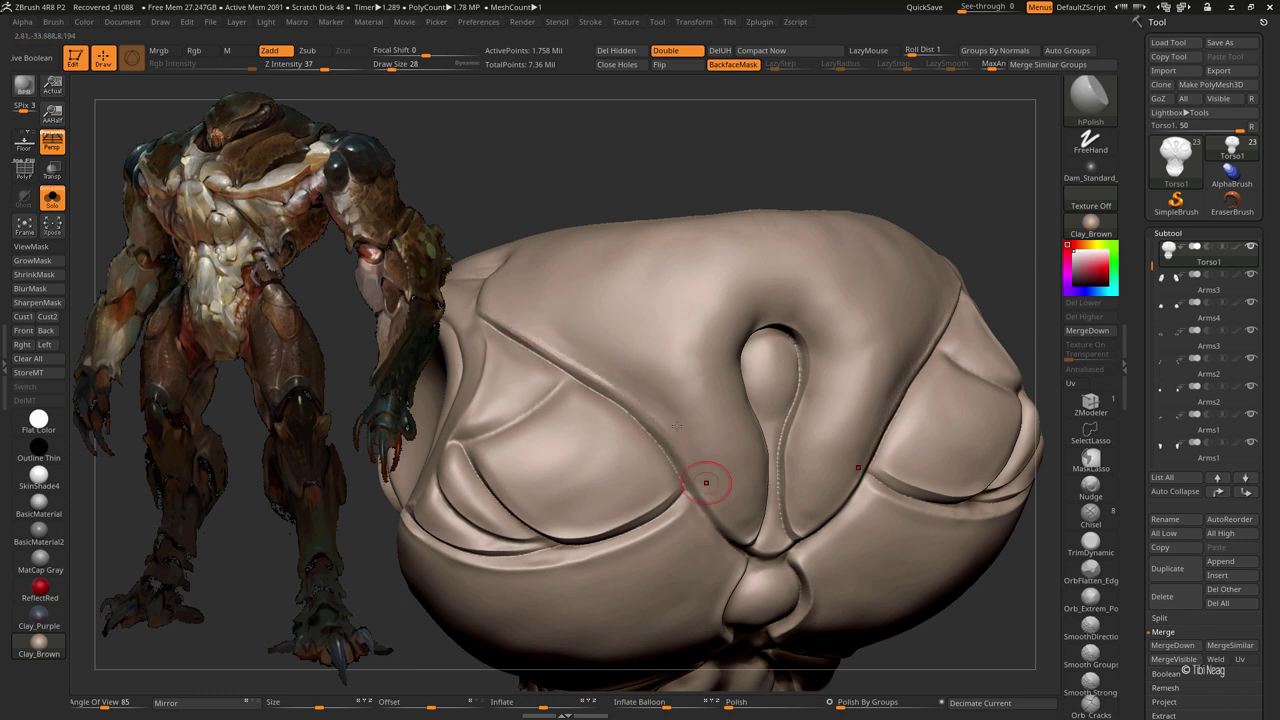
key("bracketleft")
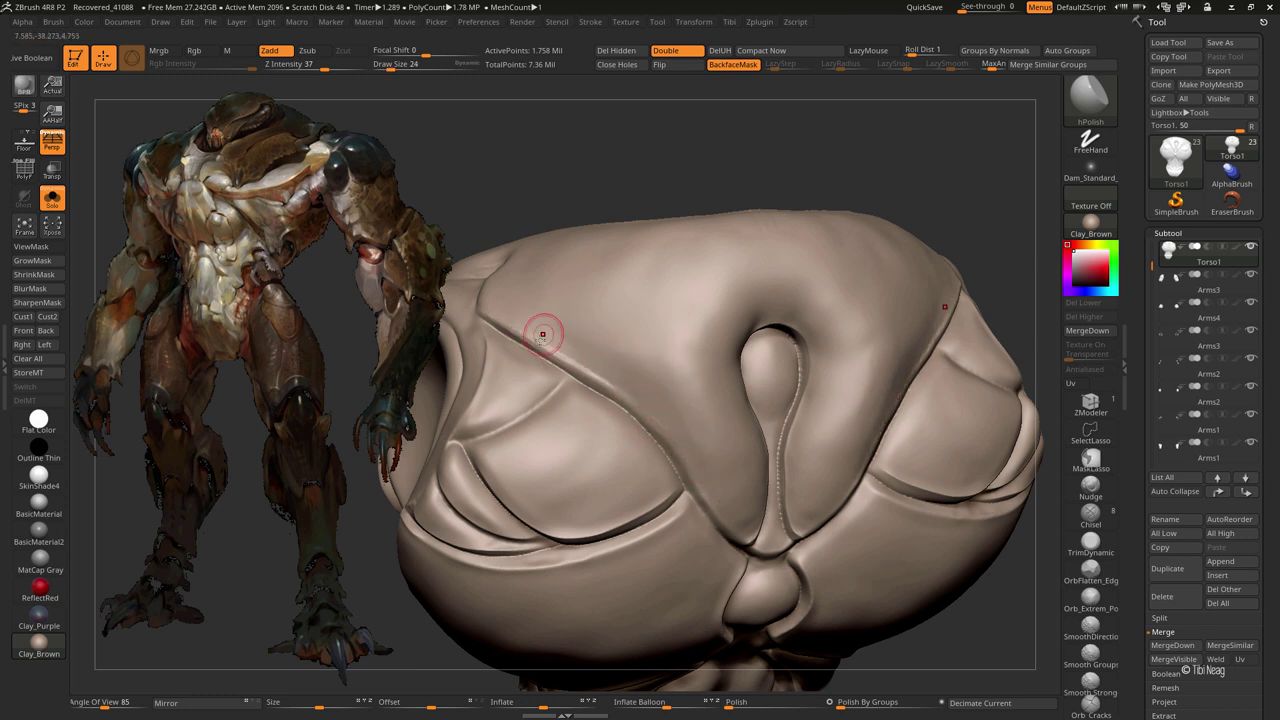
left_click_drag(494, 315, 513, 329)
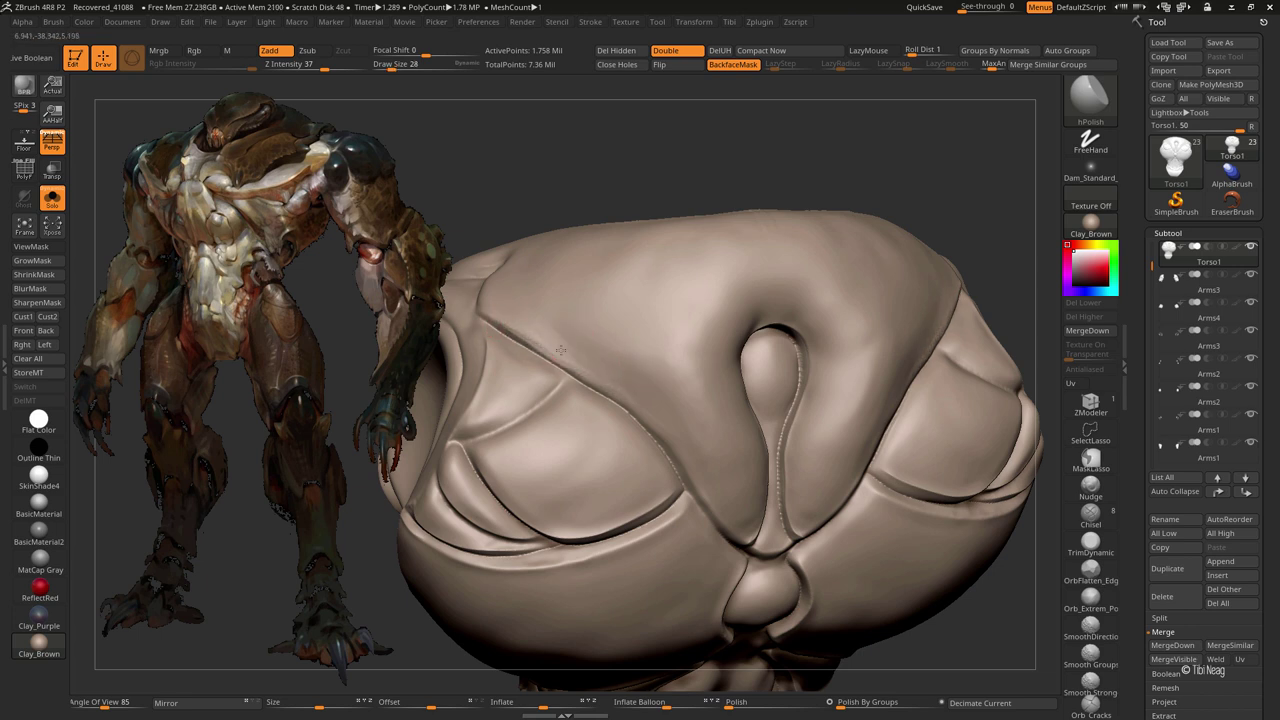
key("shift")
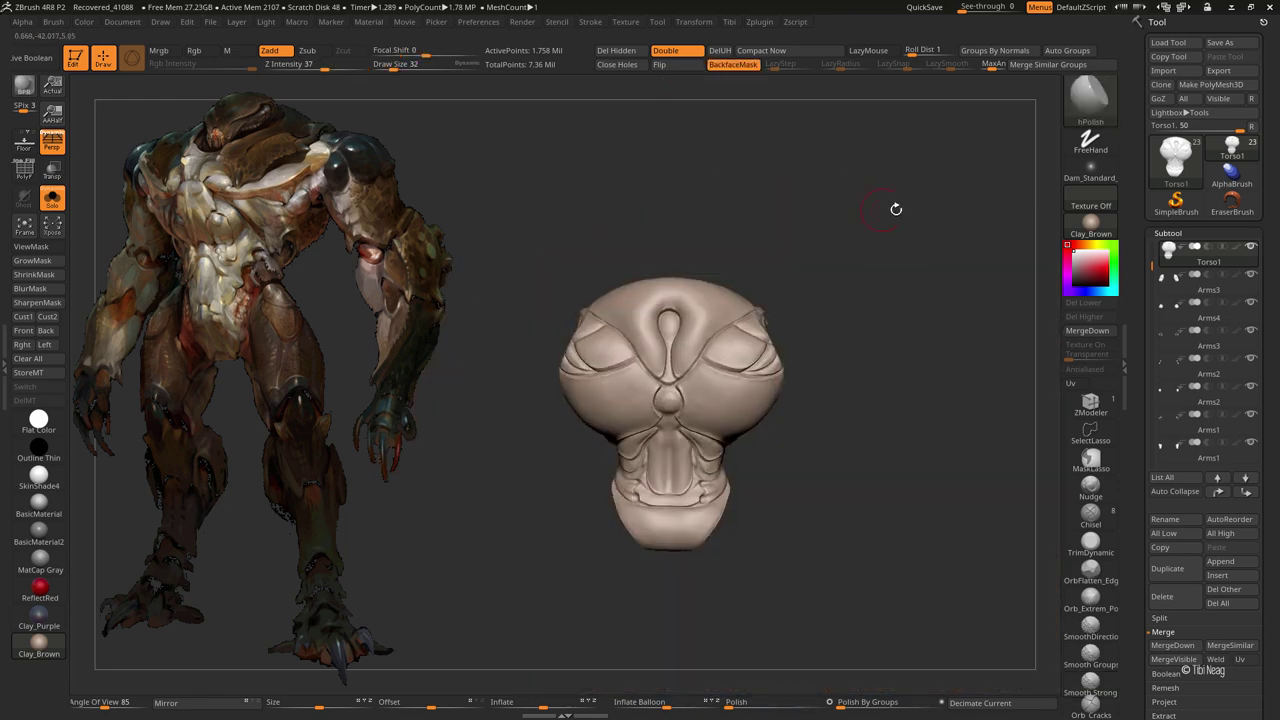
- Zoom in beneath the face and carve a DamStandard groove up to the eye-crease peak
key("b")
key("m")
key("v")
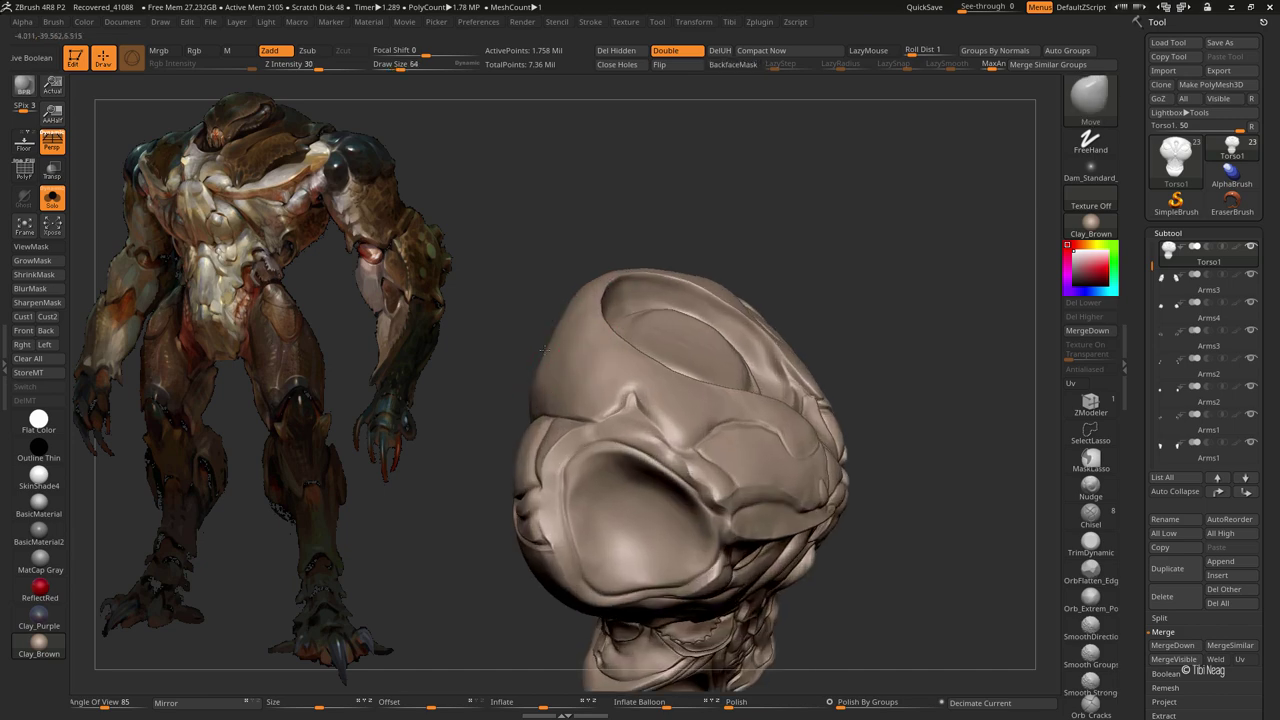
mouse_move(558, 320)
left_mouse_down()
mouse_move(549, 247)
mouse_move(532, 278)
mouse_move(657, 214)
mouse_move(920, 130)
mouse_move(560, 420)
mouse_move(578, 446)
left_mouse_up()
key("b")
key("d")
key("s")
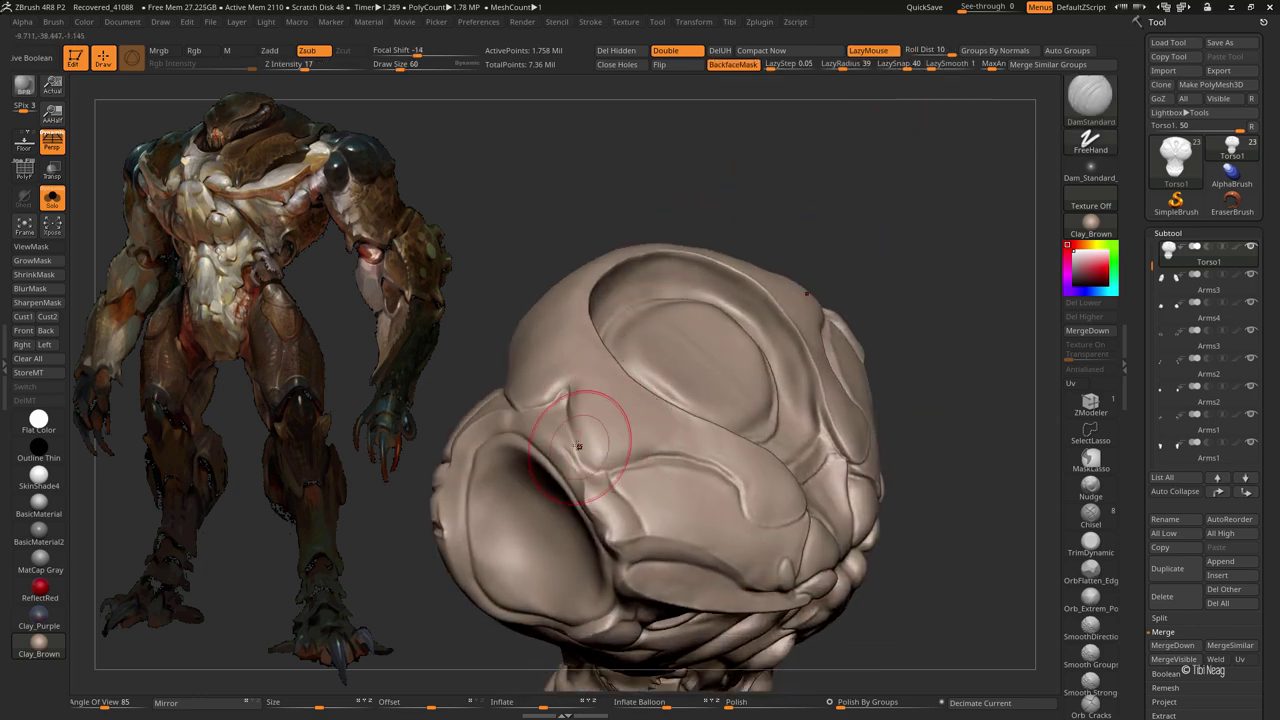
scroll(578, 446, "up", 3)
scroll(600, 400, "up", 2)
scroll(540, 360, "up", 3)
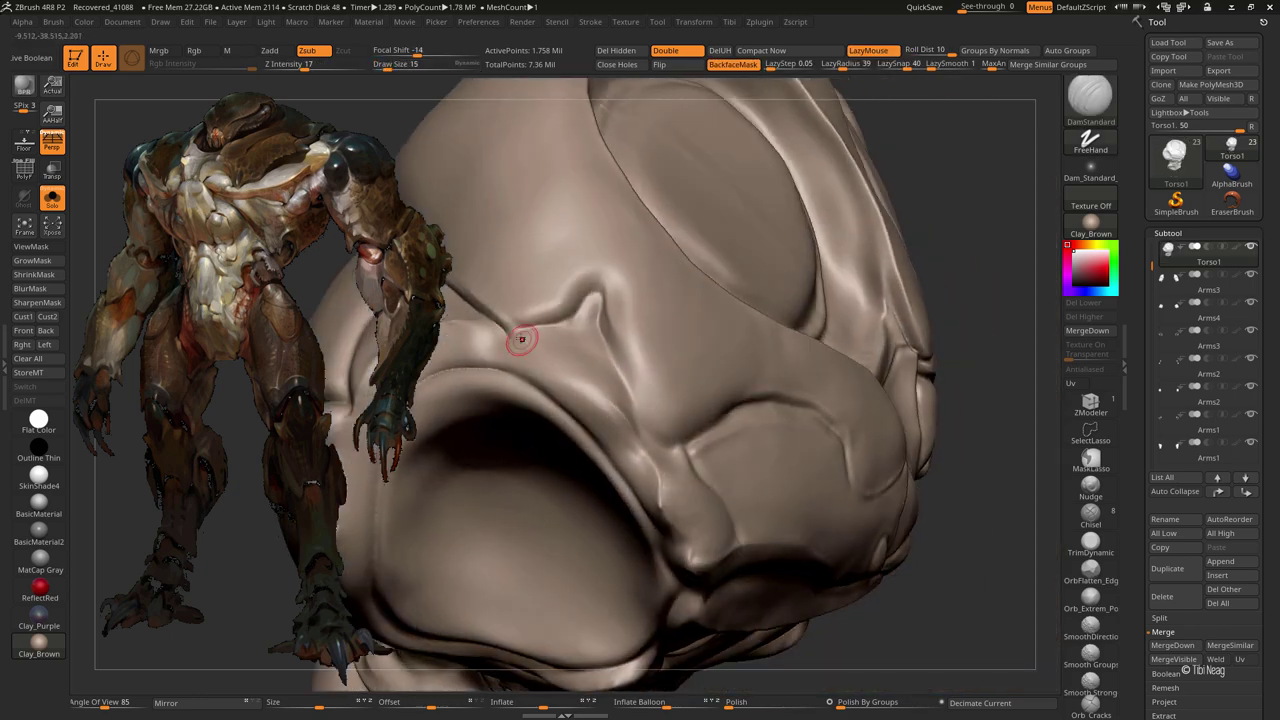
left_click_drag(566, 324, 603, 317)
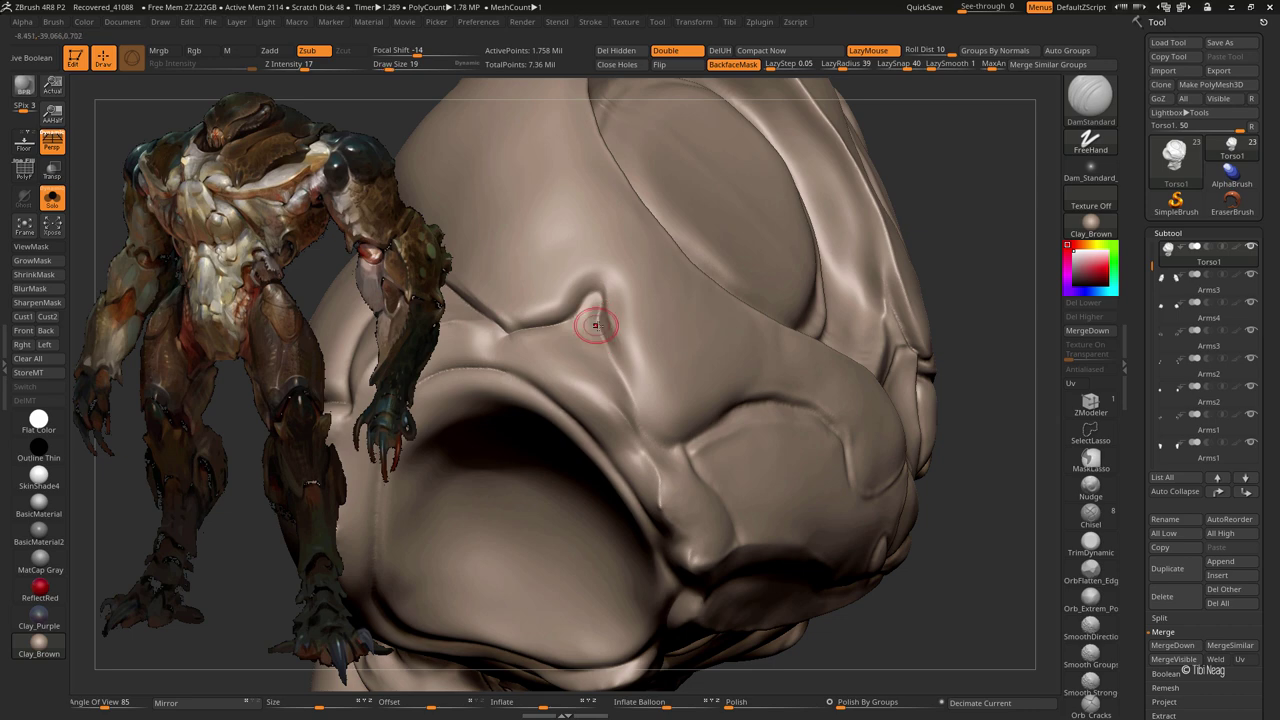
- Deepen the eye-socket groove from the side and show the full creature again
left_click_drag(646, 438, 654, 442)
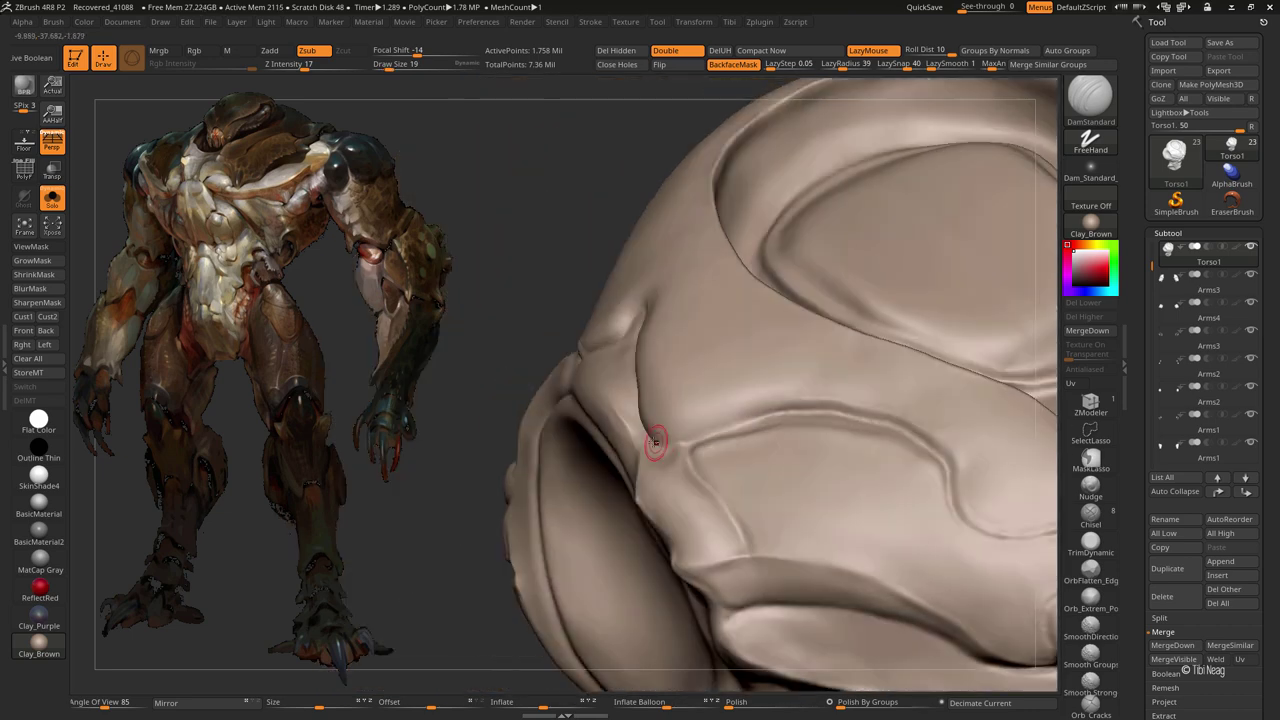
left_click_drag(735, 428, 726, 409)
key("f")
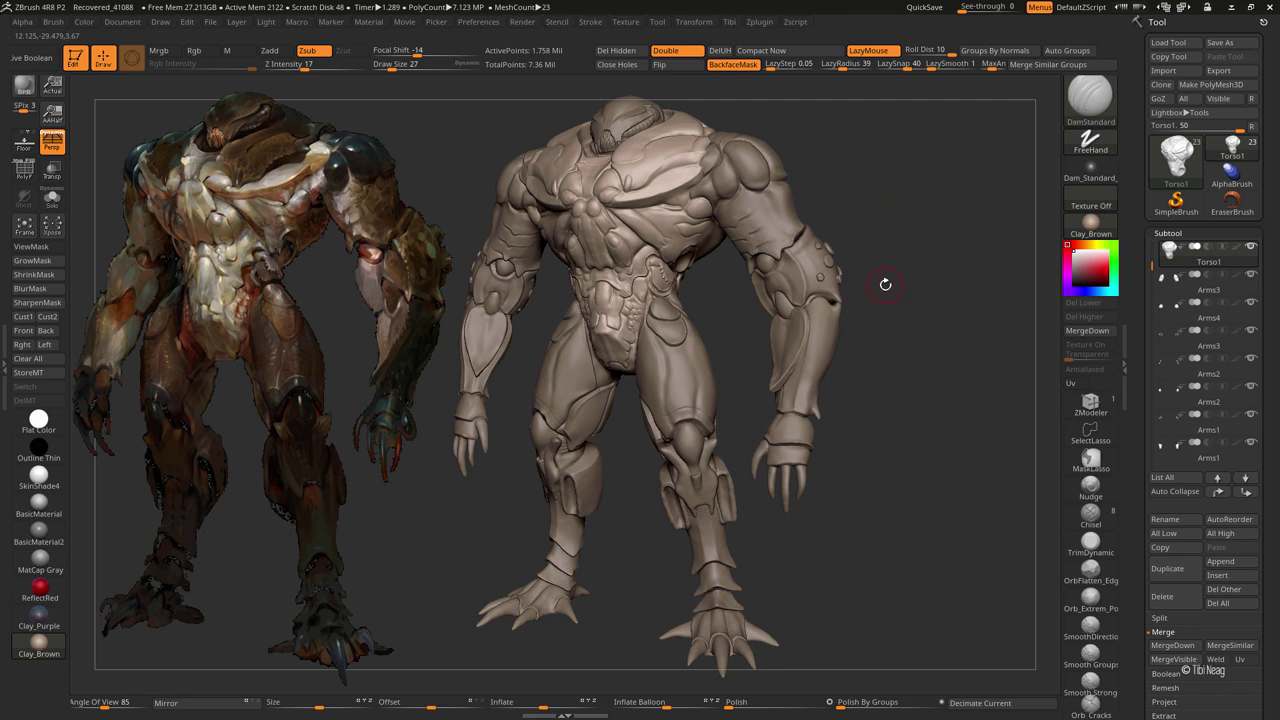
- Select the Arms1 armor subtool and isolate it with Solo
left_click_drag(460, 343, 570, 333)
left_click(631, 466, "alt")
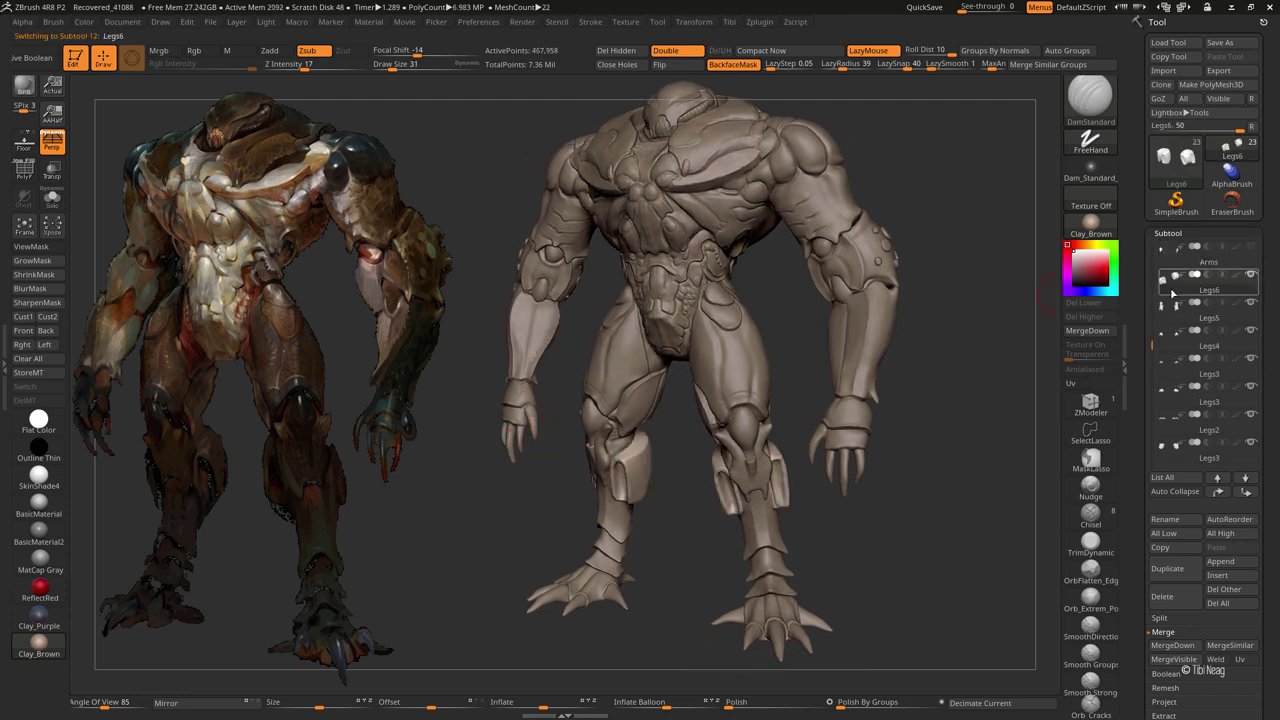
mouse_move(998, 382)
left_mouse_down()
mouse_move(923, 380)
mouse_move(798, 343)
left_mouse_up()
left_click(894, 457, "alt")
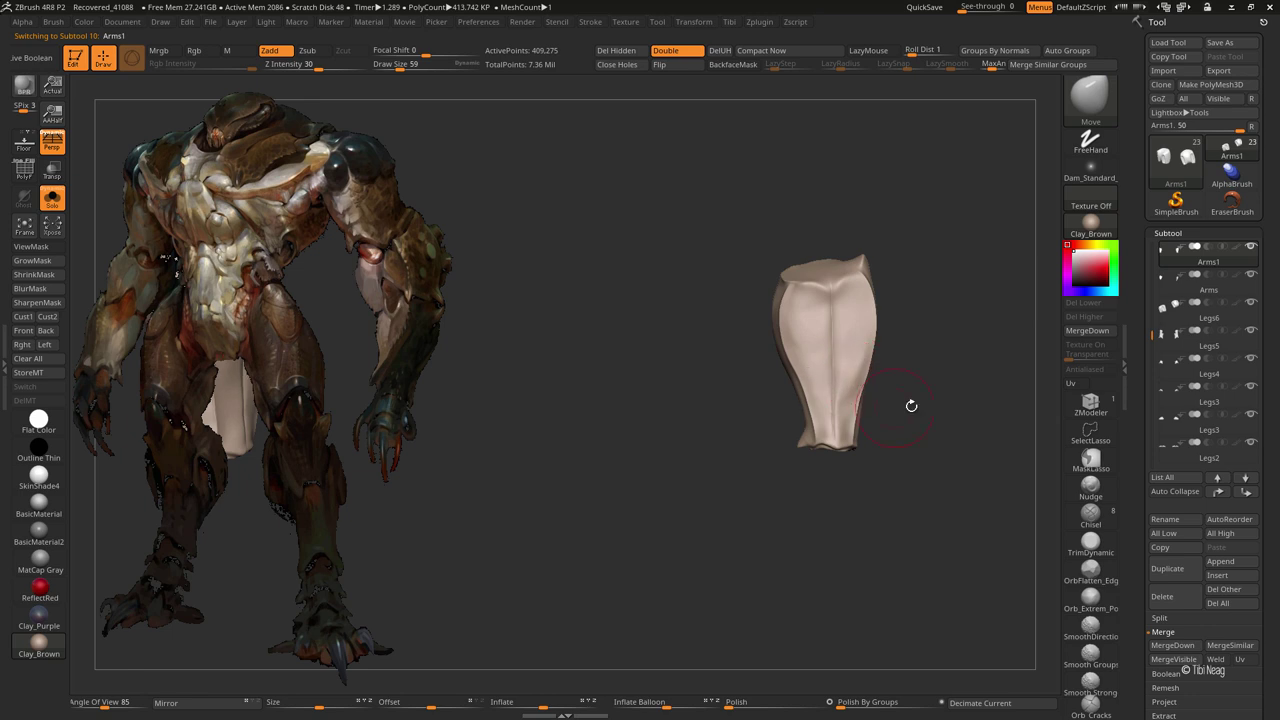
- Smooth the lower area of the Arms1 plate, then bring back the rest of the body
left_click_drag(909, 403, 980, 449, "alt")
key("b")
key("c")
key("l")
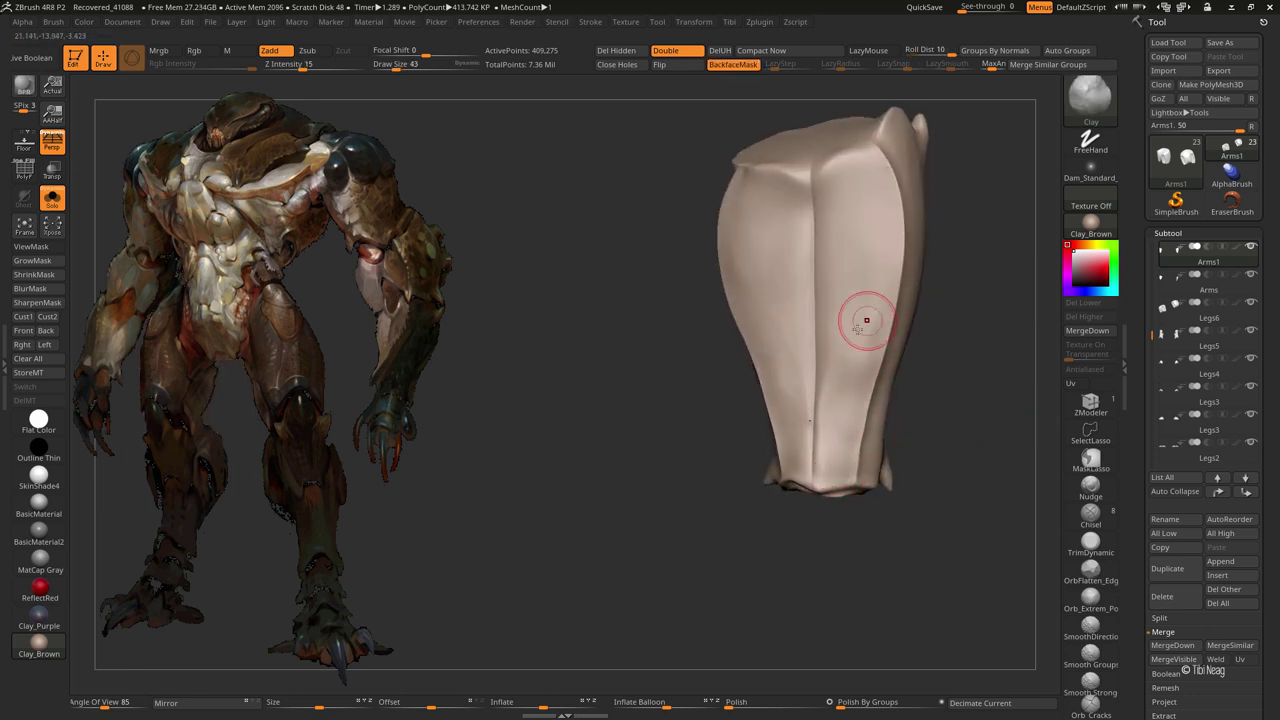
left_click_drag(930, 280, 790, 460, "shift")
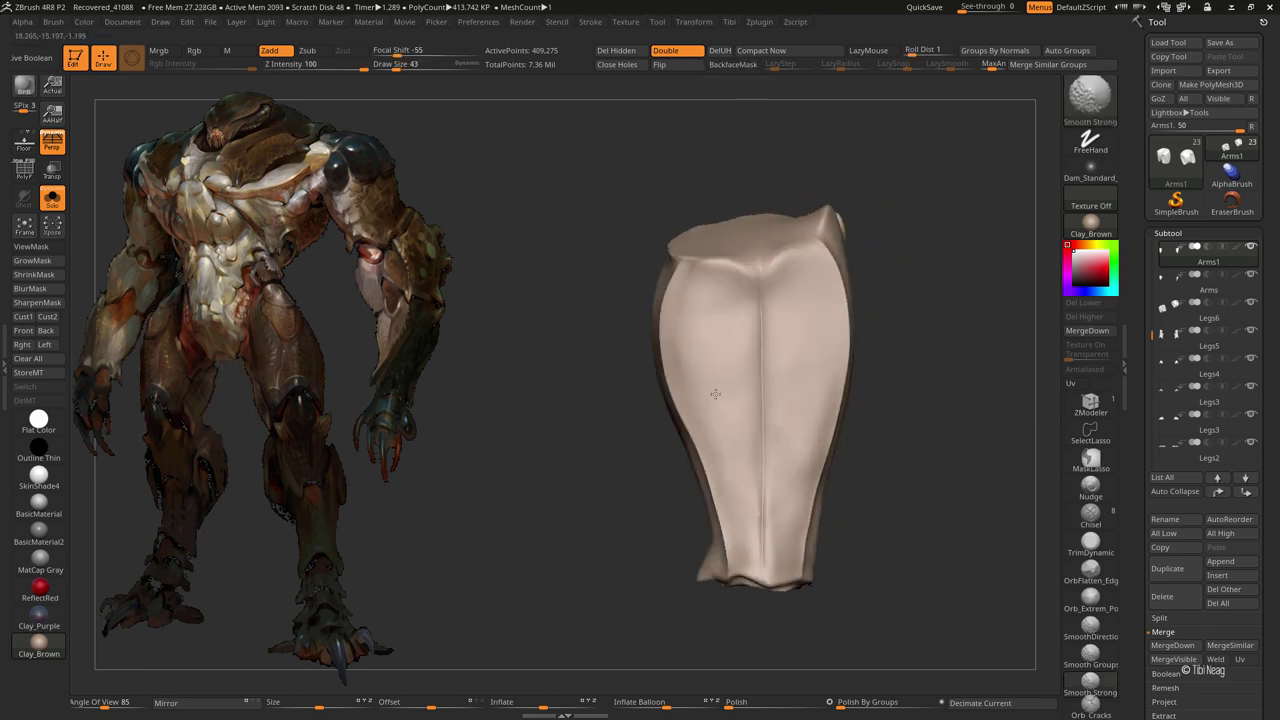
mouse_move(715, 394)
left_mouse_down()
mouse_move(808, 508)
mouse_move(771, 528)
mouse_move(765, 443)
left_mouse_up()
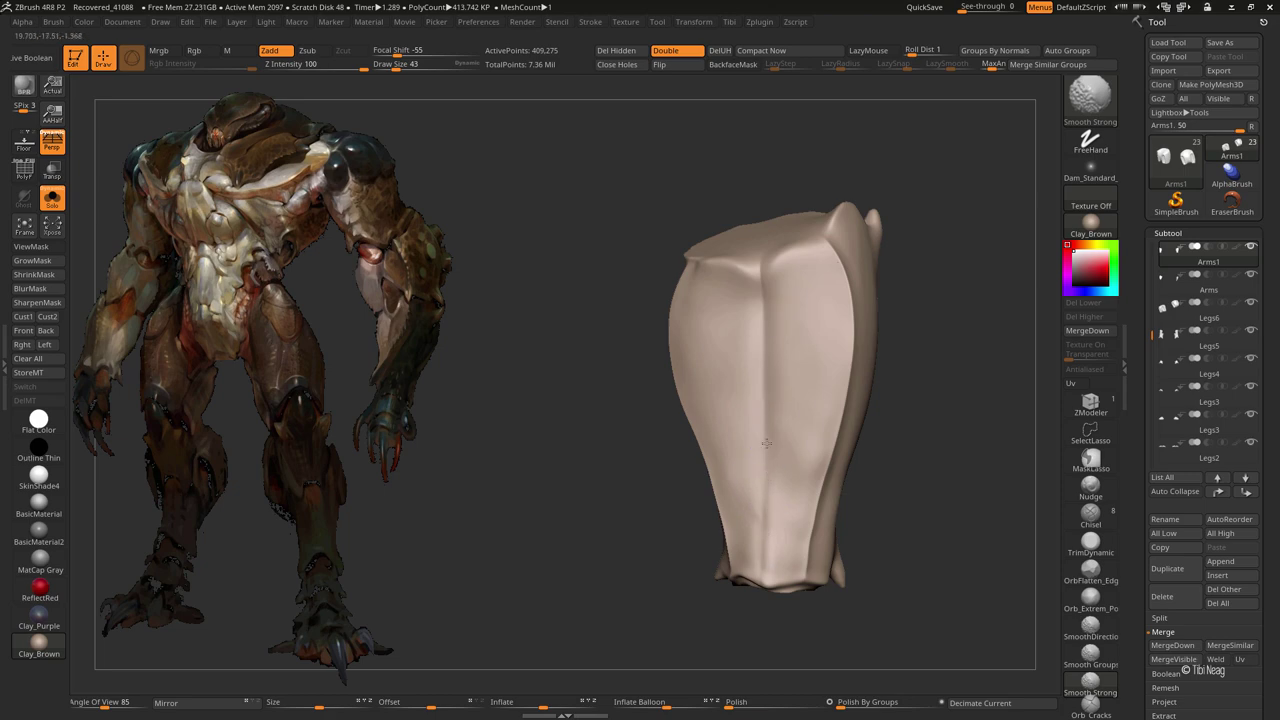
key("alt+shift+s")
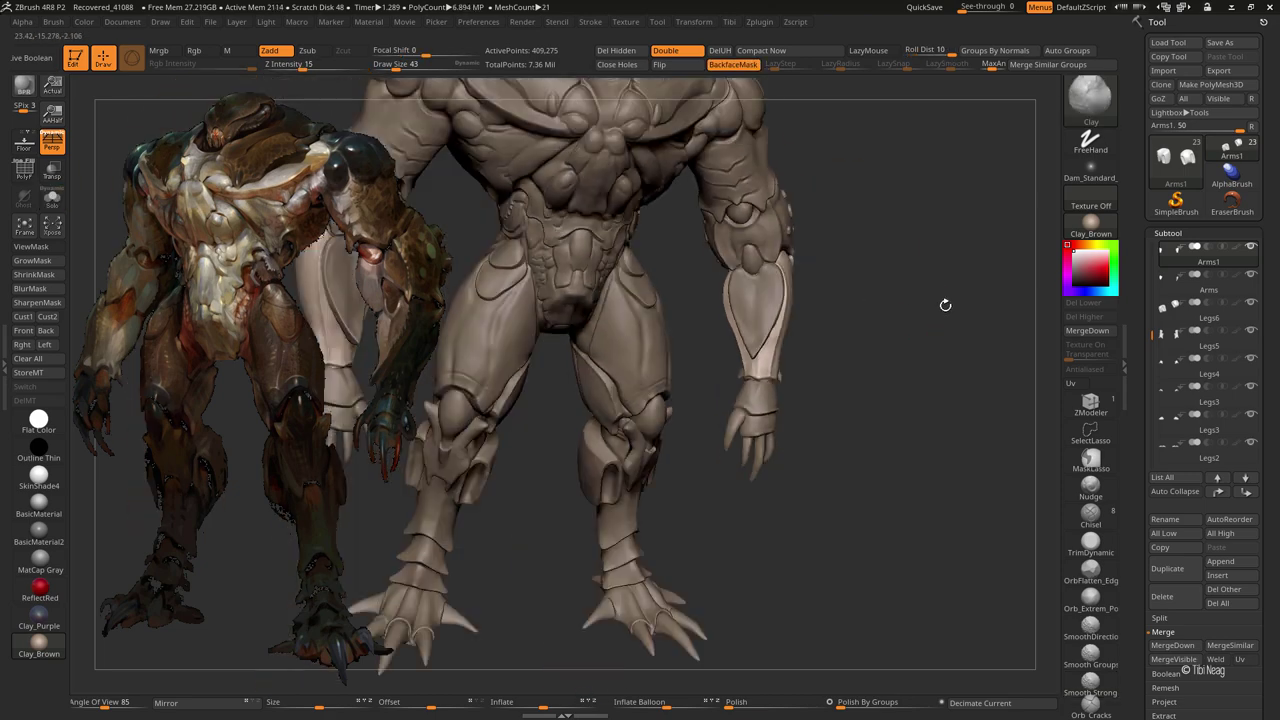
mouse_move(945, 304)
left_mouse_down()
mouse_move(870, 272)
mouse_move(837, 294)
mouse_move(808, 358)
left_mouse_up()
key("b")
key("m")
key("v")
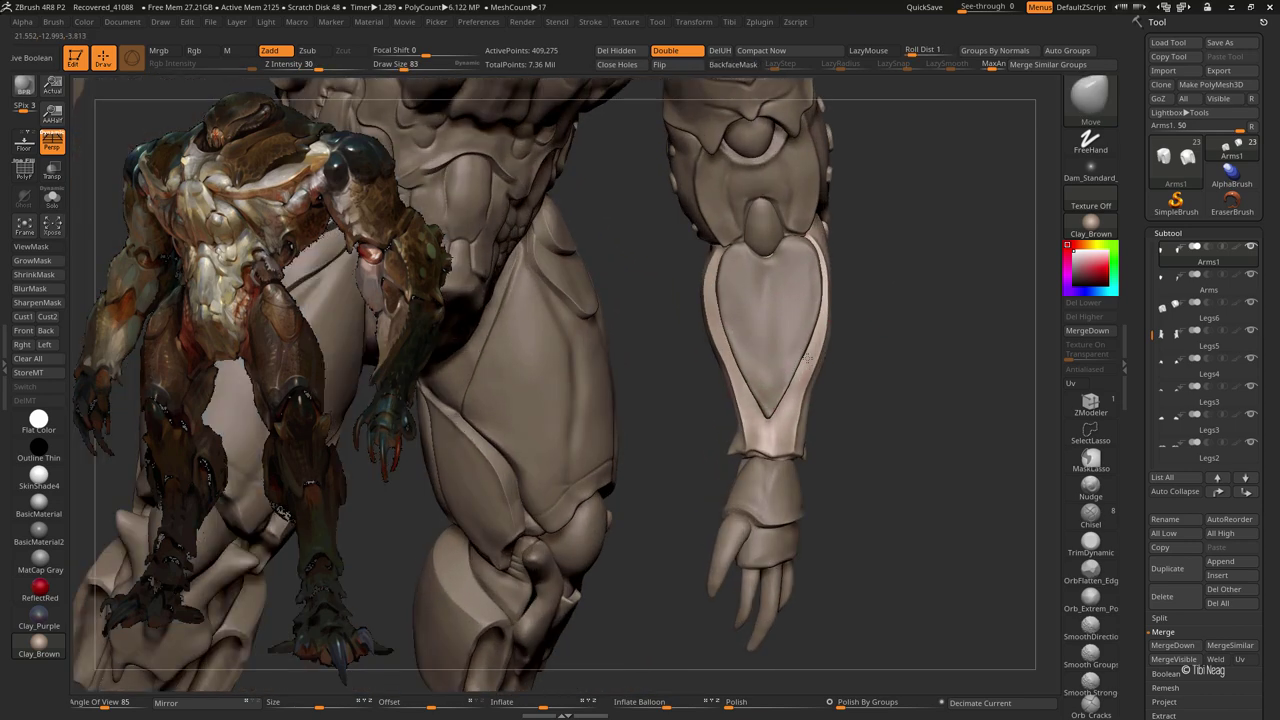
mouse_move(870, 315)
left_mouse_down("alt")
mouse_move(655, 301)
mouse_move(670, 380)
left_mouse_up("alt")
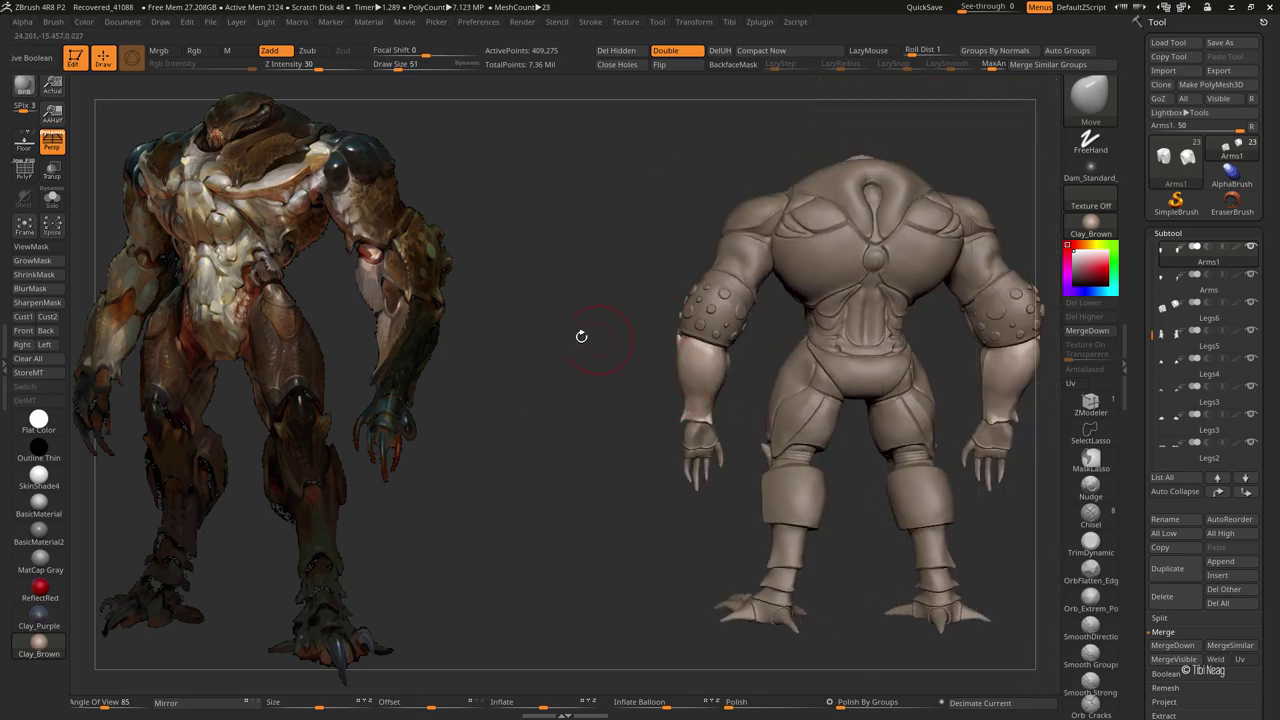
left_click_drag(581, 337, 814, 429)
key("f")
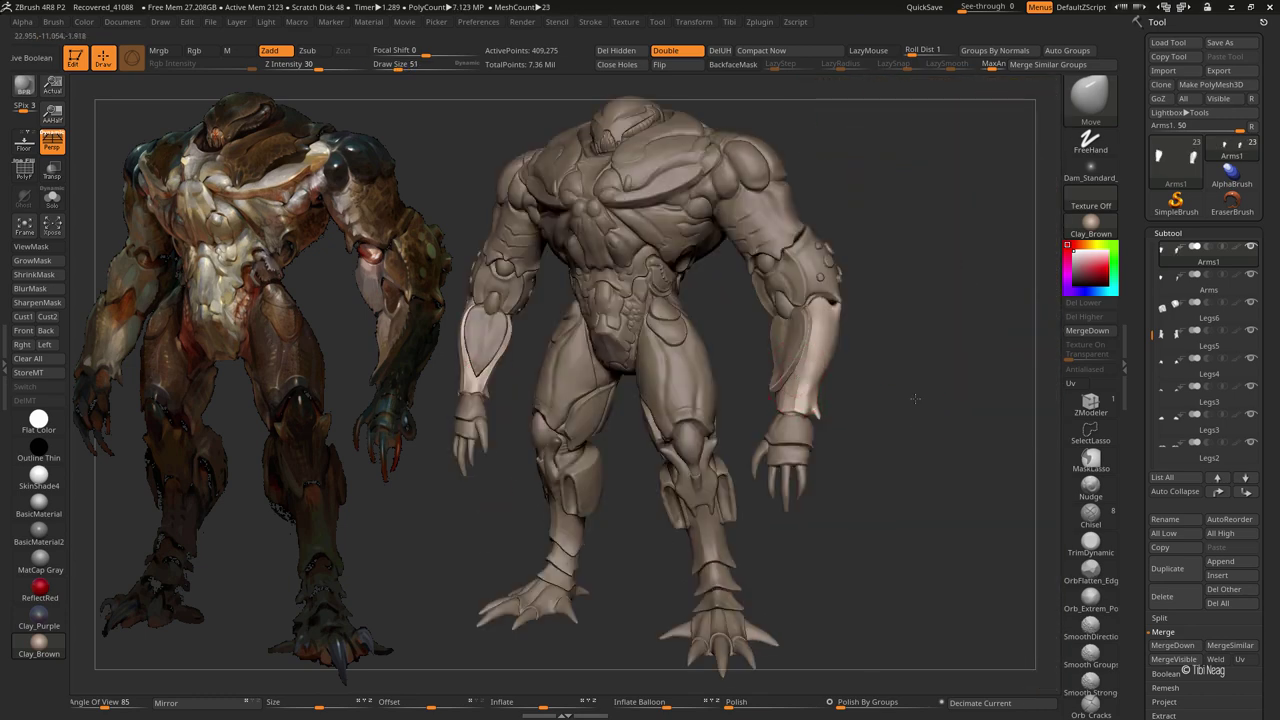
mouse_move(915, 398)
left_mouse_down()
mouse_move(928, 481)
mouse_move(863, 466)
mouse_move(908, 463)
mouse_move(934, 379)
left_mouse_up()
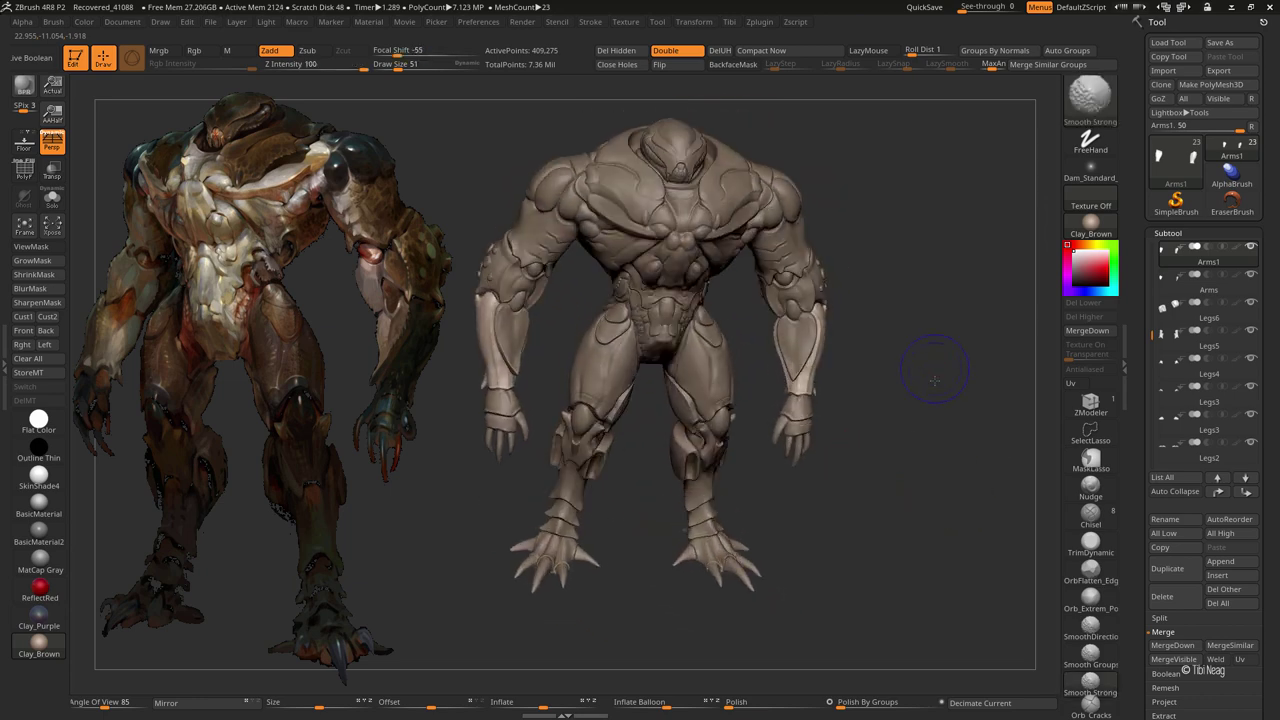
left_click_drag(777, 417, 828, 370, "alt")
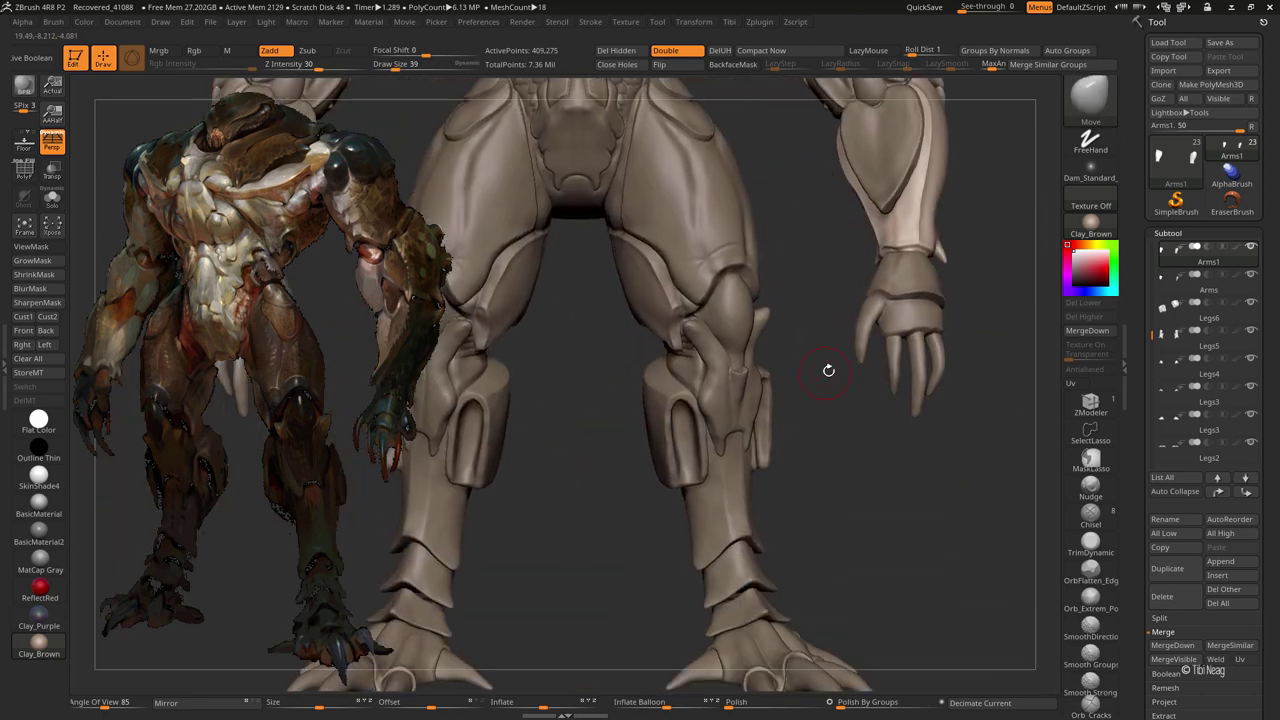
- Select the Legs5 piece, isolate it and frame it with the gizmo and polyframe hidden
left_click(686, 460, "alt")
key("f")
key("shift+f")
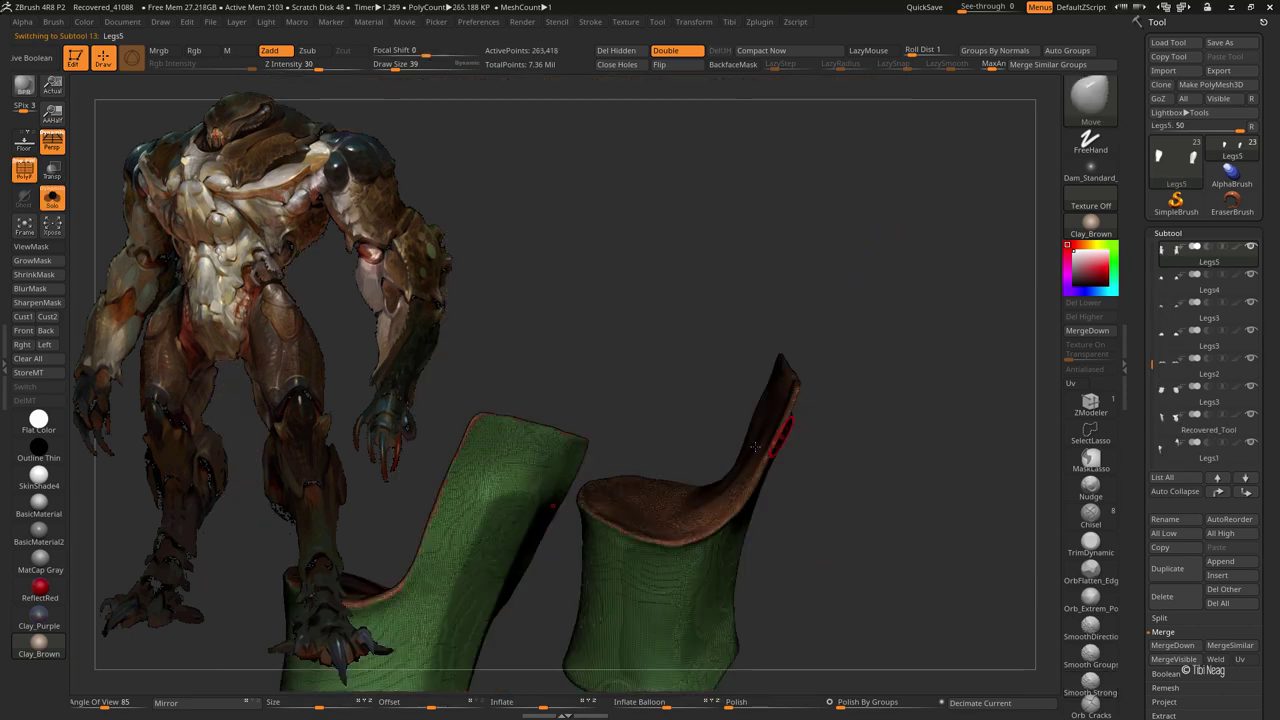
key("w")
key("shift+f")
key("q")
mouse_move(846, 317)
left_mouse_down()
mouse_move(864, 258)
mouse_move(880, 262)
left_mouse_up()
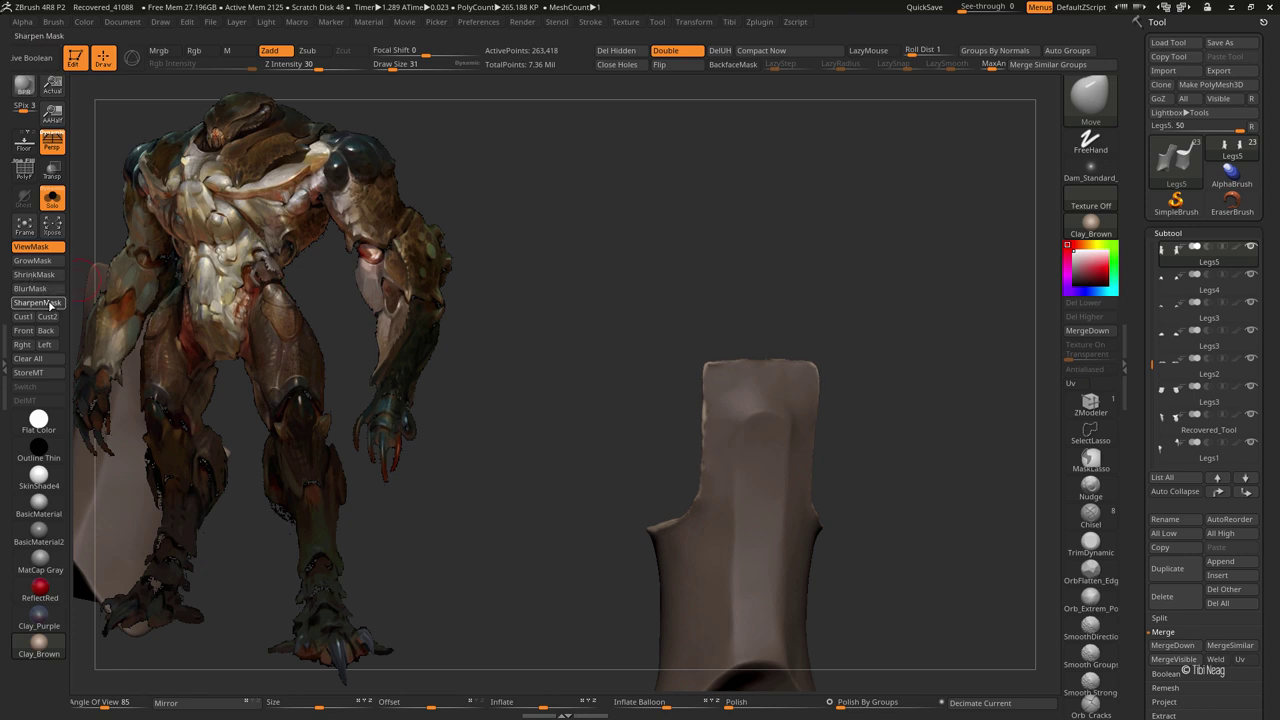
- Mask the leg piece with back-face masking off, clearing the mask along its top edge
key("ctrl")
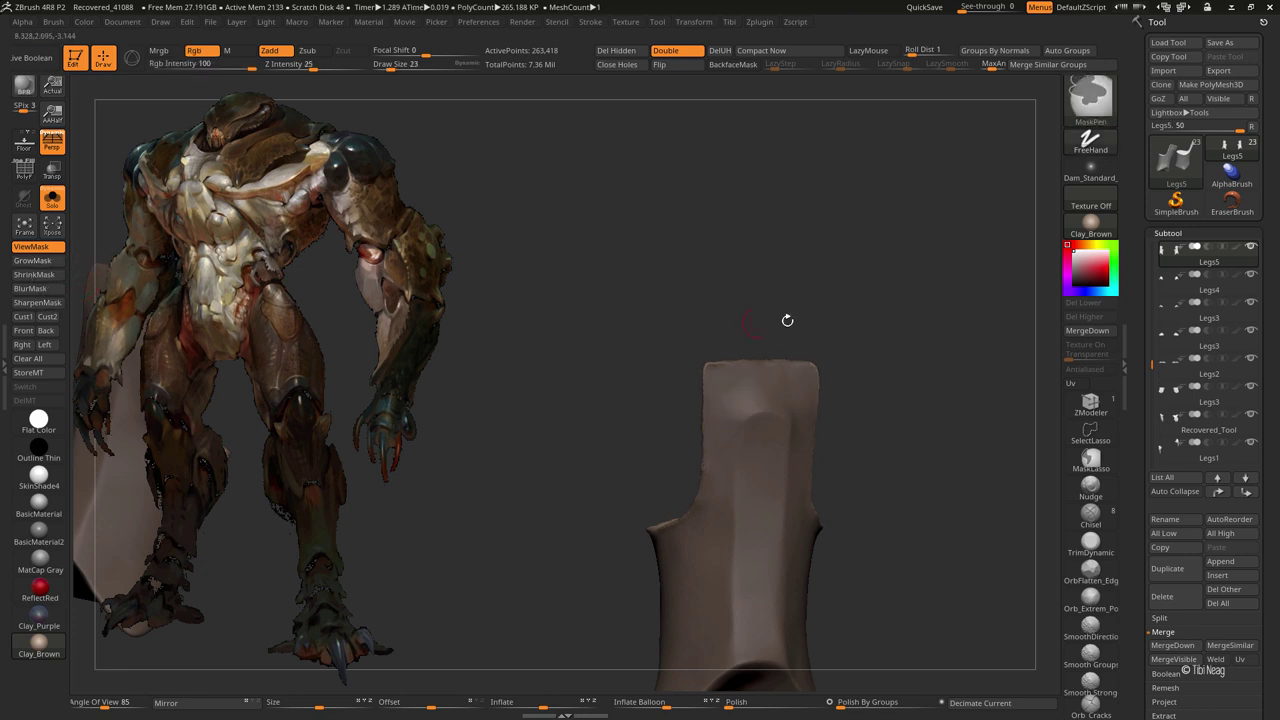
left_click_drag(787, 320, 700, 330)
left_click(735, 64)
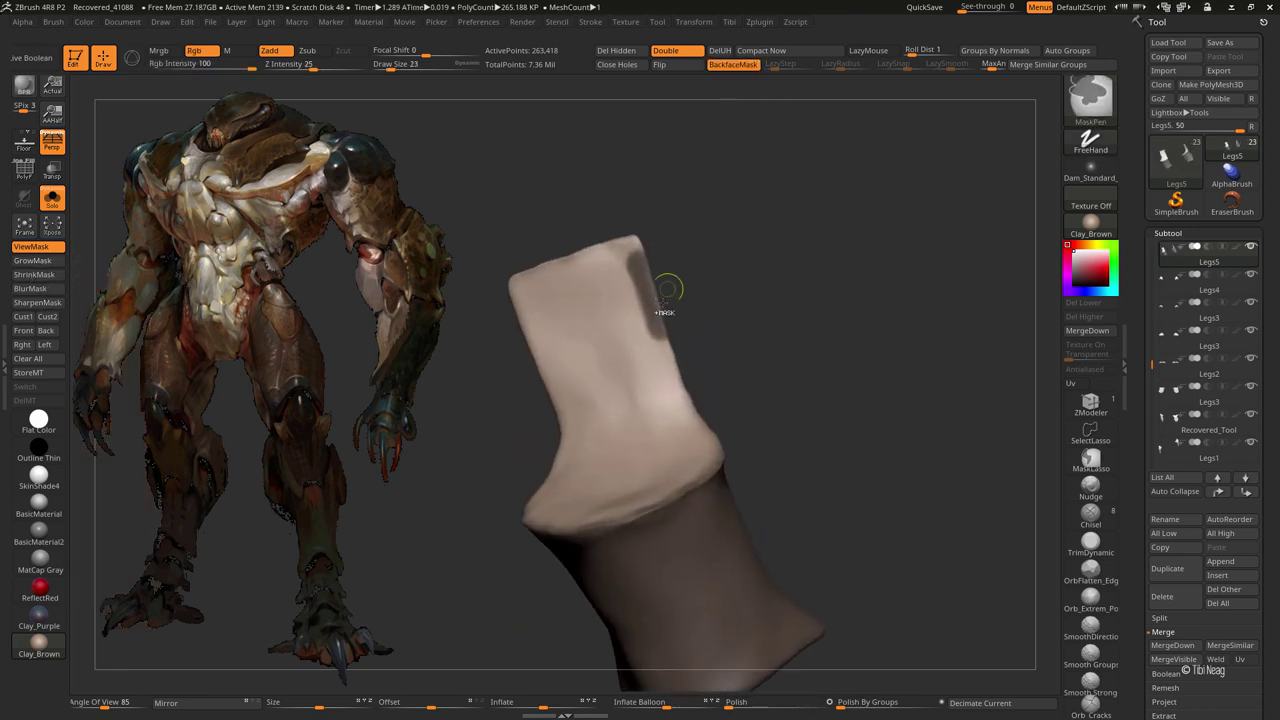
left_click_drag(668, 290, 628, 258, "ctrl")
left_click_drag(518, 286, 606, 249)
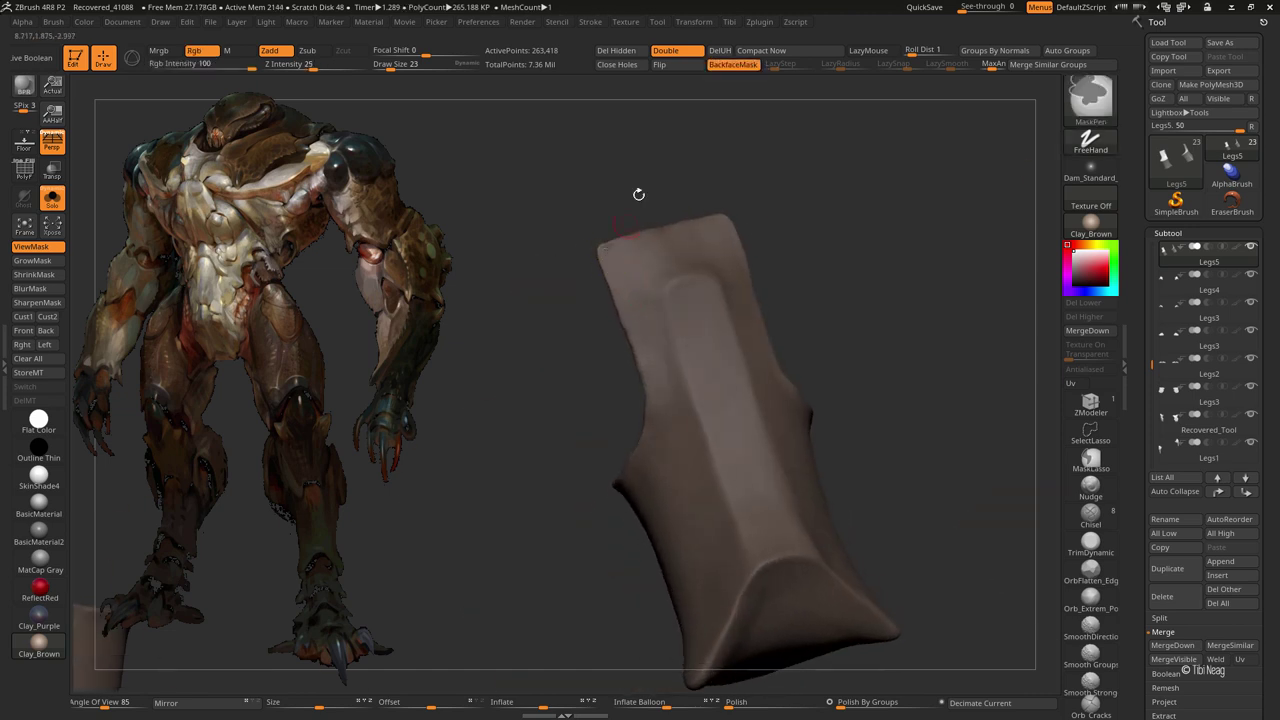
mouse_move(638, 194)
left_mouse_down()
mouse_move(811, 320)
mouse_move(594, 357)
left_mouse_up()
- Build the leg's upper section into a taller, rounder cylindrical form with an enlarged brush
key("b")
key("m")
key("v")
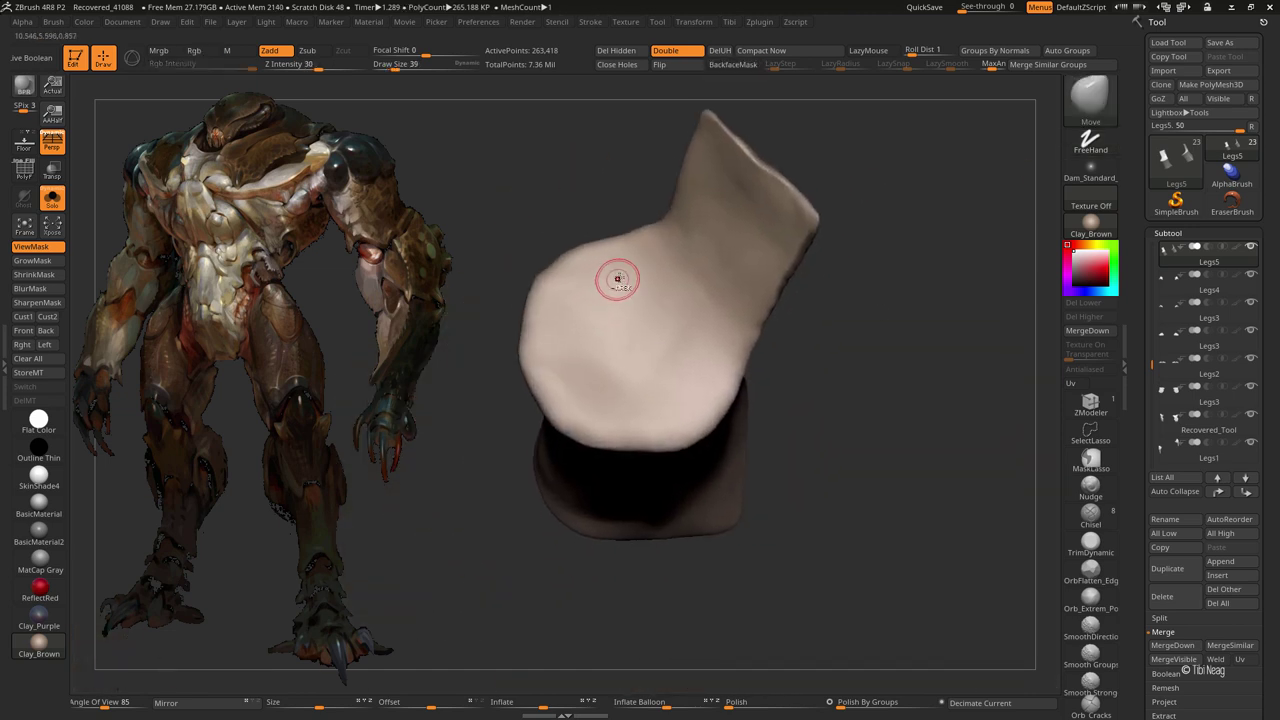
key("ctrl")
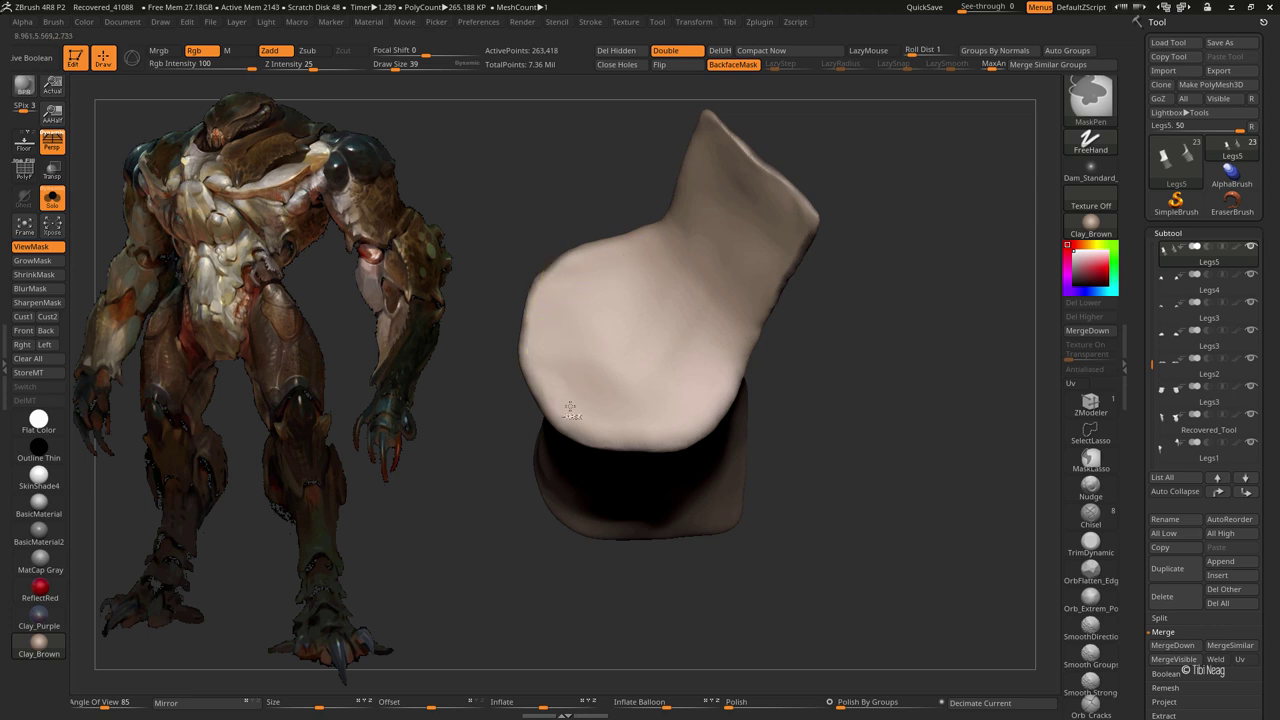
left_click_drag(704, 402, 671, 305)
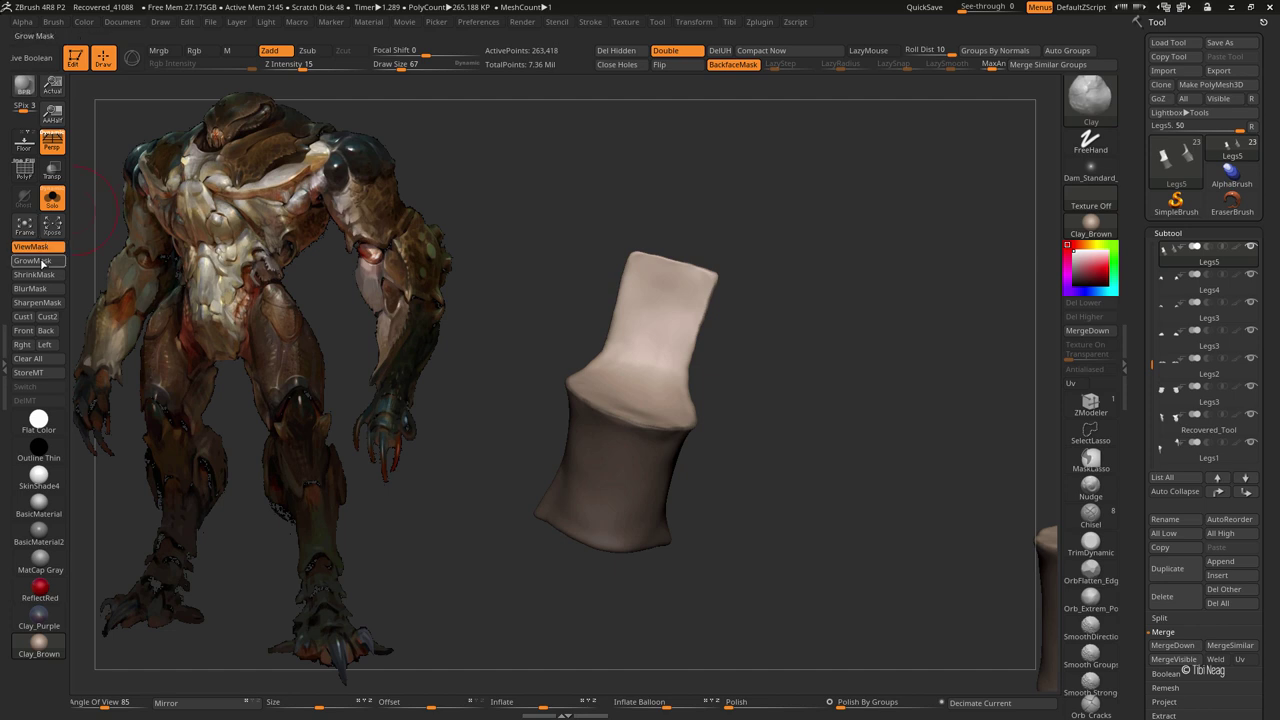
key("bracketright")
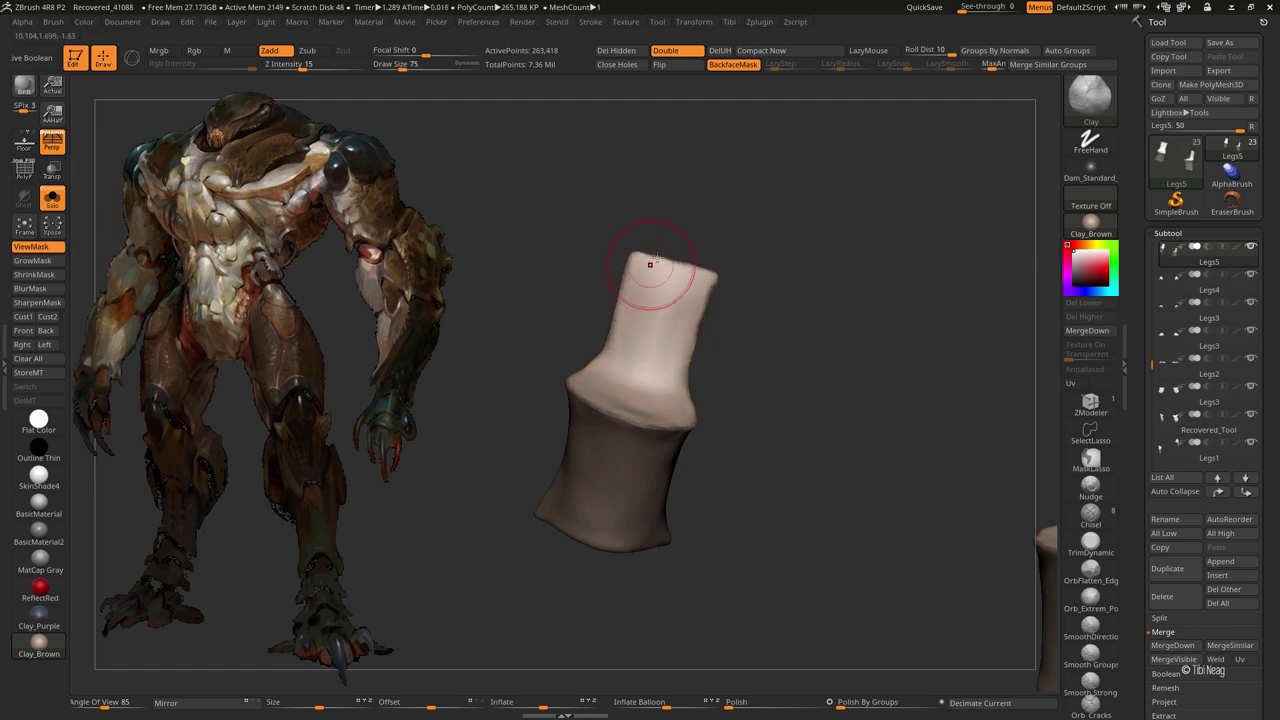
mouse_move(650, 264)
left_mouse_down()
mouse_move(686, 277)
mouse_move(624, 330)
left_mouse_up()
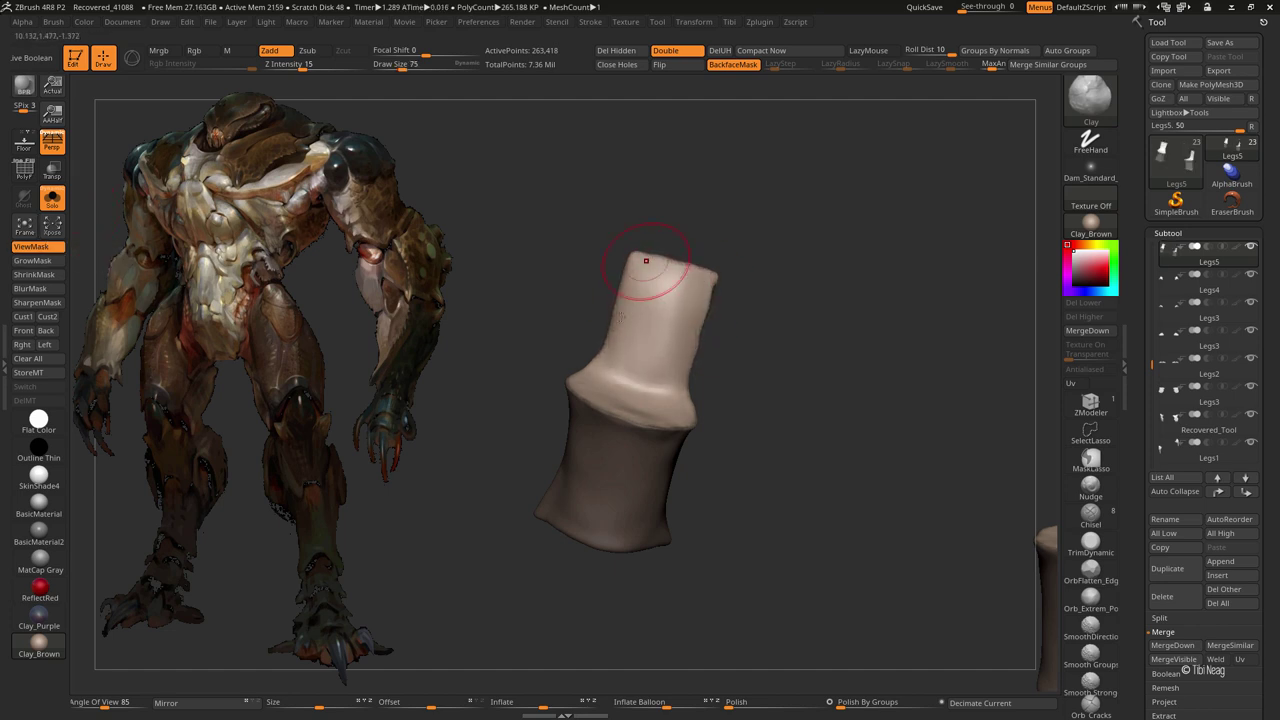
left_click_drag(778, 271, 670, 294)
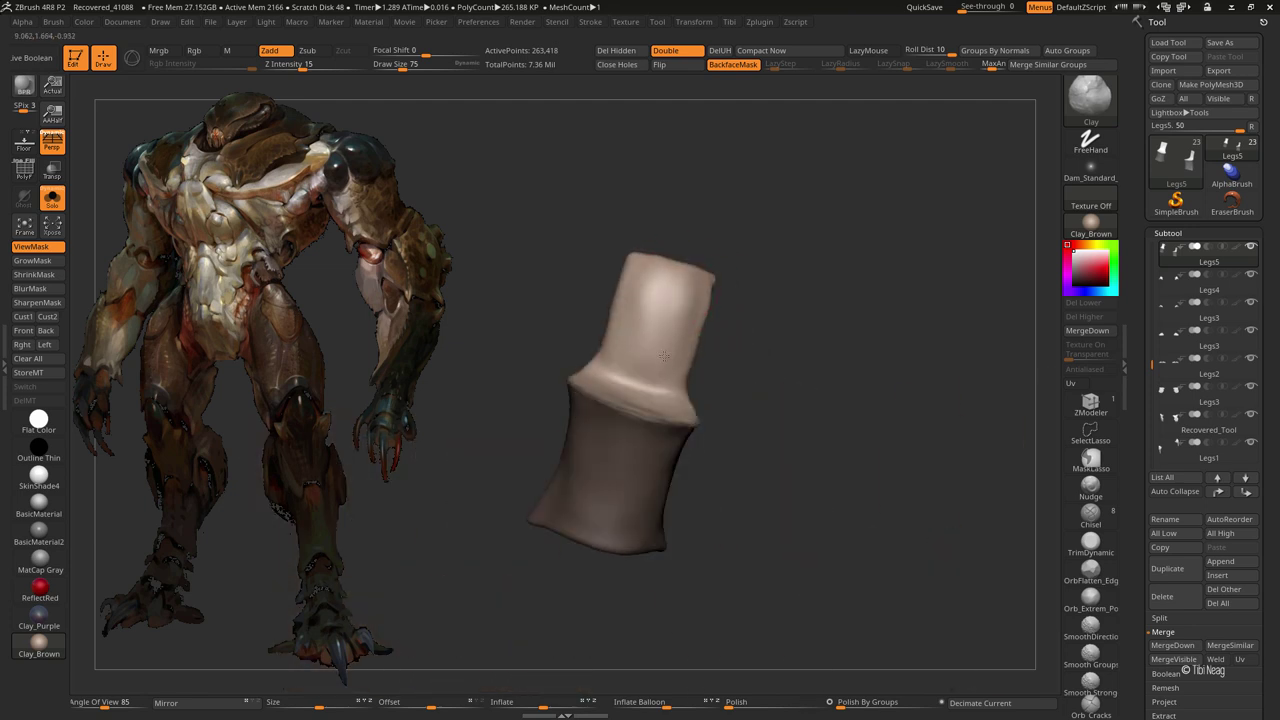
left_click_drag(673, 223, 715, 347)
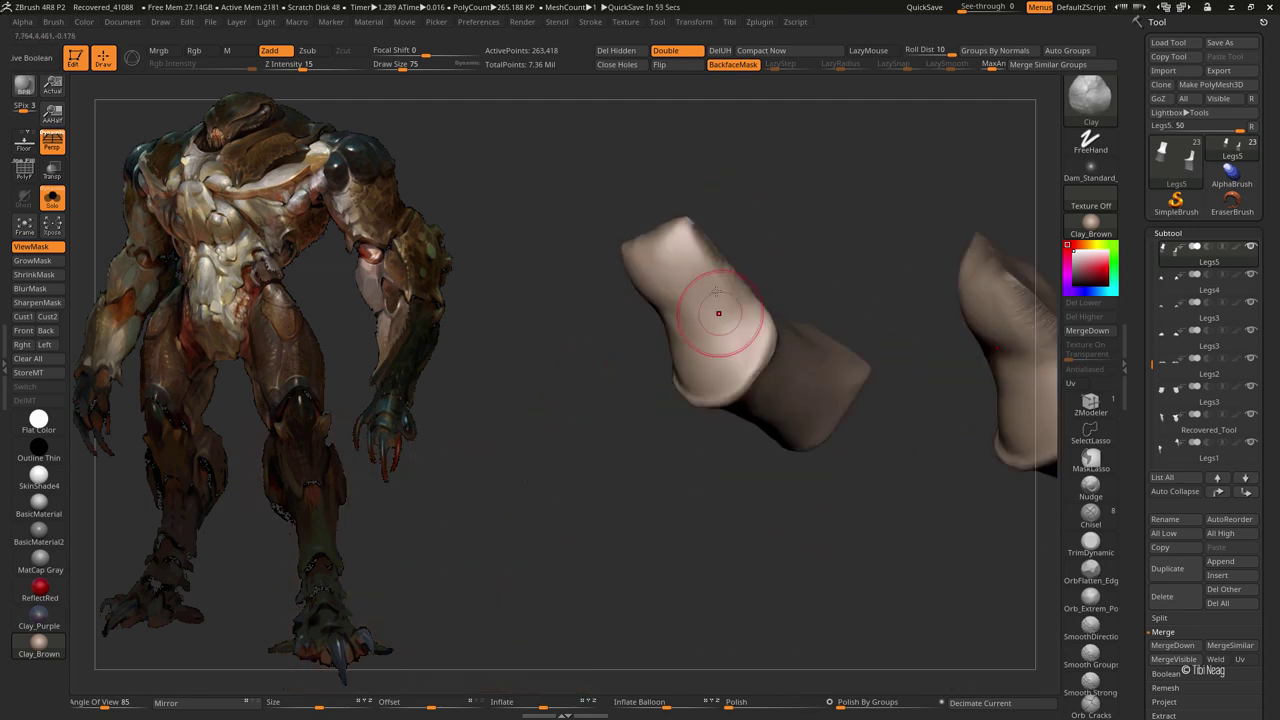
- Smooth the Legs5 upper plates into a rounder, softer form from several angles
left_click_drag(671, 300, 693, 368)
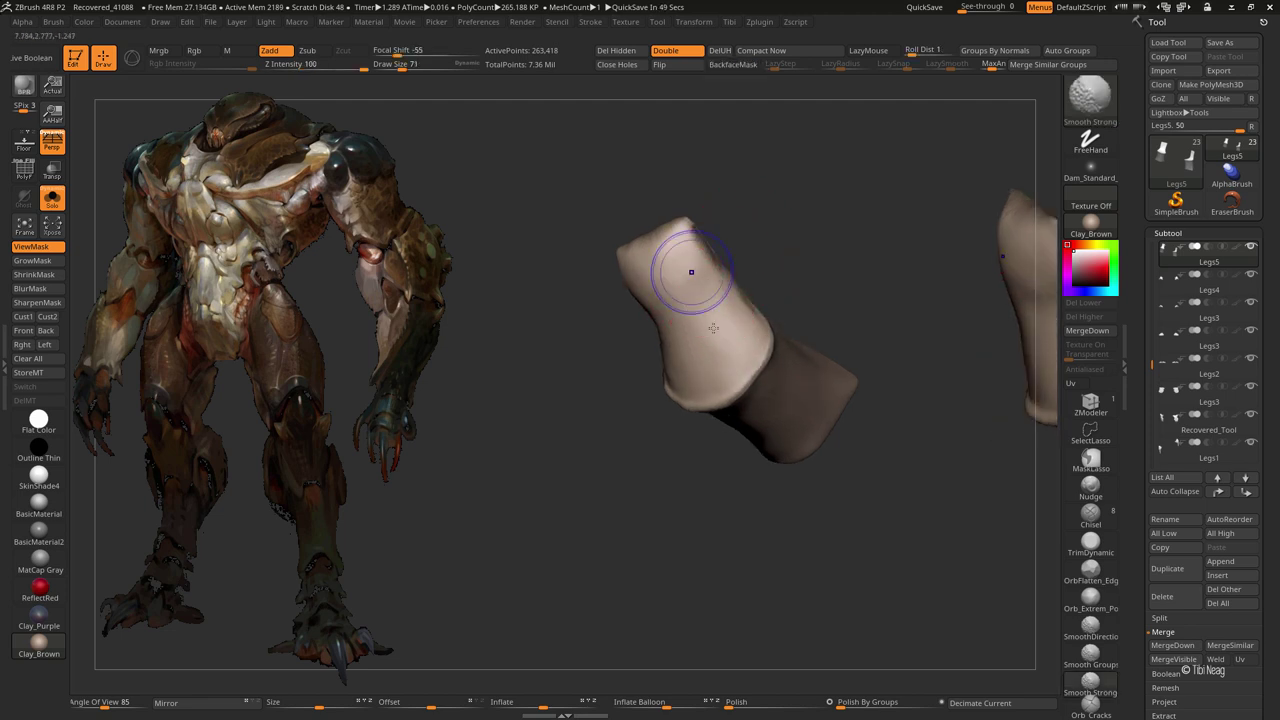
mouse_move(686, 271)
left_mouse_down()
mouse_move(761, 258)
mouse_move(734, 273)
left_mouse_up()
mouse_move(645, 359)
left_mouse_down()
mouse_move(600, 357)
mouse_move(662, 376)
mouse_move(691, 334)
mouse_move(689, 309)
left_mouse_up()
key("shift")
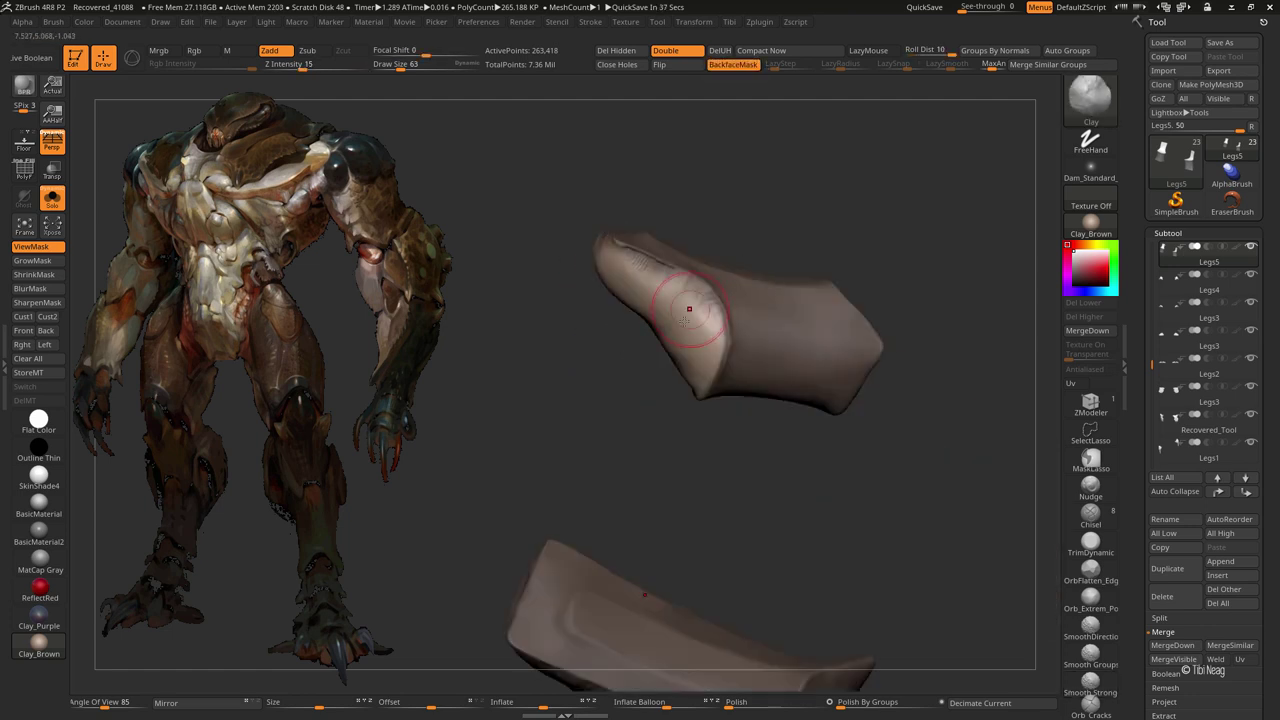
mouse_move(806, 190)
left_mouse_down()
mouse_move(774, 251)
mouse_move(641, 401)
left_mouse_up()
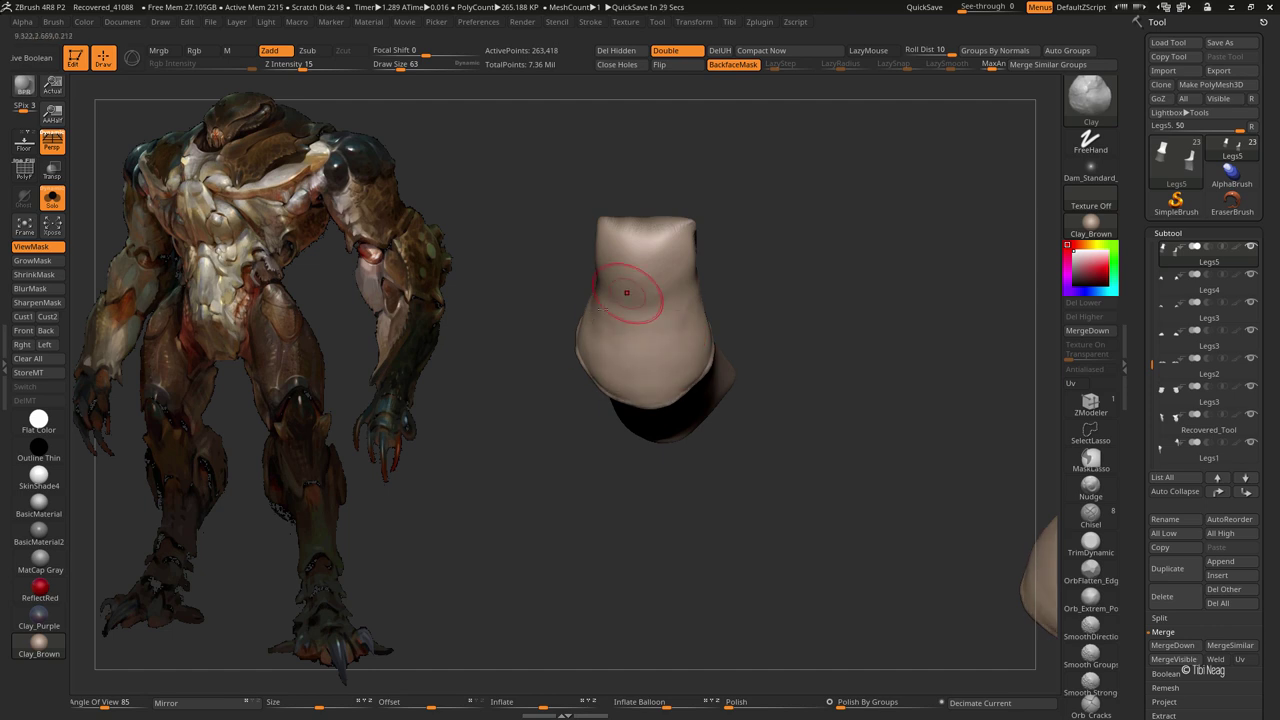
left_click_drag(626, 292, 633, 342)
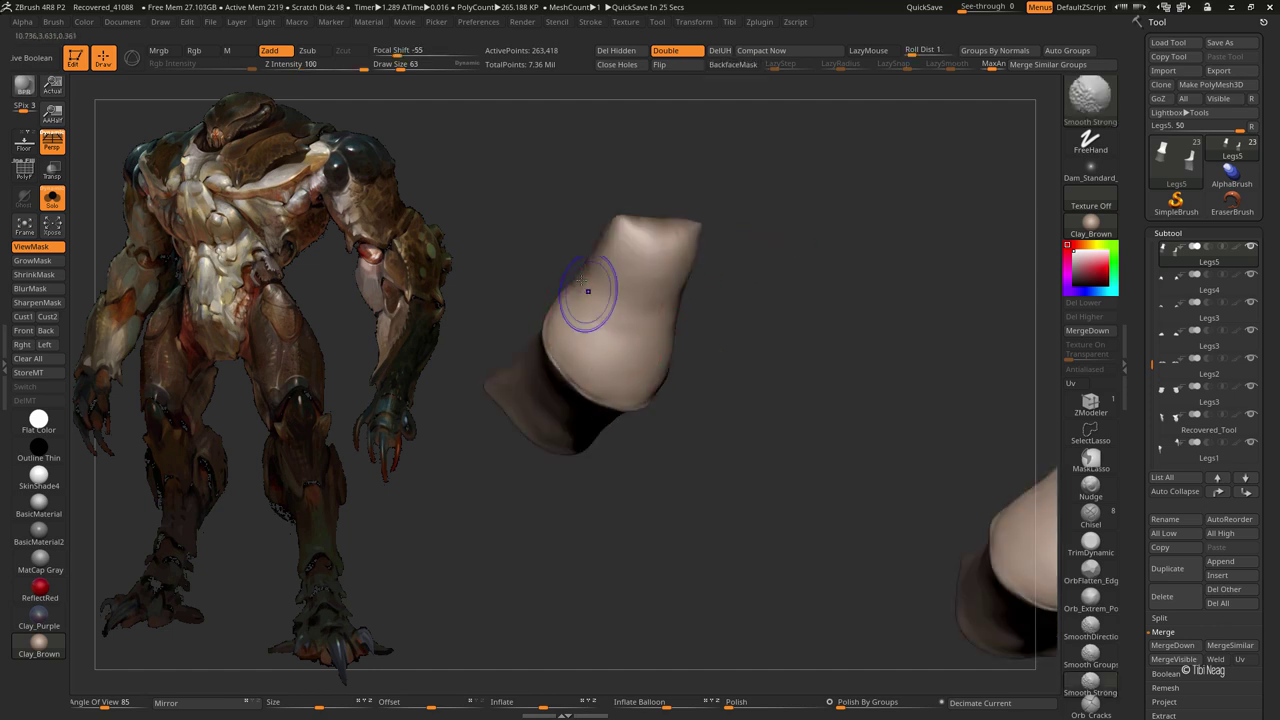
mouse_move(586, 286)
left_mouse_down("shift")
mouse_move(666, 296)
mouse_move(817, 206)
mouse_move(750, 124)
left_mouse_up("shift")
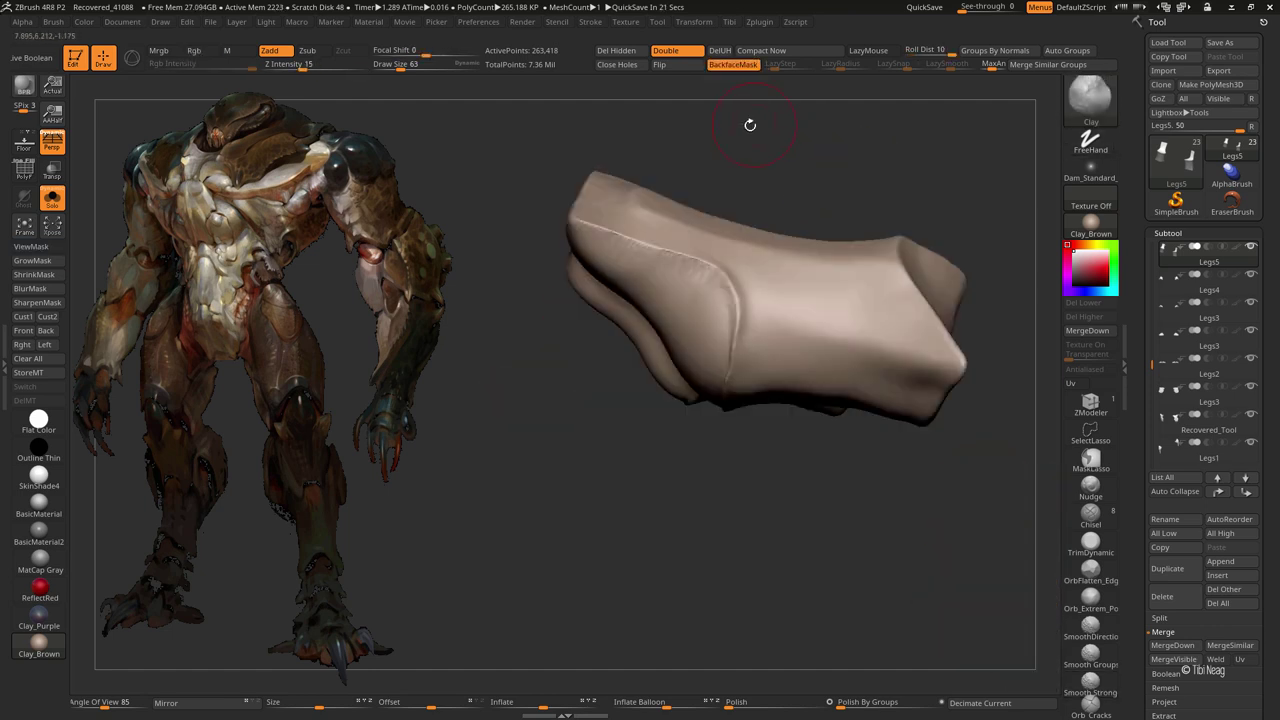
mouse_move(586, 534)
left_mouse_down()
mouse_move(623, 351)
mouse_move(600, 314)
left_mouse_up()
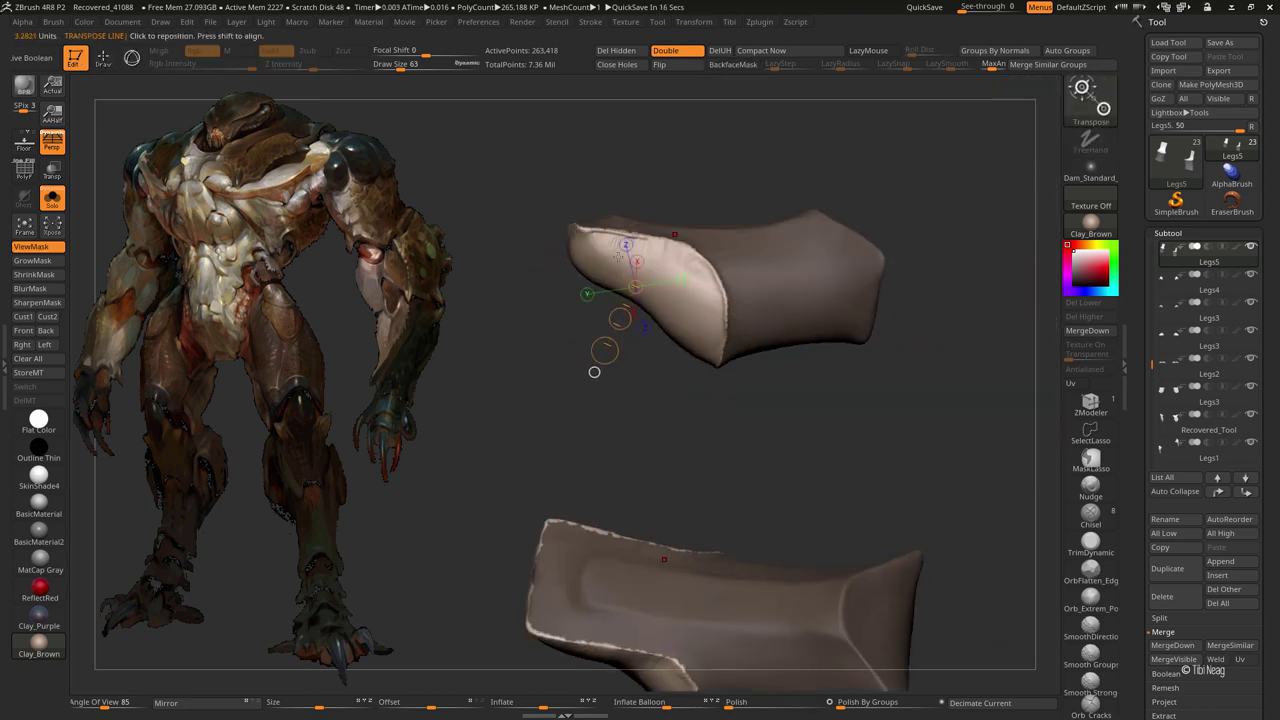
- Grow, blur and regrow the edge mask over both plates, then smooth them again
left_click(54, 260)
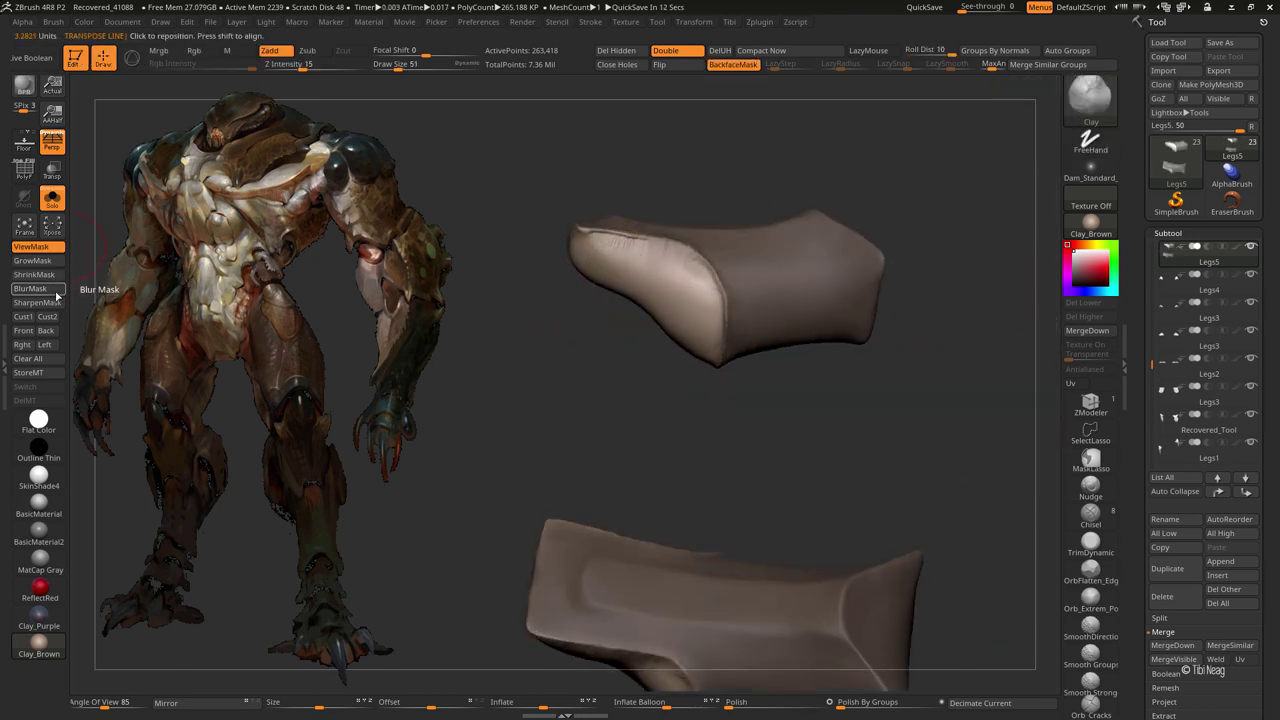
left_click(57, 296)
left_click(32, 260)
left_click_drag(634, 183, 700, 220, "shift")
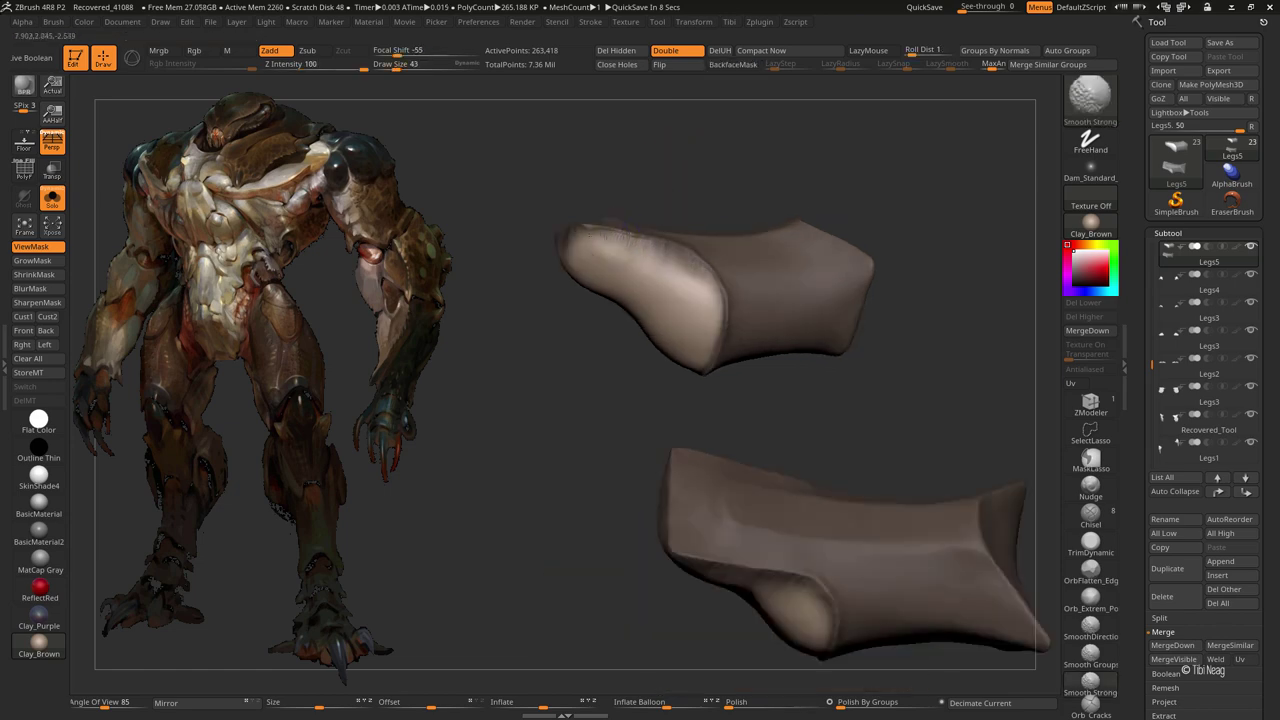
mouse_move(695, 302)
left_mouse_down()
mouse_move(660, 220)
mouse_move(684, 137)
mouse_move(763, 183)
mouse_move(849, 143)
left_mouse_up()
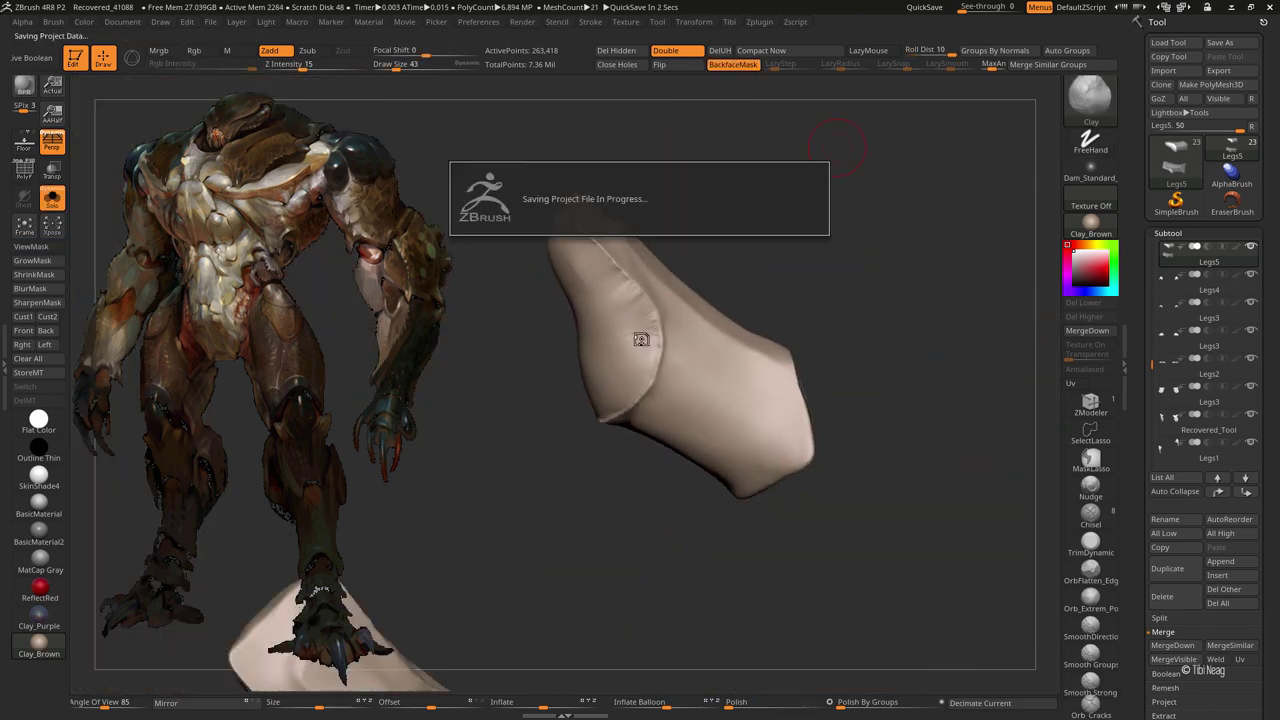
key("shift")
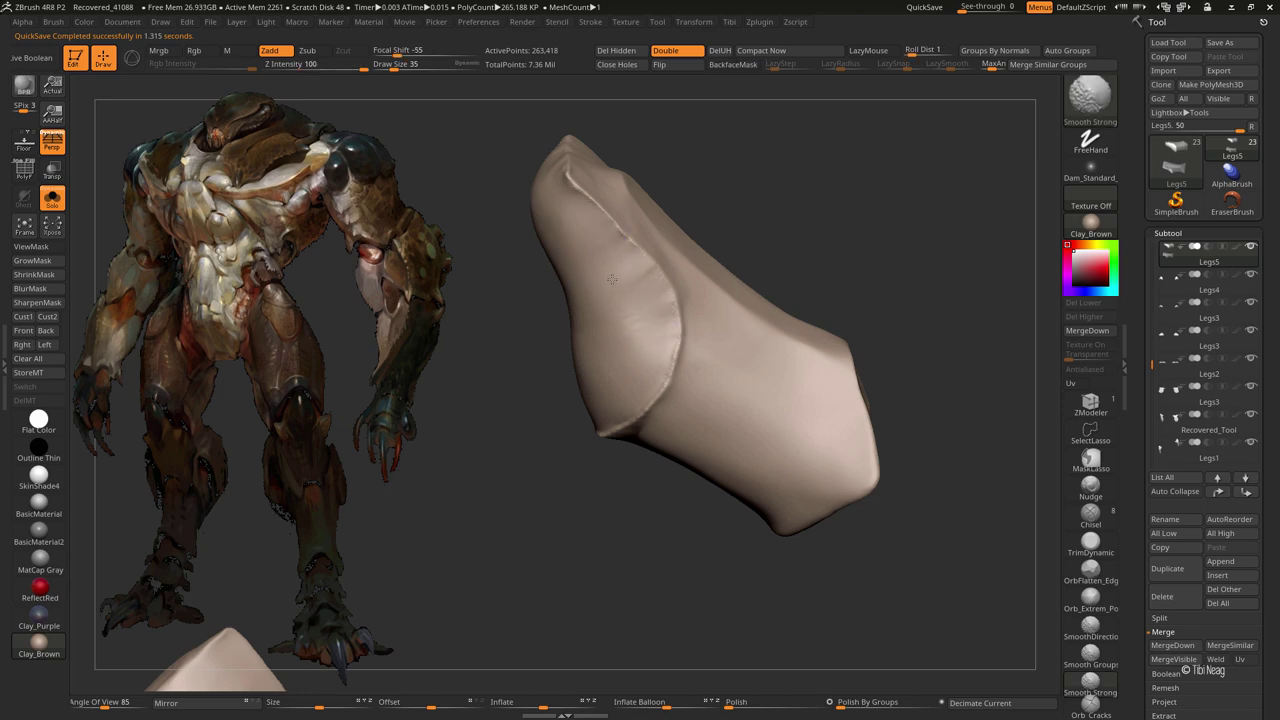
mouse_move(760, 200)
left_mouse_down()
mouse_move(800, 143)
mouse_move(534, 223)
mouse_move(803, 163)
mouse_move(800, 180)
mouse_move(677, 229)
left_mouse_up()
- Remesh the Legs5 piece with DynaMesh at resolution 64, then smooth and inspect it
scroll(1200, 500, "down", 5)
left_click(1171, 454)
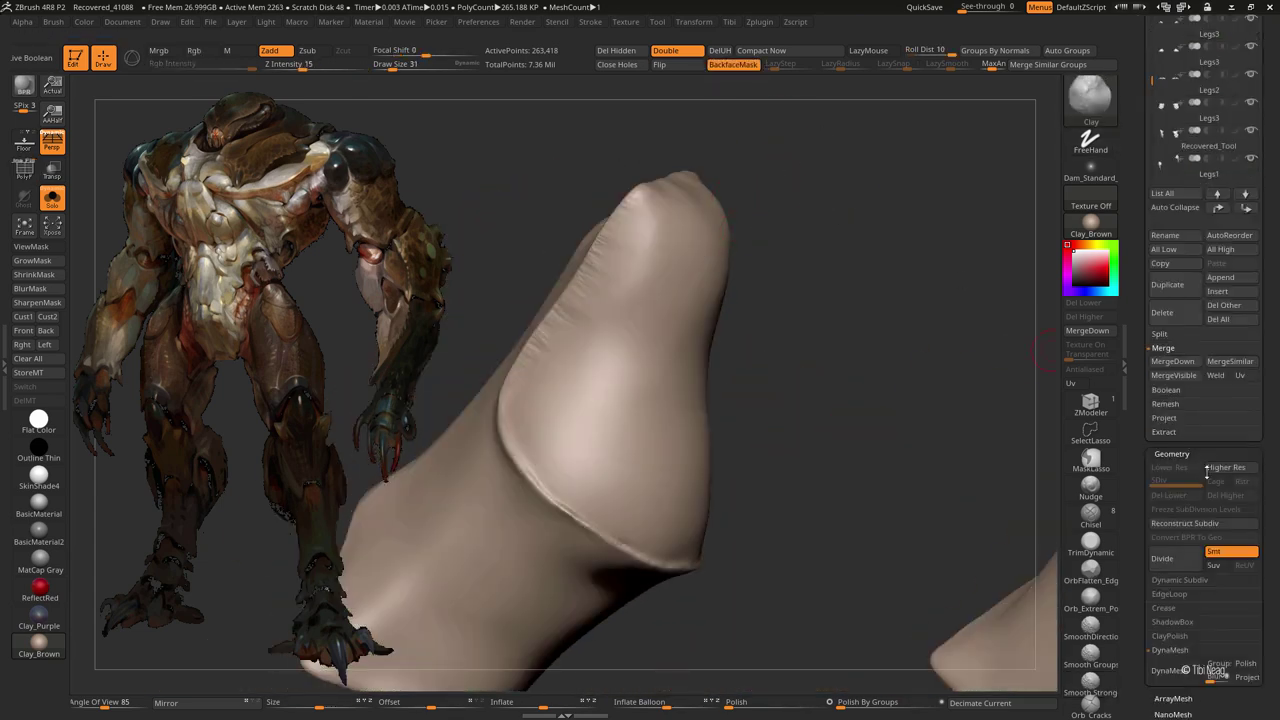
scroll(1230, 510, "down", 3)
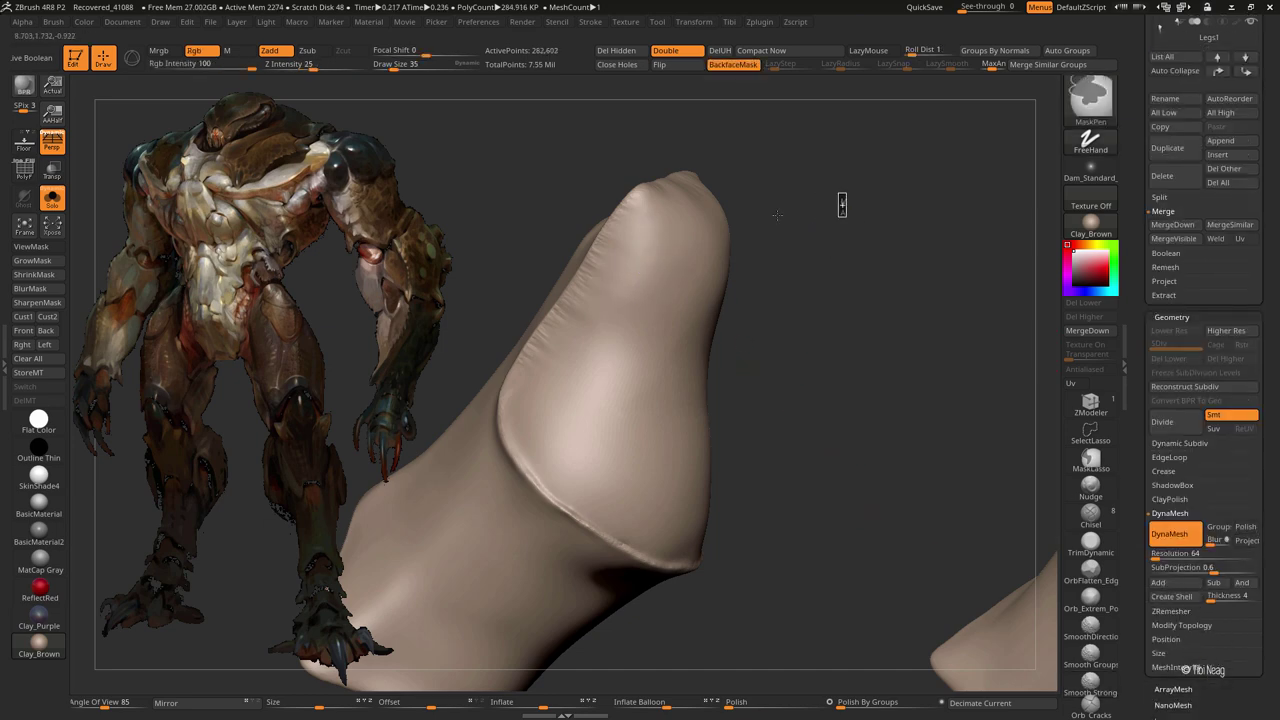
key("shift")
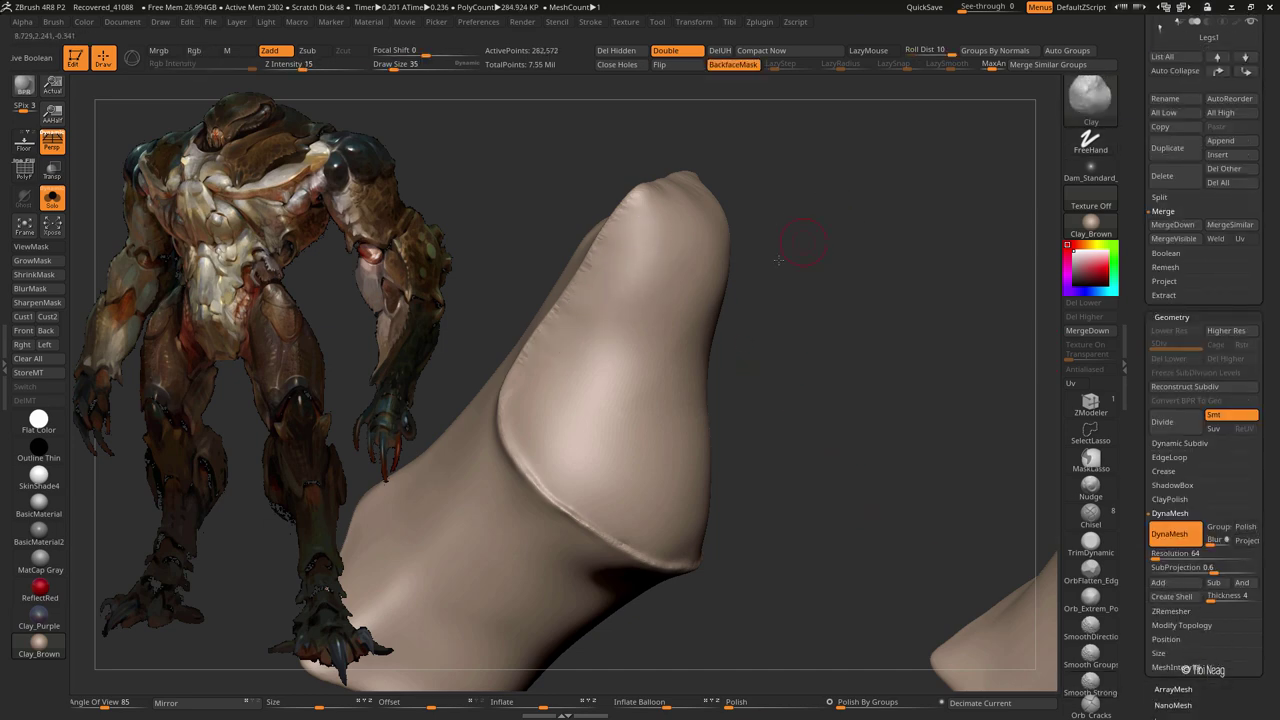
mouse_move(466, 229)
left_mouse_down()
mouse_move(634, 423)
mouse_move(429, 287)
mouse_move(523, 420)
mouse_move(860, 566)
mouse_move(557, 335)
mouse_move(593, 386)
left_mouse_up()
mouse_move(509, 296)
left_mouse_down()
mouse_move(590, 425)
mouse_move(608, 371)
left_mouse_up()
left_click_drag(681, 274, 610, 367)
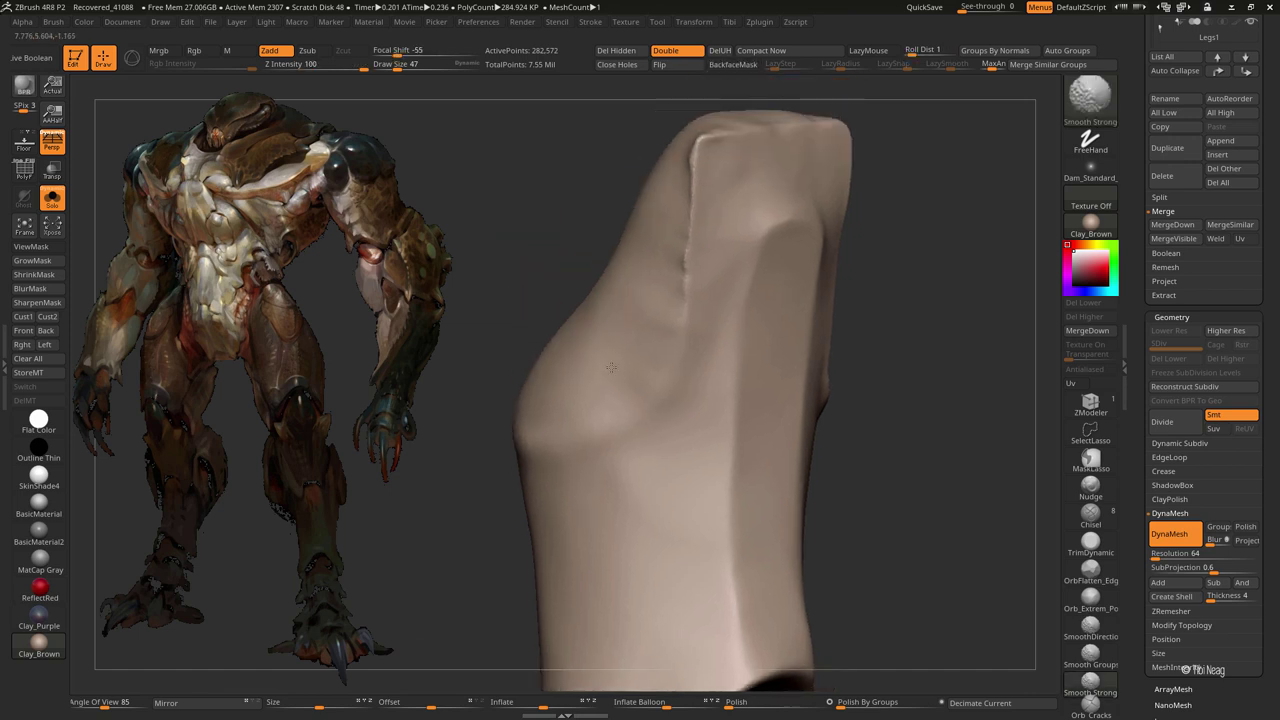
mouse_move(694, 149)
left_mouse_down()
mouse_move(849, 217)
mouse_move(783, 206)
left_mouse_up()
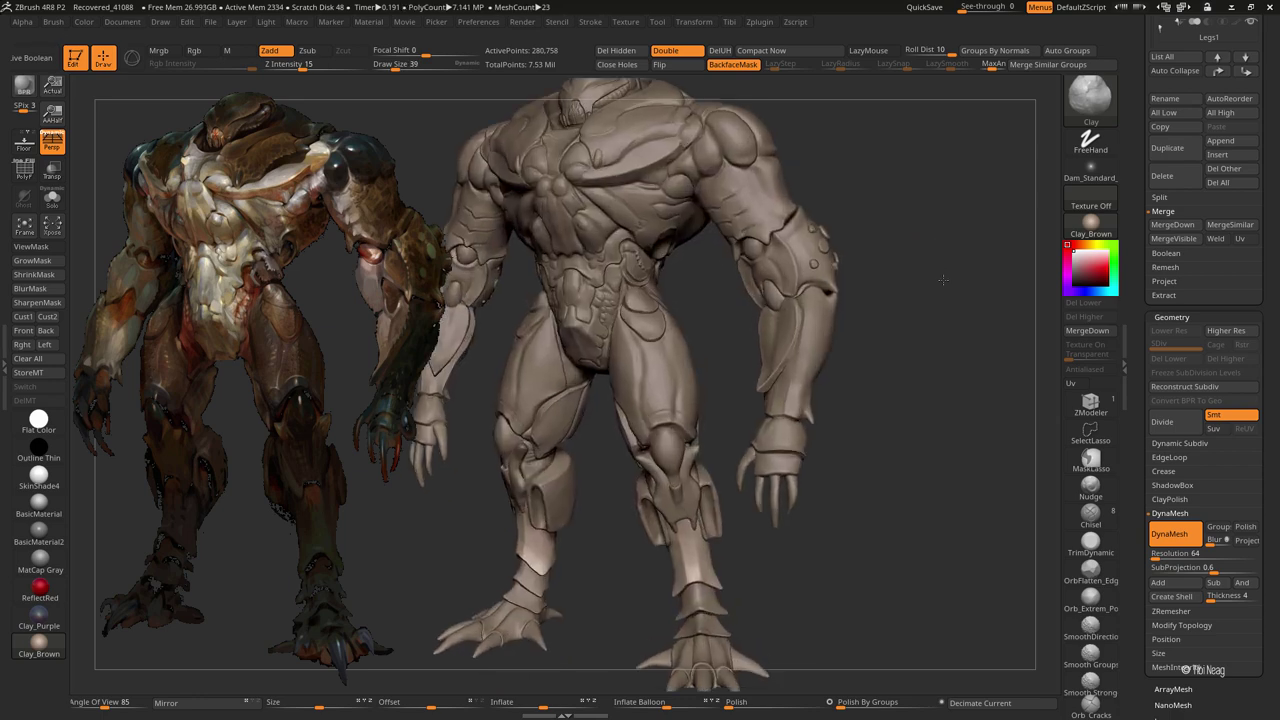
- Solo the wrist cuff and carve a curved groove across it with DamStandard
left_click(757, 363, "alt")
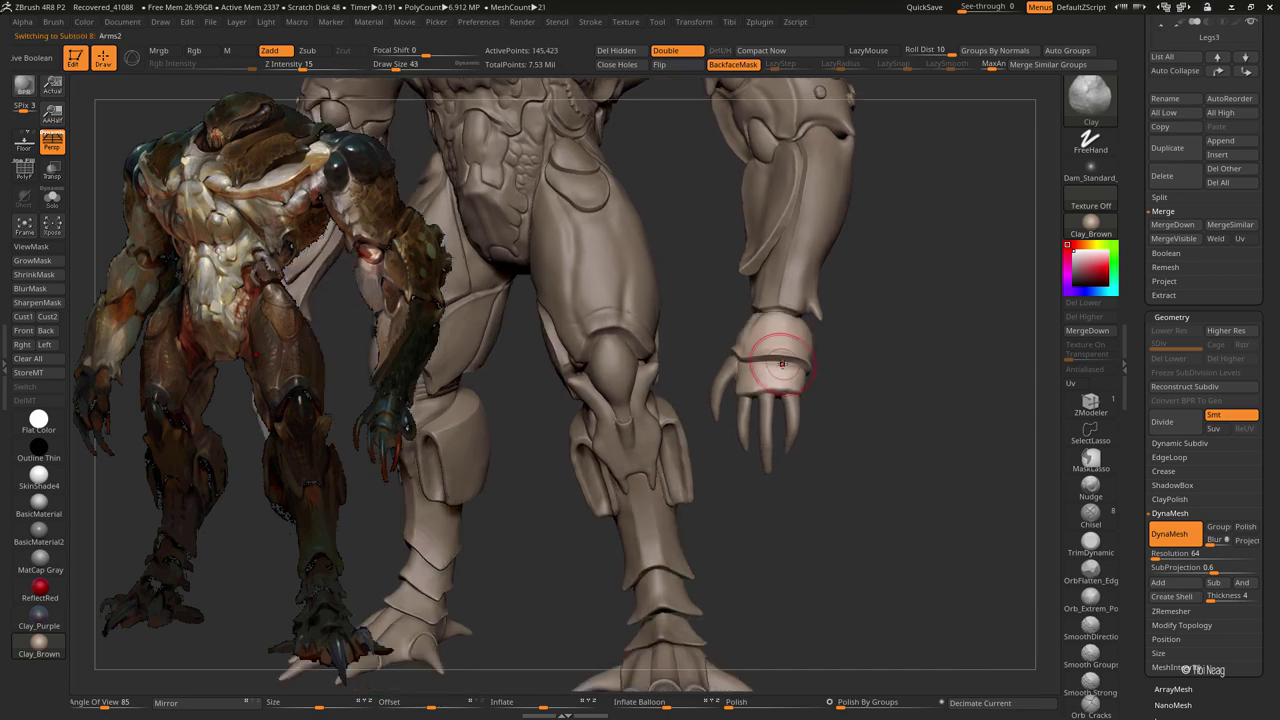
key("shift+f")
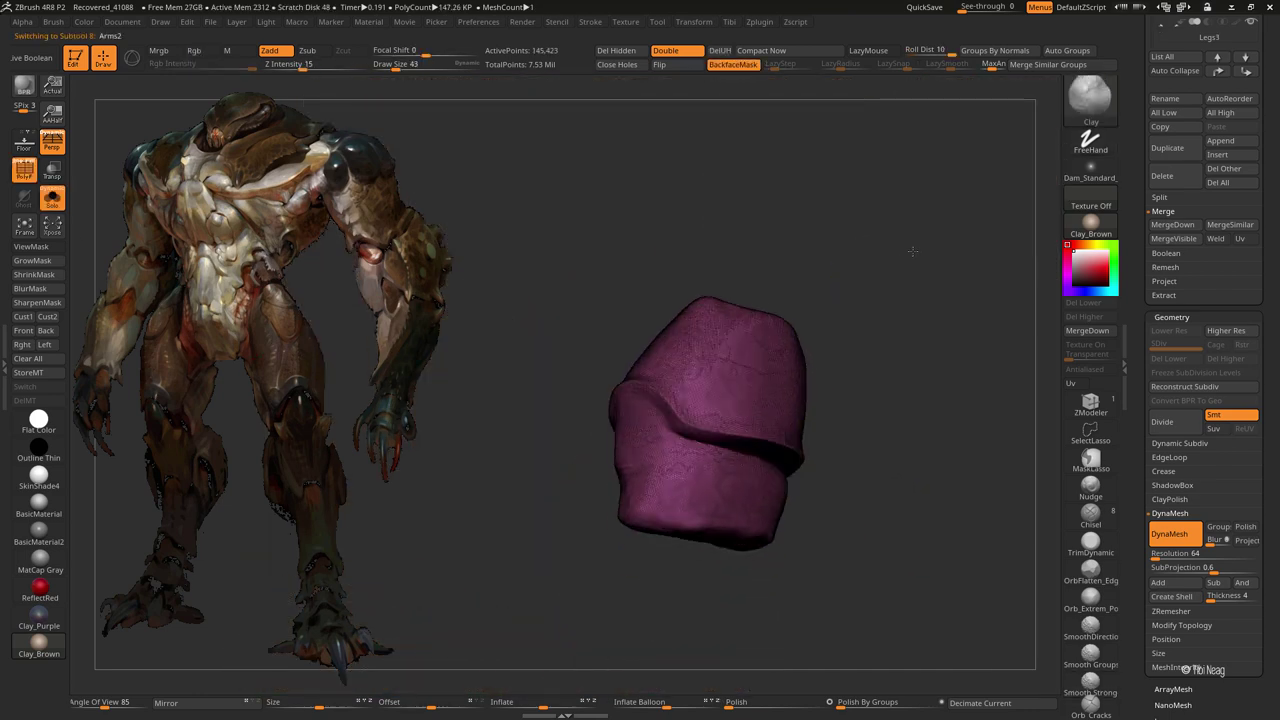
left_click_drag(713, 370, 615, 315)
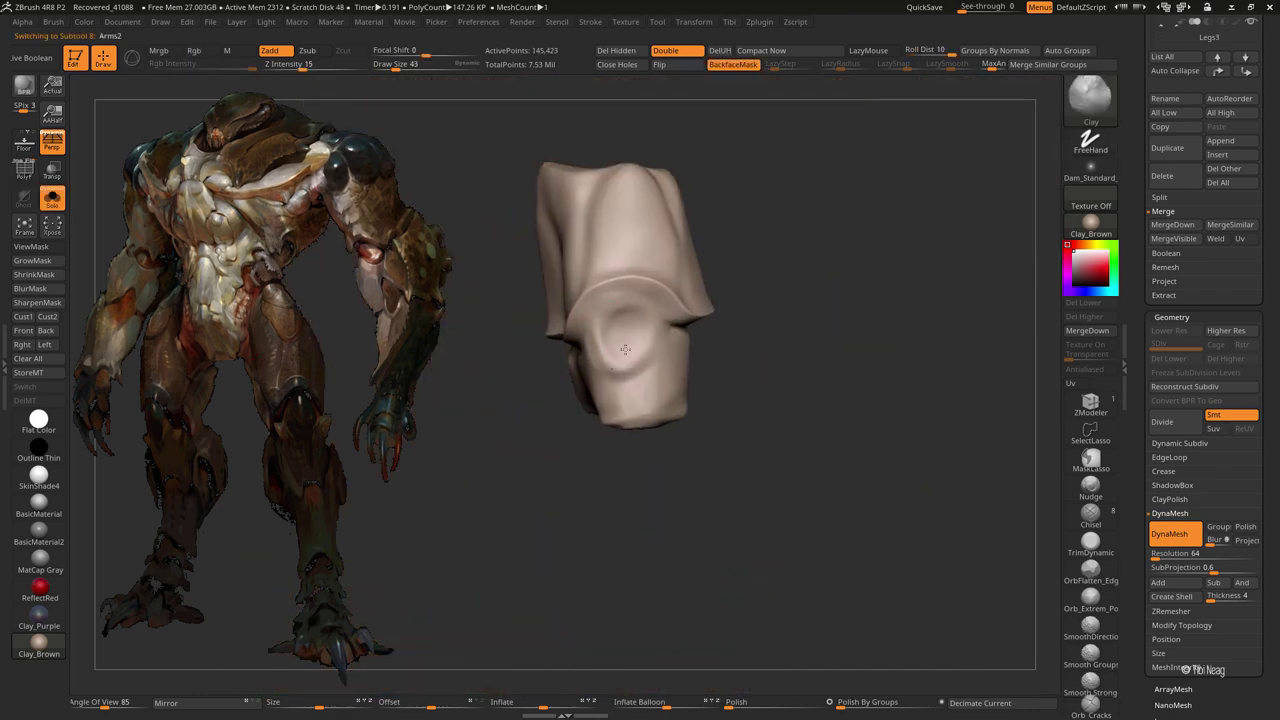
key("b")
key("d")
key("s")
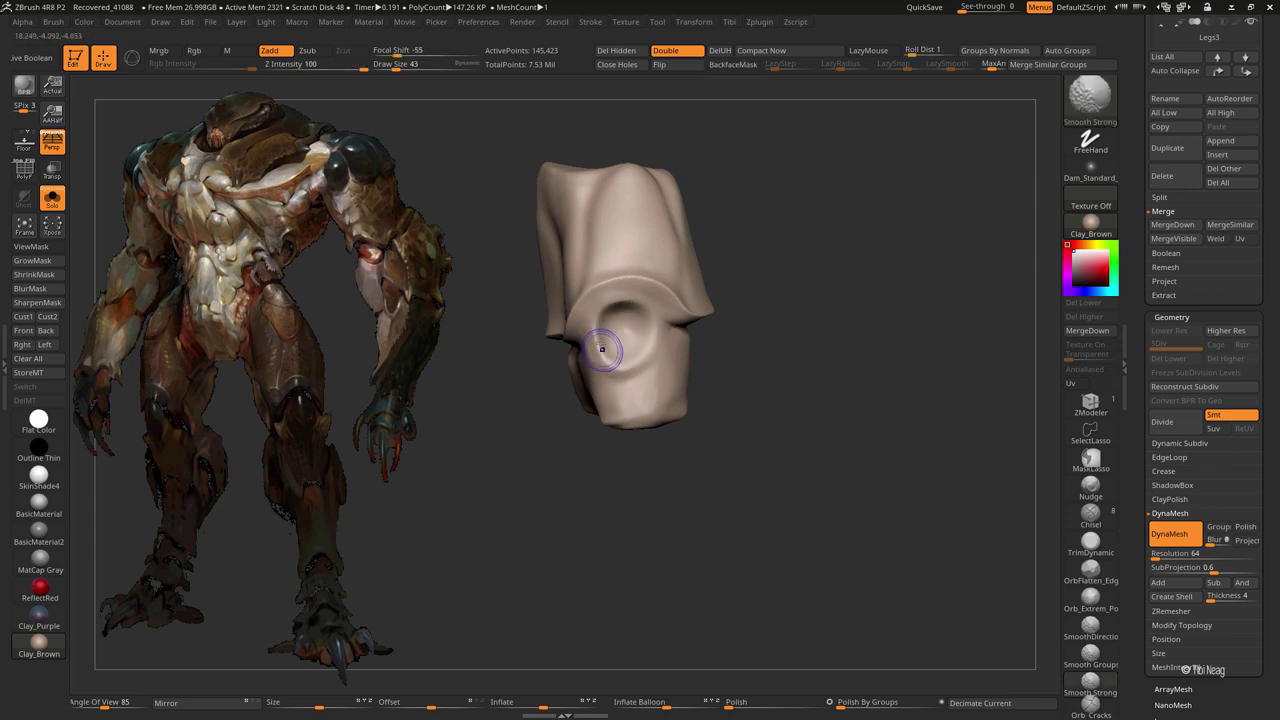
mouse_move(783, 294)
left_mouse_down()
mouse_move(584, 316)
mouse_move(572, 355)
left_mouse_up()
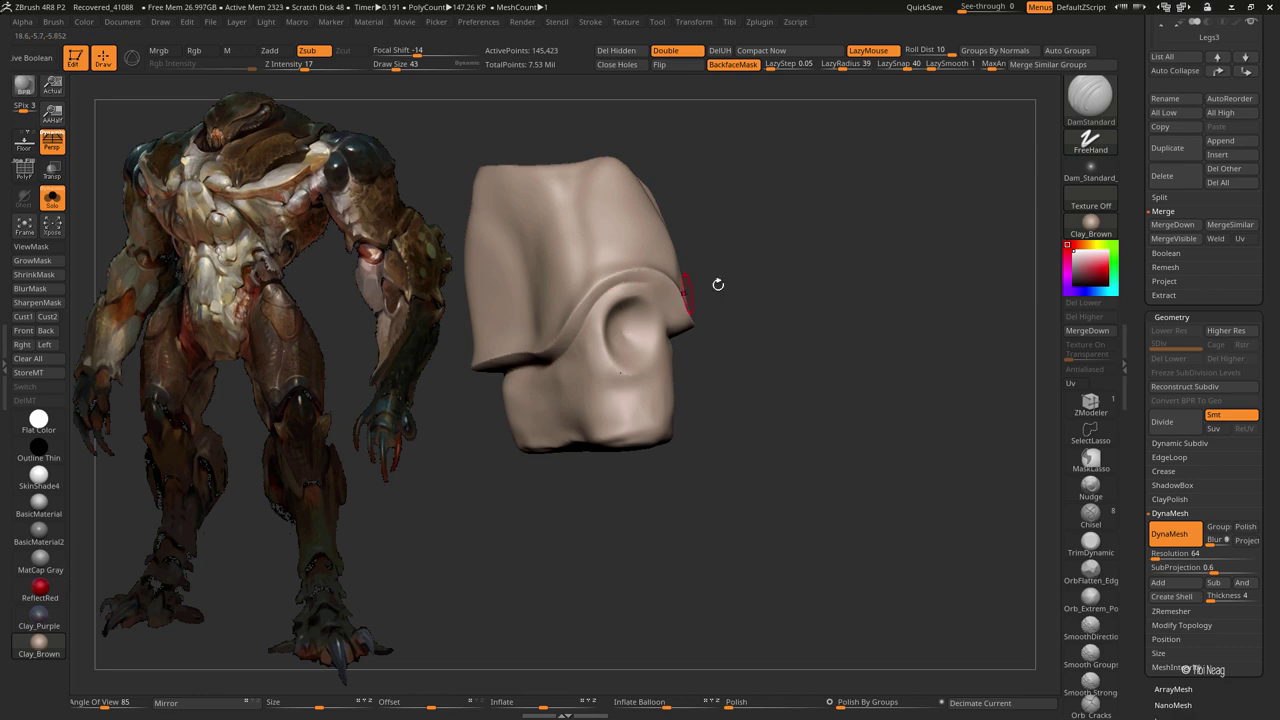
mouse_move(717, 284)
left_mouse_down()
mouse_move(620, 277)
mouse_move(654, 331)
mouse_move(608, 206)
mouse_move(548, 261)
mouse_move(827, 204)
left_mouse_up()
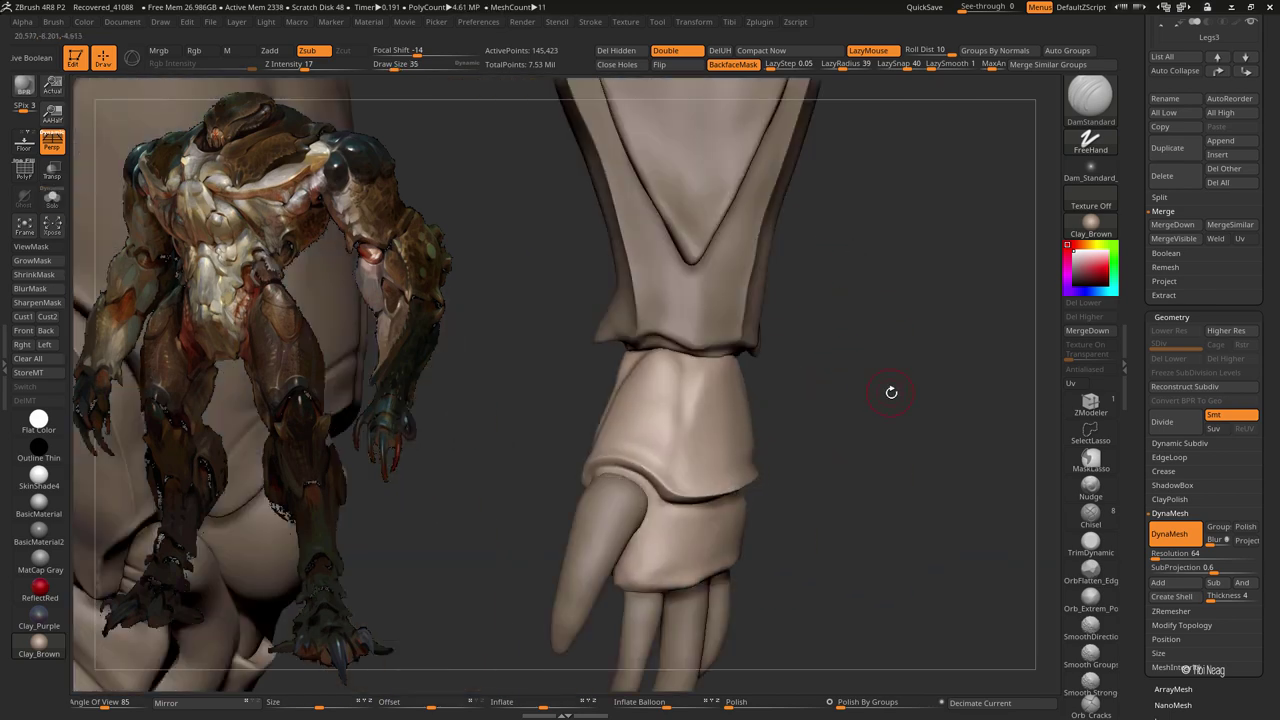
left_click_drag(891, 392, 899, 382)
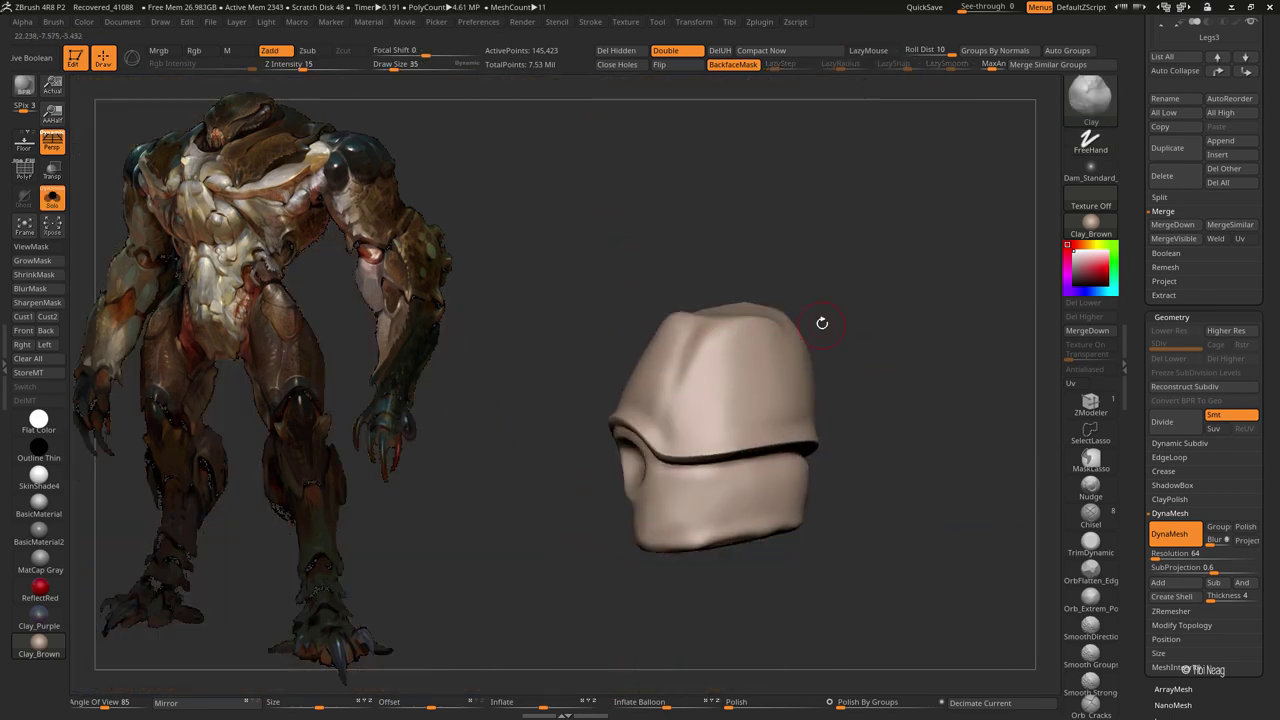
- Smooth the cuff's crease, toggling Solo to check it against the hand, and make Arms1 active
key("shift")
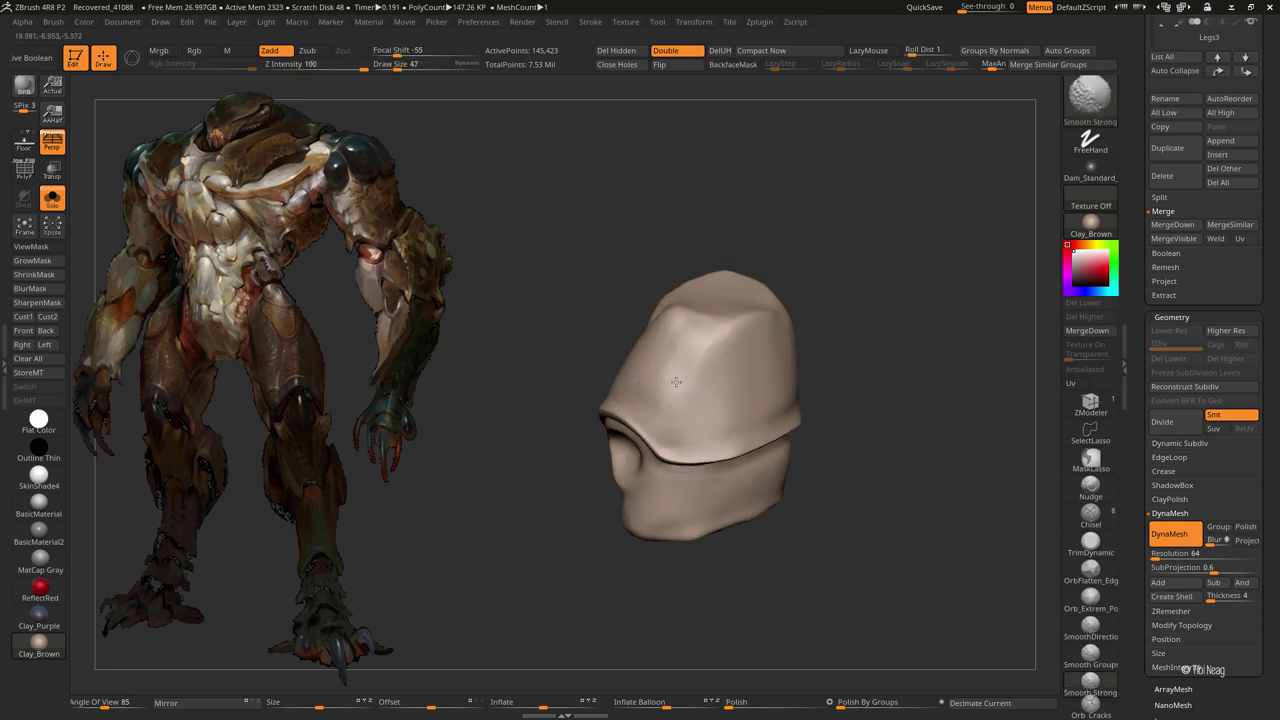
mouse_move(830, 330)
left_mouse_down()
mouse_move(866, 243)
mouse_move(807, 269)
left_mouse_up()
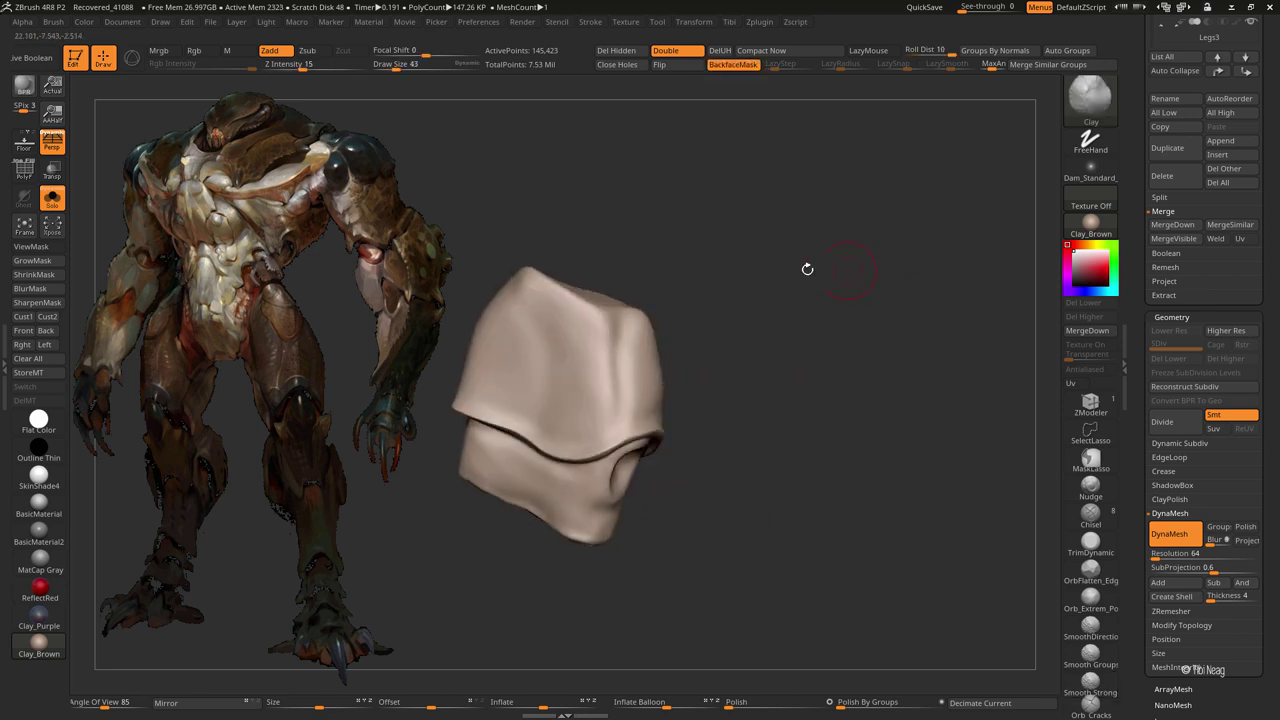
key("shift")
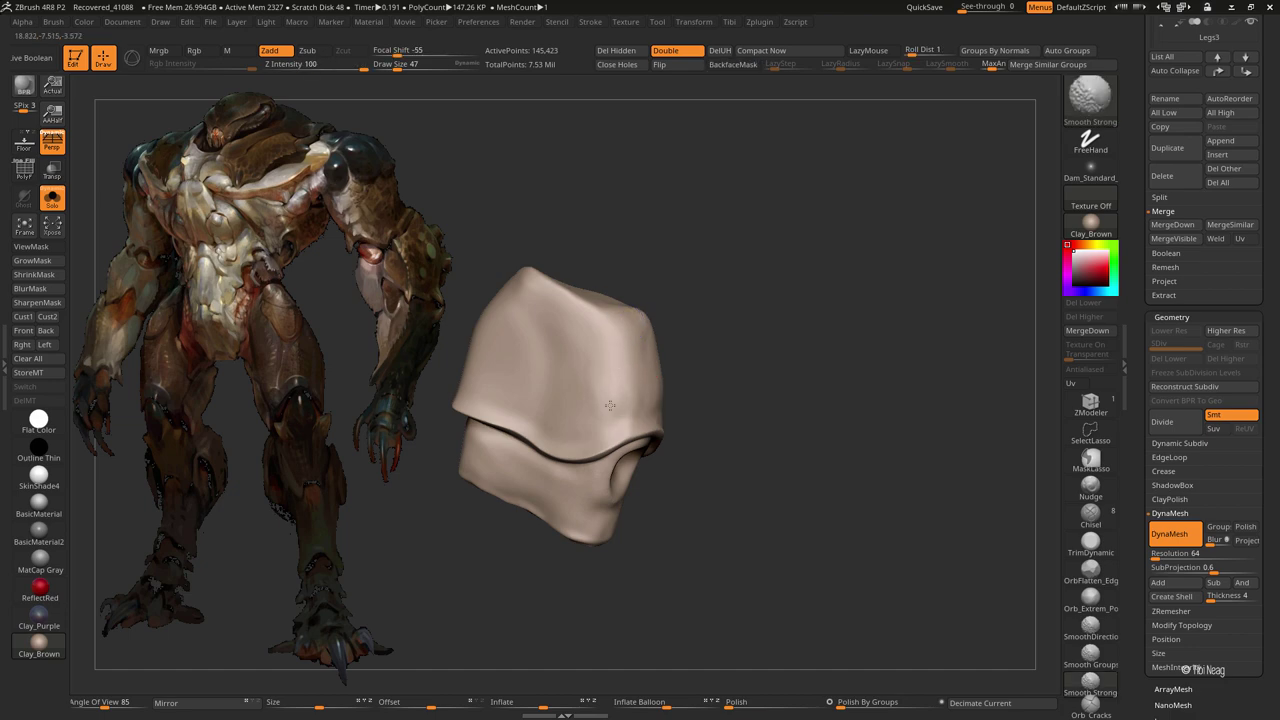
key("ctrl+shift+s")
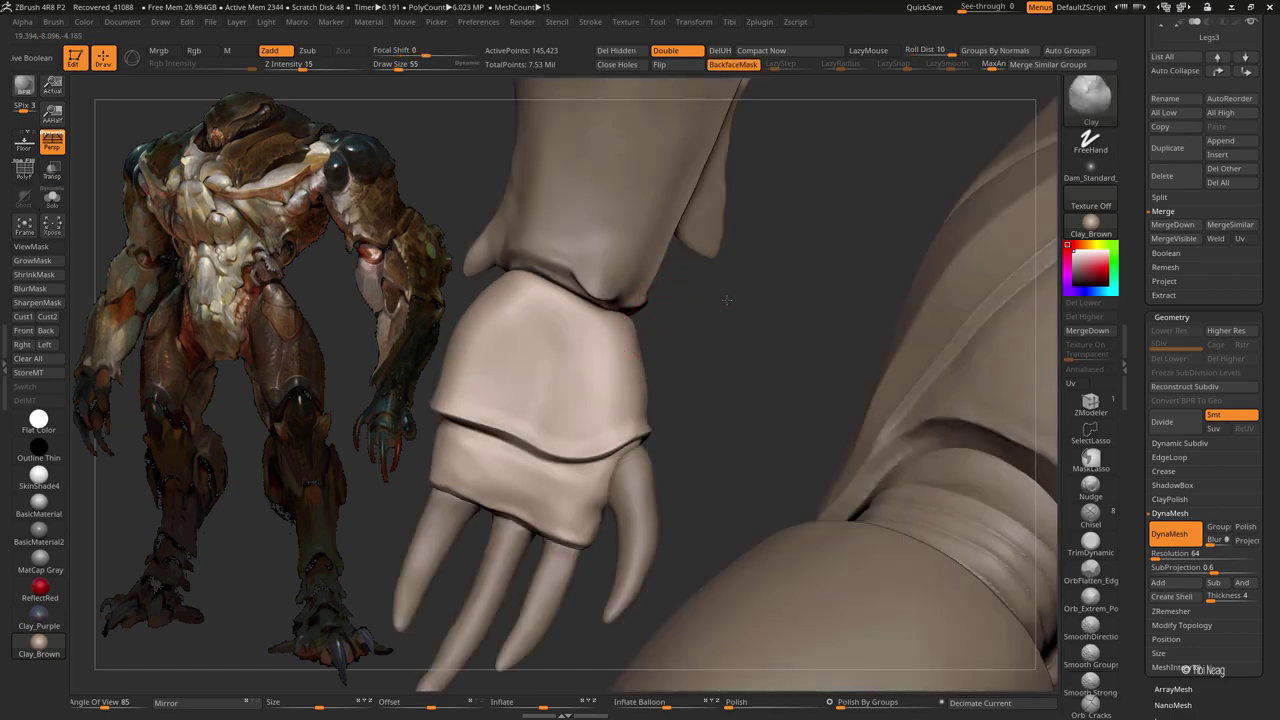
key("ctrl+shift+s")
key("b")
key("d")
key("s")
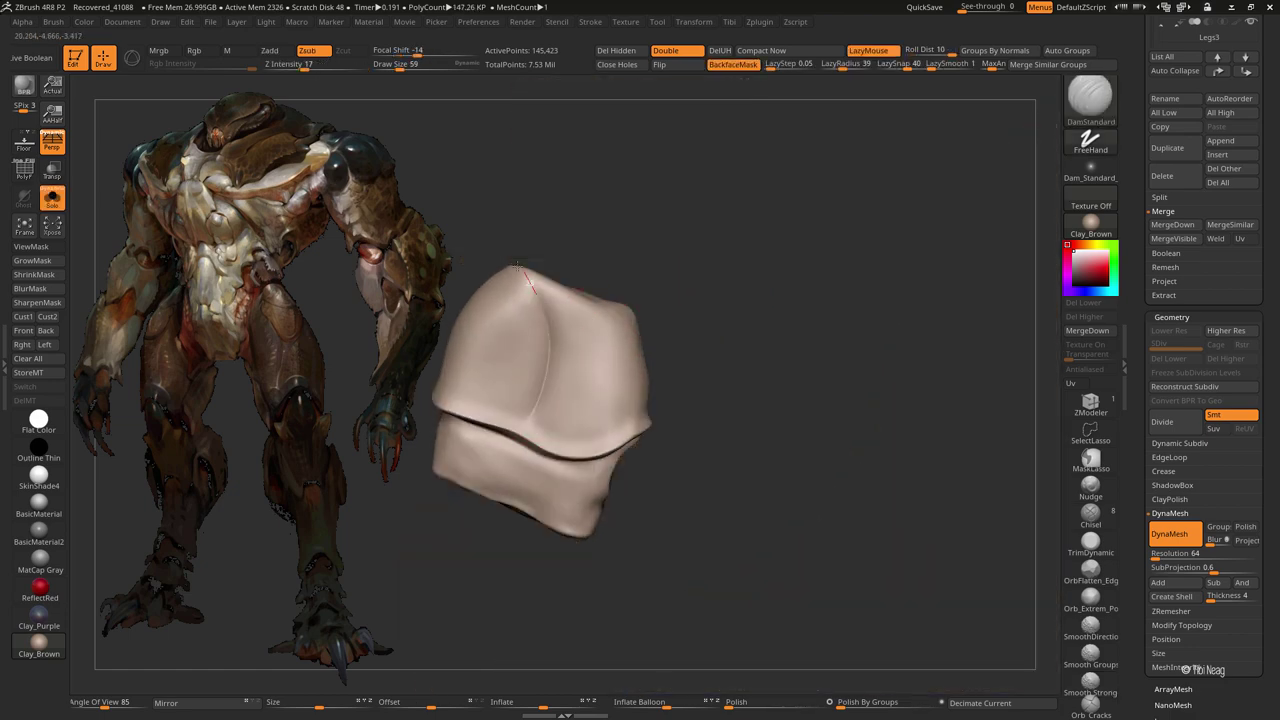
key("ctrl+shift+s")
key("ctrl+shift+s")
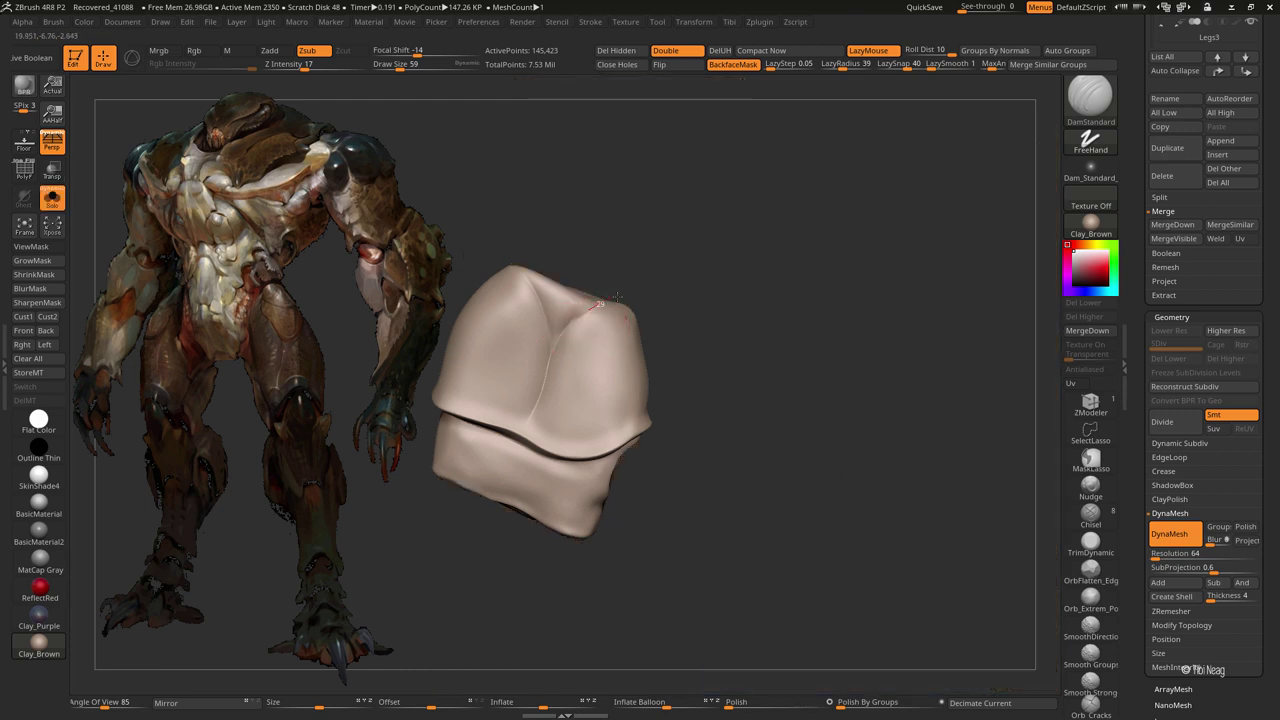
left_click_drag(617, 297, 549, 348, "shift")
key("ctrl+shift+s")
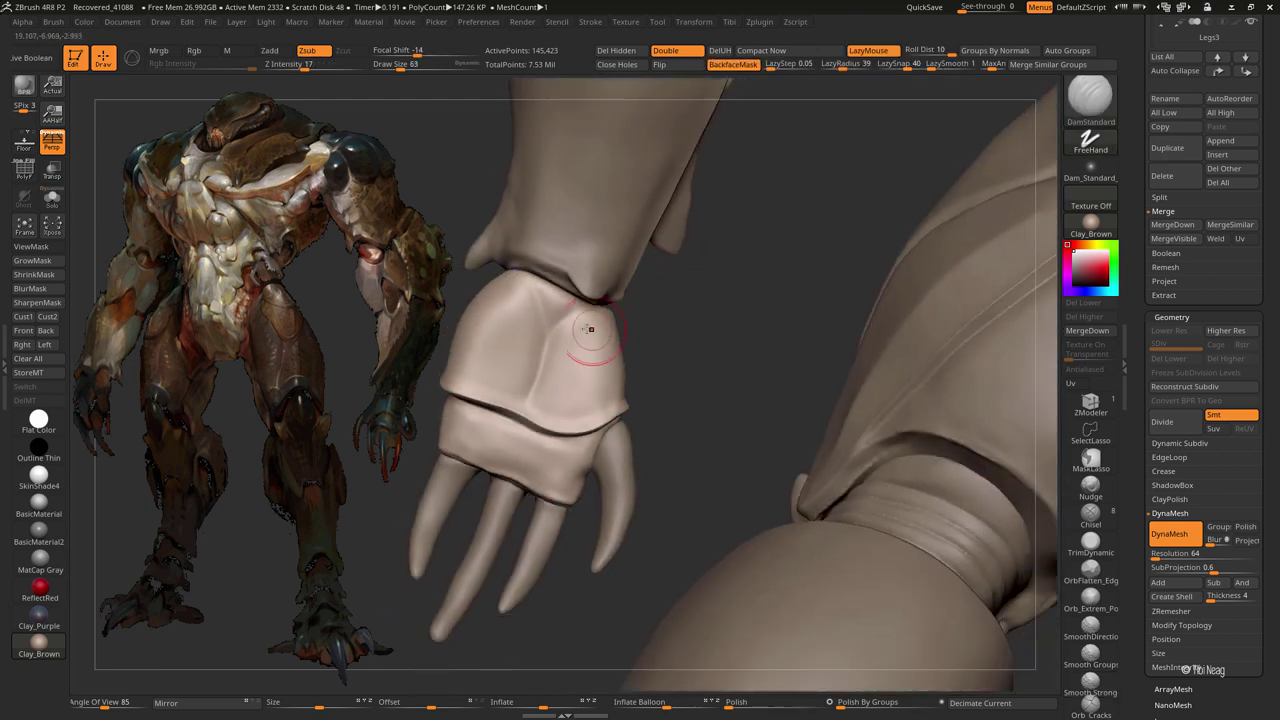
left_click(537, 272, "alt")
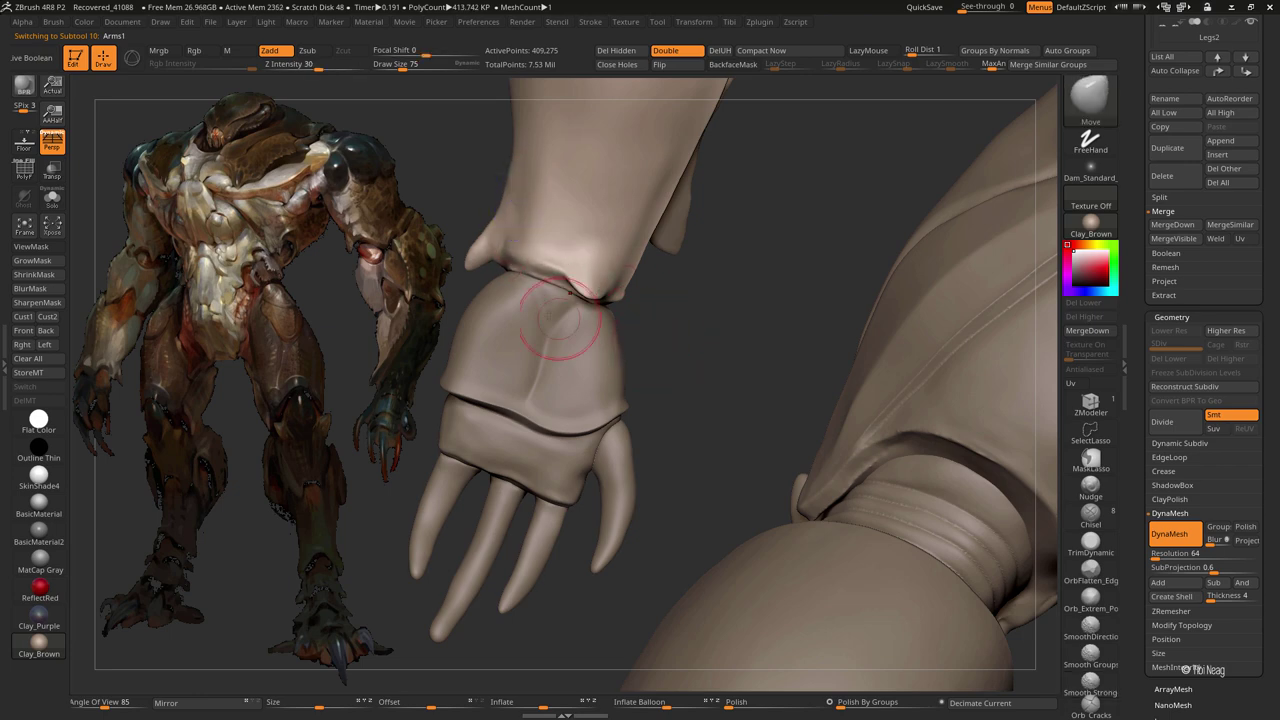
- Select the Arms1 claw fingers, solo and orbit them, then show all meshes again
right_click_drag(555, 320, 533, 360)
left_click(480, 413, "alt")
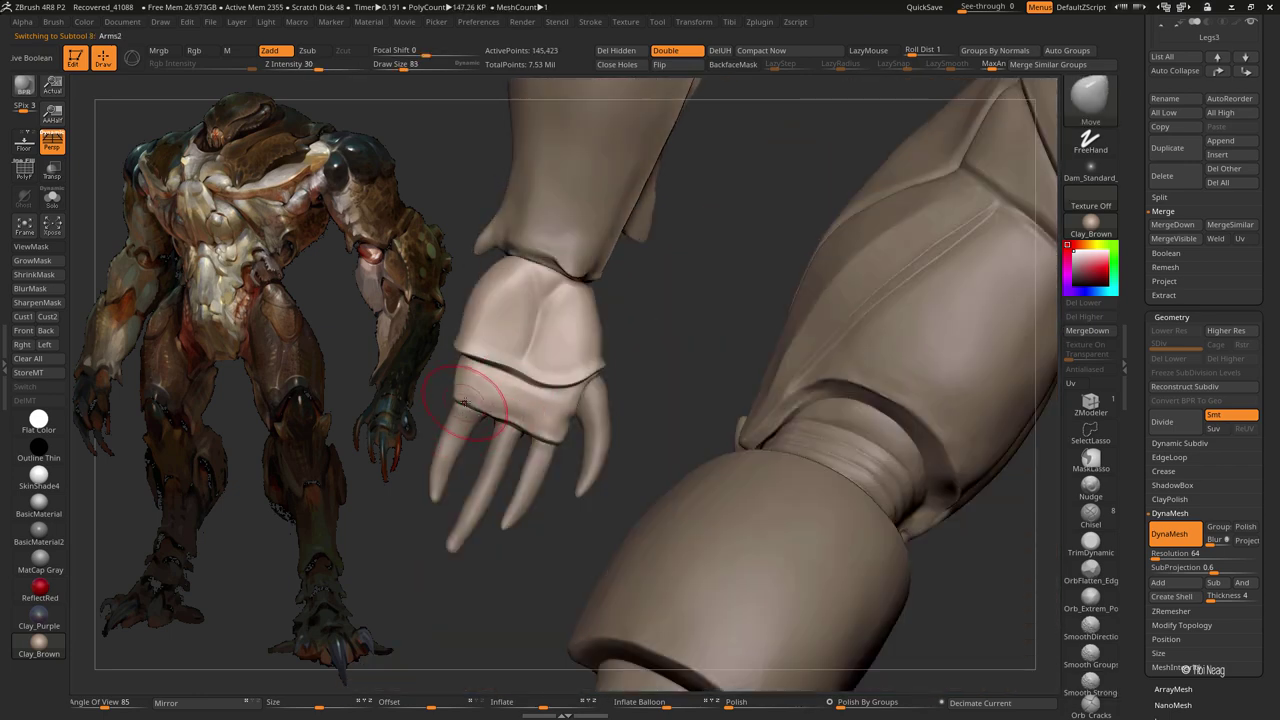
left_click(455, 418, "alt")
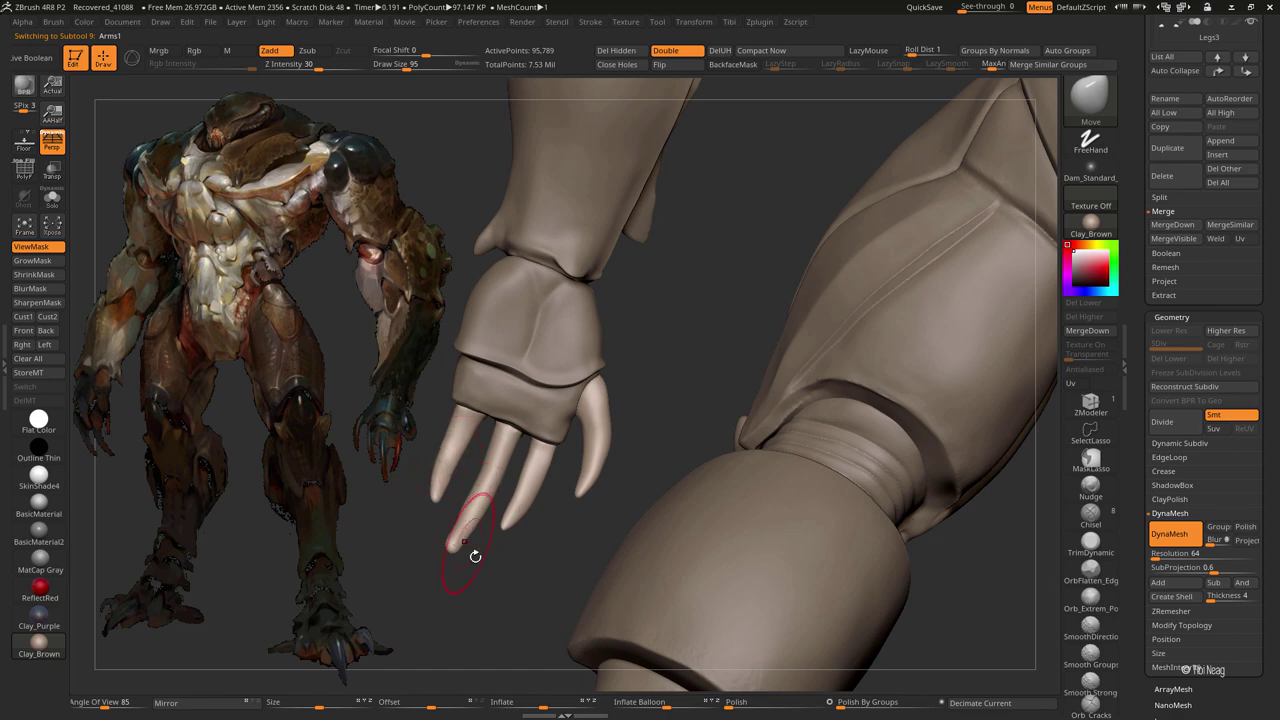
key("ctrl+shift+s")
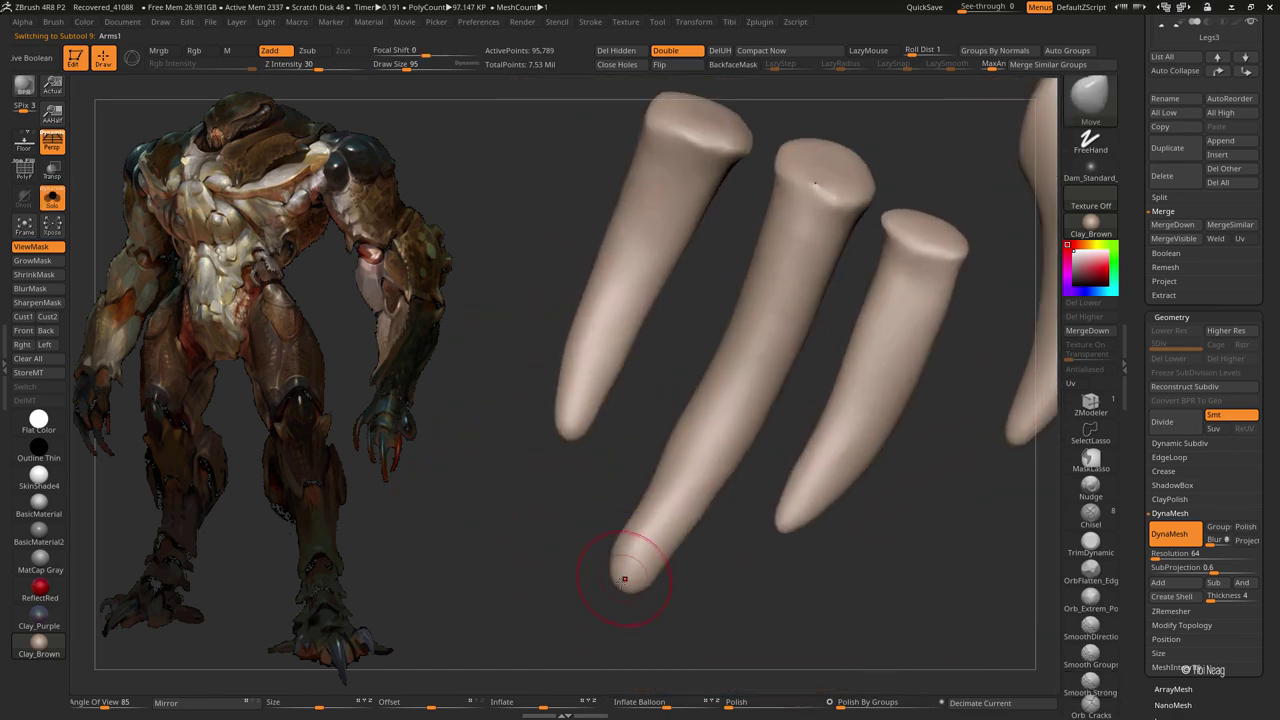
right_click_drag(624, 578, 621, 570)
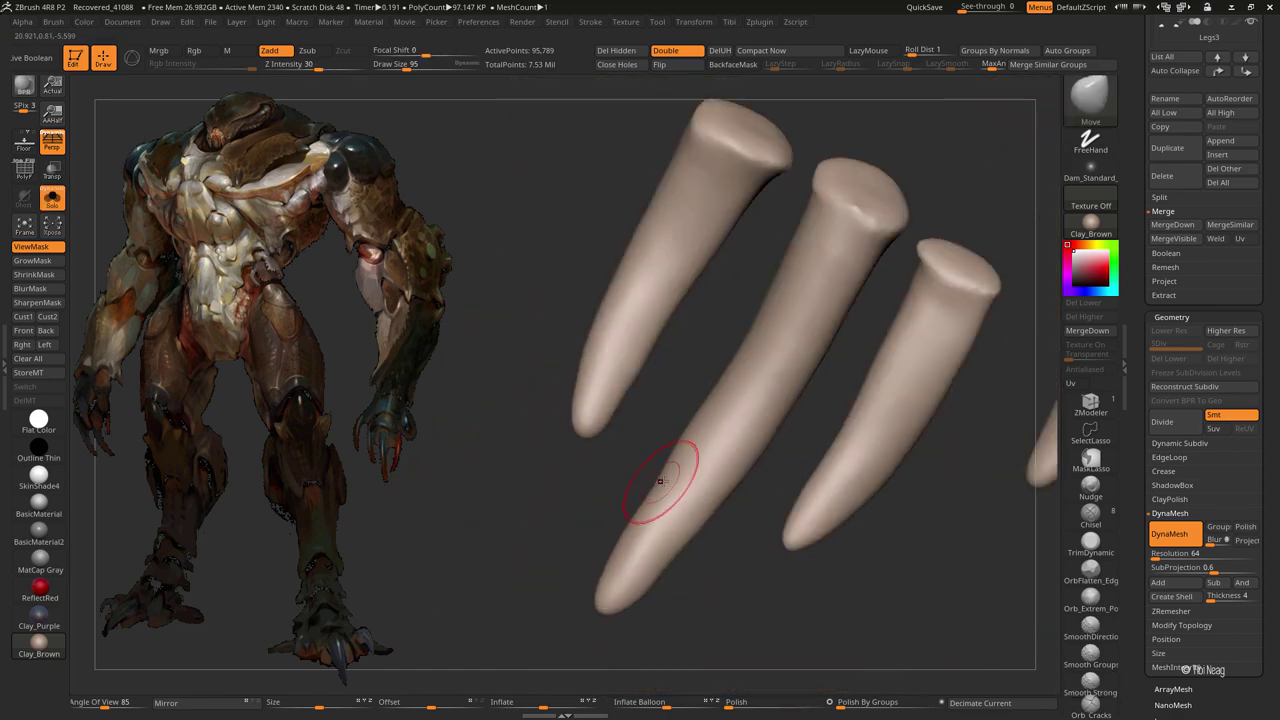
mouse_move(580, 508)
right_mouse_down("ctrl")
mouse_move(580, 420)
mouse_move(785, 213)
mouse_move(614, 300)
mouse_move(774, 277)
right_mouse_up("ctrl")
key("ctrl+shift+s")
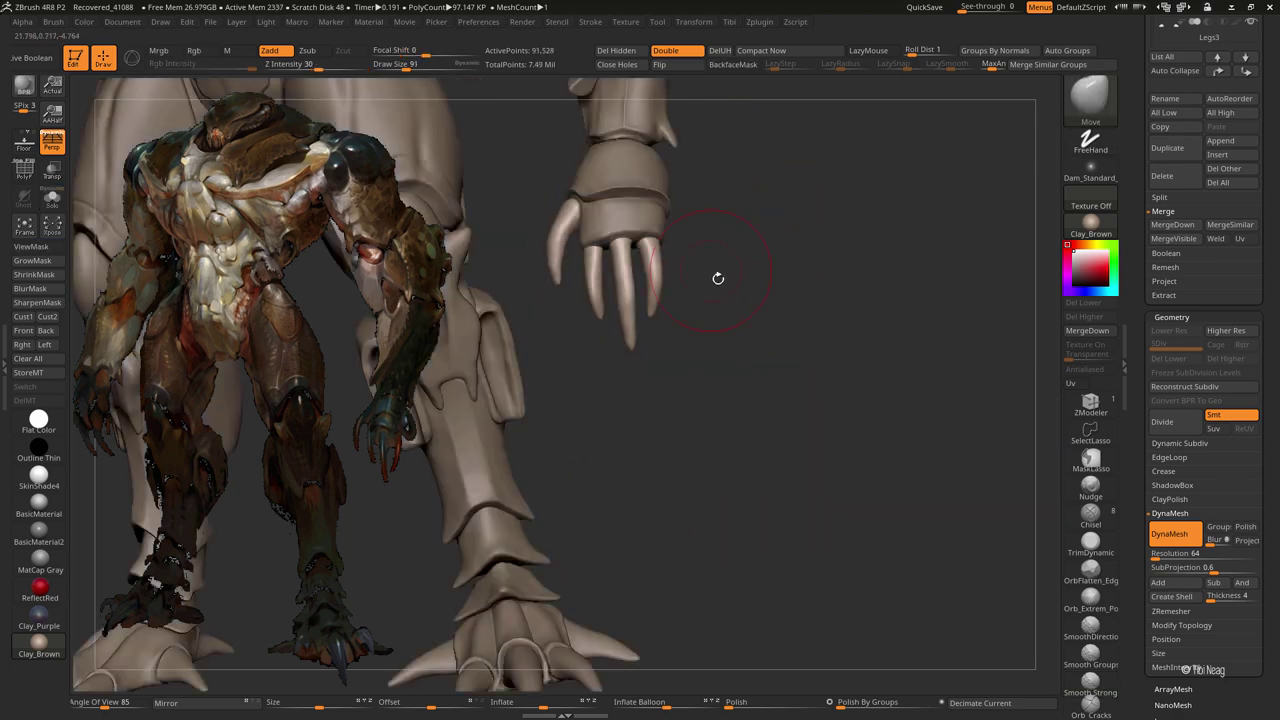
- Solo the Arms2 cuff and smooth its inner ridge into a rounded bowl-shaped hollow
left_click(770, 471, "alt")
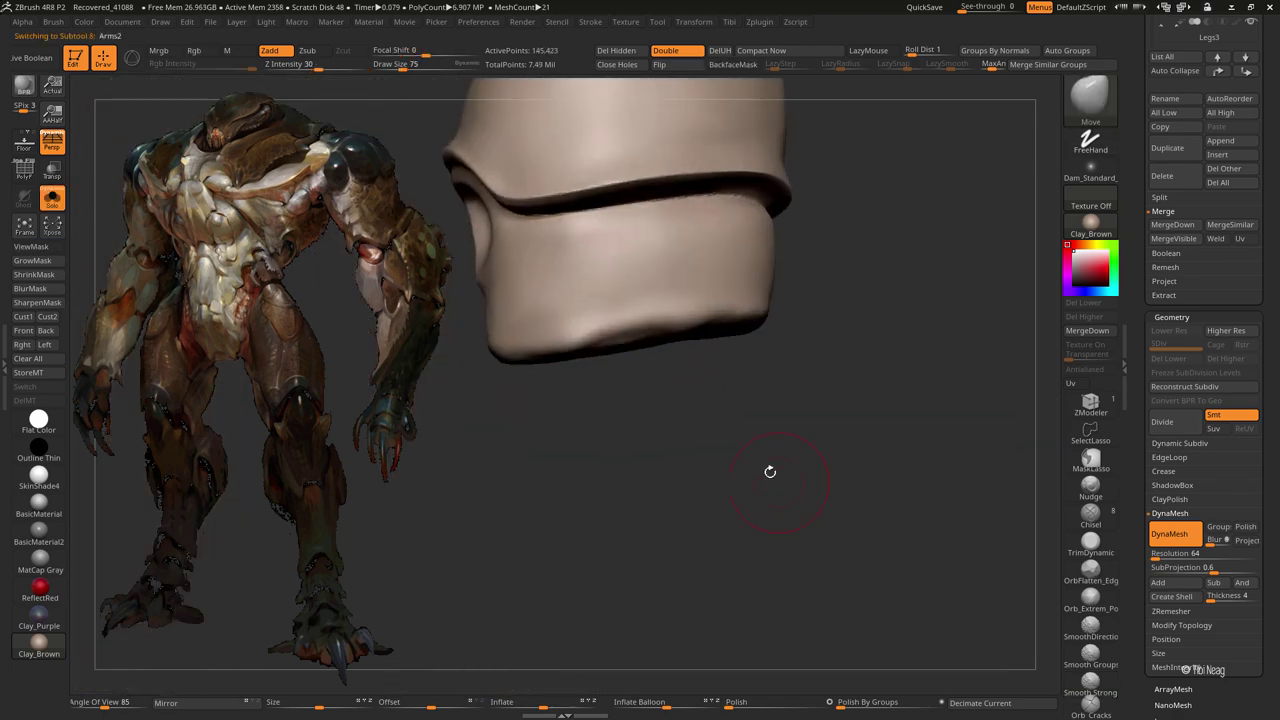
mouse_move(723, 306)
right_mouse_down("alt")
mouse_move(779, 302)
mouse_move(854, 366)
right_mouse_up("alt")
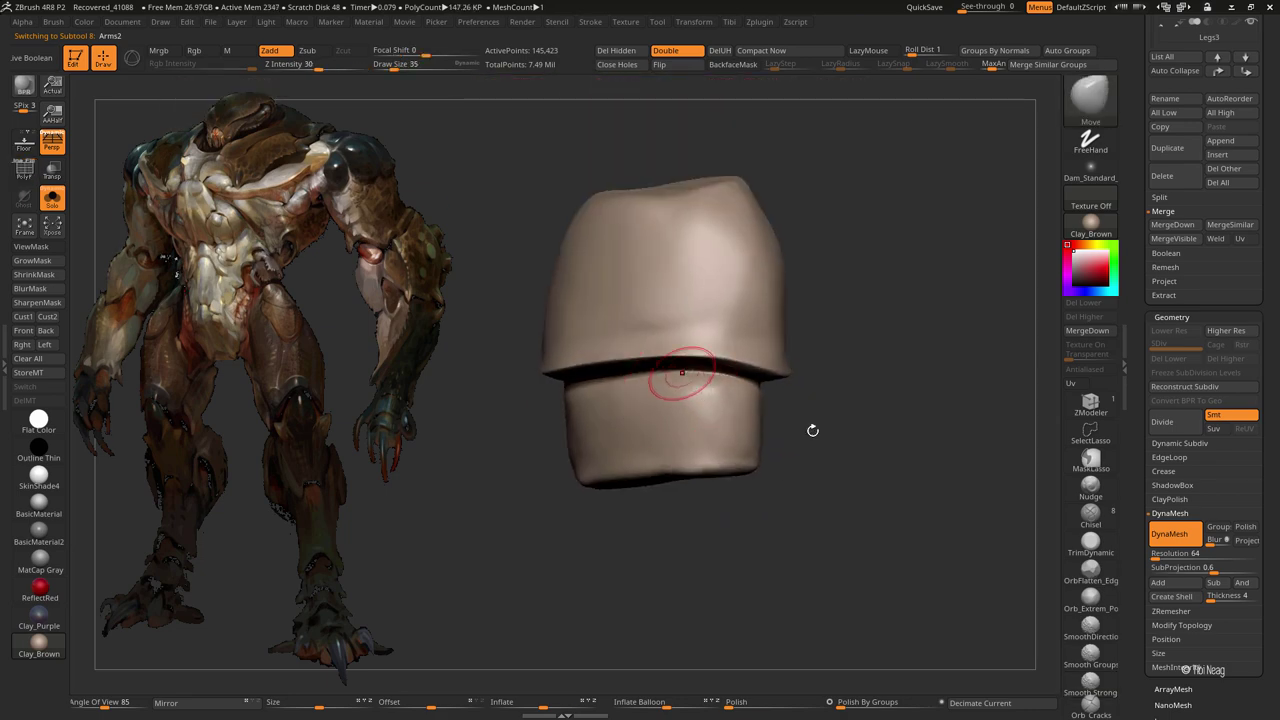
left_click_drag(812, 430, 657, 500)
mouse_move(657, 500)
right_mouse_down("ctrl")
mouse_move(496, 464)
mouse_move(462, 414)
right_mouse_up("ctrl")
mouse_move(493, 347)
right_mouse_down()
mouse_move(456, 354)
mouse_move(483, 358)
right_mouse_up()
key("space")
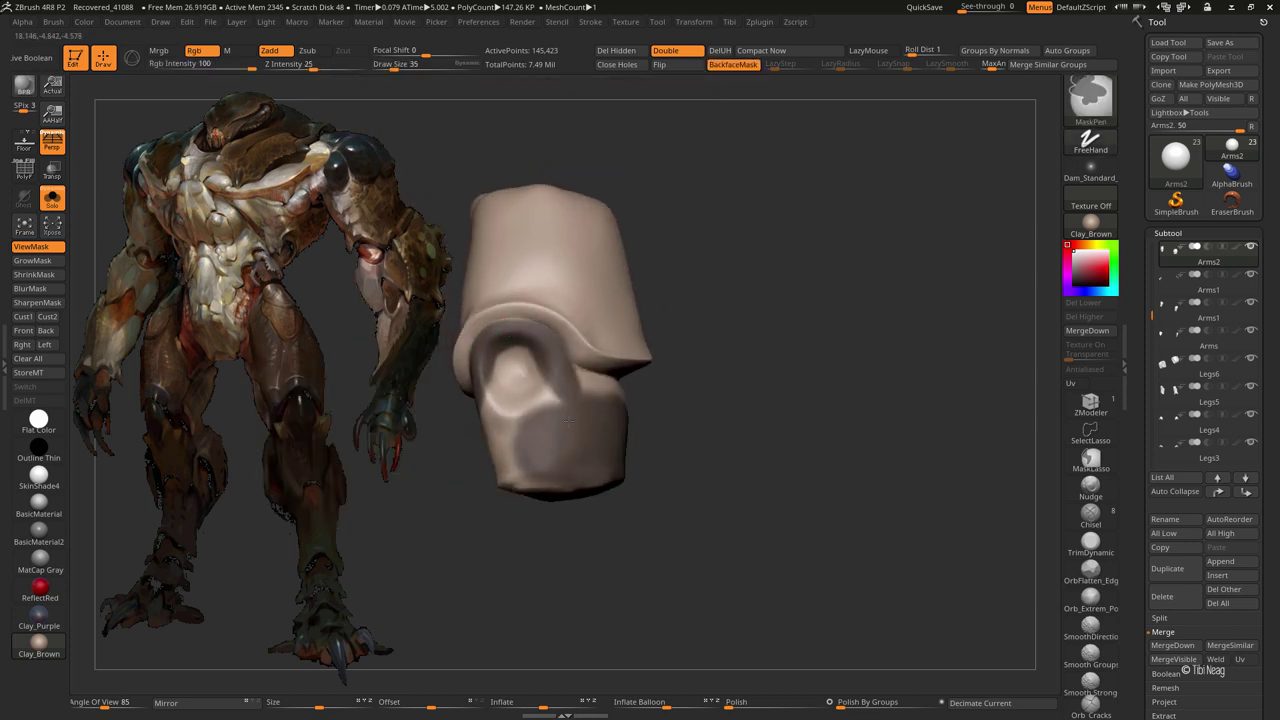
left_click_drag(568, 420, 493, 439, "shift")
- Sharpen the cuff's folded ridge, checking it from tilted and side views
right_click_drag(678, 482, 565, 388)
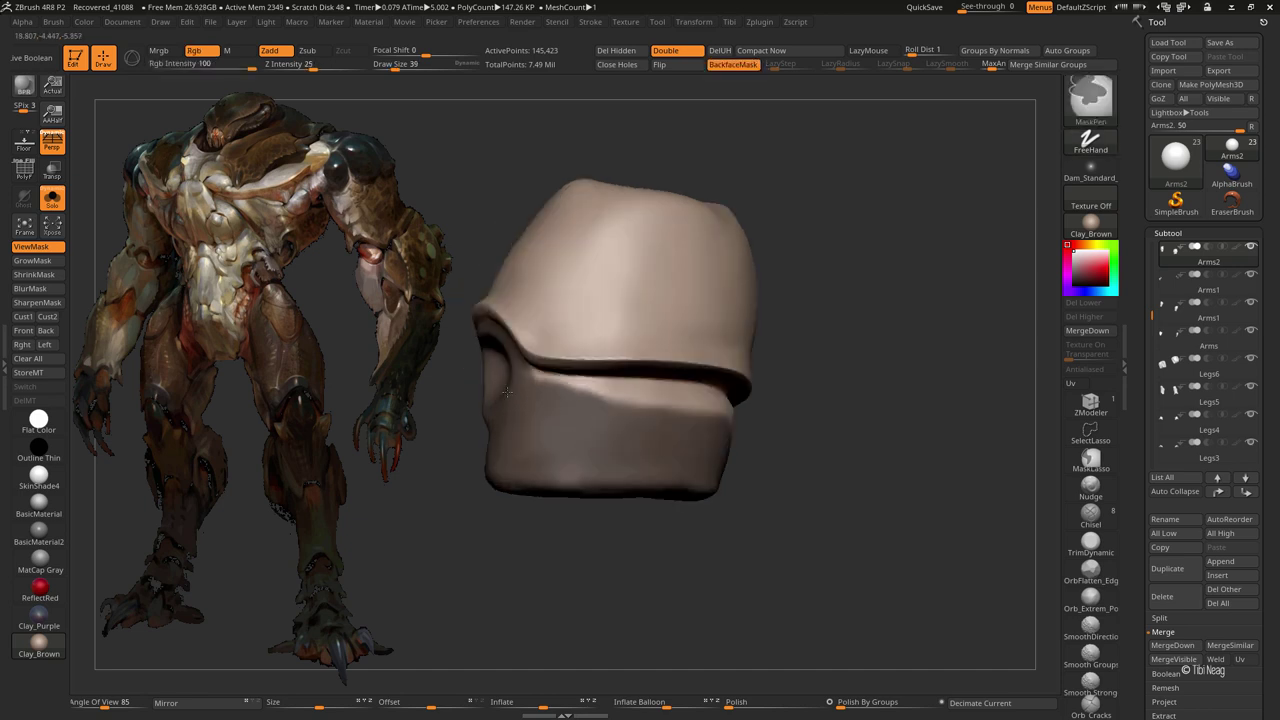
mouse_move(674, 429)
right_mouse_down()
mouse_move(614, 357)
mouse_move(604, 396)
right_mouse_up()
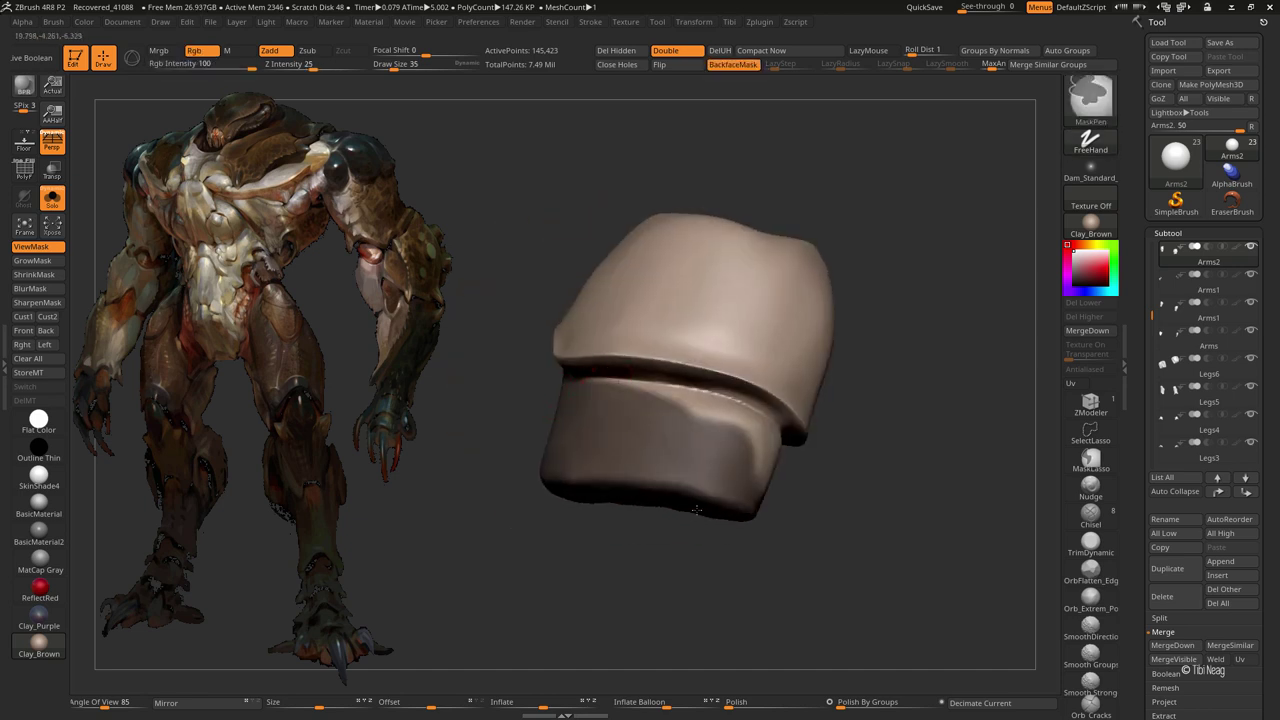
right_click_drag(657, 443, 586, 371)
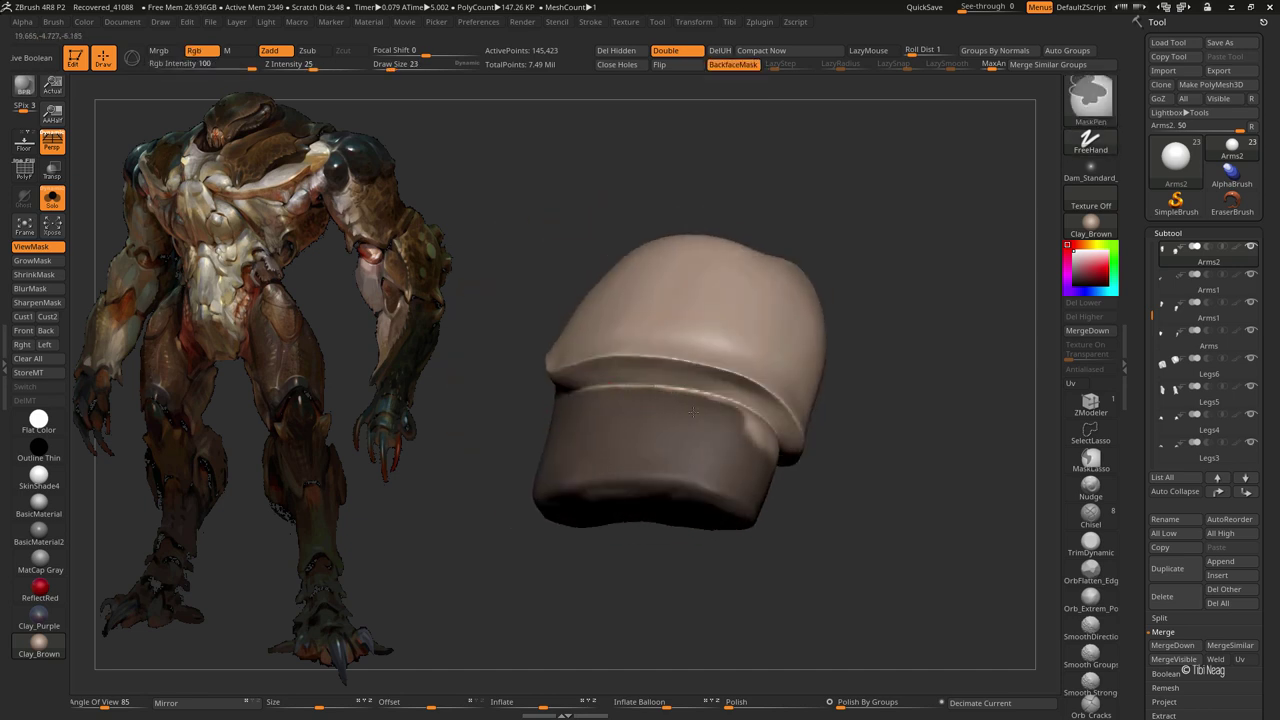
right_click_drag(817, 490, 618, 424)
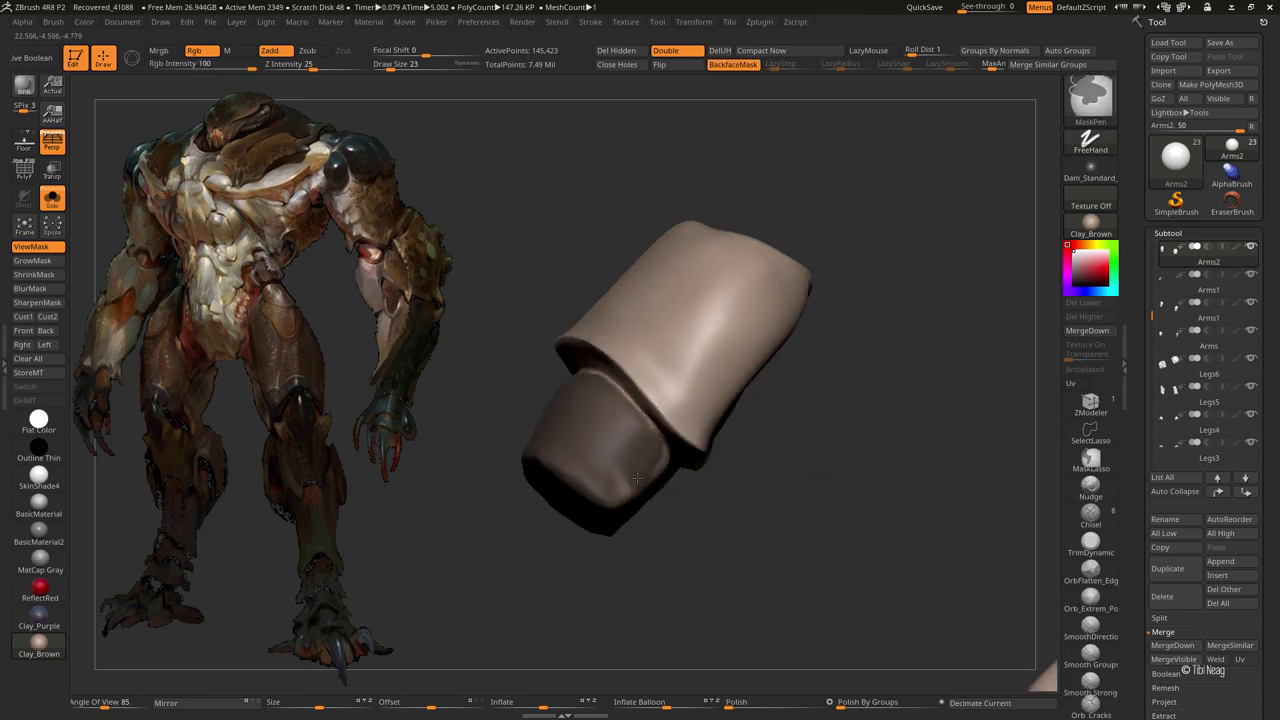
mouse_move(636, 479)
right_mouse_down()
mouse_move(600, 440)
mouse_move(610, 427)
mouse_move(591, 250)
mouse_move(607, 264)
right_mouse_up()
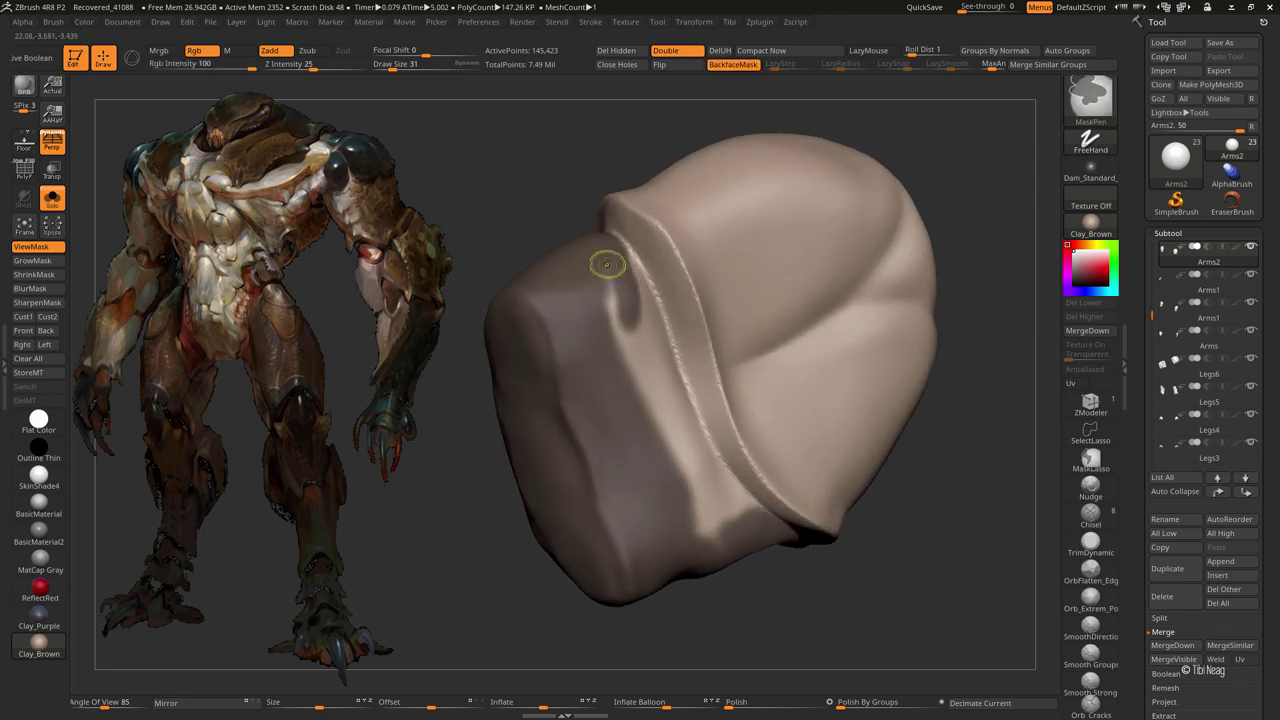
right_click_drag(648, 370, 627, 255)
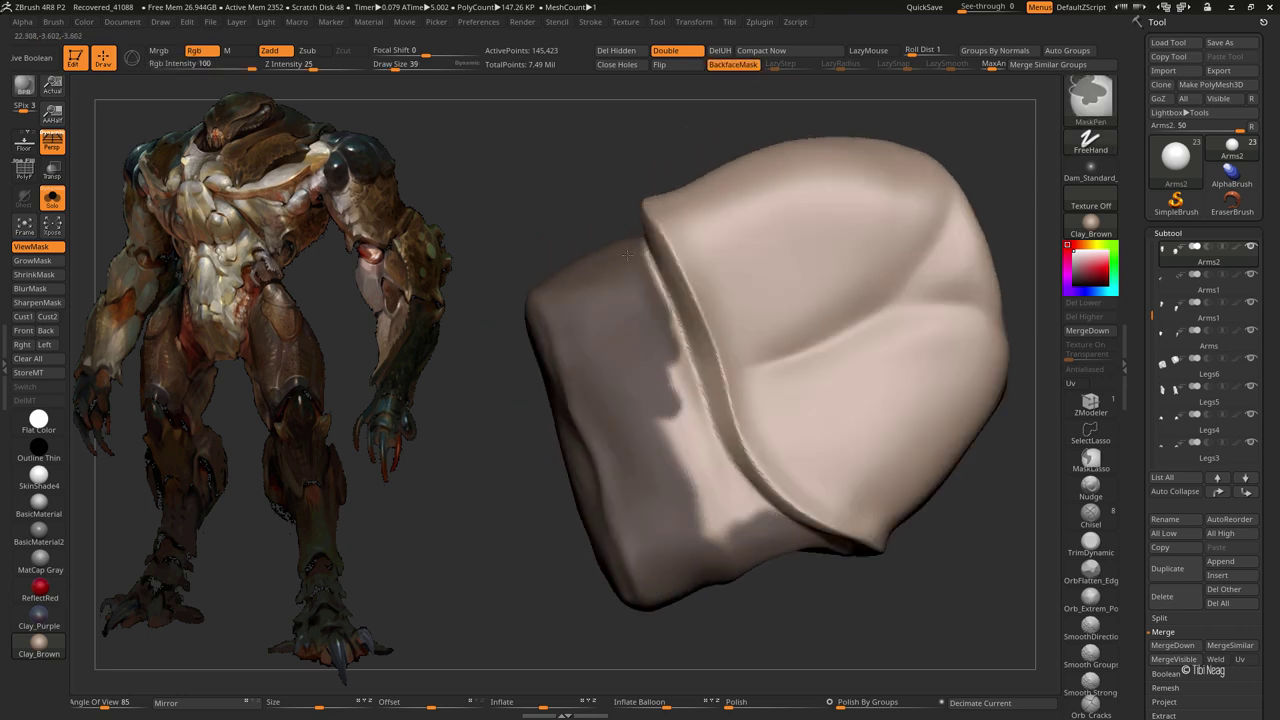
left_click_drag(669, 355, 718, 490)
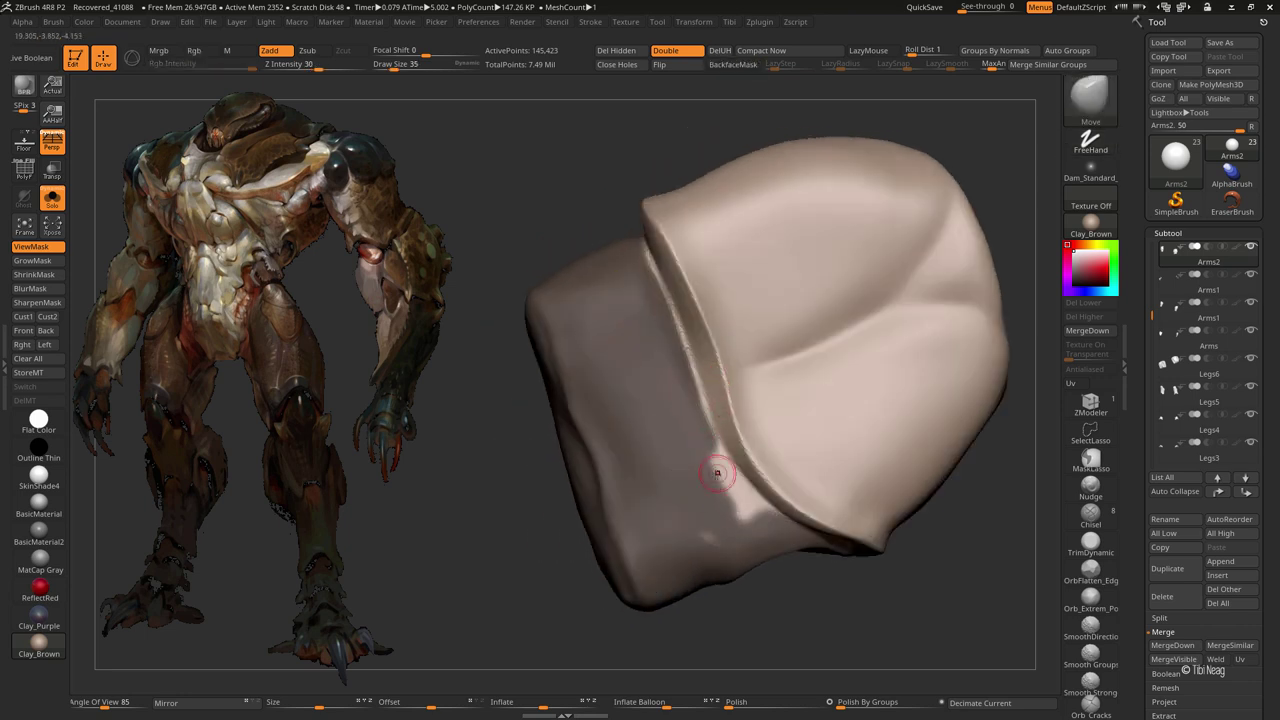
right_click_drag(738, 497, 691, 423)
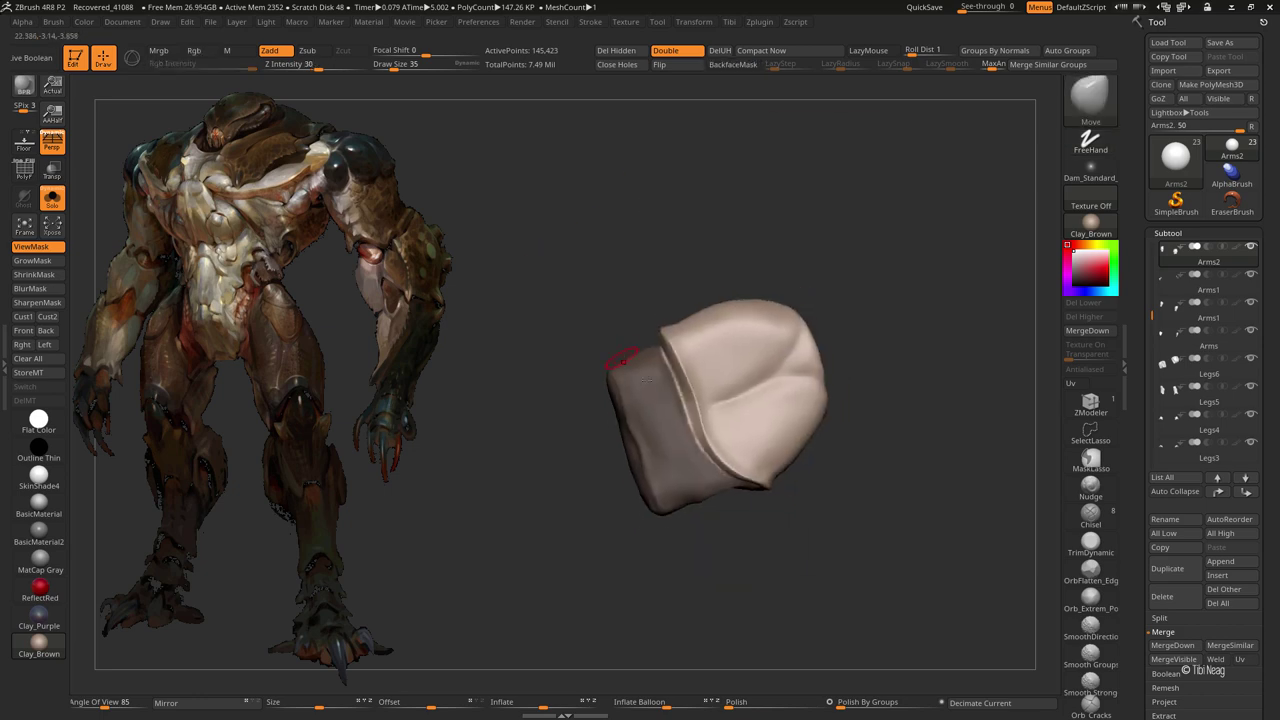
mouse_move(735, 462)
right_mouse_down()
mouse_move(649, 387)
mouse_move(557, 371)
right_mouse_up()
- Mask part of the Arms2 cuff and split it off as a new Arms3 piece
key("b")
key("m")
key("v")
mouse_move(663, 443)
right_mouse_down()
mouse_move(571, 351)
mouse_move(578, 440)
mouse_move(676, 367)
mouse_move(591, 471)
mouse_move(700, 380)
mouse_move(773, 272)
mouse_move(909, 223)
mouse_move(903, 200)
mouse_move(934, 194)
mouse_move(946, 211)
mouse_move(761, 398)
mouse_move(929, 331)
mouse_move(692, 373)
right_mouse_up()
key("ctrl")
key("w")
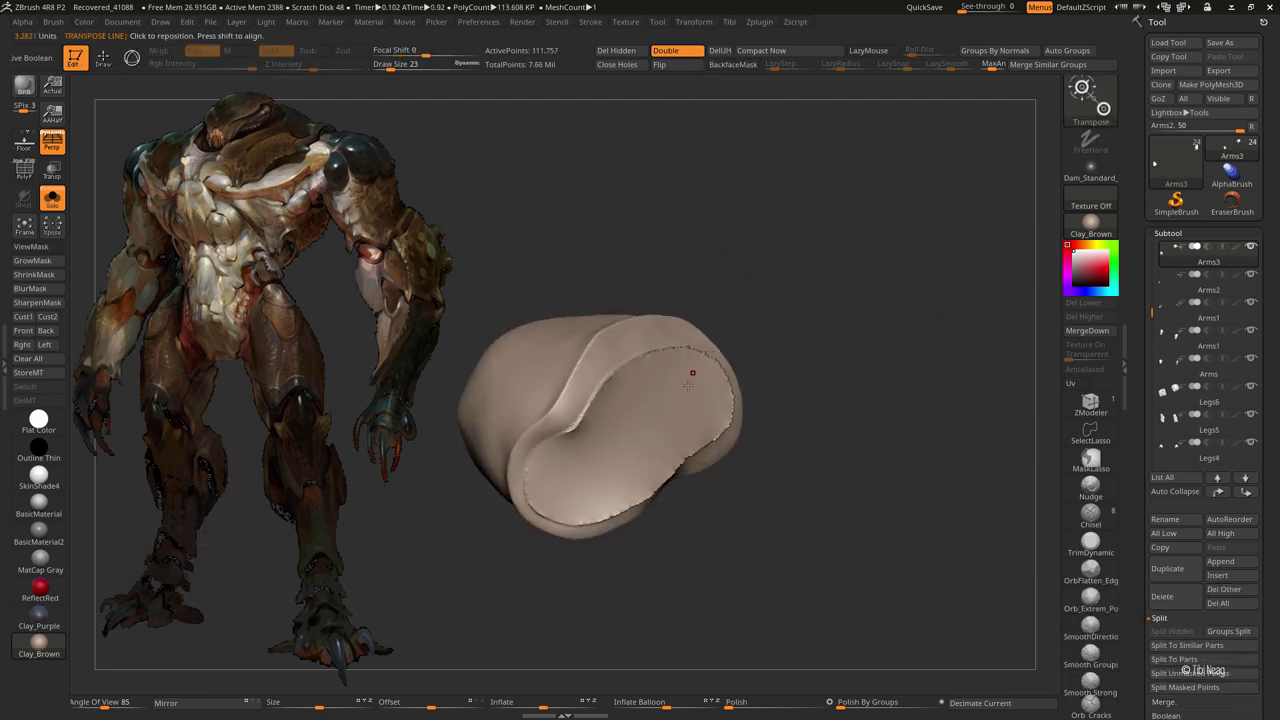
key("ctrl+h")
- Smooth Arms3 with Smooth Strong into an even rounded shell, then return to Arms2
key("q")
right_click_drag(706, 324, 610, 375)
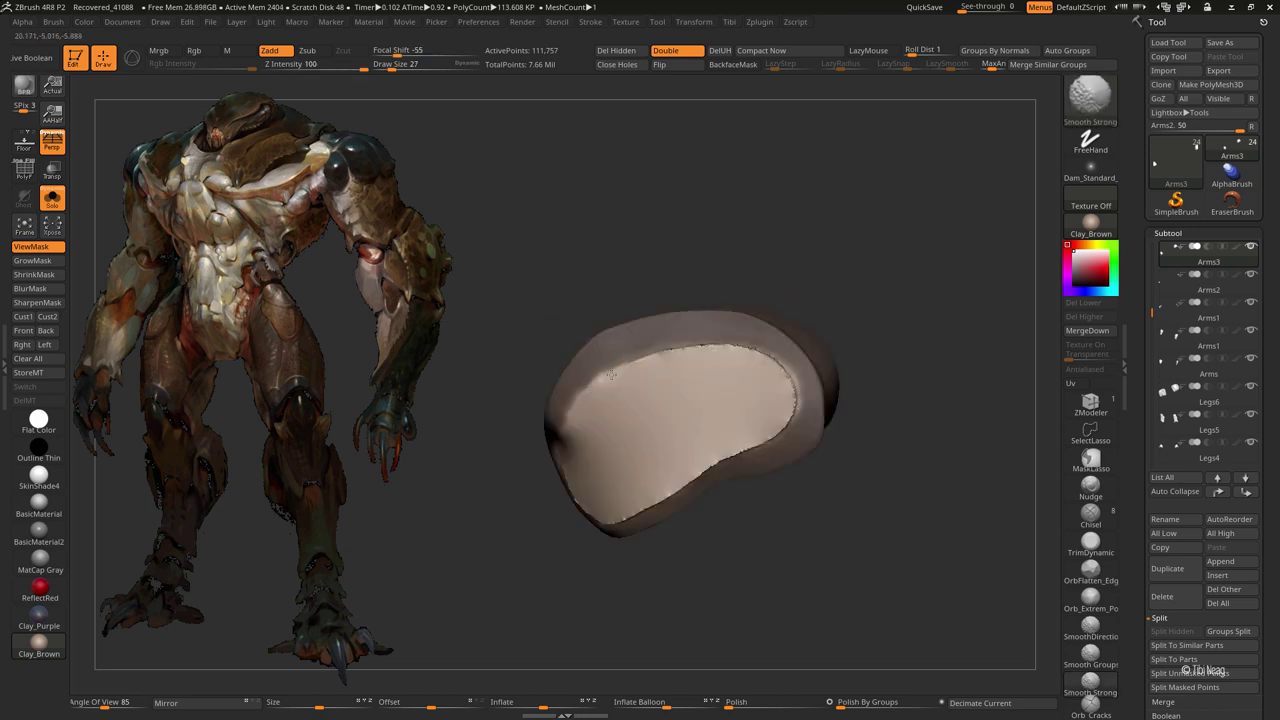
right_click_drag(787, 423, 730, 437)
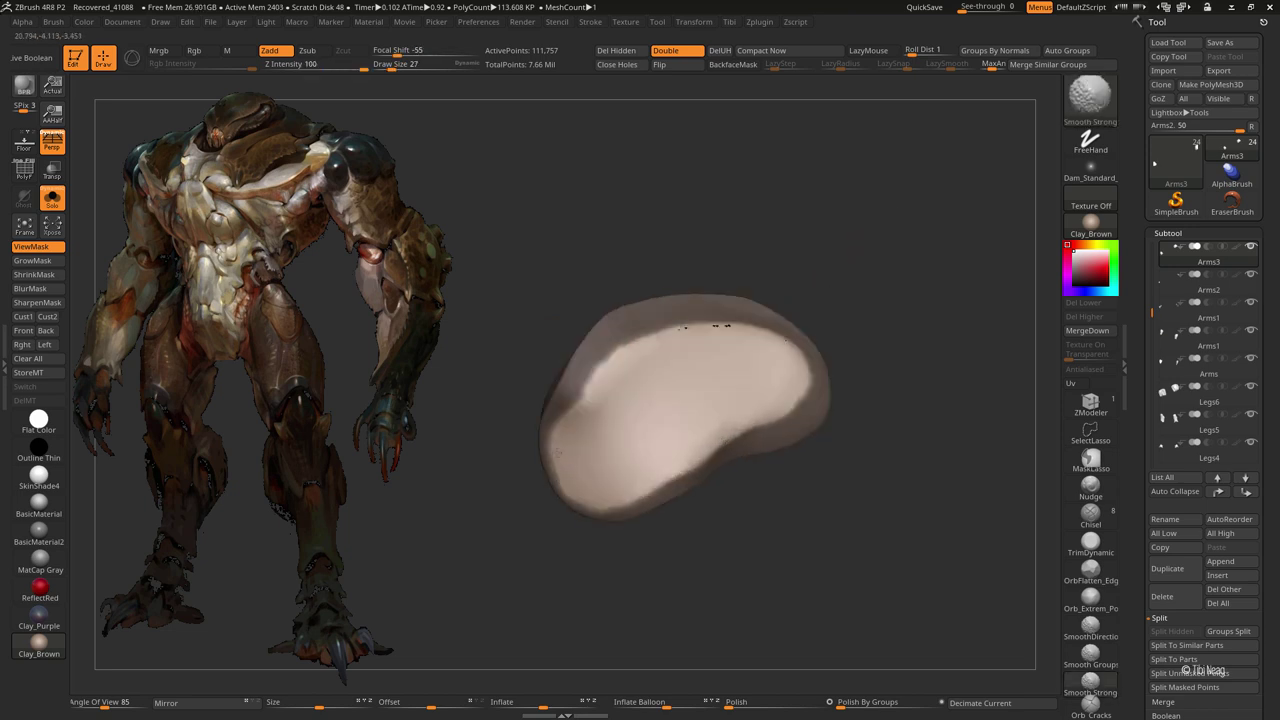
key("ctrl+h")
mouse_move(814, 306)
right_mouse_down()
mouse_move(780, 341)
mouse_move(572, 404)
right_mouse_up()
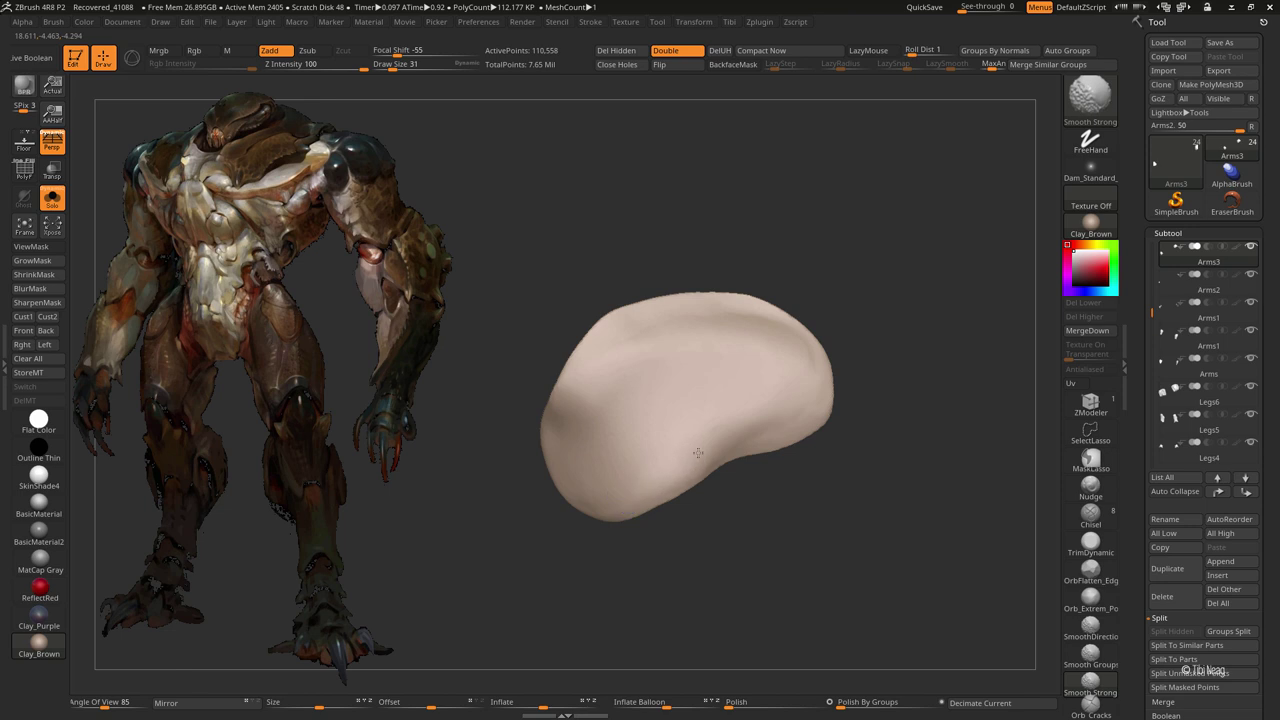
key("bracketleft")
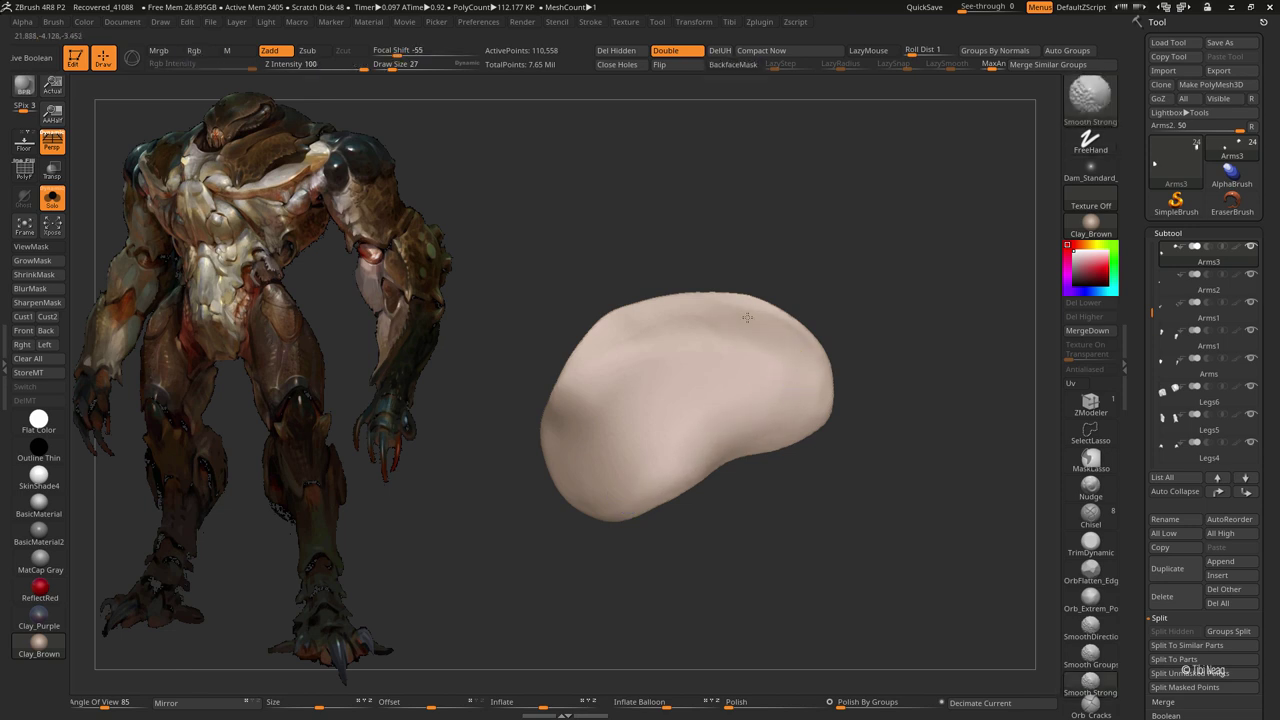
key("bracketright")
key("bracketright")
key("alt+Down")
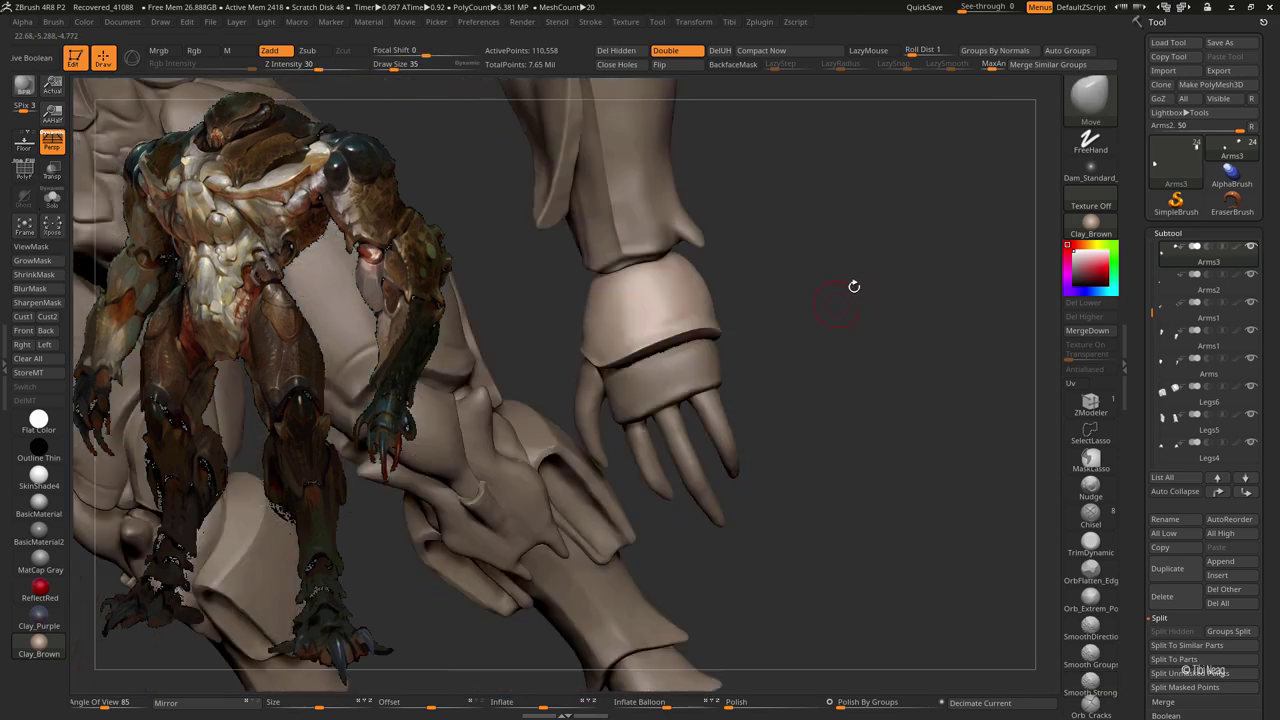
- Zoom into the Arms2 cuff, clear its mask and mask its lower part
left_click_drag(726, 353, 877, 320)
key("w")
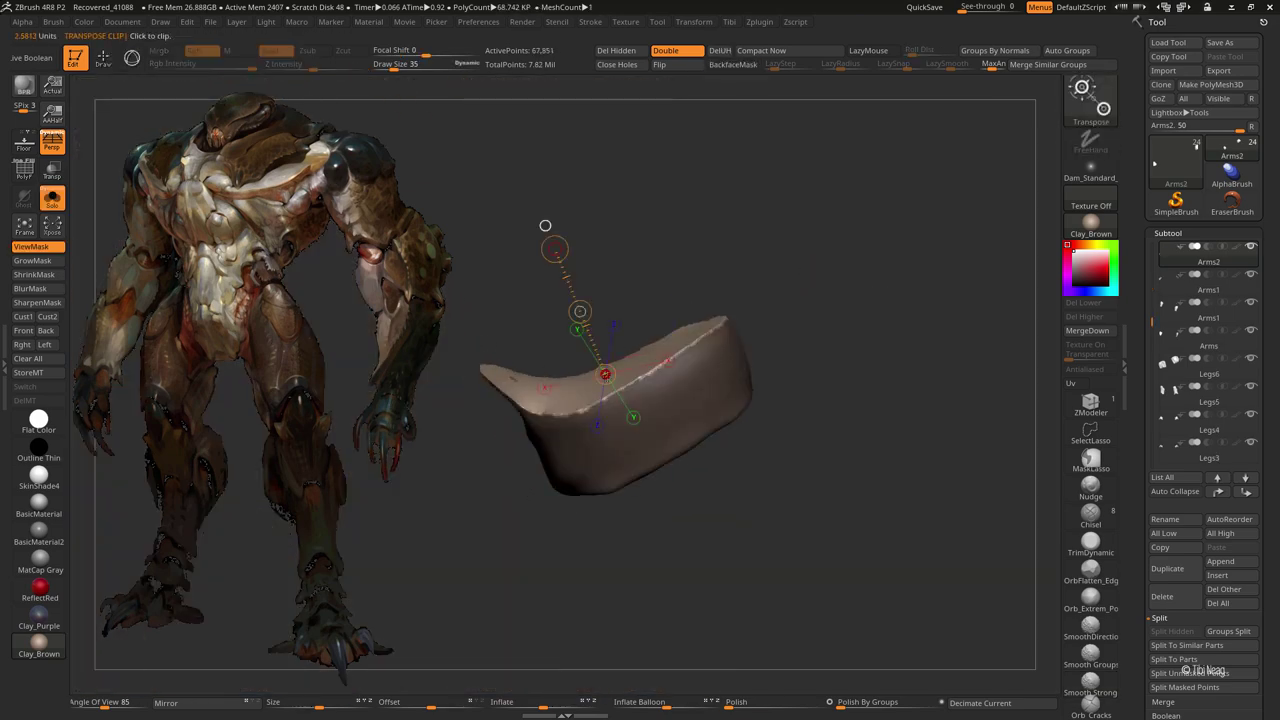
left_click_drag(732, 222, 520, 368)
key("q")
key("b")
key("c")
key("l")
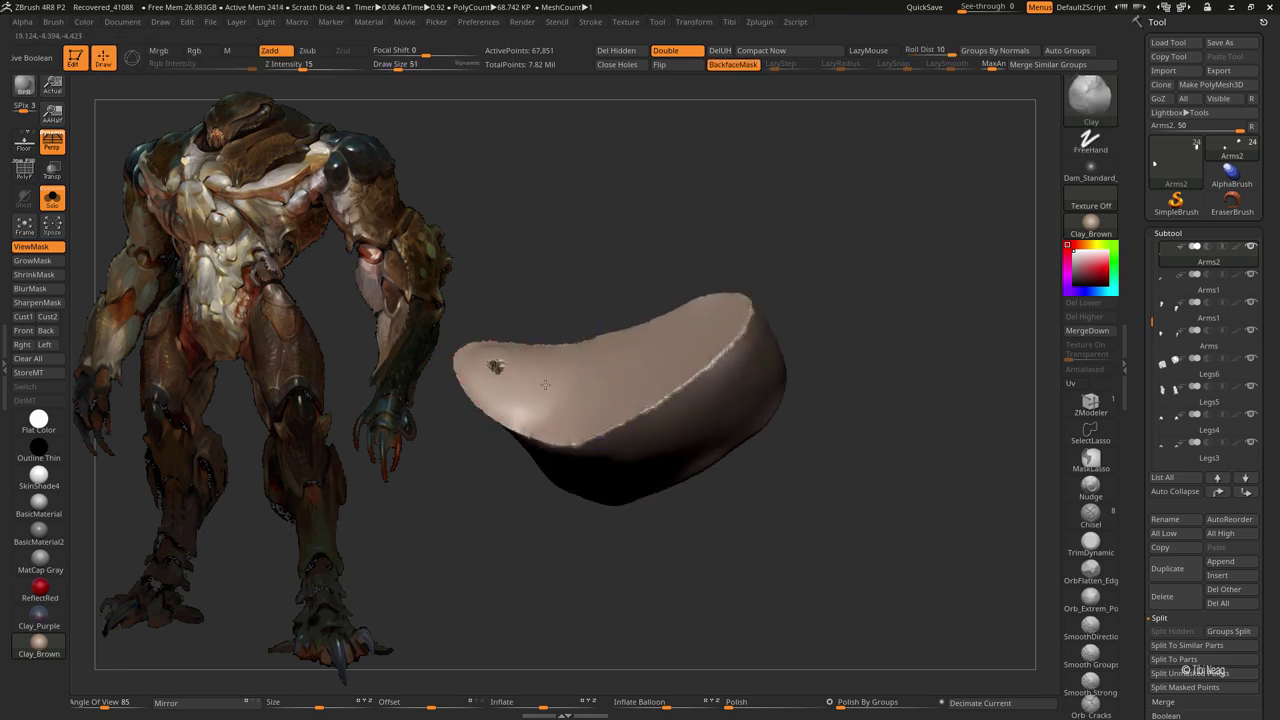
left_click(594, 251, "ctrl")
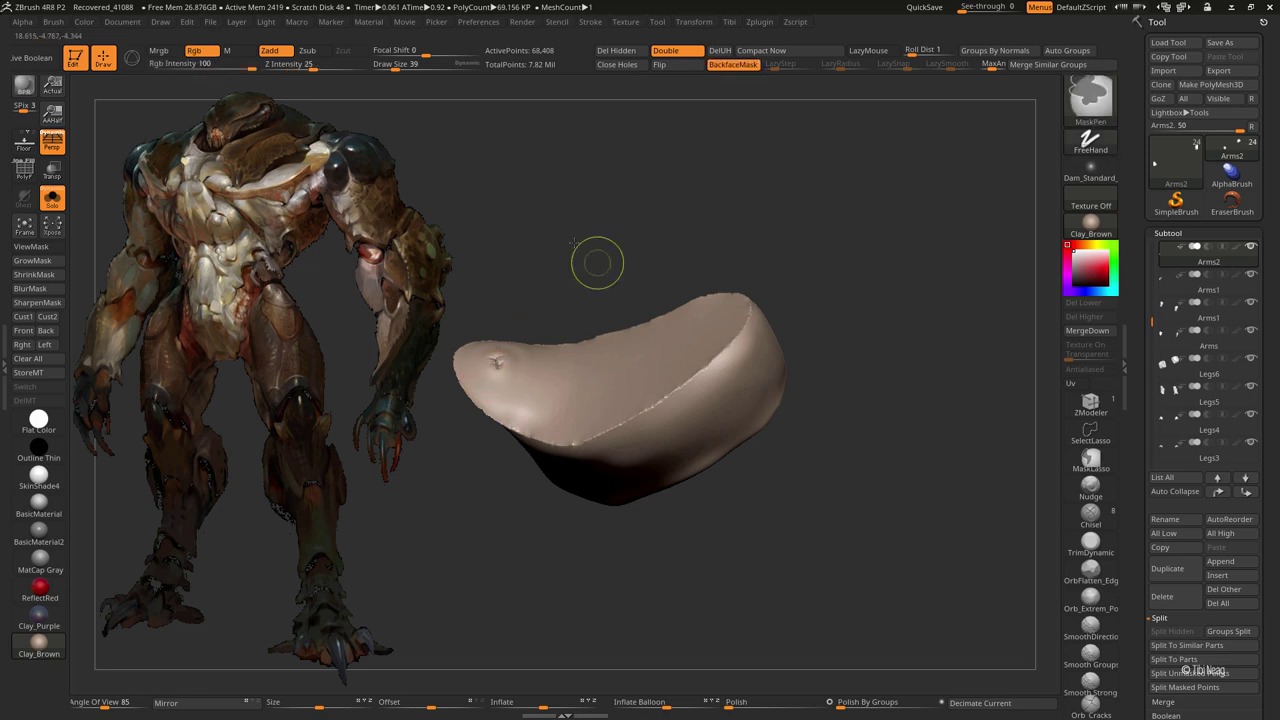
mouse_move(606, 240)
left_mouse_down()
mouse_move(587, 321)
mouse_move(560, 328)
left_mouse_up()
left_click(31, 246)
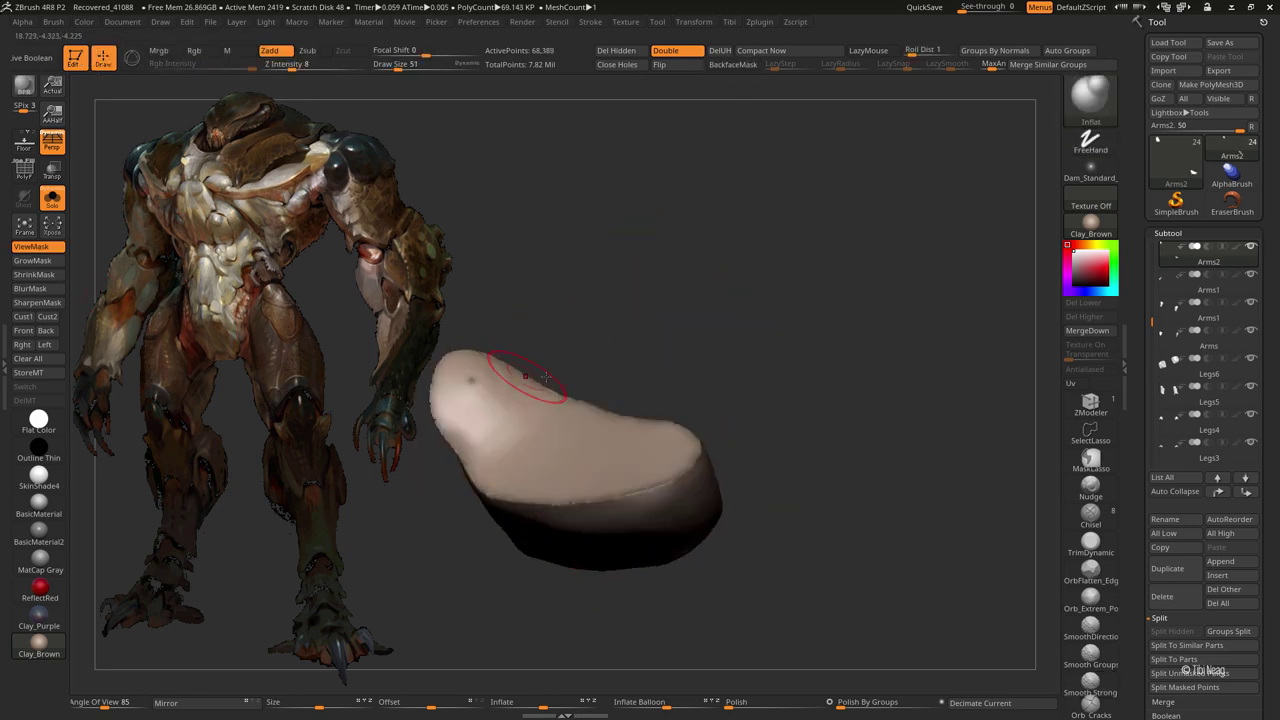
- Reshape the cuff with Clay and Smooth Strong into a rounder, softer shell around the wrist
key("b")
key("c")
key("l")
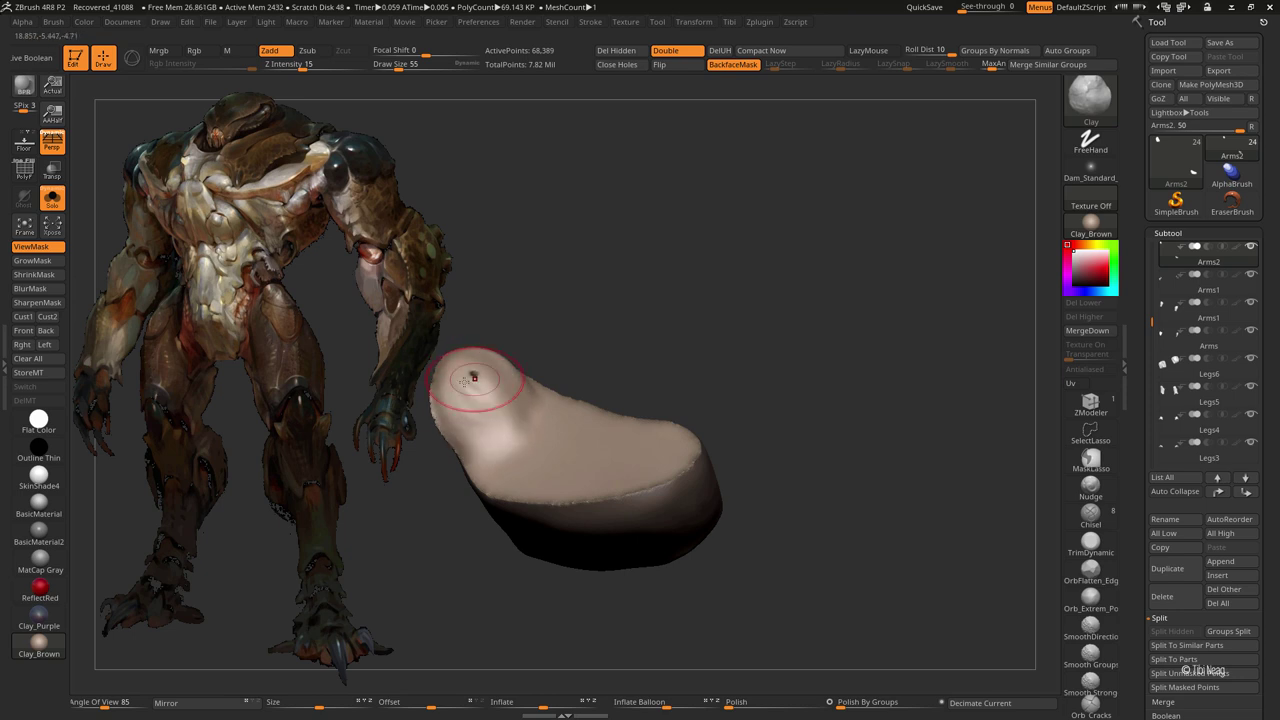
mouse_move(474, 378)
left_mouse_down()
mouse_move(541, 395)
mouse_move(499, 427)
mouse_move(669, 279)
left_mouse_up()
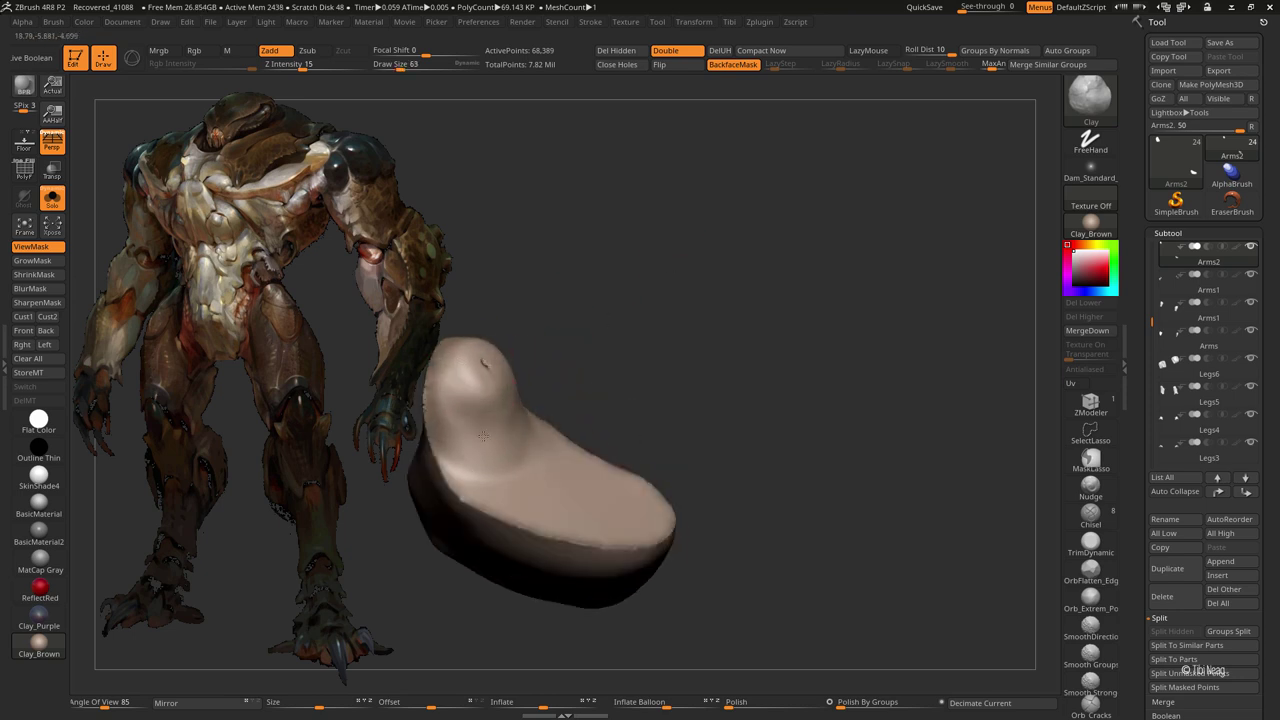
left_click_drag(481, 436, 677, 294)
key("shift")
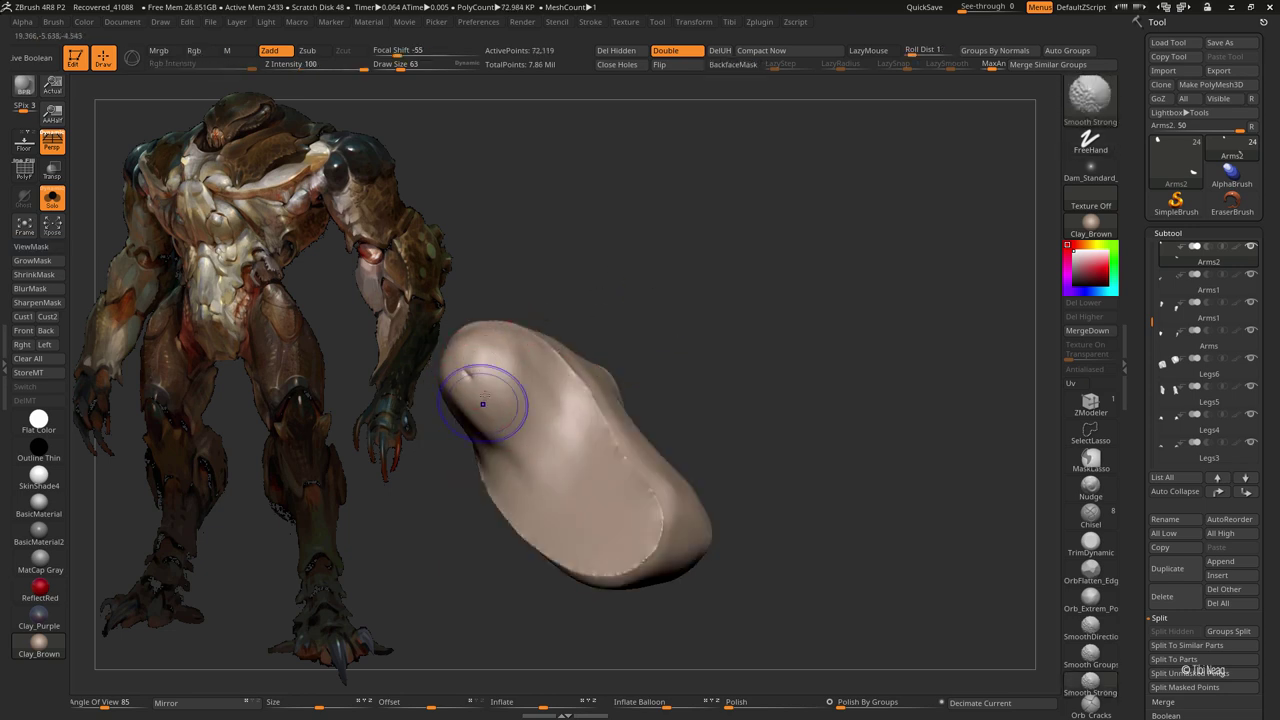
mouse_move(593, 488)
left_mouse_down("shift")
mouse_move(472, 421)
mouse_move(552, 424)
mouse_move(654, 277)
mouse_move(757, 500)
mouse_move(615, 483)
mouse_move(534, 428)
mouse_move(657, 500)
mouse_move(653, 525)
left_mouse_up("shift")
key("b")
key("m")
key("v")
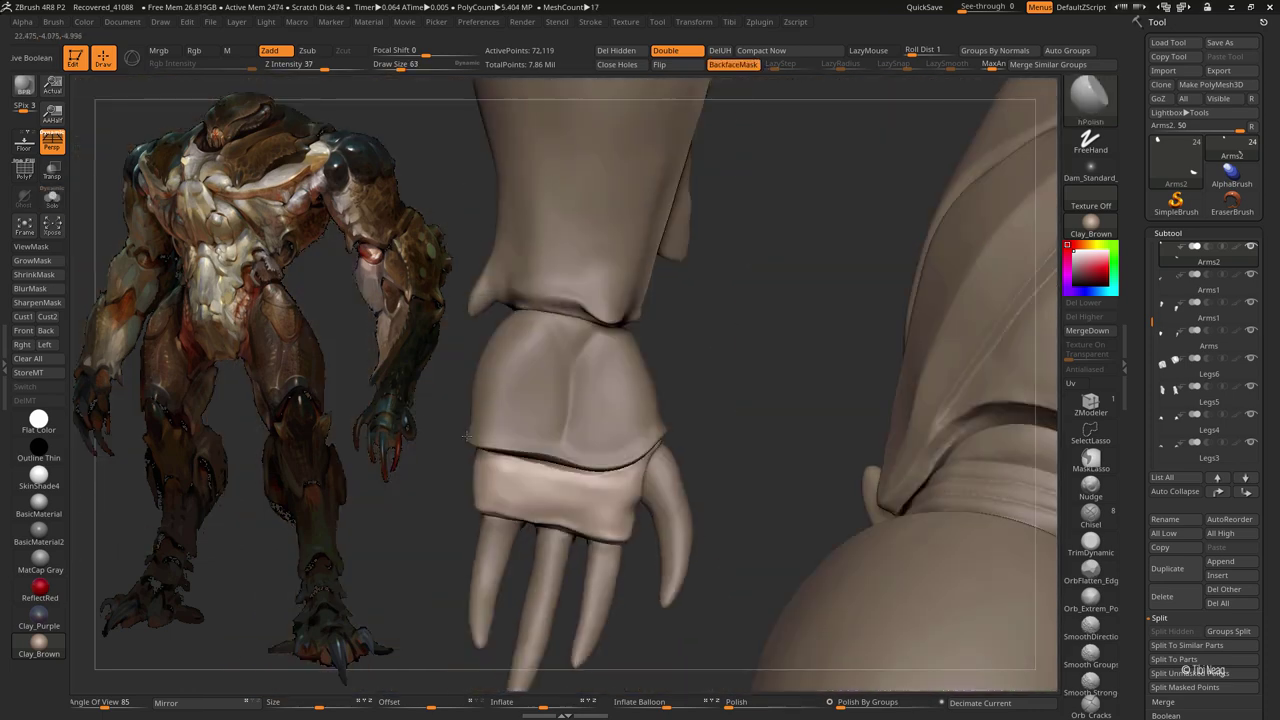
- Switch to the Move brush and orbit to view the hand from the other side
key("b")
key("m")
key("v")
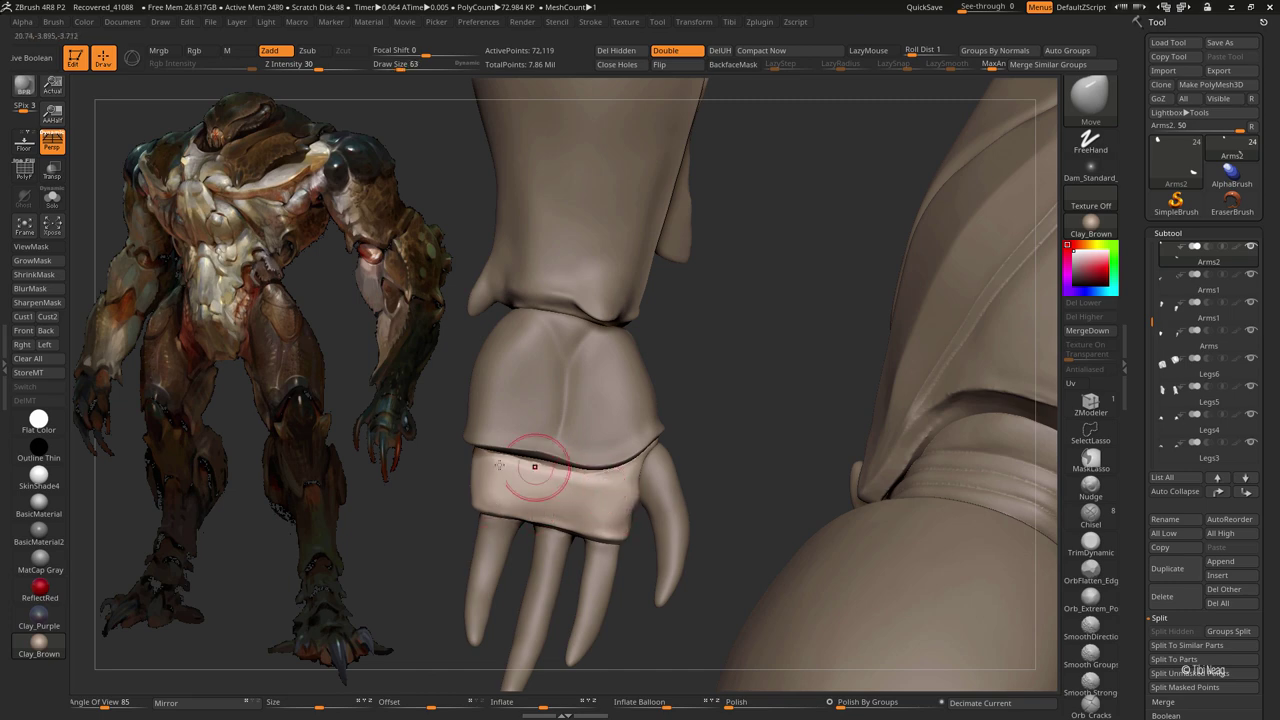
mouse_move(702, 435)
left_mouse_down()
mouse_move(843, 480)
mouse_move(690, 465)
left_mouse_up()
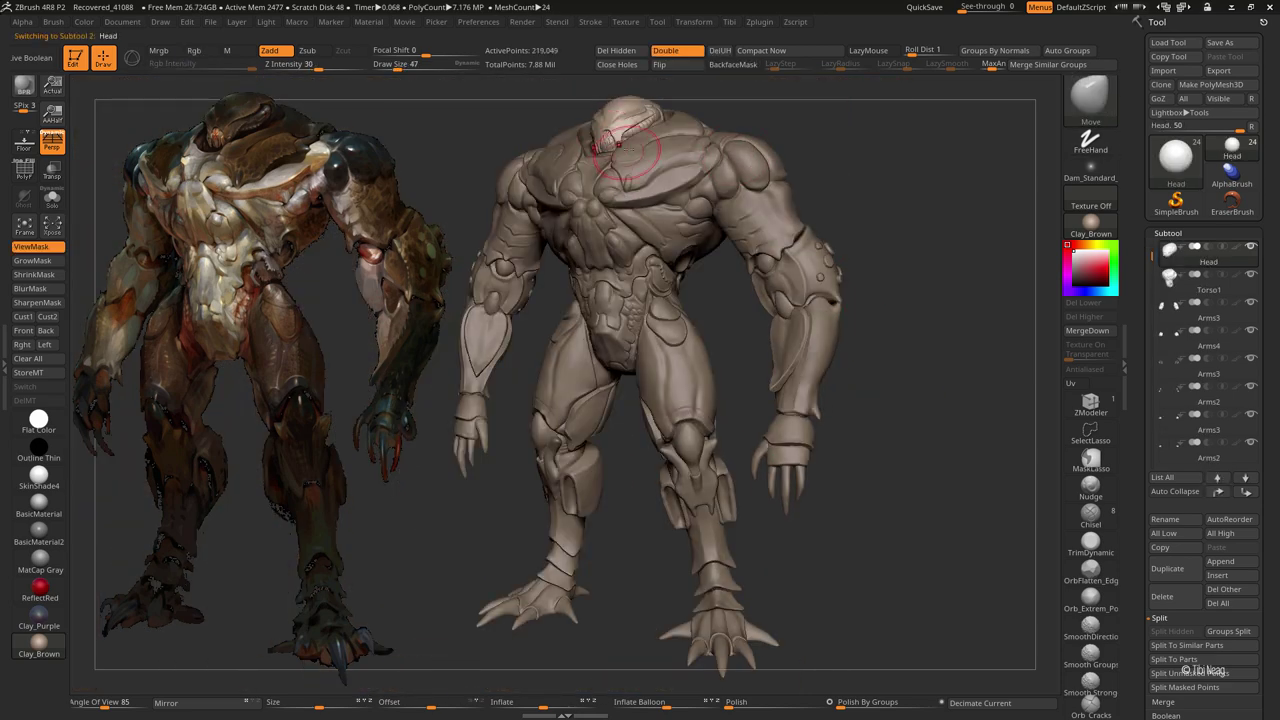
- Frame the figure and clear all stored view transforms
right_click_drag(755, 155, 695, 273, "ctrl")
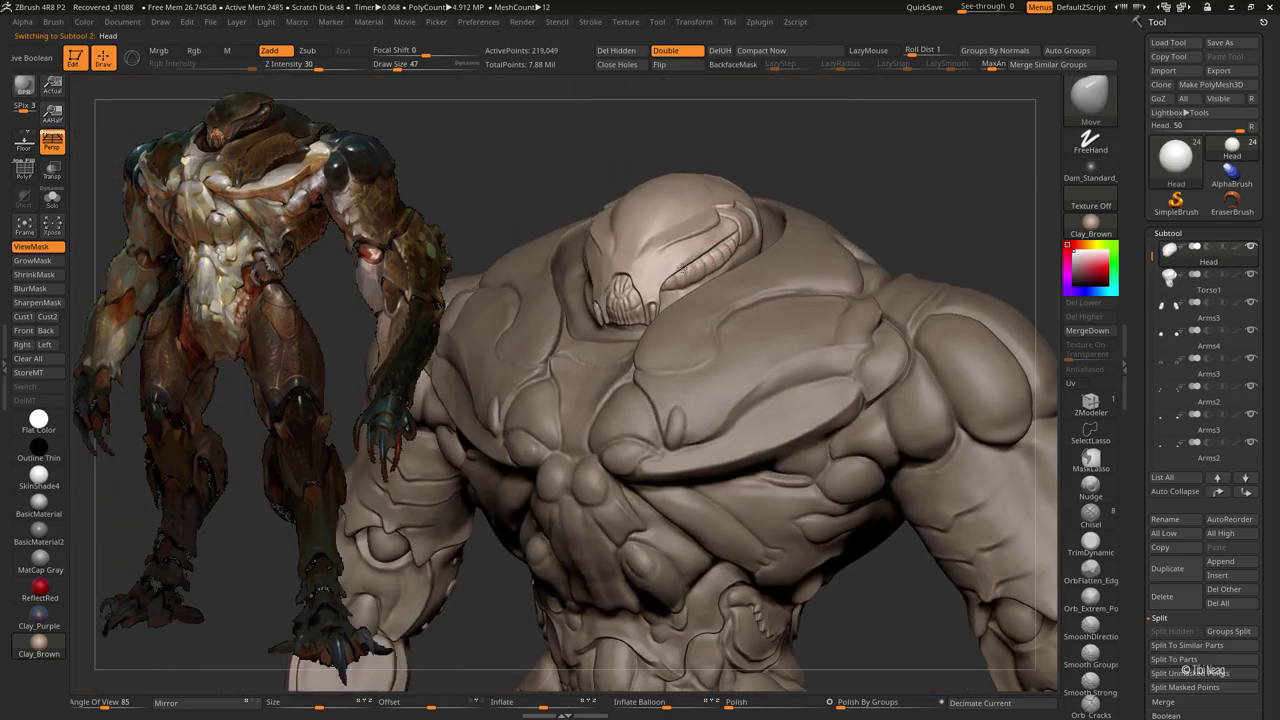
key("f")
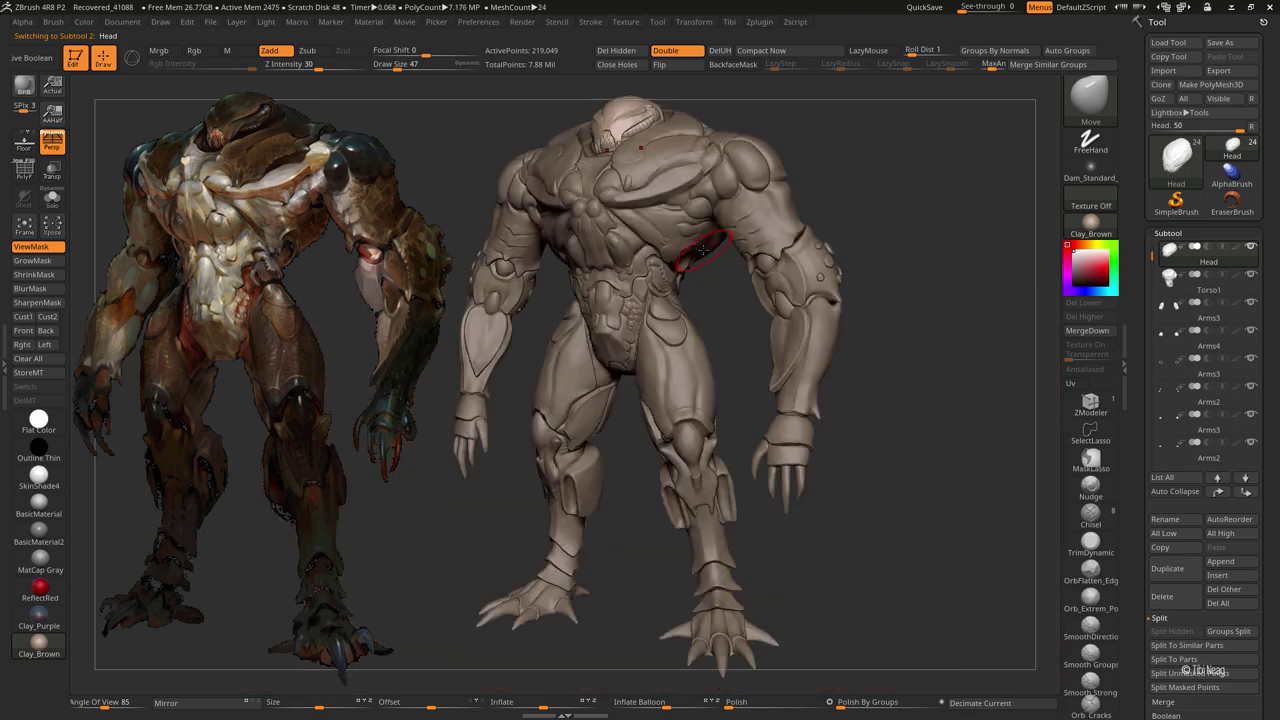
left_click(28, 358)
left_click(624, 200)
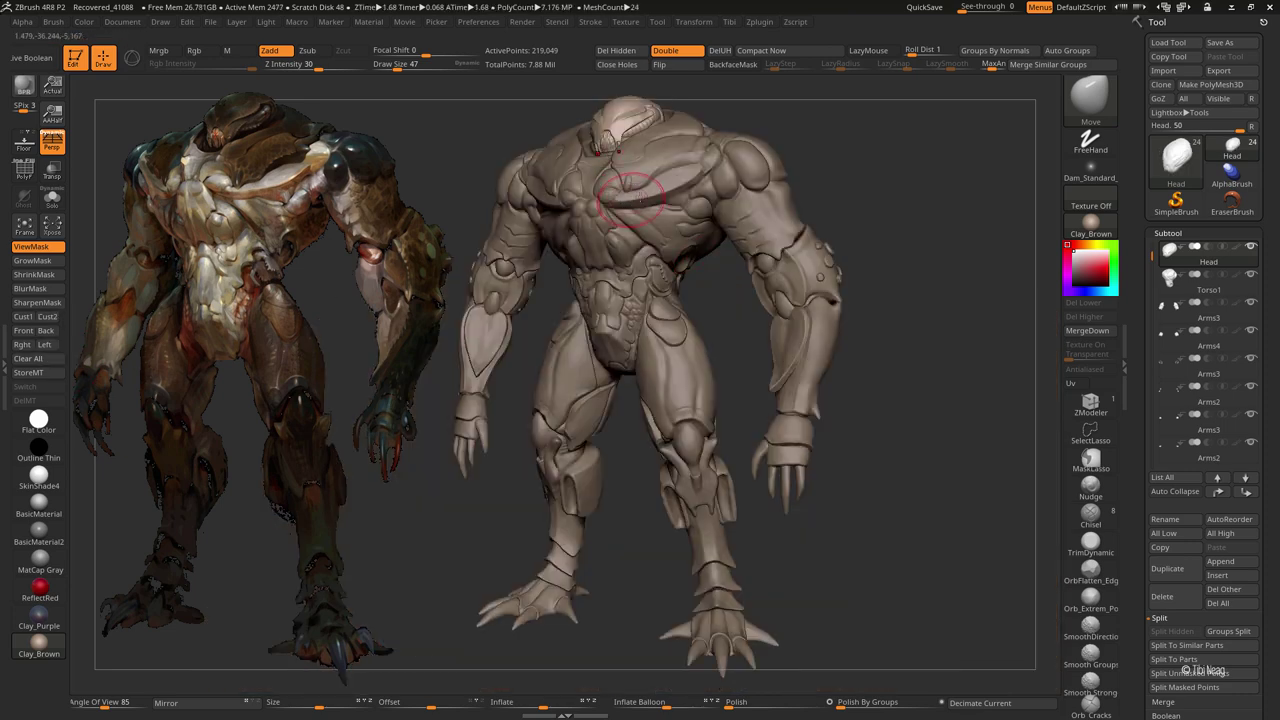
- Zoom in close on the side of the head and switch from Move to DamStandard for carving grooves
mouse_move(652, 148)
right_mouse_down("alt")
mouse_move(600, 160)
mouse_move(620, 246)
mouse_move(671, 307)
right_mouse_up("alt")
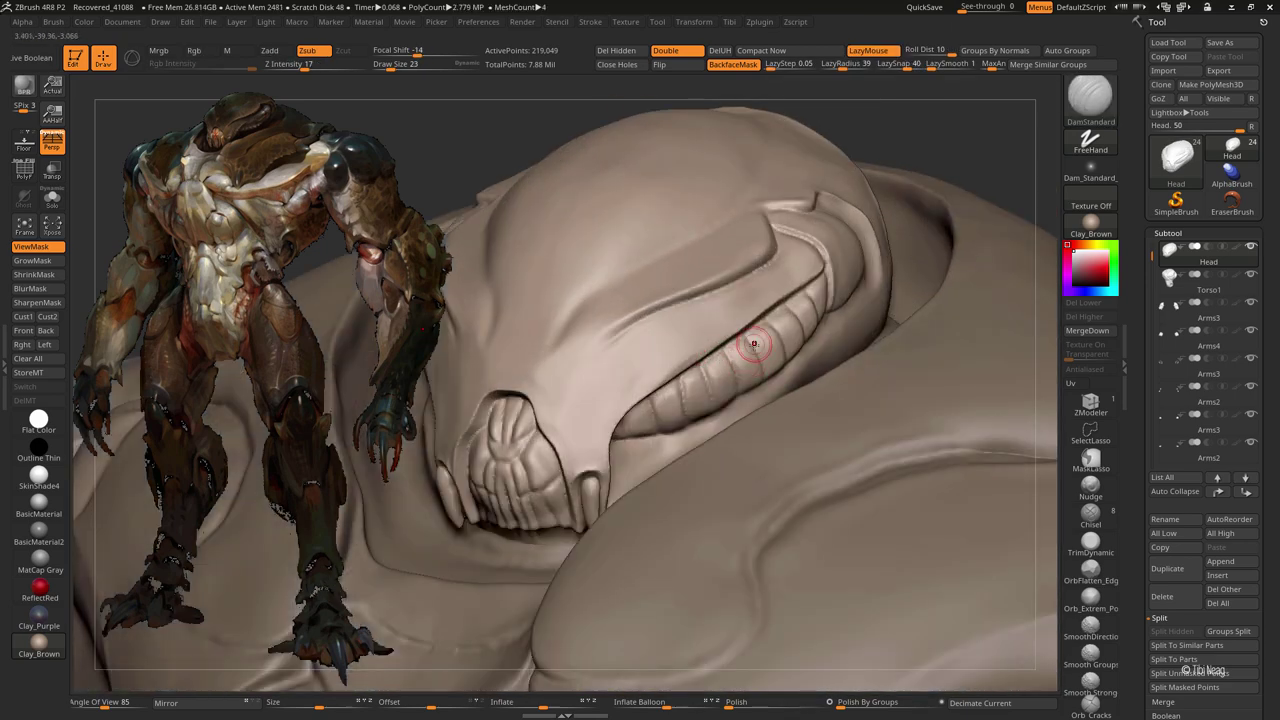
right_click_drag(754, 344, 710, 264)
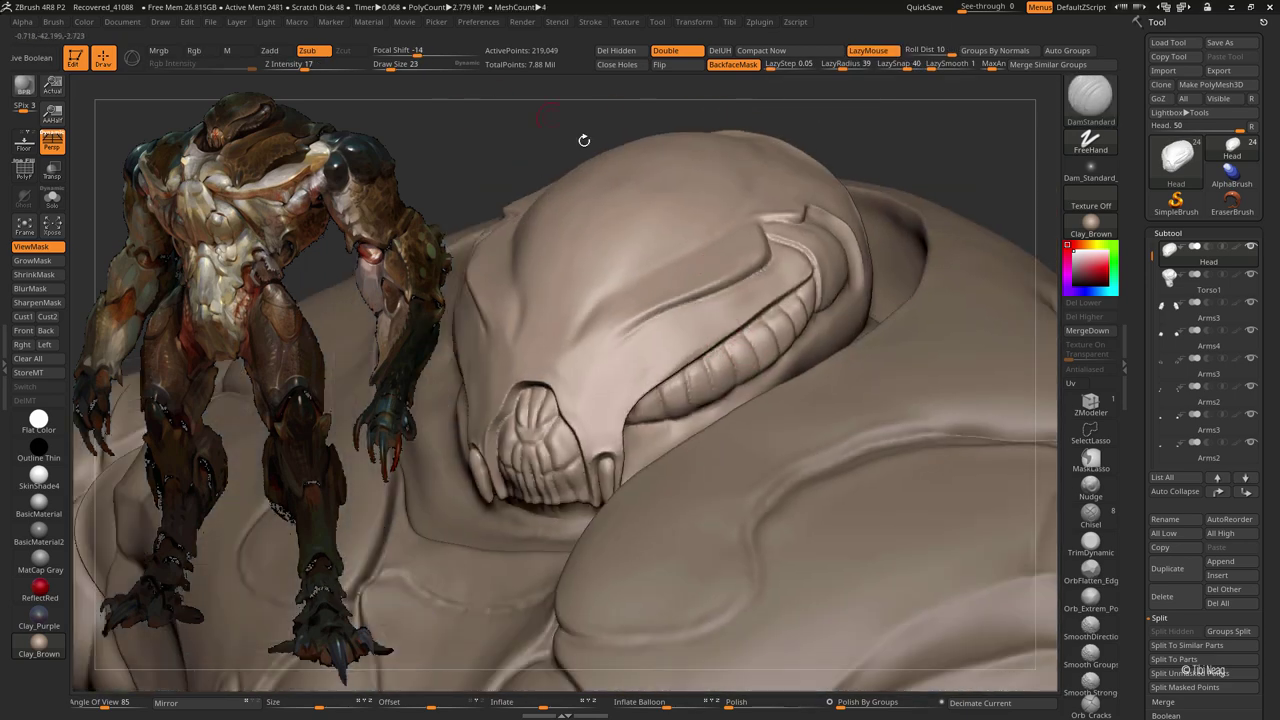
mouse_move(584, 140)
right_mouse_down()
mouse_move(673, 337)
mouse_move(666, 371)
mouse_move(762, 312)
mouse_move(726, 312)
right_mouse_up()
key("b")
key("m")
key("v")
key("b")
key("d")
key("s")
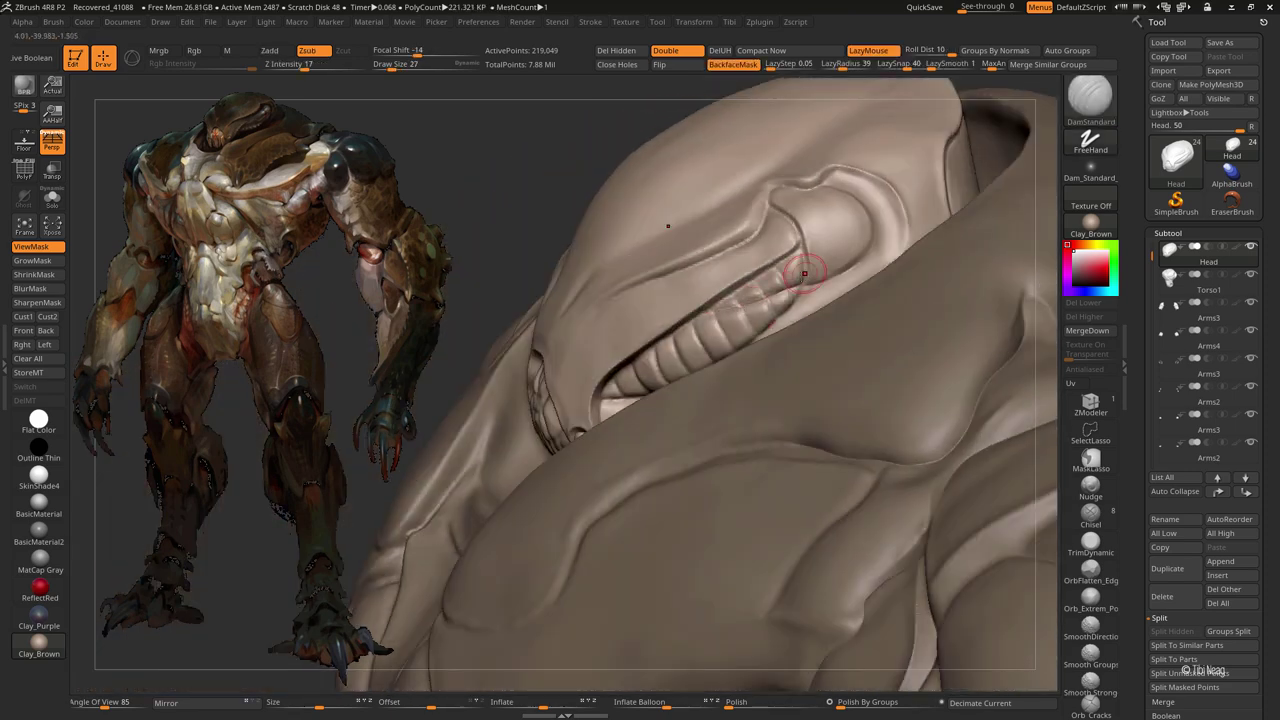
- Solo the head, orbit to show its front and top, and pick the Clay brush
key("ctrl+shift+f")
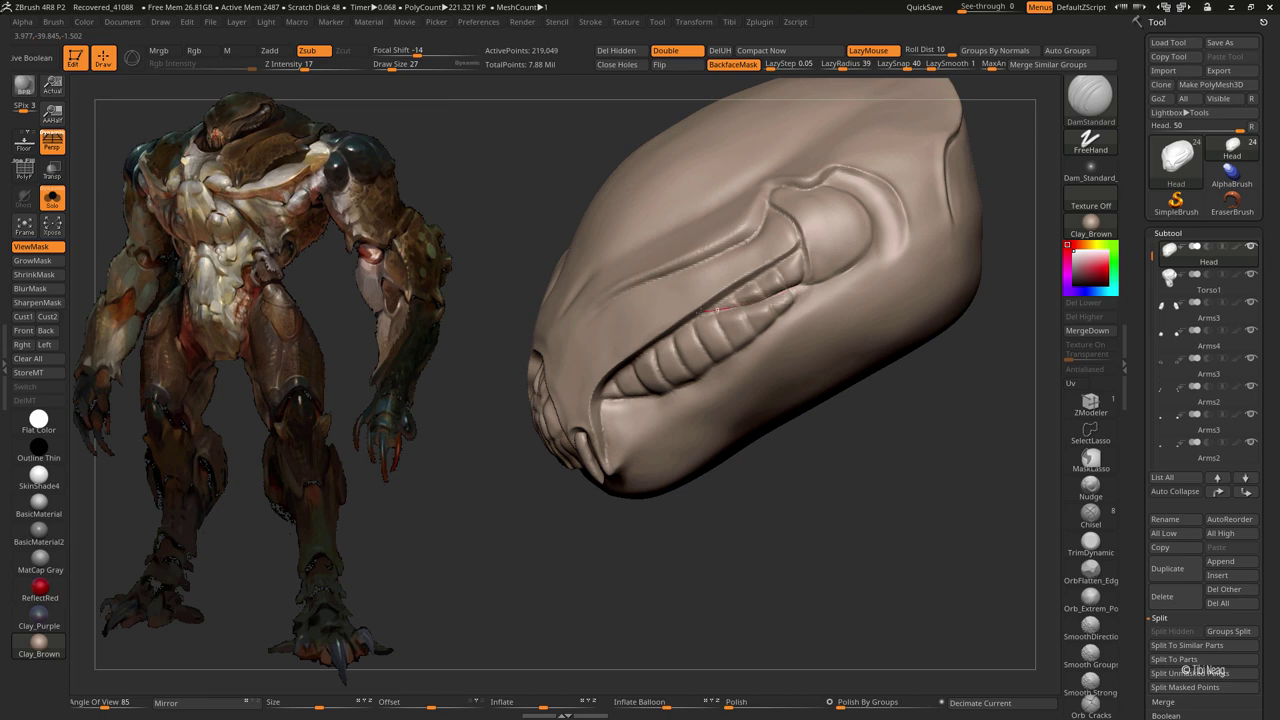
left_click_drag(600, 540, 694, 520, "shift")
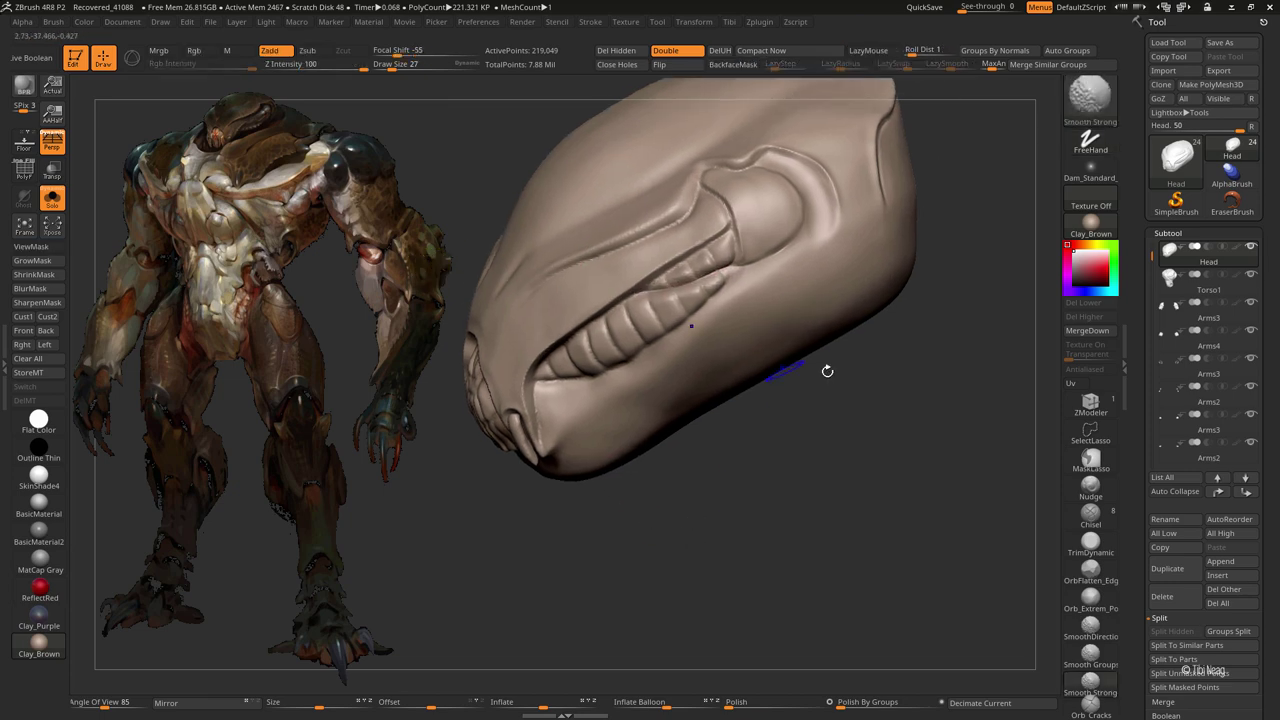
mouse_move(766, 423)
left_mouse_down()
mouse_move(863, 497)
mouse_move(783, 515)
mouse_move(846, 534)
mouse_move(598, 400)
left_mouse_up()
key("b")
key("c")
key("l")
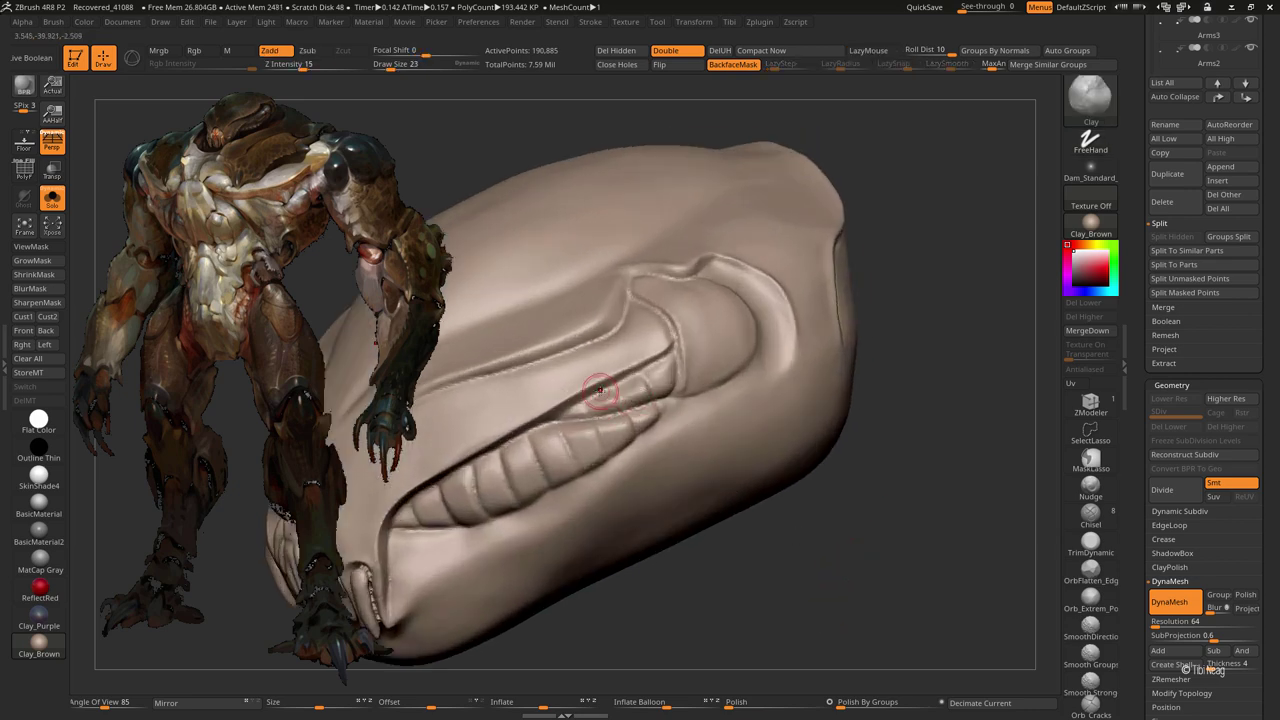
- Fill the crease above the lip with Clay and DynaMesh the head at resolution 96
mouse_move(624, 376)
left_mouse_down()
mouse_move(640, 362)
mouse_move(566, 391)
mouse_move(607, 389)
left_mouse_up()
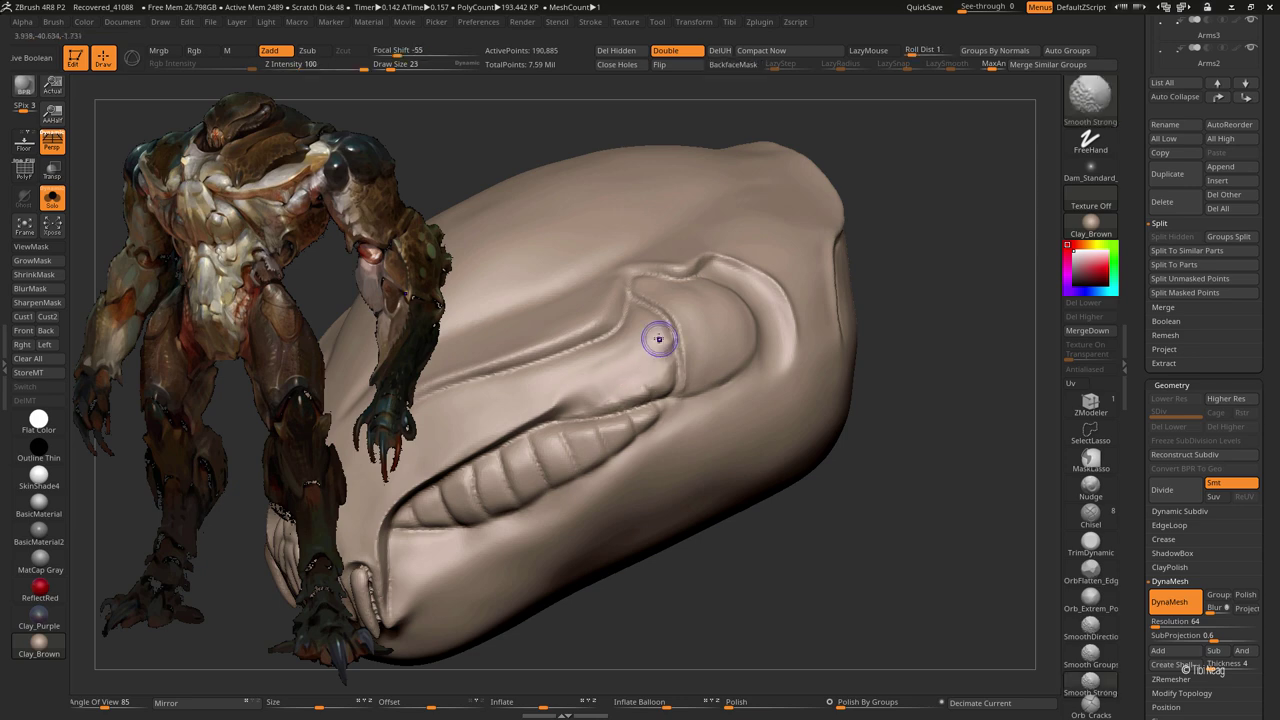
key("b")
key("d")
key("s")
left_click_drag(946, 171, 916, 490)
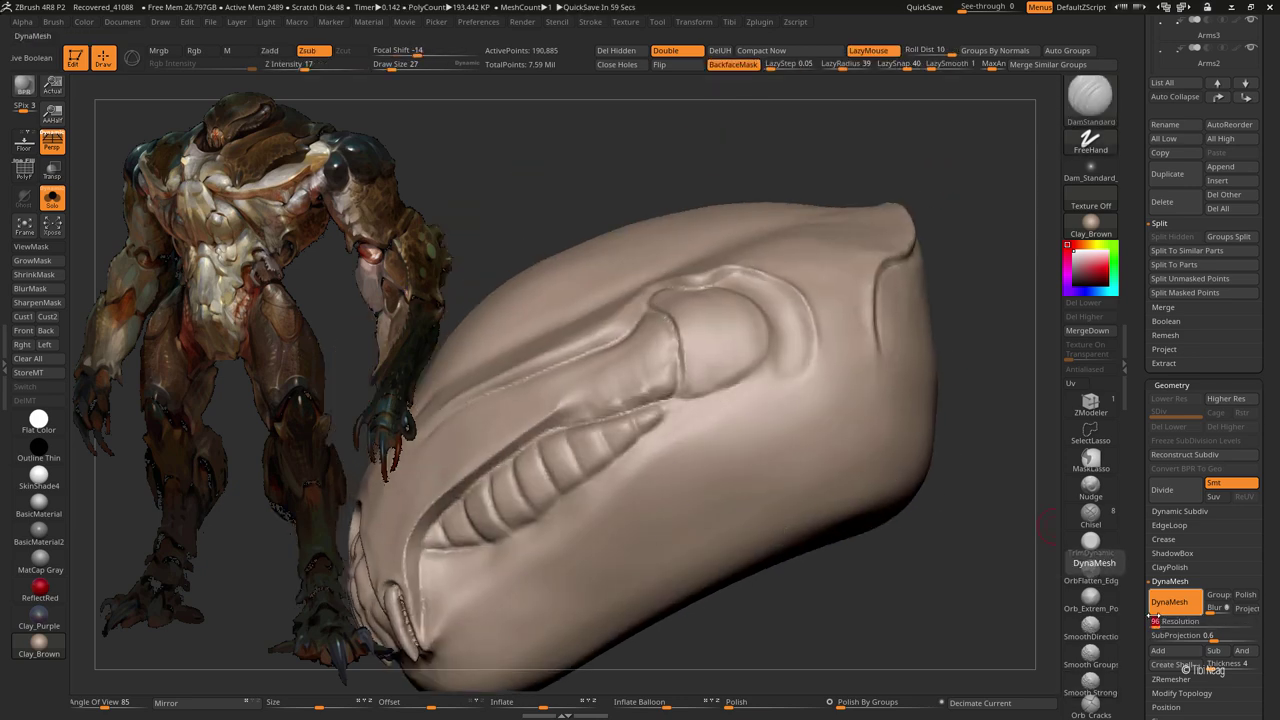
left_click_drag(826, 134, 632, 400, "ctrl")
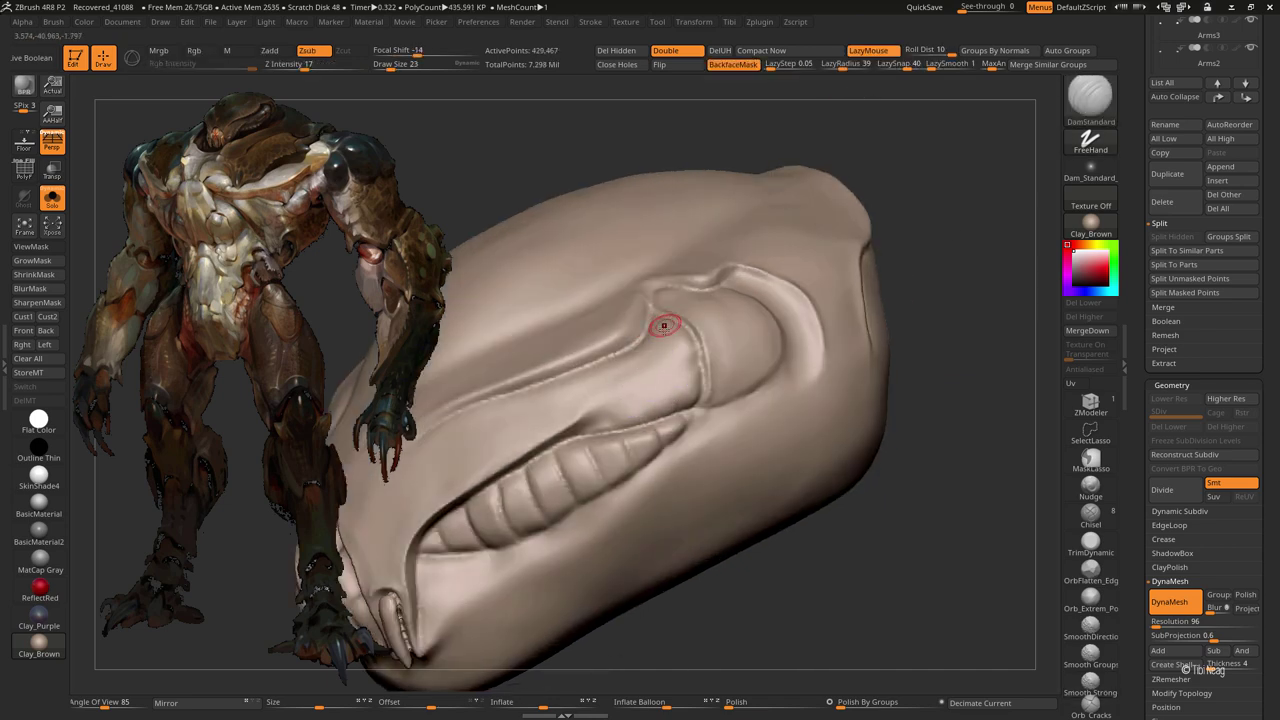
left_click_drag(663, 323, 657, 303)
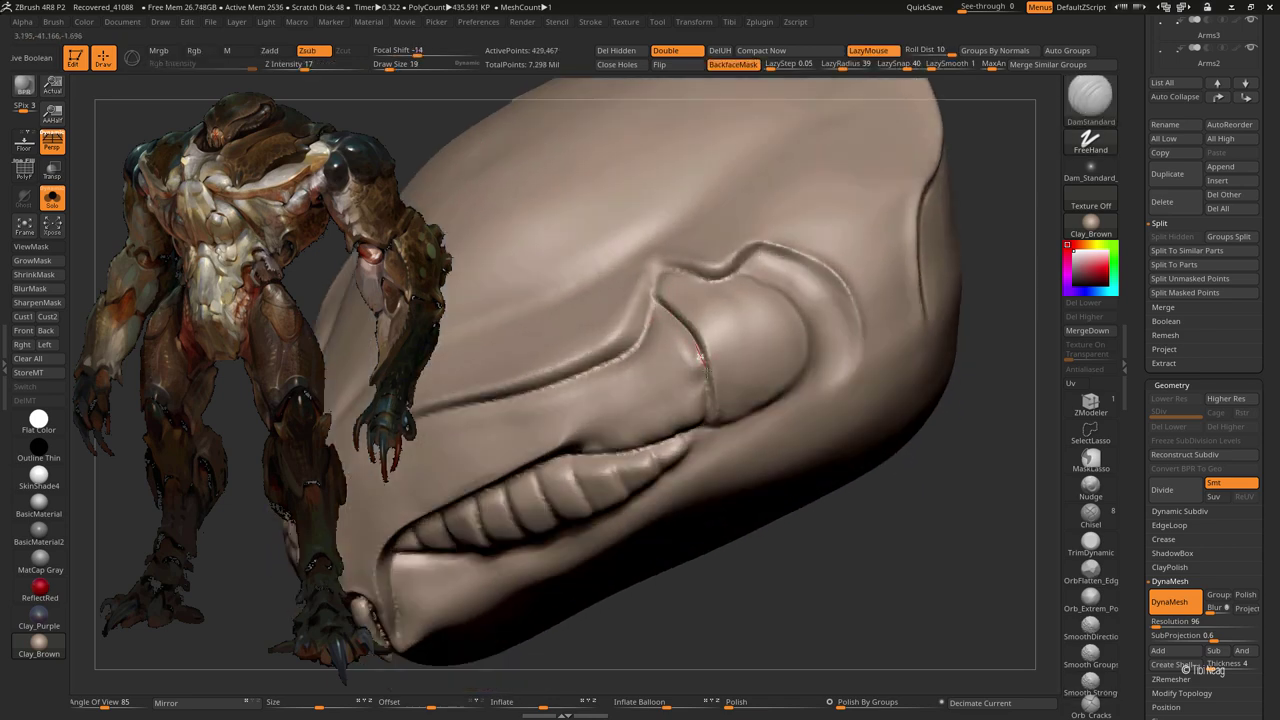
- Polish with hPolish, build up with Clay, and smooth rough spots with Smooth Strong
key("b")
key("h")
key("p")
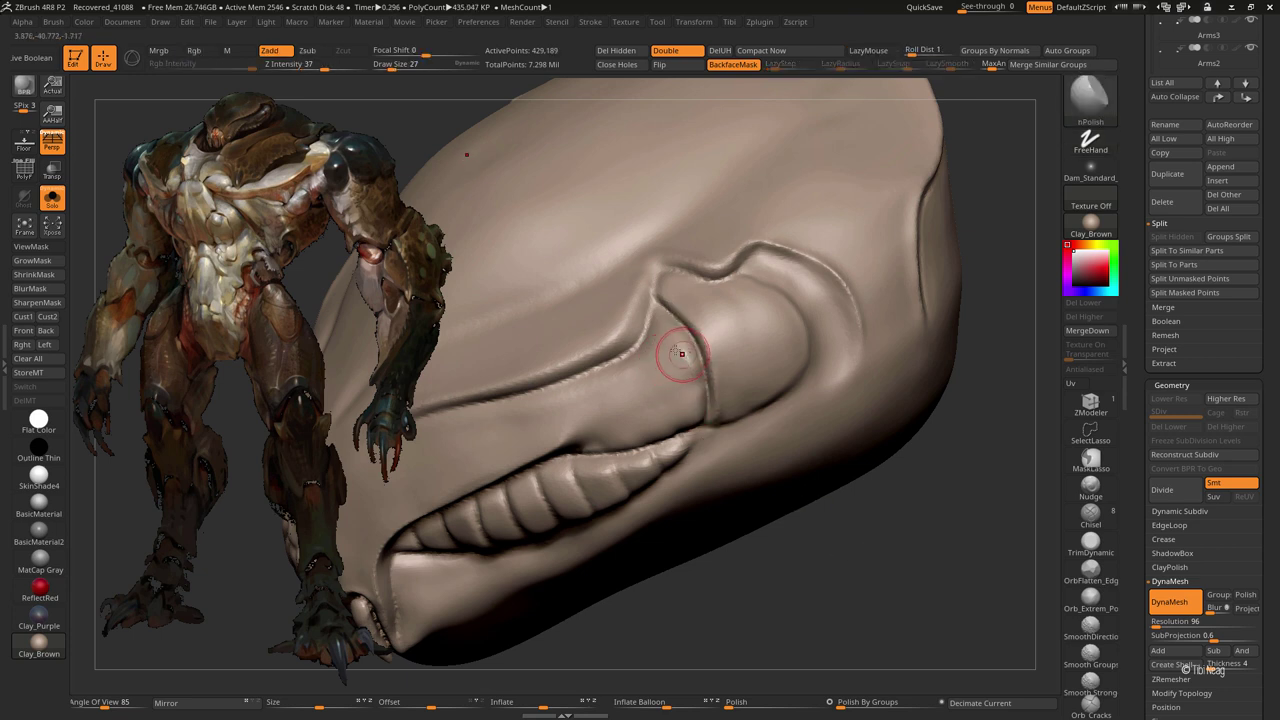
key("b")
key("c")
key("l")
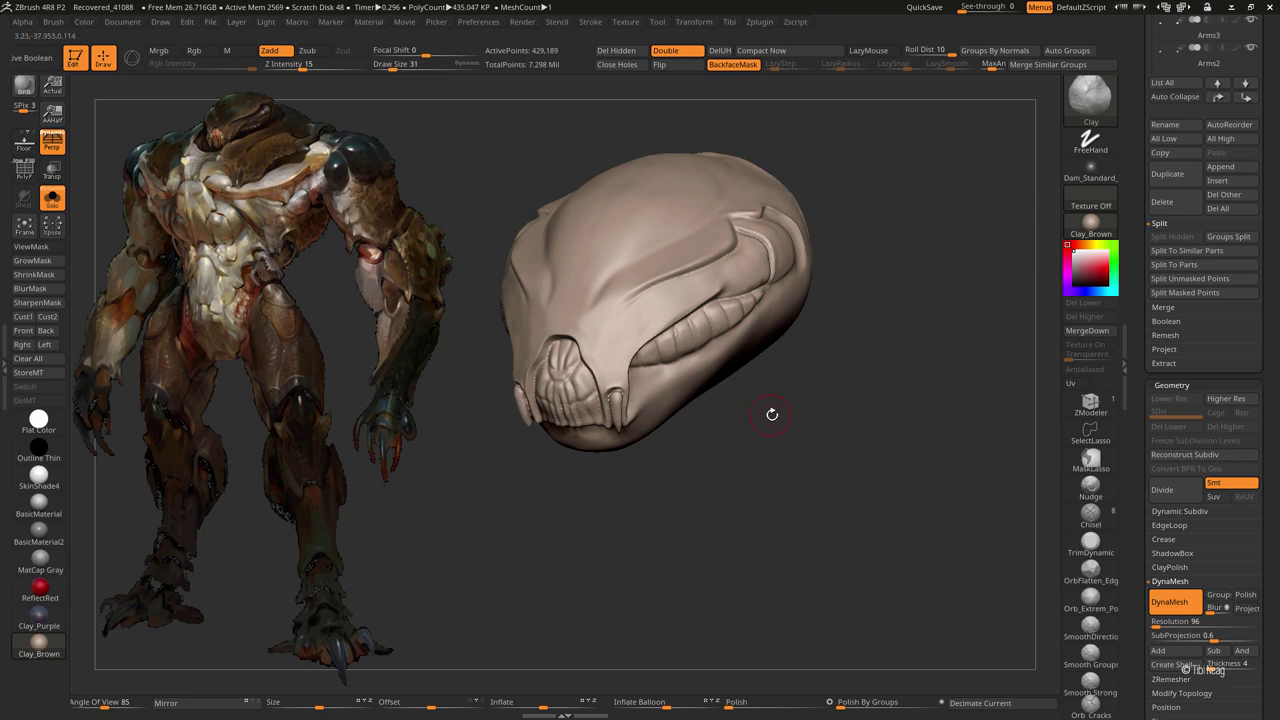
left_click_drag(738, 394, 698, 301)
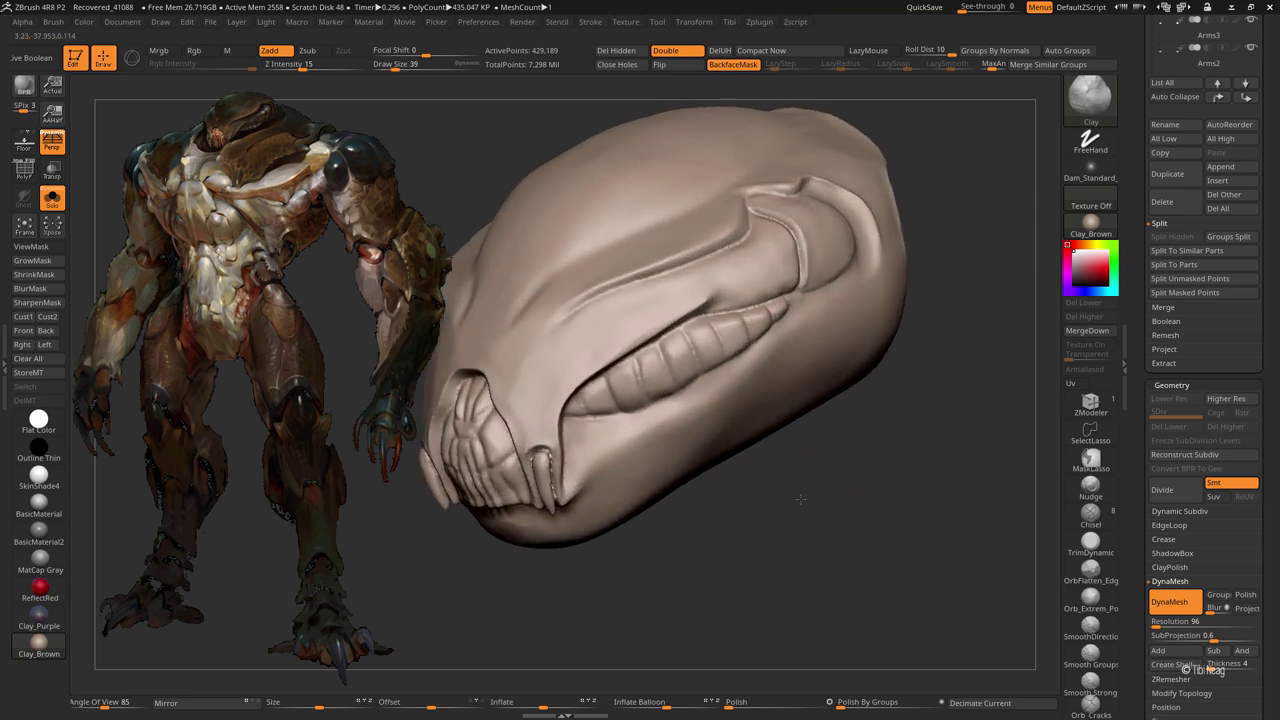
key("shift")
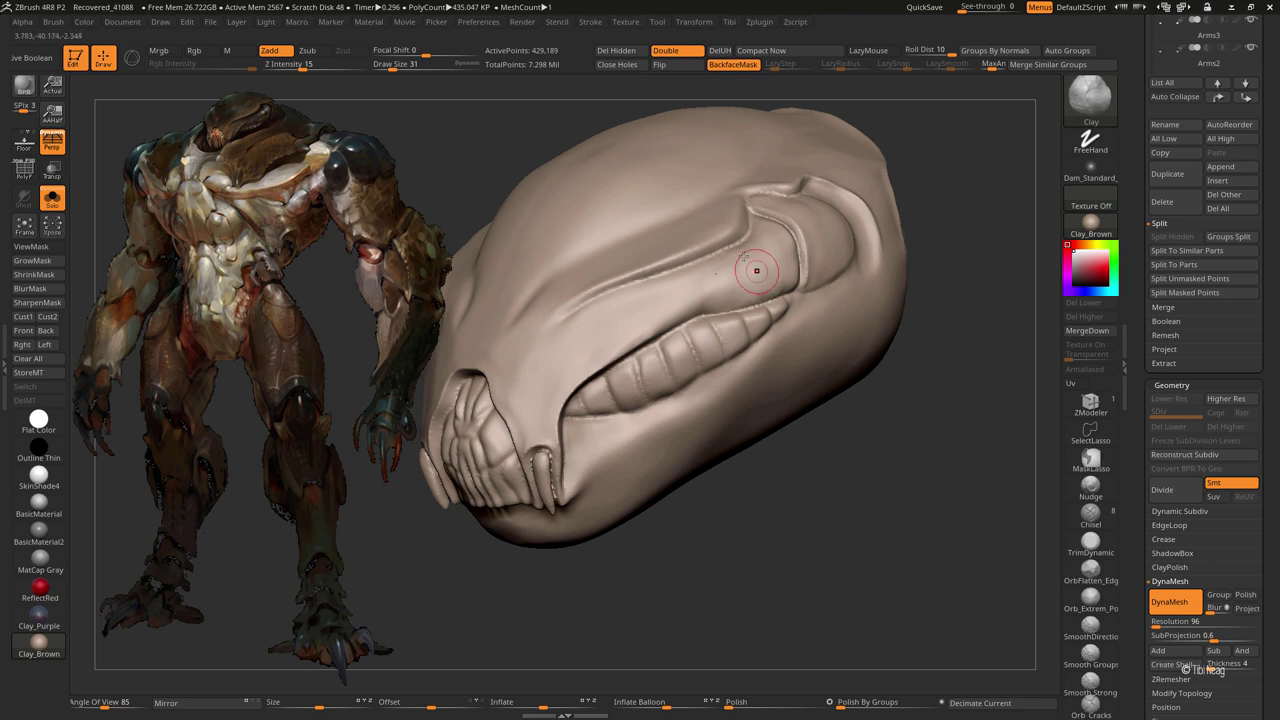
key("shift")
- Orbit around the head to check its form from front and side angles
mouse_move(779, 263)
right_mouse_down("ctrl")
mouse_move(817, 297)
mouse_move(840, 254)
mouse_move(710, 301)
right_mouse_up("ctrl")
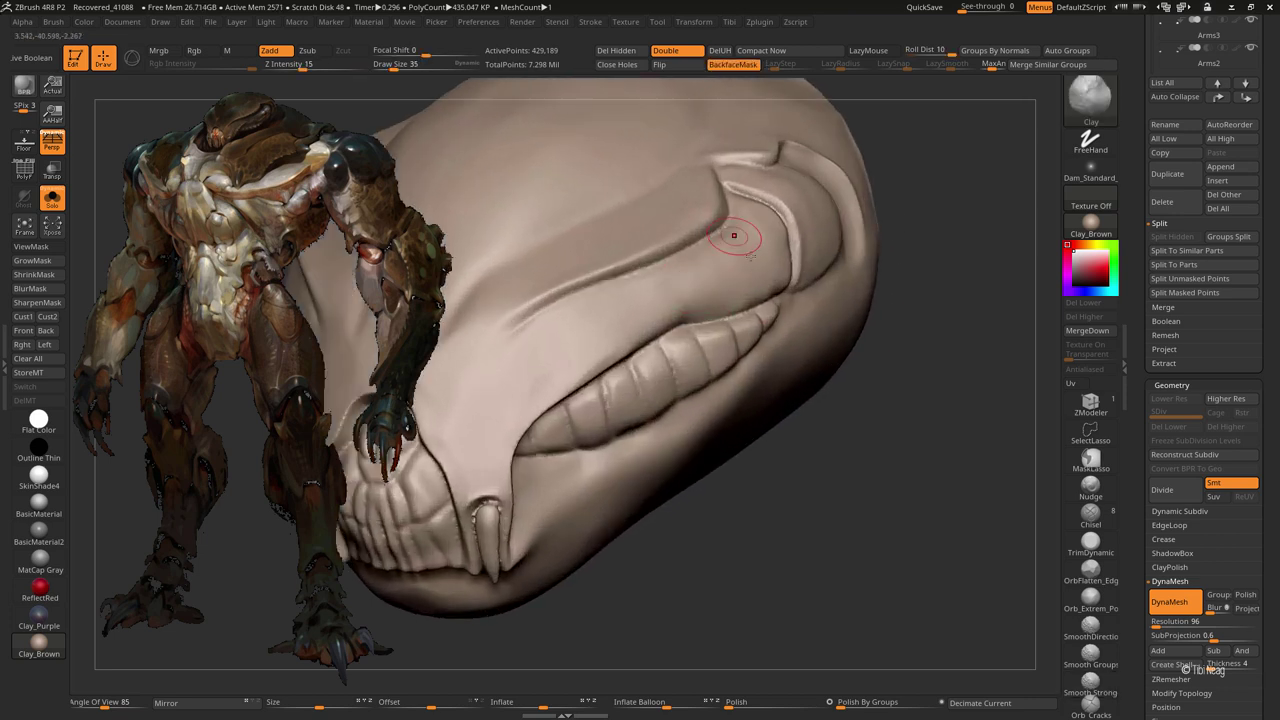
mouse_move(940, 217)
right_mouse_down()
mouse_move(770, 335)
mouse_move(767, 309)
right_mouse_up()
mouse_move(970, 237)
right_mouse_down()
mouse_move(760, 300)
mouse_move(774, 273)
mouse_move(931, 209)
mouse_move(869, 194)
mouse_move(869, 251)
mouse_move(806, 292)
mouse_move(630, 355)
right_mouse_up()
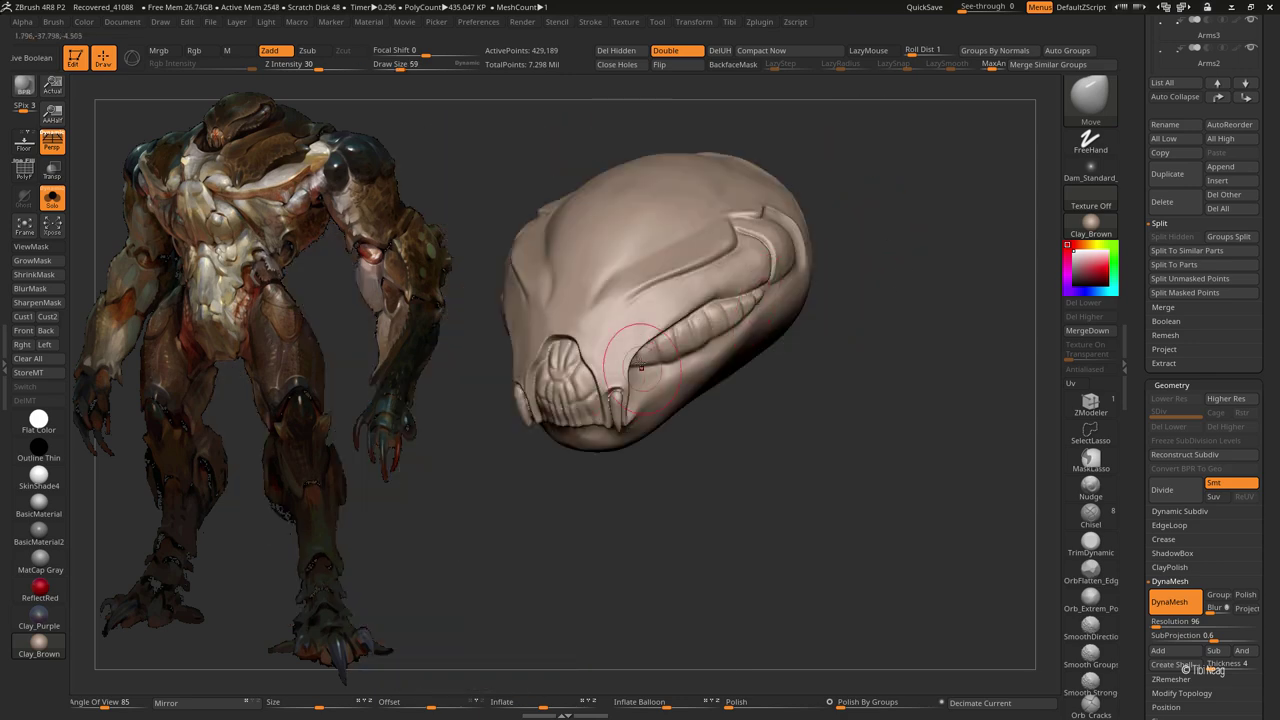
mouse_move(836, 400)
right_mouse_down()
mouse_move(760, 330)
mouse_move(616, 367)
mouse_move(593, 399)
right_mouse_up()
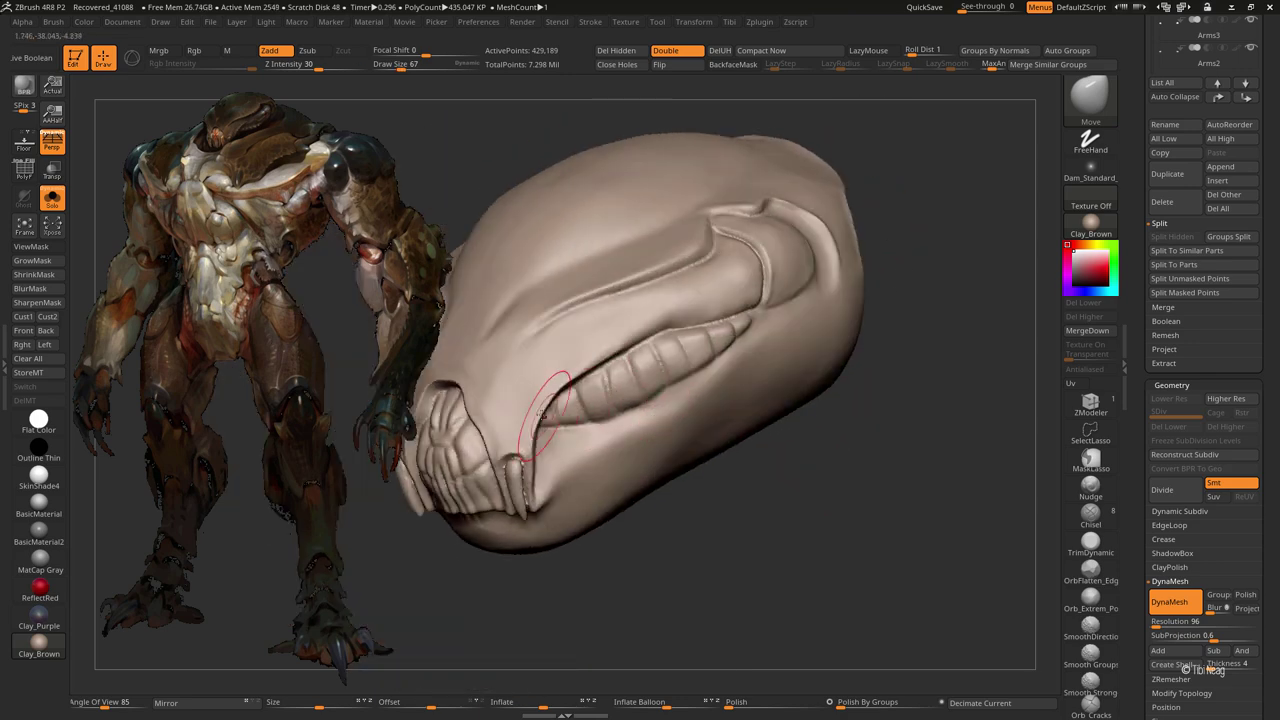
mouse_move(786, 557)
right_mouse_down()
mouse_move(699, 459)
mouse_move(720, 451)
mouse_move(738, 465)
mouse_move(751, 528)
right_mouse_up()
mouse_move(760, 451)
right_mouse_down()
mouse_move(775, 468)
mouse_move(687, 419)
right_mouse_up()
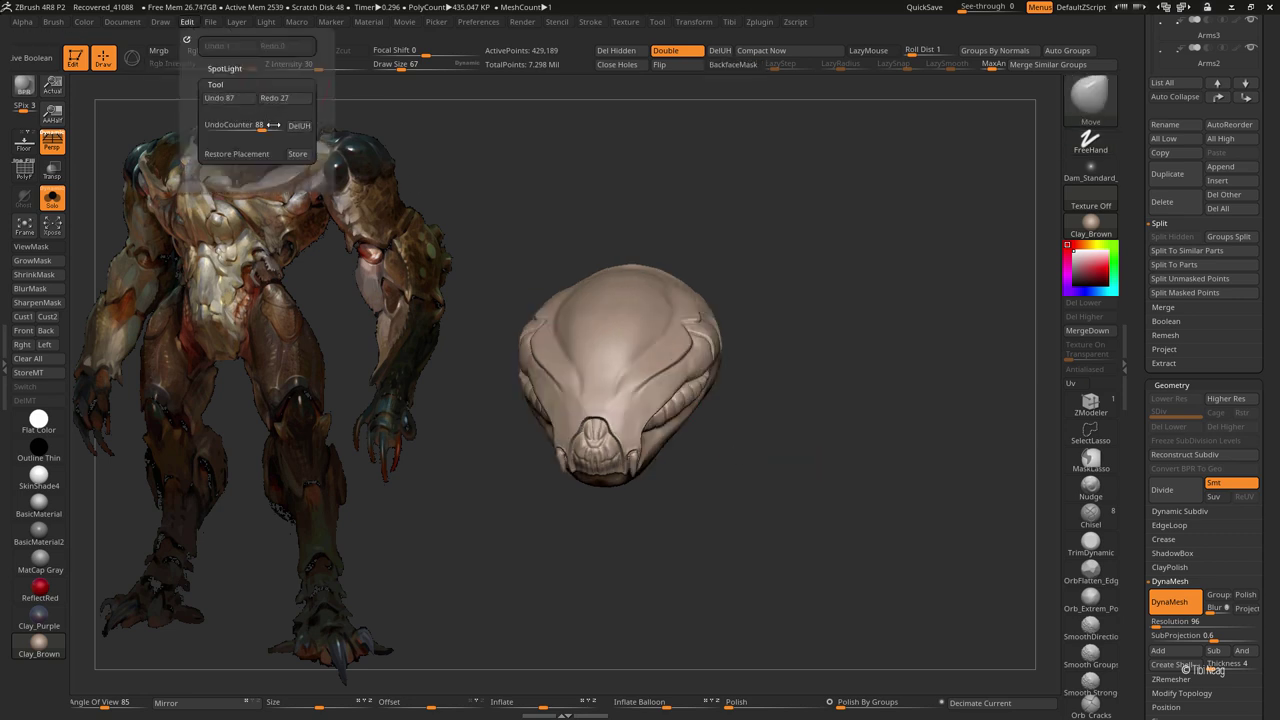
- Duplicate the Head subtool and make the original Head active
mouse_move(466, 160)
right_mouse_down()
mouse_move(851, 337)
mouse_move(687, 378)
mouse_move(903, 337)
right_mouse_up()
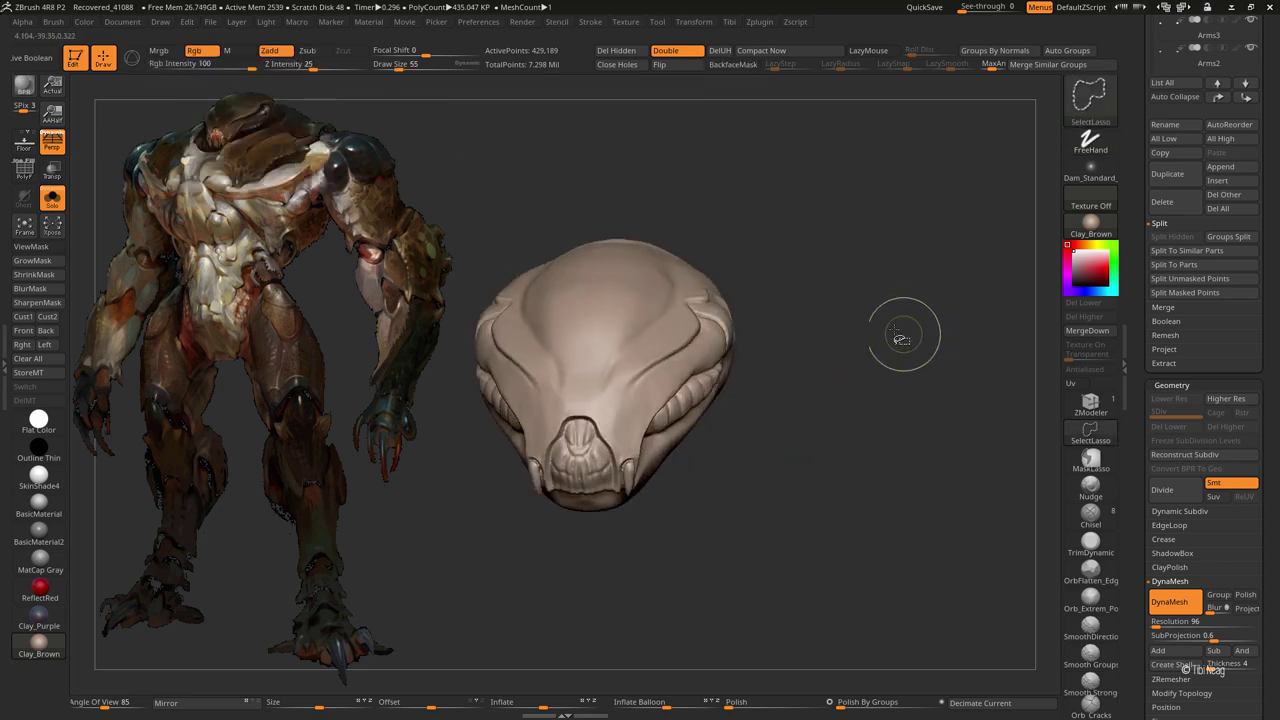
left_click(1167, 221)
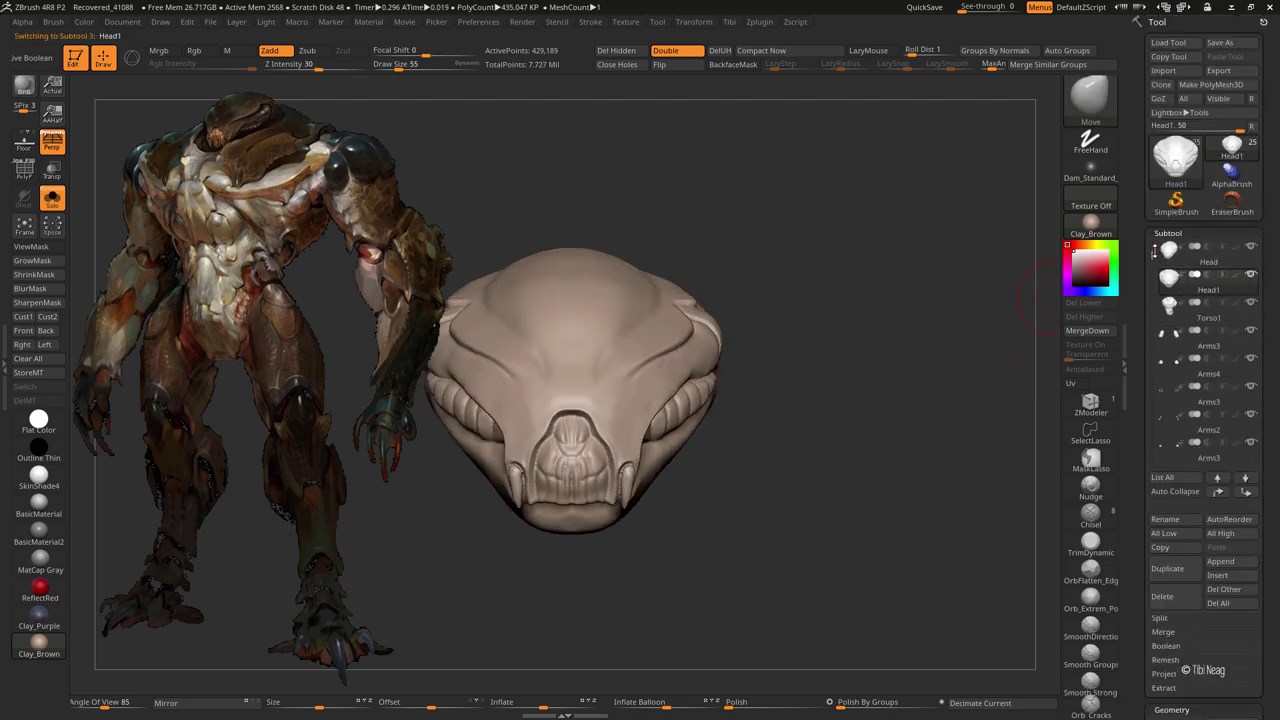
scroll(1244, 320, "up", 1)
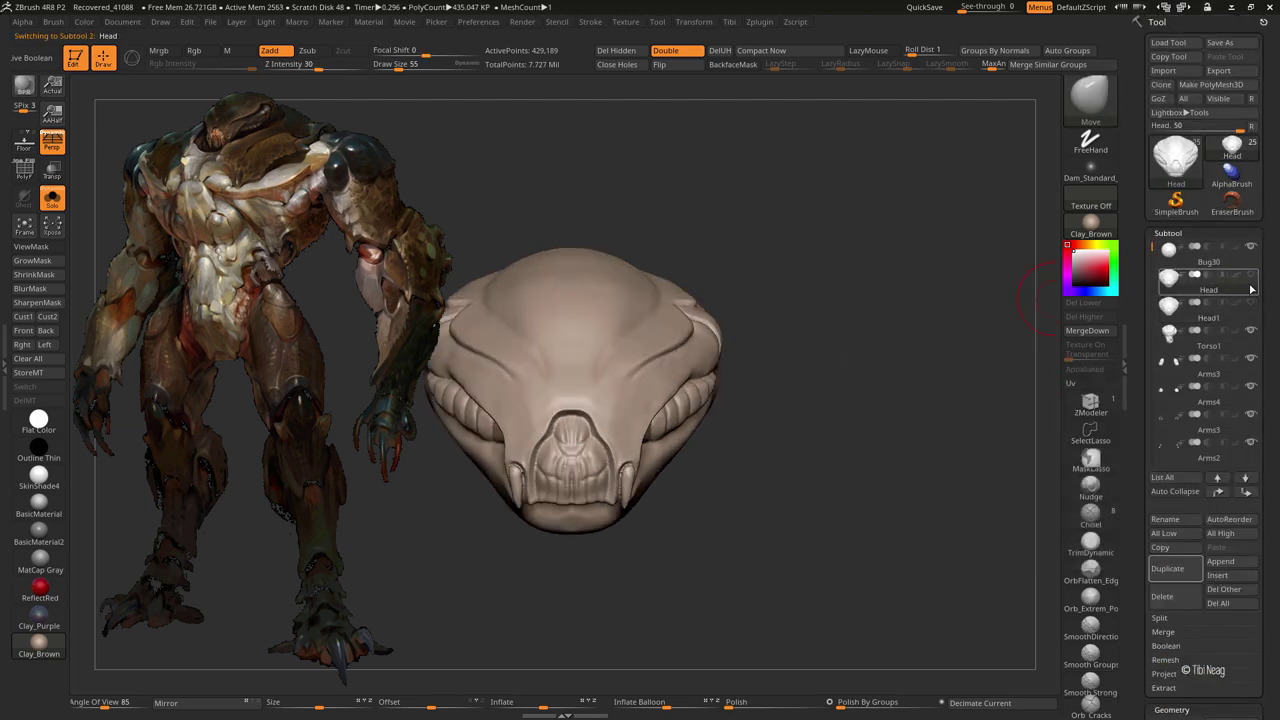
left_click(1242, 288)
- Select one half of the head with SelectRect and delete the hidden half
left_click_drag(700, 194, 760, 200)
key("b")
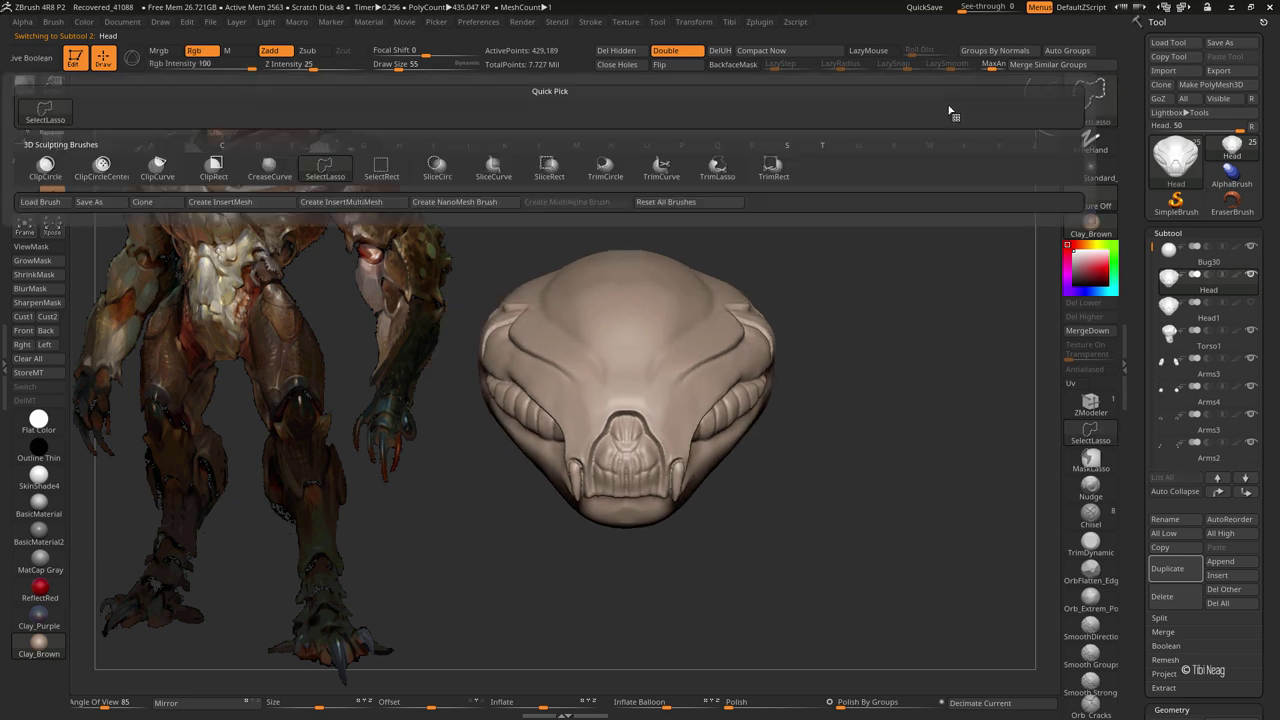
key("s")
key("r")
left_click_drag(891, 124, 636, 549, "ctrl+shift")
left_click(613, 52)
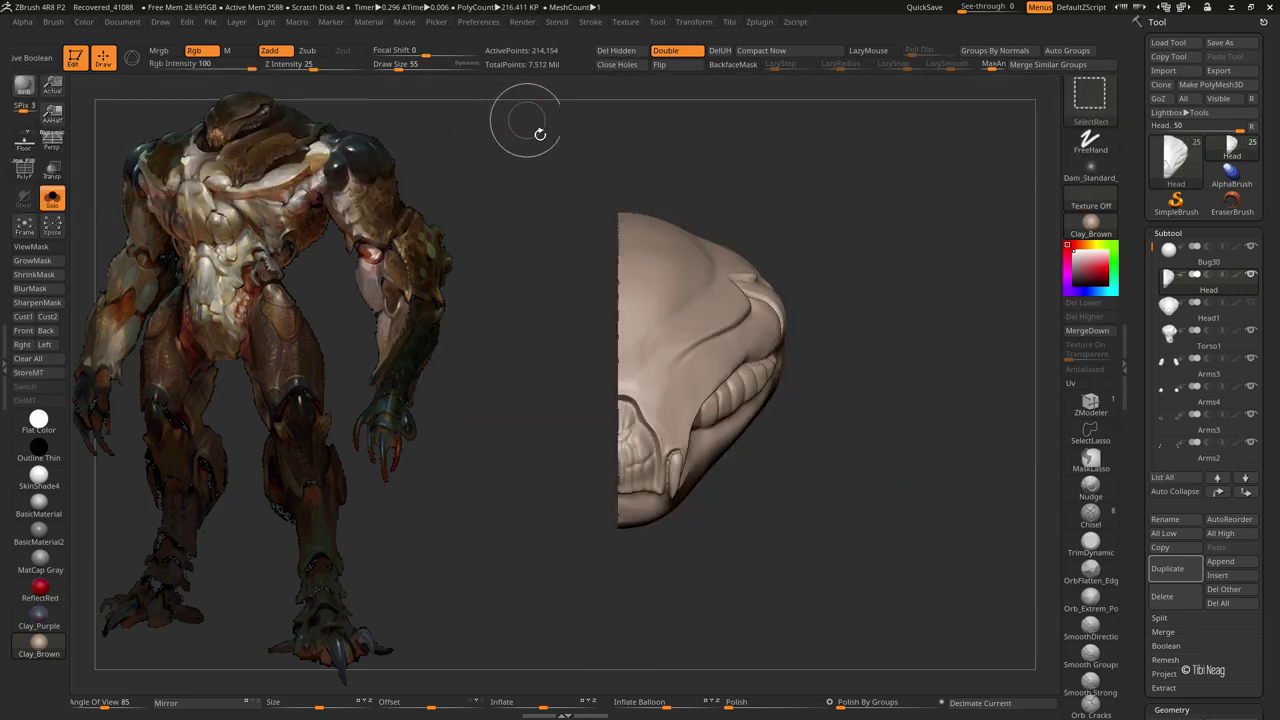
- Duplicate the half-head, mirror the copy, and DynaMesh to close the open edges
left_click(1167, 568)
left_click(238, 700)
left_click(1171, 285)
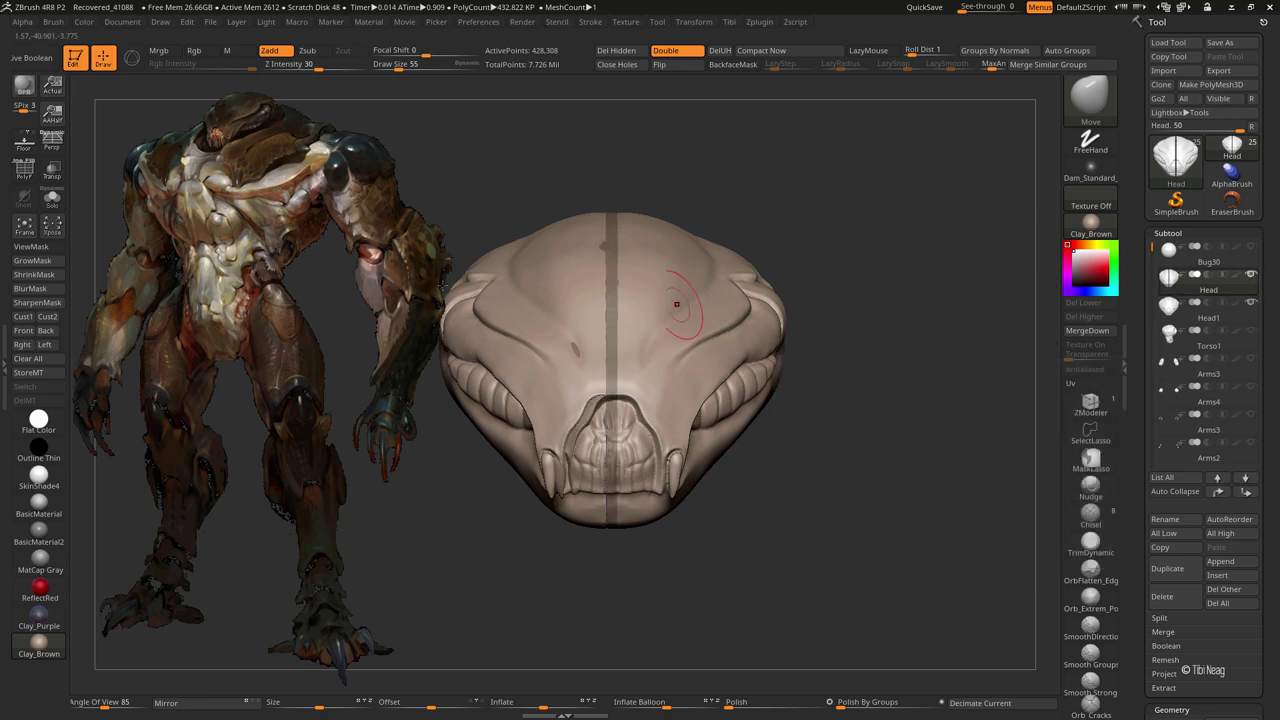
left_click_drag(847, 160, 858, 187)
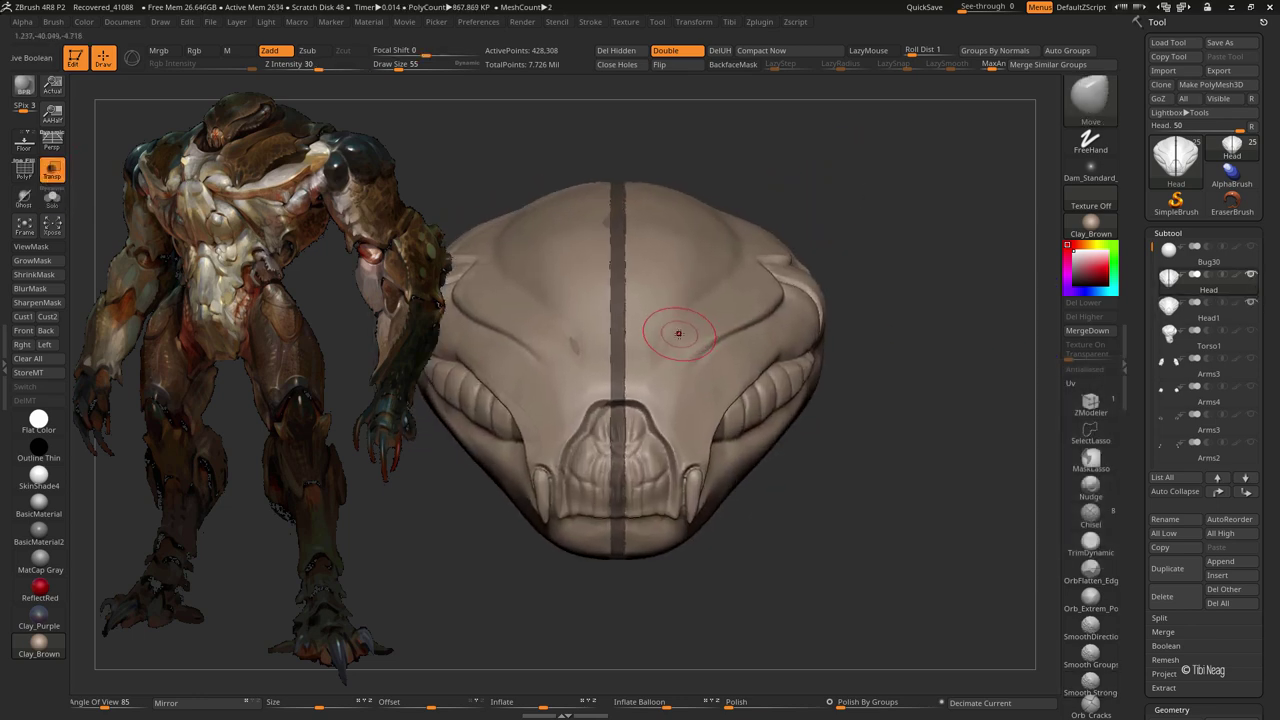
left_click_drag(760, 132, 768, 126, "ctrl")
- Slide the masked half with Transpose Move to meet the other at the centre line, then clear the mask
key("w")
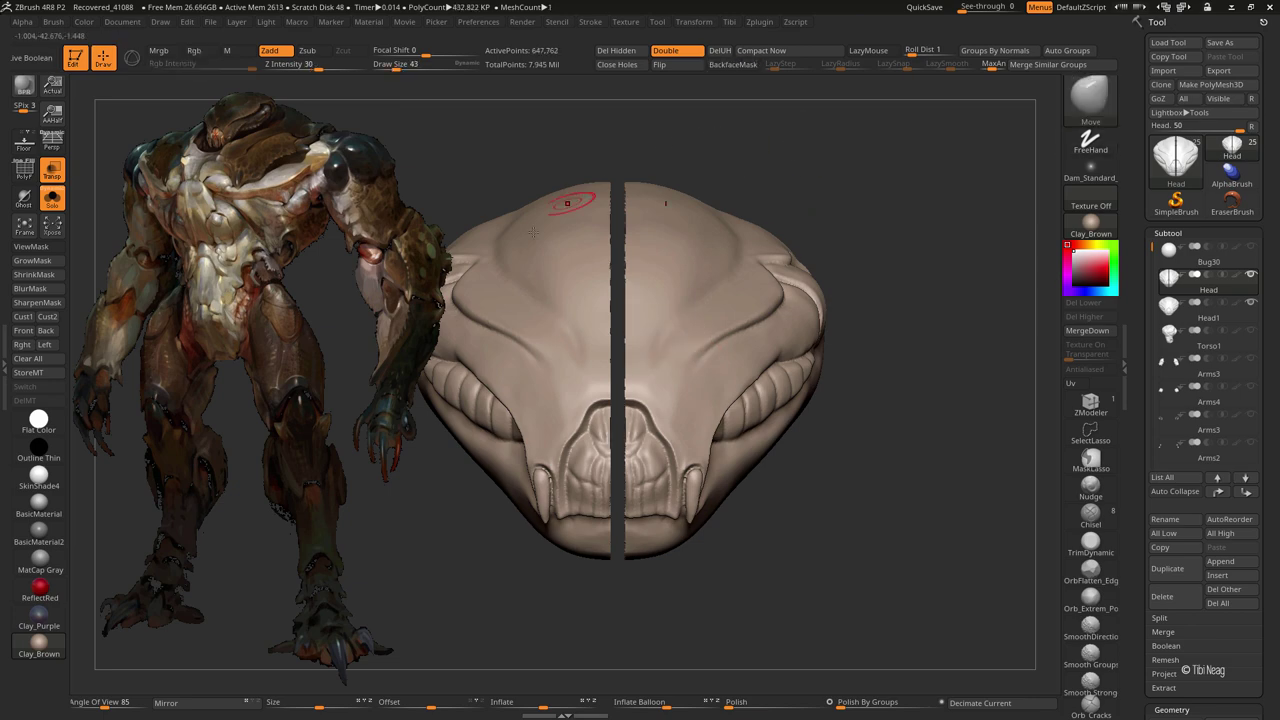
left_click_drag(548, 287, 738, 287)
left_click_drag(657, 287, 720, 287)
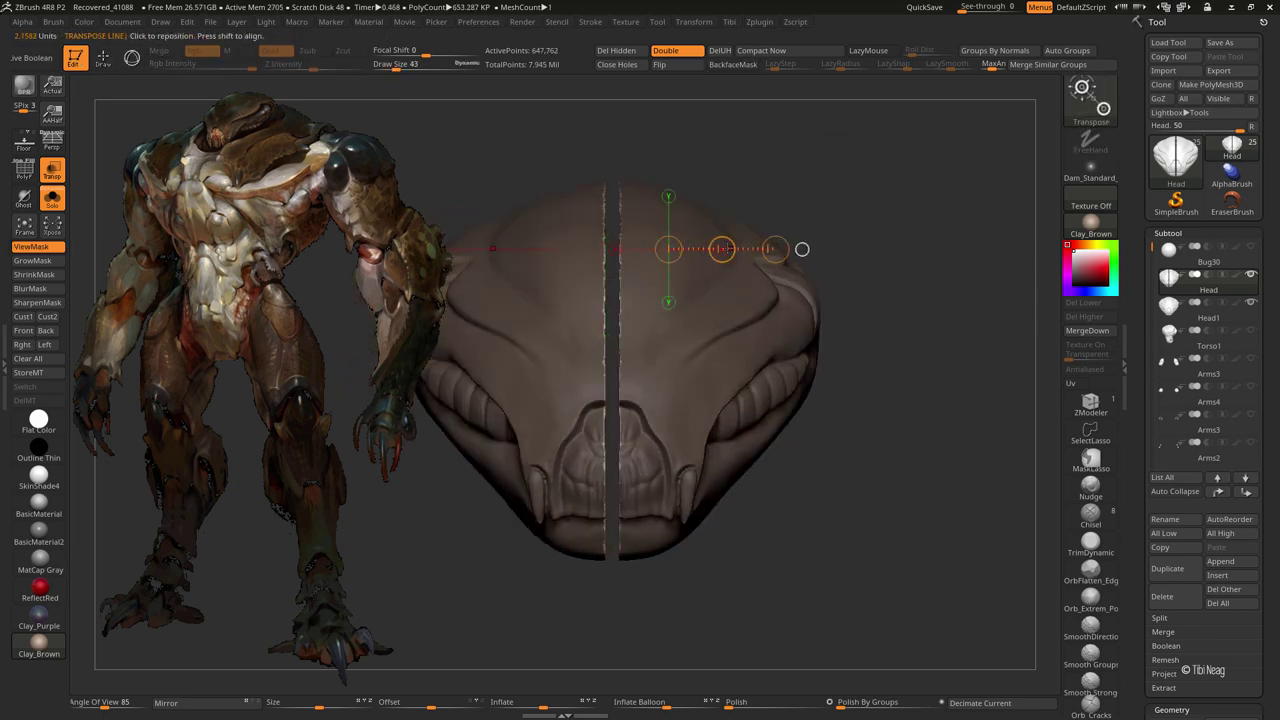
key("q")
left_click(852, 158, "ctrl")
key("b")
key("m")
key("v")
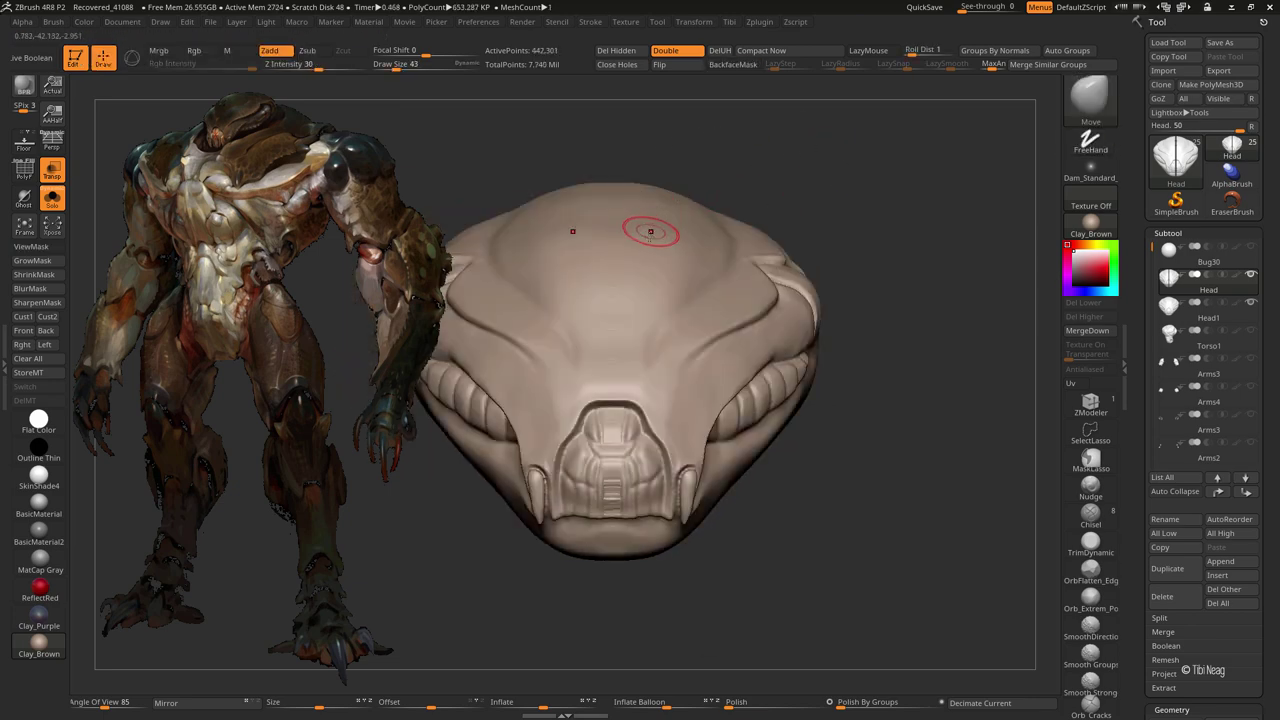
left_click_drag(634, 229, 705, 196)
- MergeDown the spare Head1 copy into Torso1 and reselect the Head subtool
left_click(1208, 310)
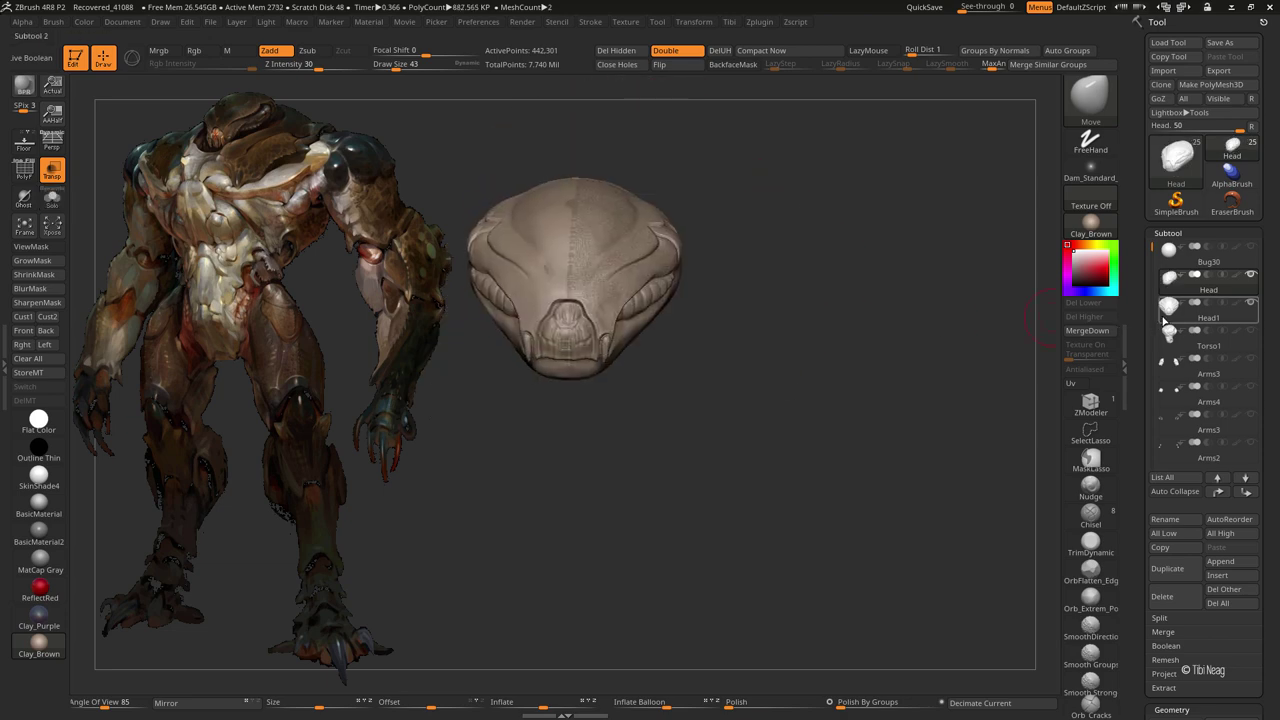
left_click(1087, 330)
left_click(1052, 625)
left_click(618, 274, "alt")
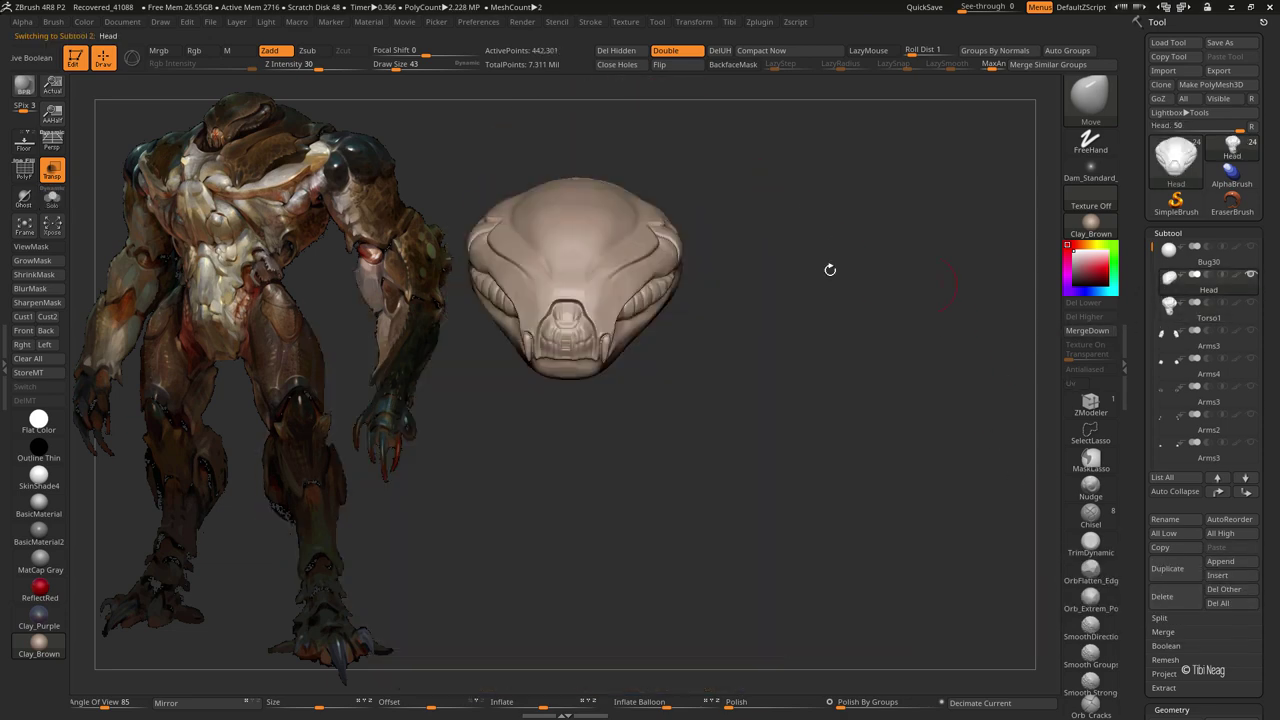
- Polish the head's side with hPolish and carve a groove along the side ridge with DamStandard
left_click_drag(829, 339, 684, 311)
right_click_drag(684, 311, 698, 363, "ctrl")
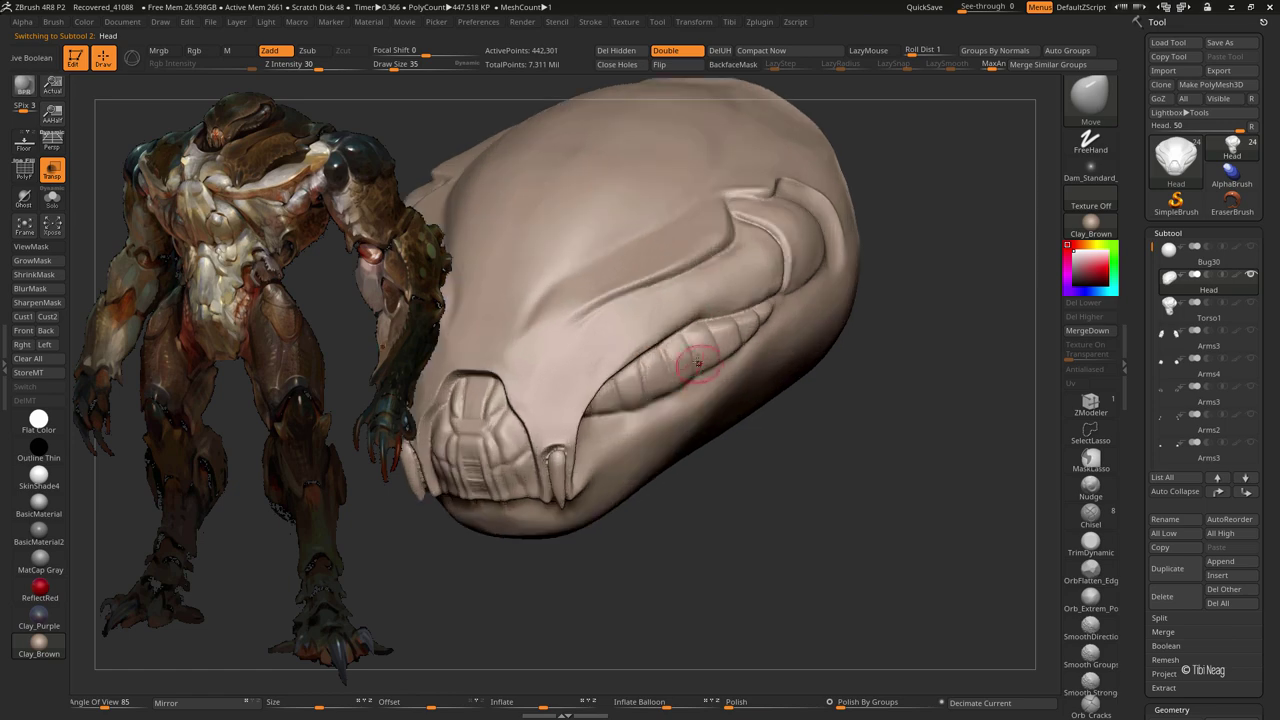
mouse_move(641, 397)
right_mouse_down()
mouse_move(650, 372)
mouse_move(551, 381)
mouse_move(566, 363)
mouse_move(551, 363)
right_mouse_up()
key("b")
key("h")
key("p")
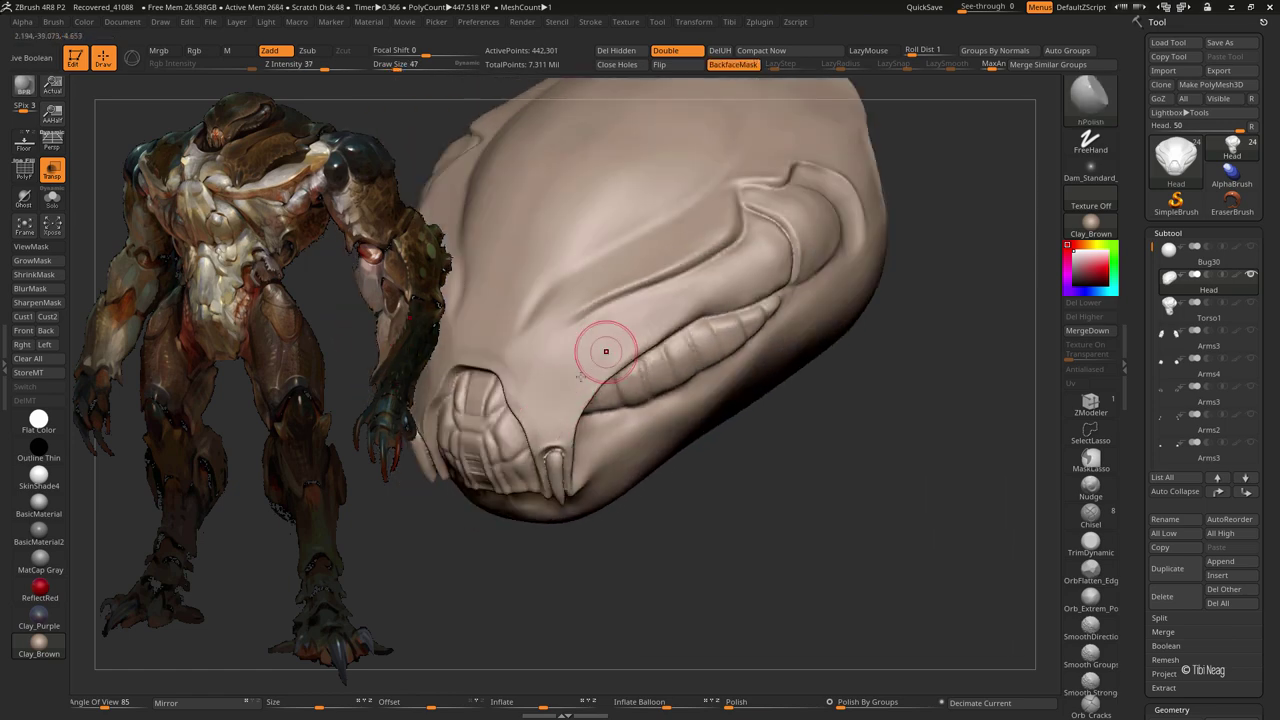
key("b")
key("d")
key("s")
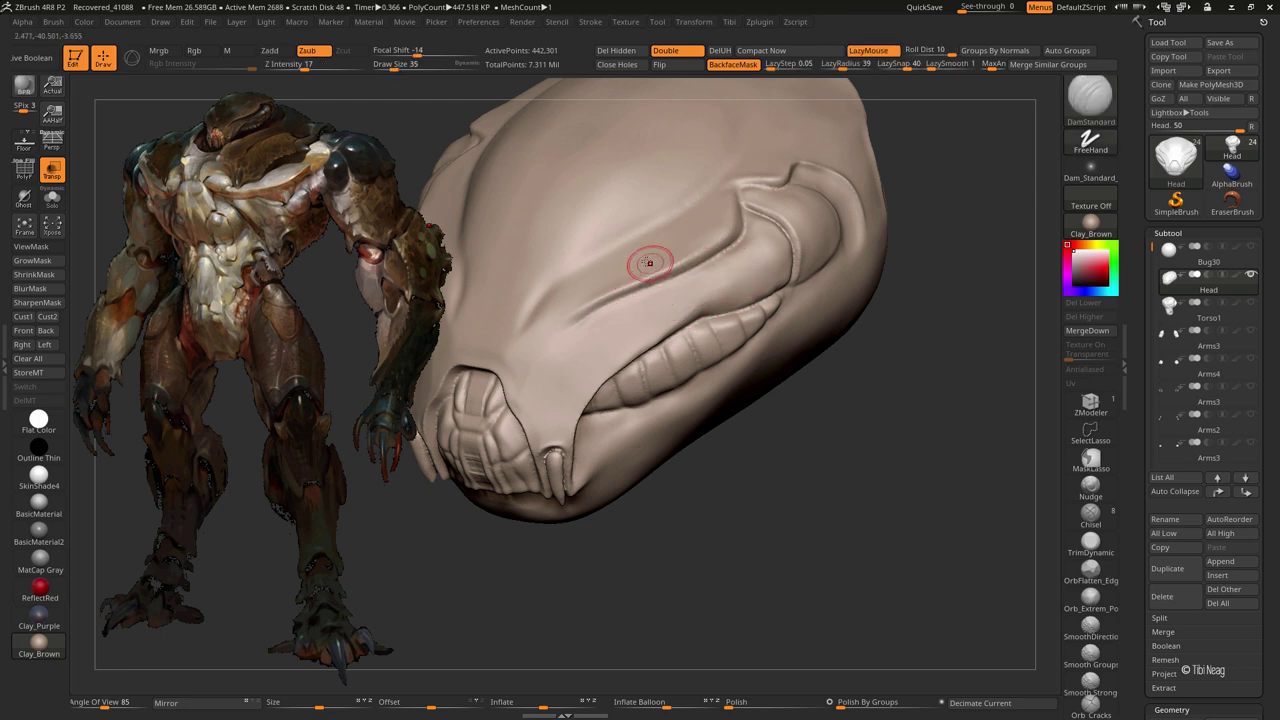
right_click_drag(646, 257, 620, 323)
left_click_drag(620, 323, 592, 336)
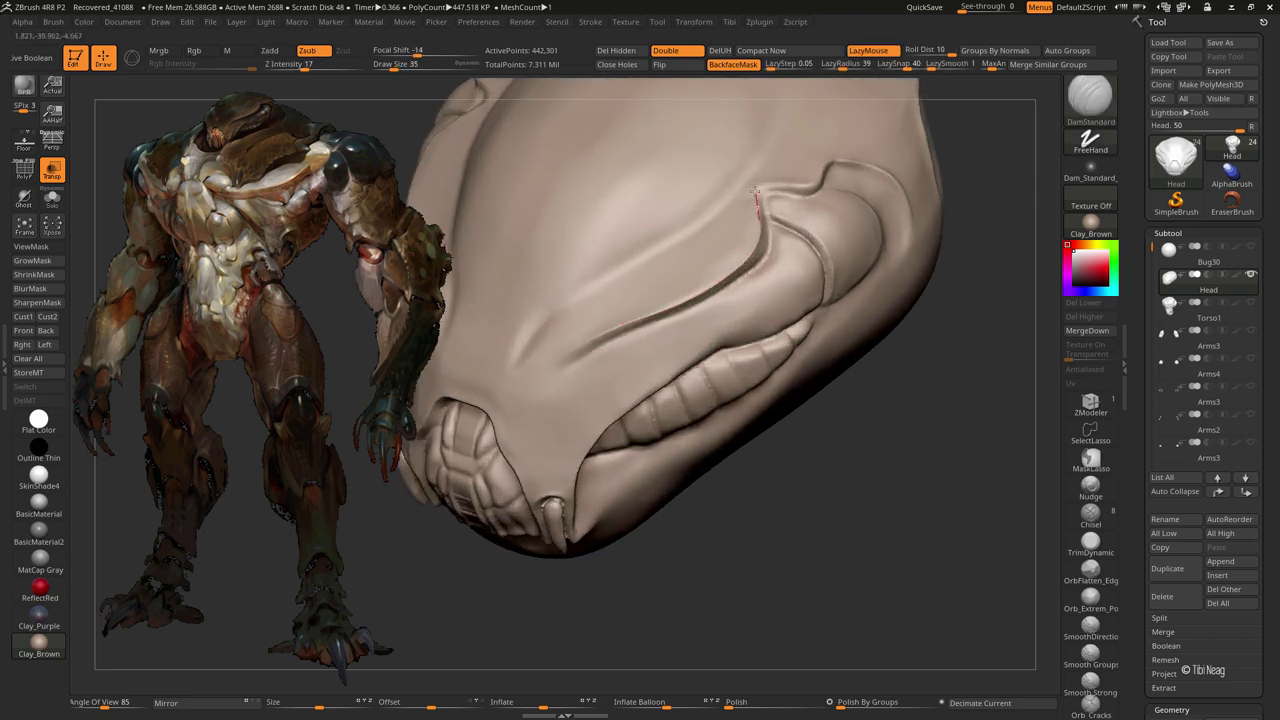
- Switch to Move, turn off transparency so the model is solid, and show only the head
right_click_drag(852, 175, 778, 190)
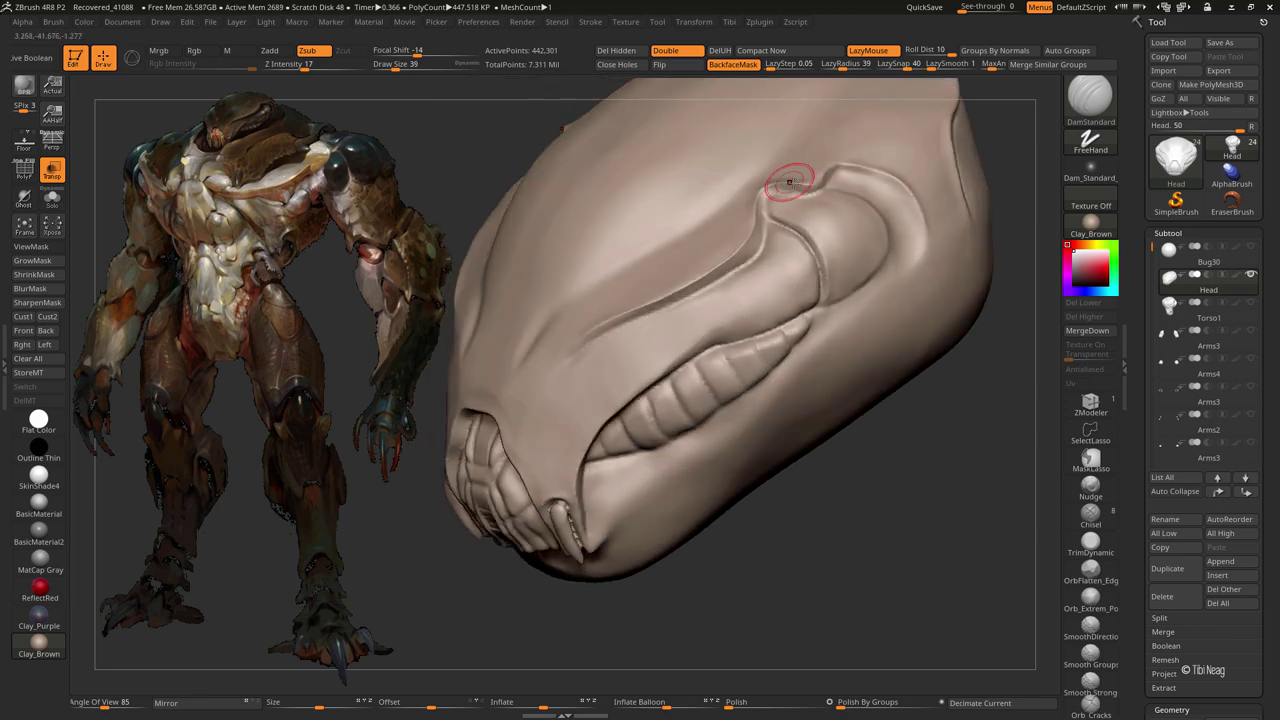
key("b")
key("m")
key("v")
right_click_drag(884, 478, 870, 455)
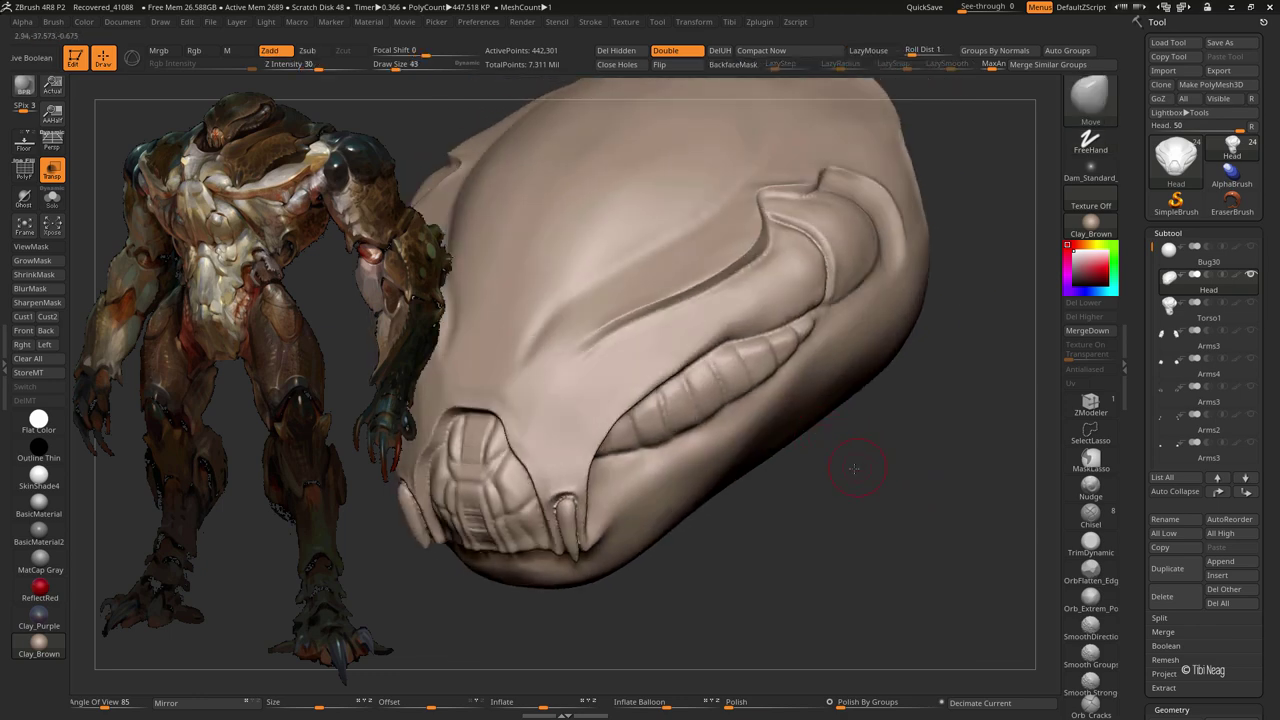
right_click_drag(725, 324, 772, 249, "alt")
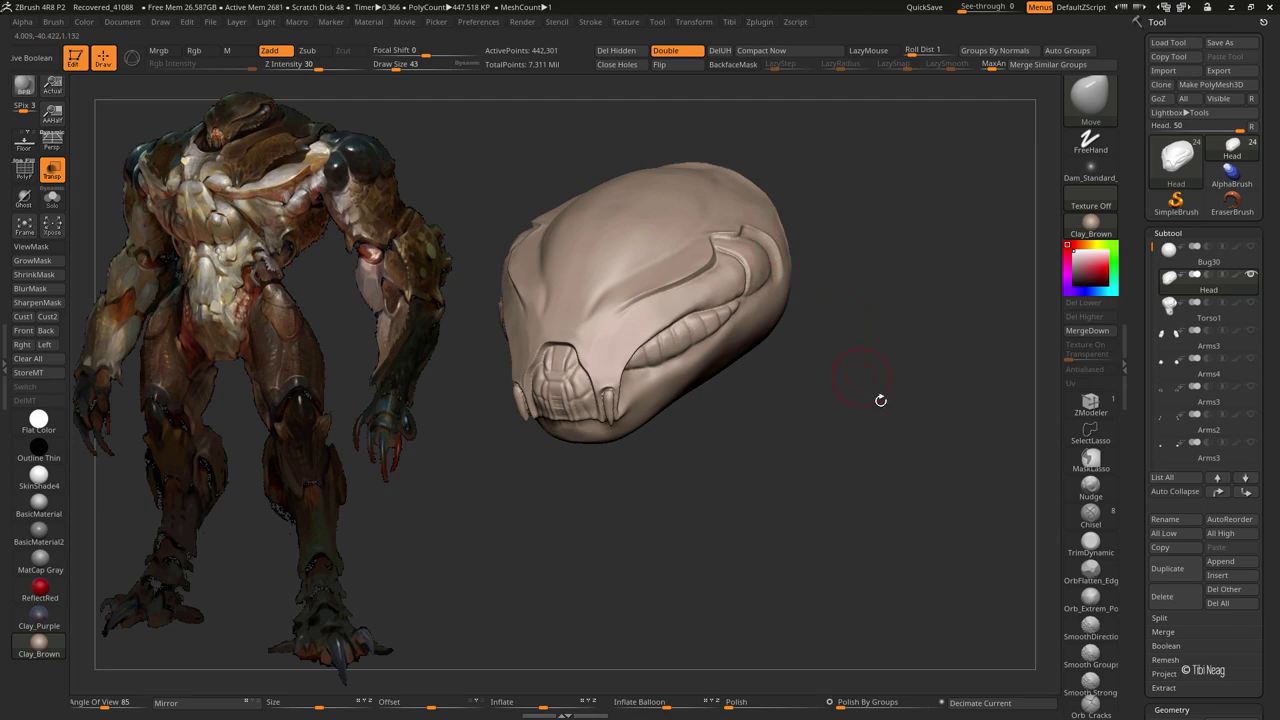
mouse_move(880, 400)
right_mouse_down("alt")
mouse_move(880, 446)
mouse_move(846, 414)
right_mouse_up("alt")
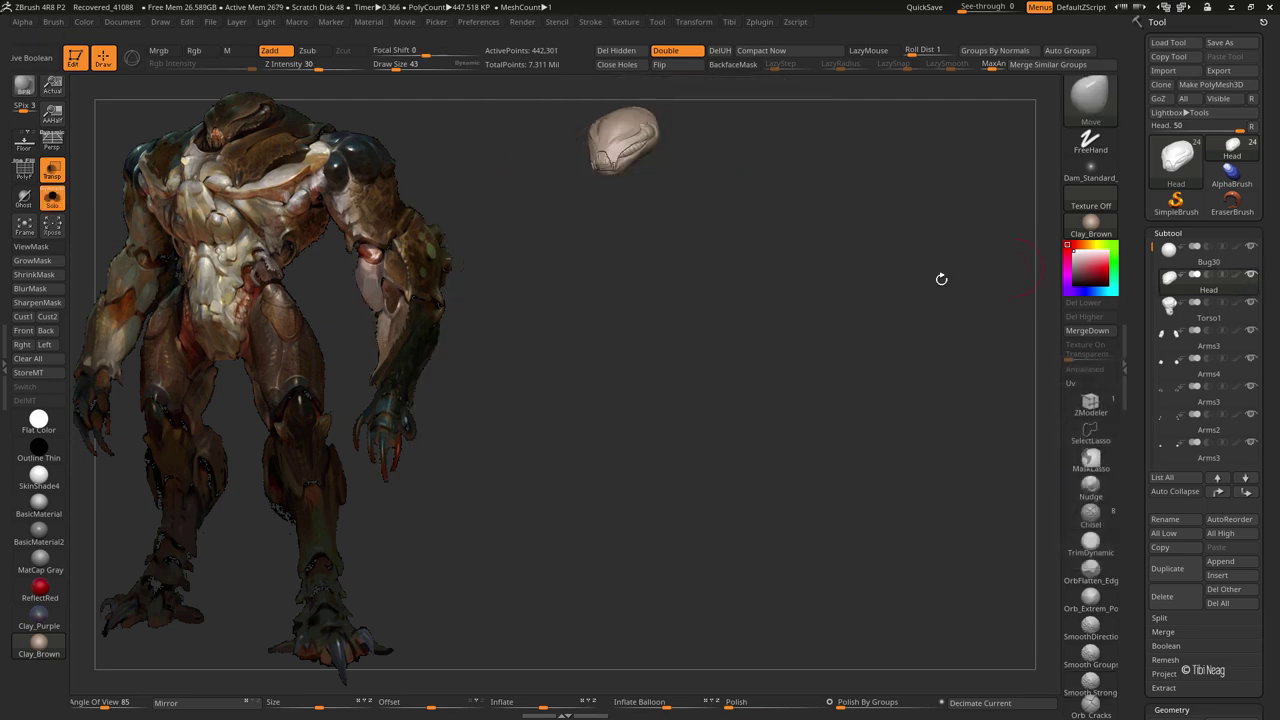
right_click_drag(941, 279, 817, 294, "alt")
left_click(48, 176)
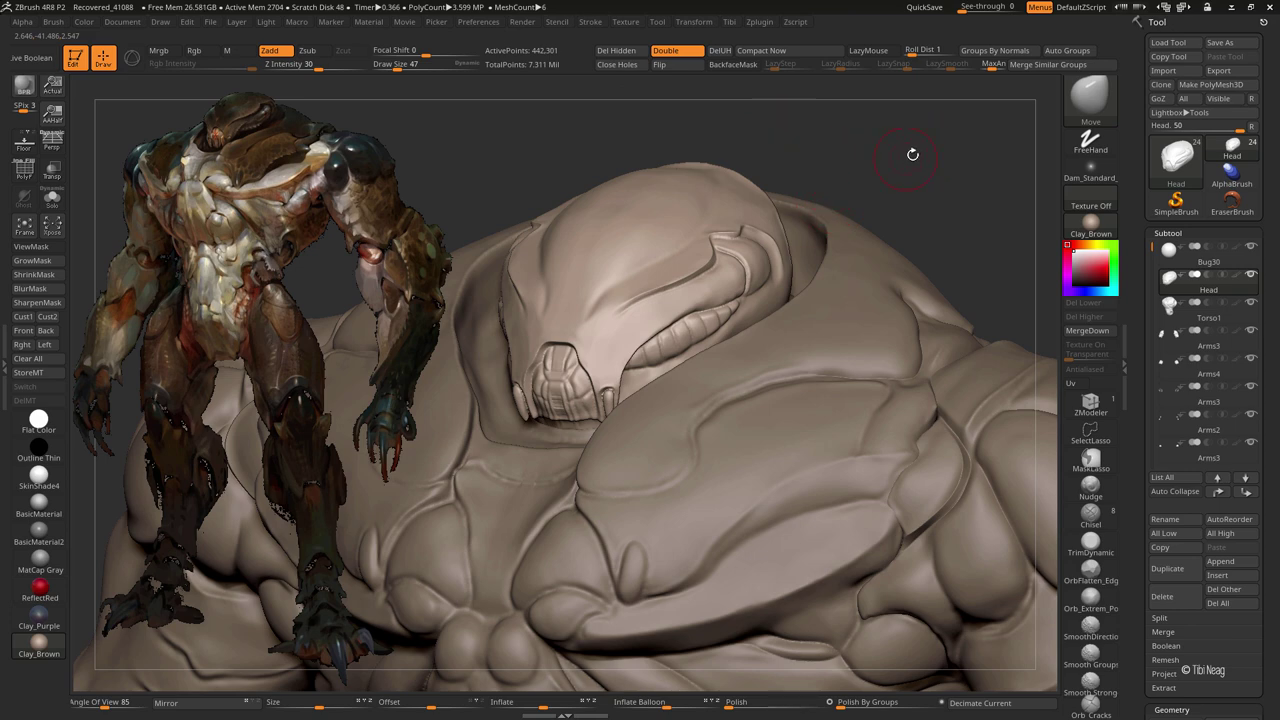
right_click_drag(909, 149, 796, 228)
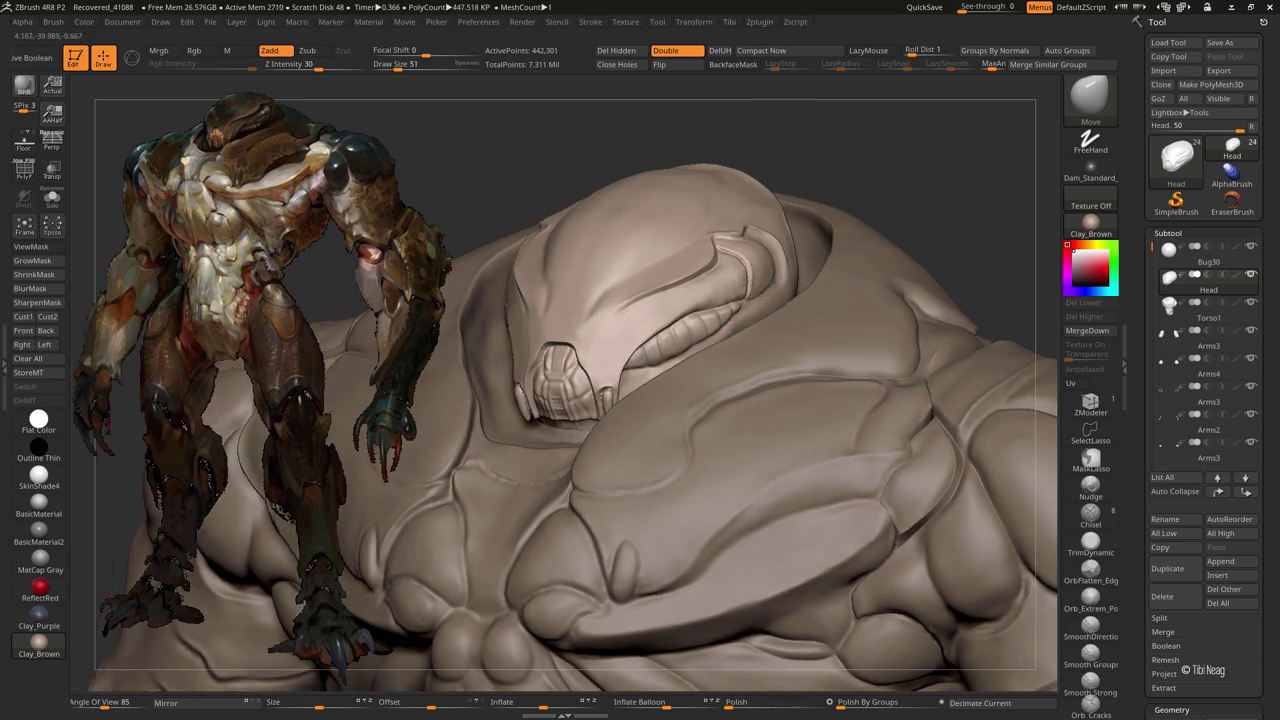
key("f")
mouse_move(775, 291)
right_mouse_down()
mouse_move(757, 286)
mouse_move(800, 334)
mouse_move(782, 357)
right_mouse_up()
key("alt+s")
- Build up clay around the eye socket and brow fold, enlarging the brush to size 35
key("b")
key("c")
key("l")
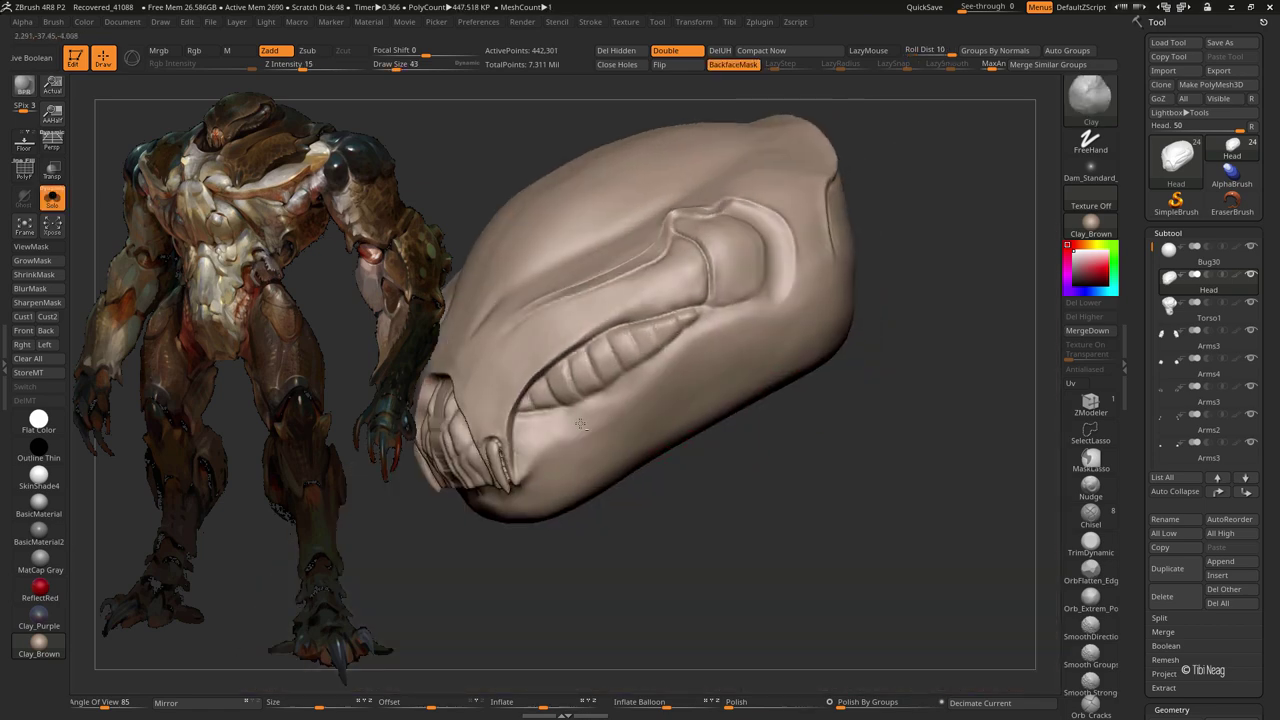
key("b")
key("m")
key("v")
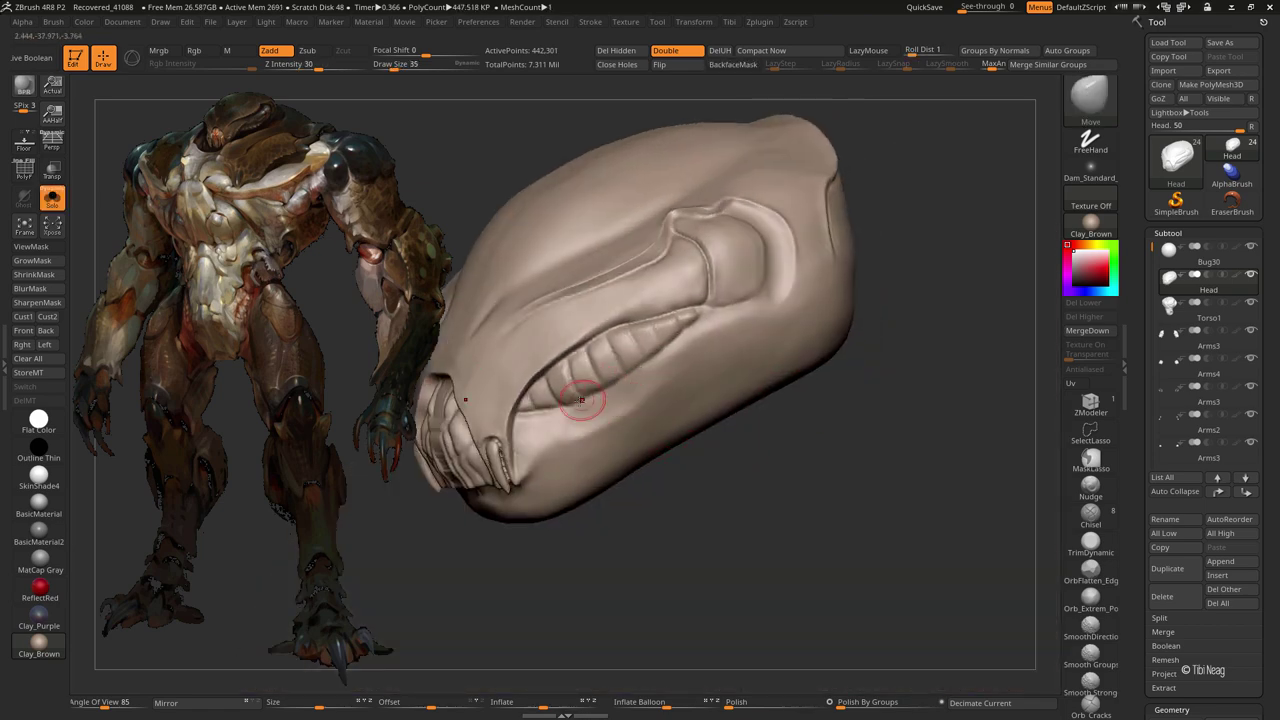
key("b")
key("c")
key("l")
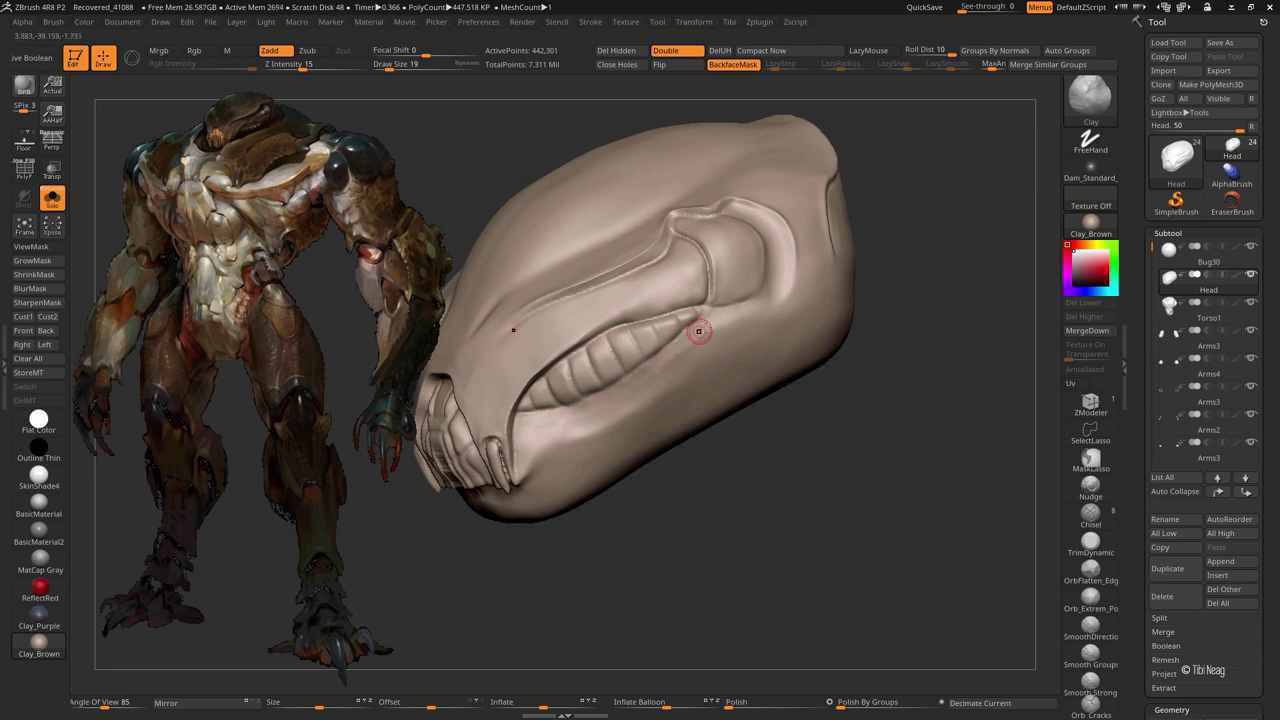
key("bracketright")
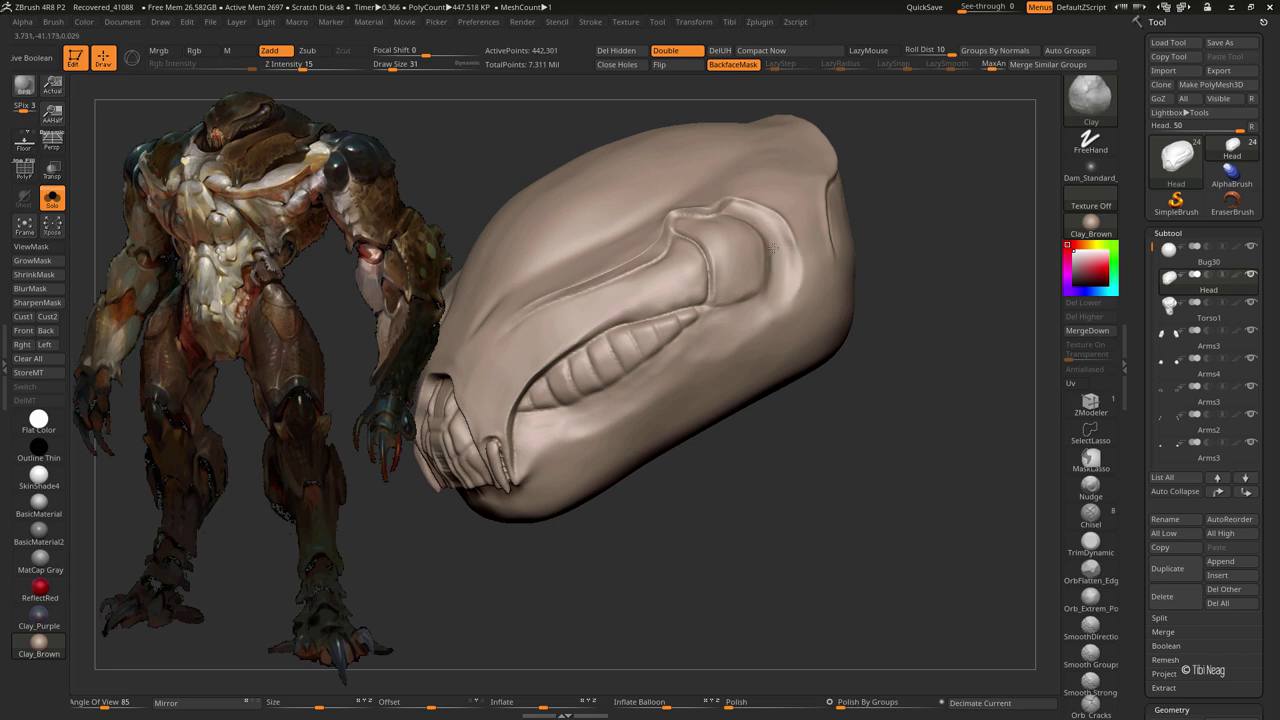
key("bracketright")
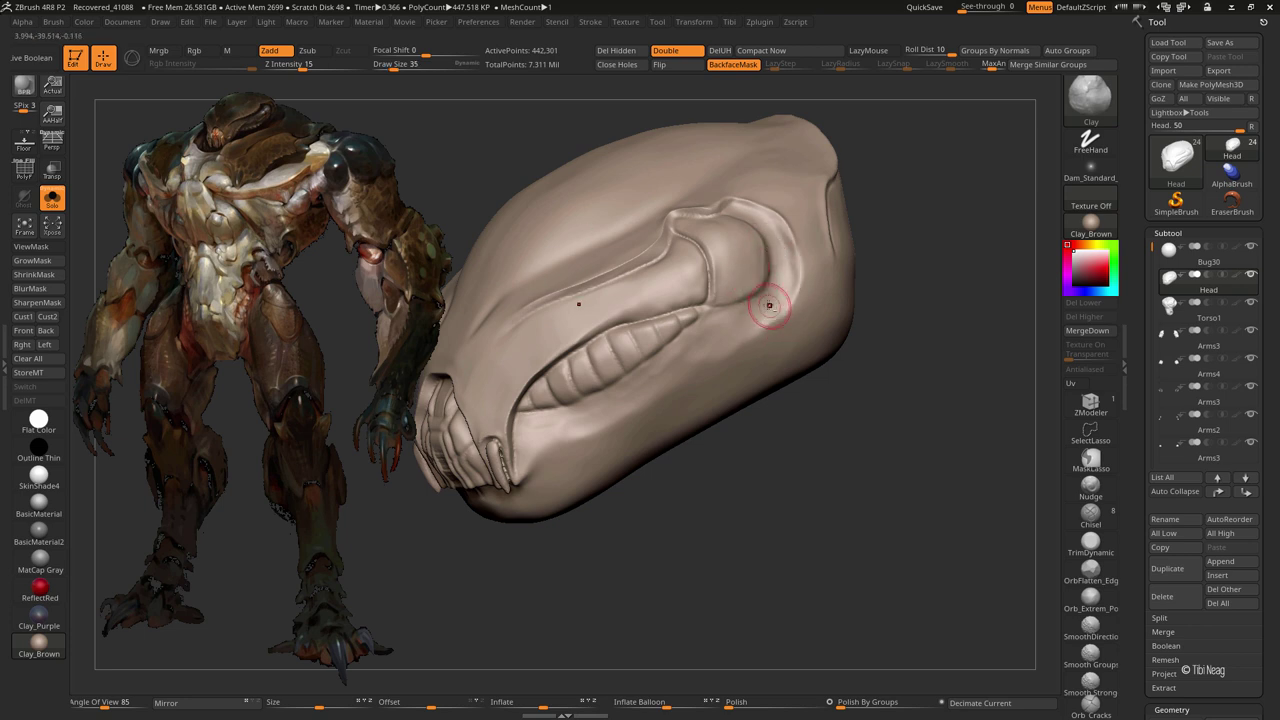
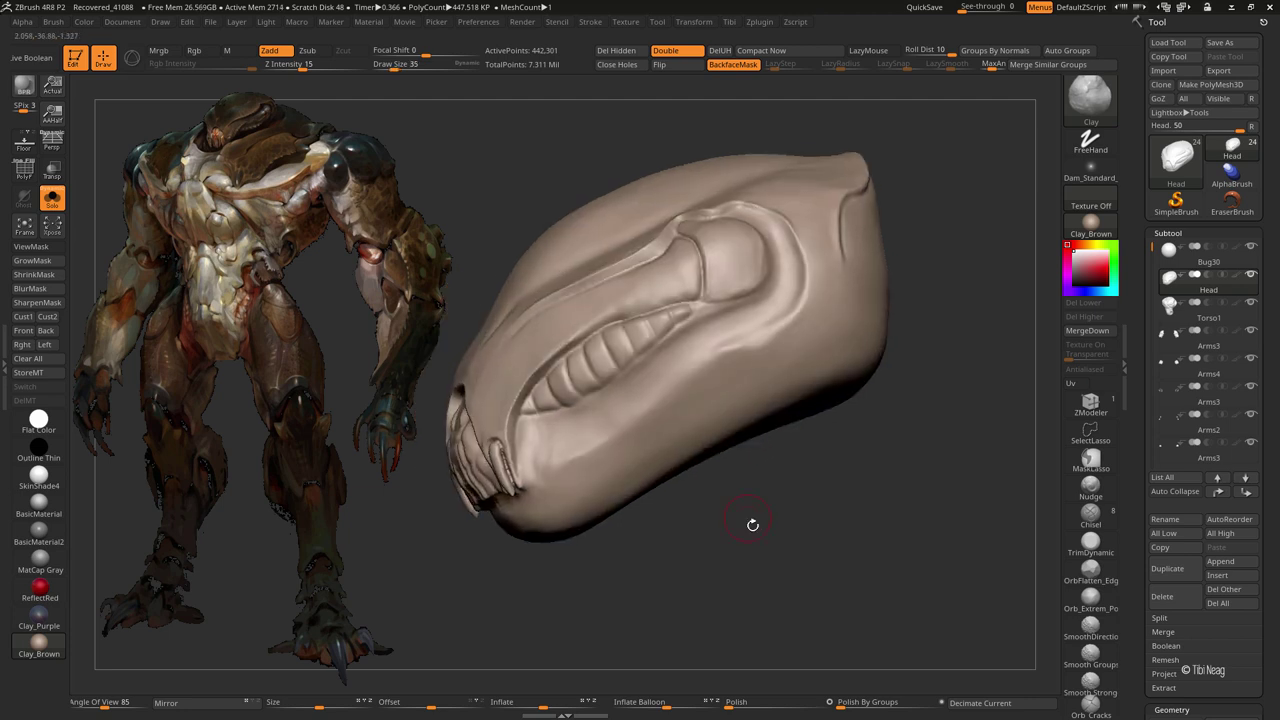
- Turn the Head subtool for a closer view and Smooth Strong the lower jaw
left_click_drag(751, 520, 653, 389)
left_click_drag(781, 543, 695, 548)
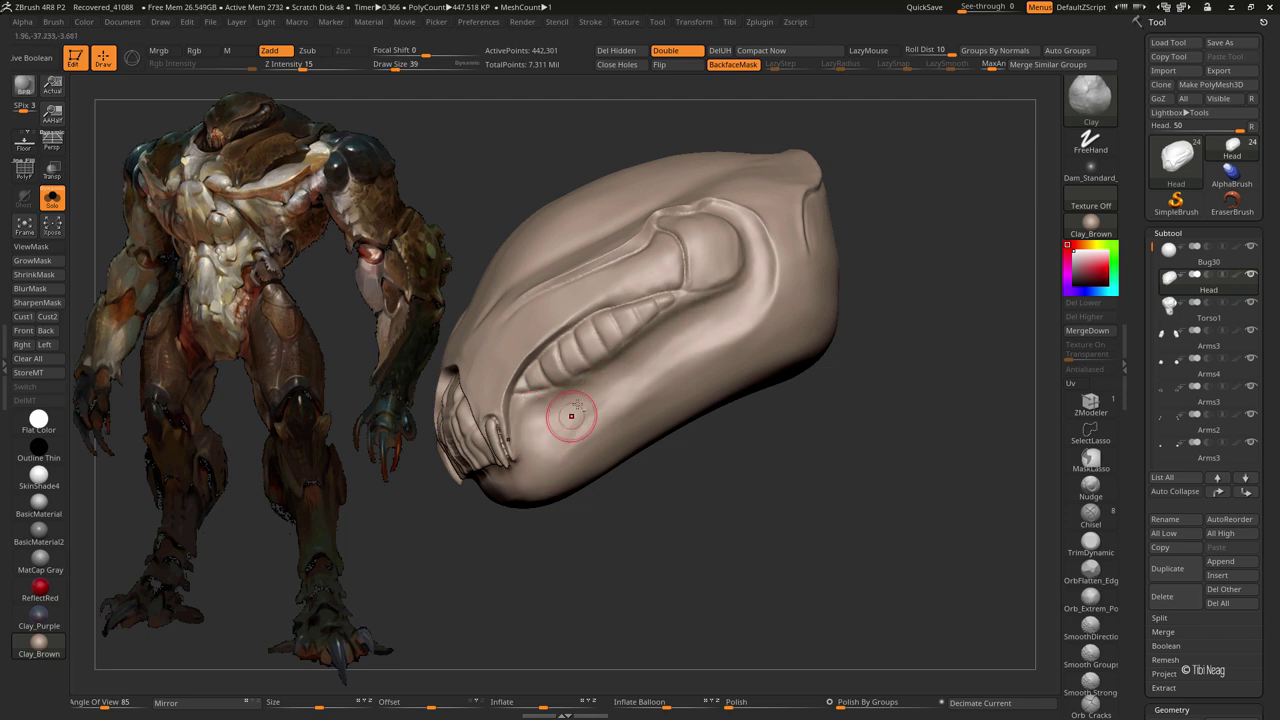
left_click_drag(547, 438, 572, 418, "shift")
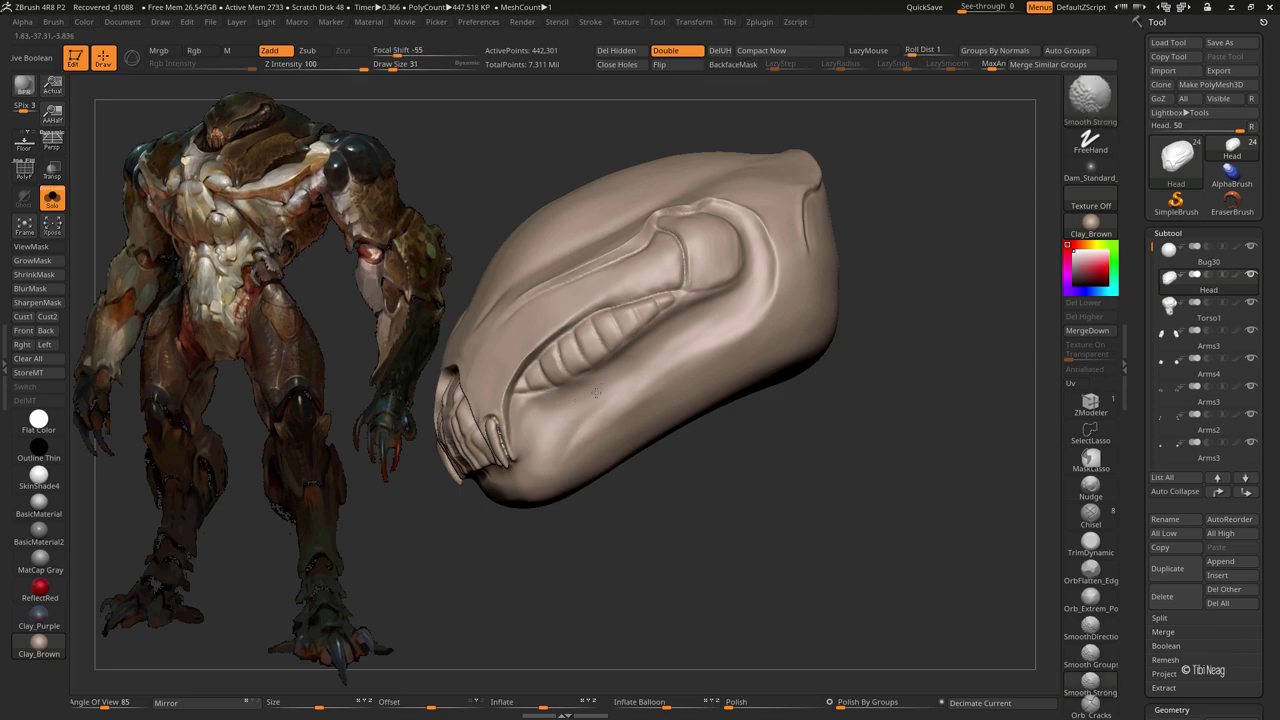
- Enable perspective and Solo the head subtool, tilted for sculpting
left_click_drag(888, 215, 649, 211)
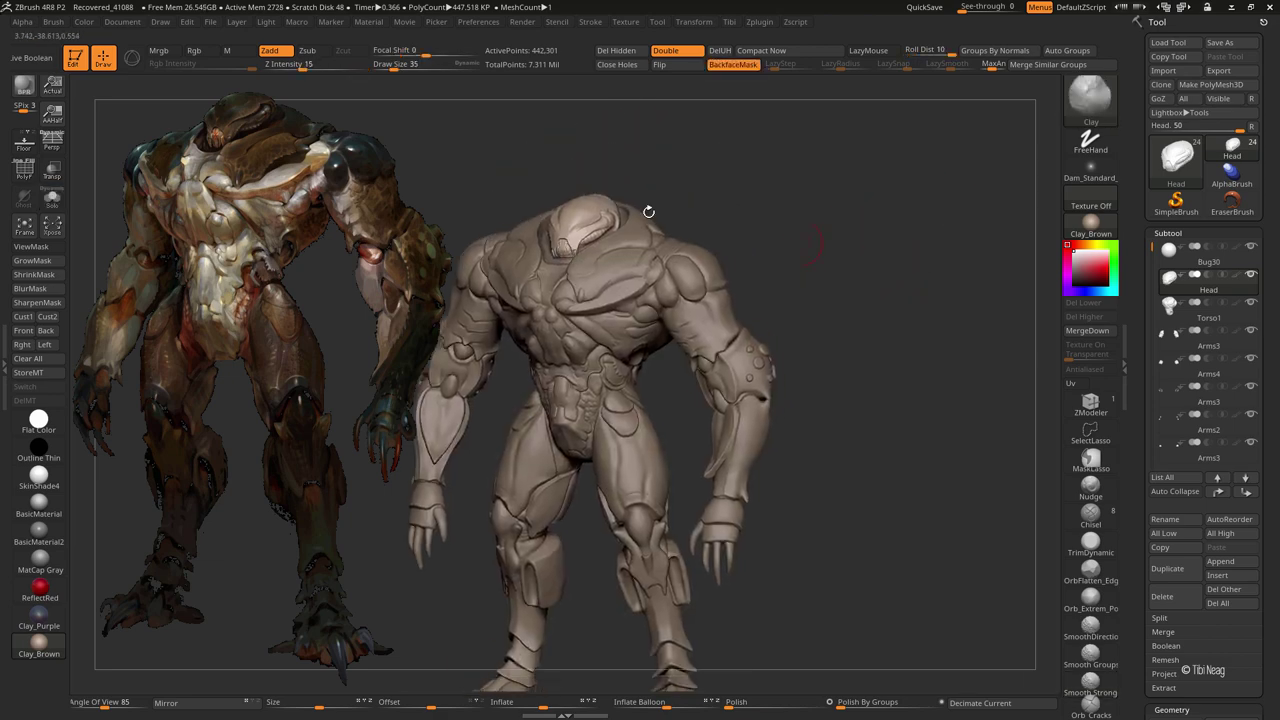
left_click(52, 143)
left_click_drag(870, 240, 785, 230)
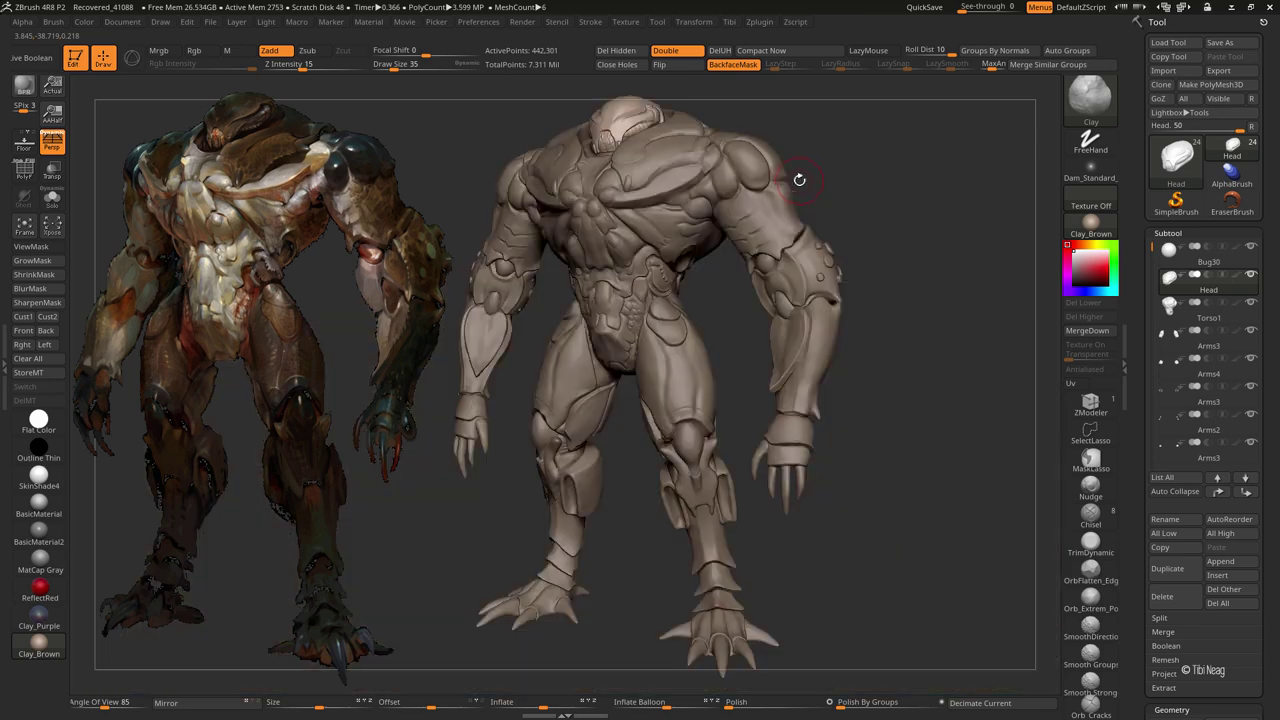
key("alt+shift+s")
left_click_drag(966, 200, 845, 257)
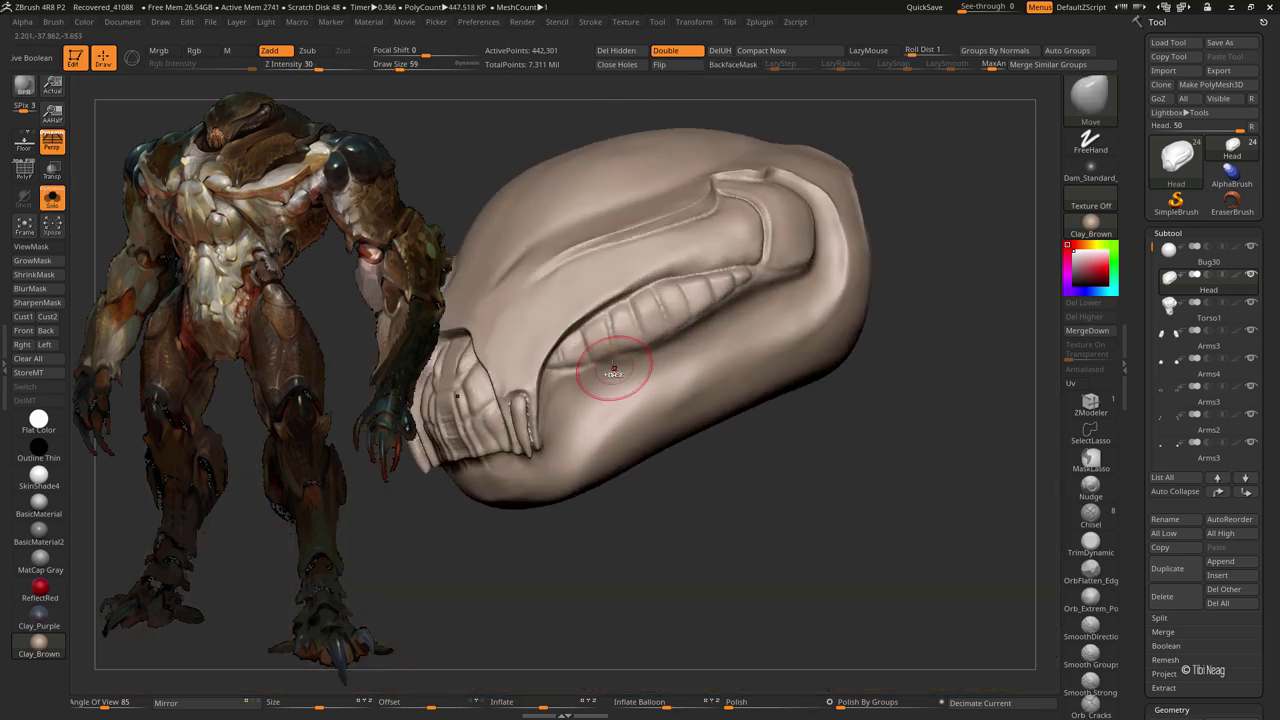
- Carve a DamStandard groove along the ridge above the jaw, then smooth near the head top
key("bracketright")
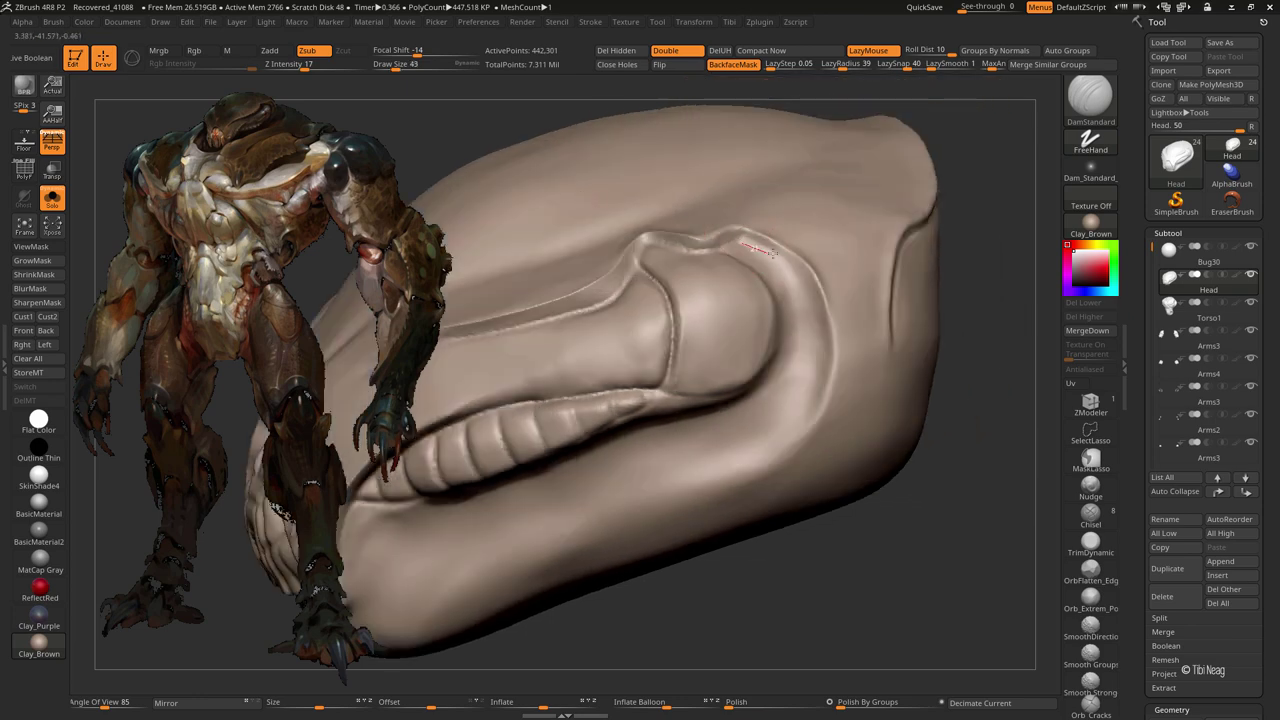
left_click_drag(810, 320, 786, 400)
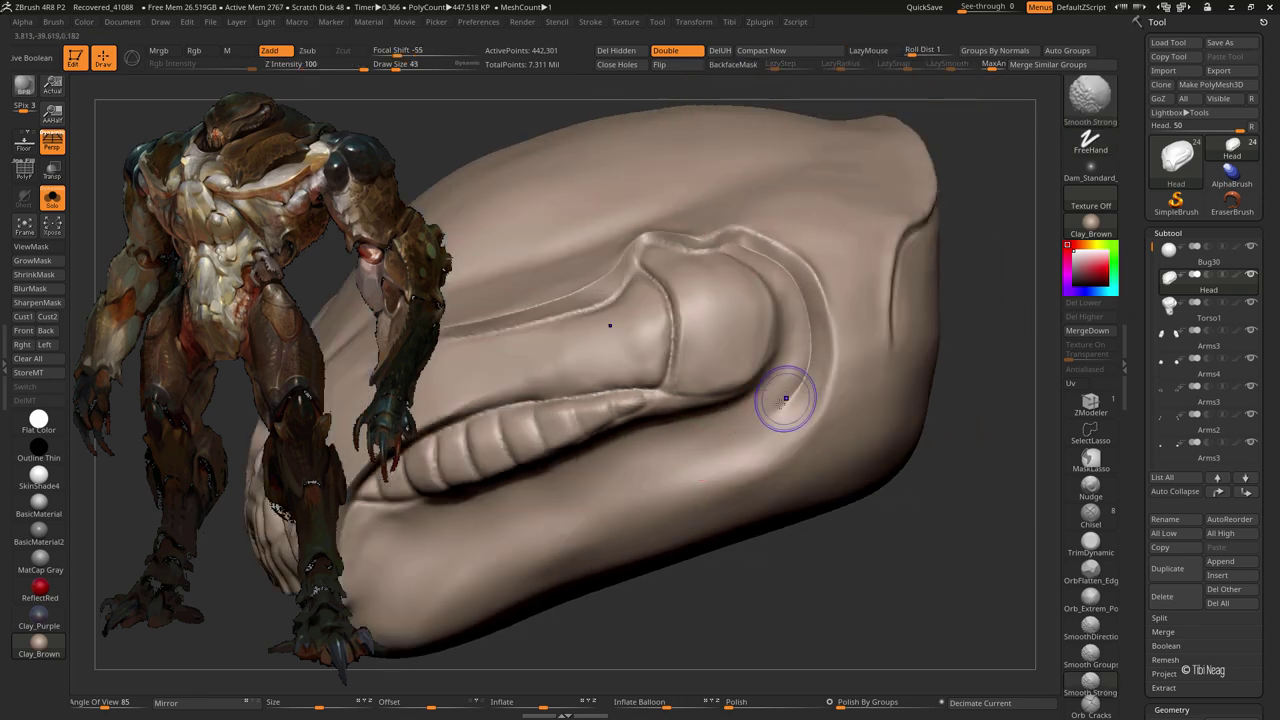
mouse_move(826, 247)
left_mouse_down()
mouse_move(826, 326)
mouse_move(845, 283)
mouse_move(843, 237)
left_mouse_up()
mouse_move(640, 380)
left_mouse_down("shift")
mouse_move(629, 403)
mouse_move(663, 300)
mouse_move(723, 423)
left_mouse_up("shift")
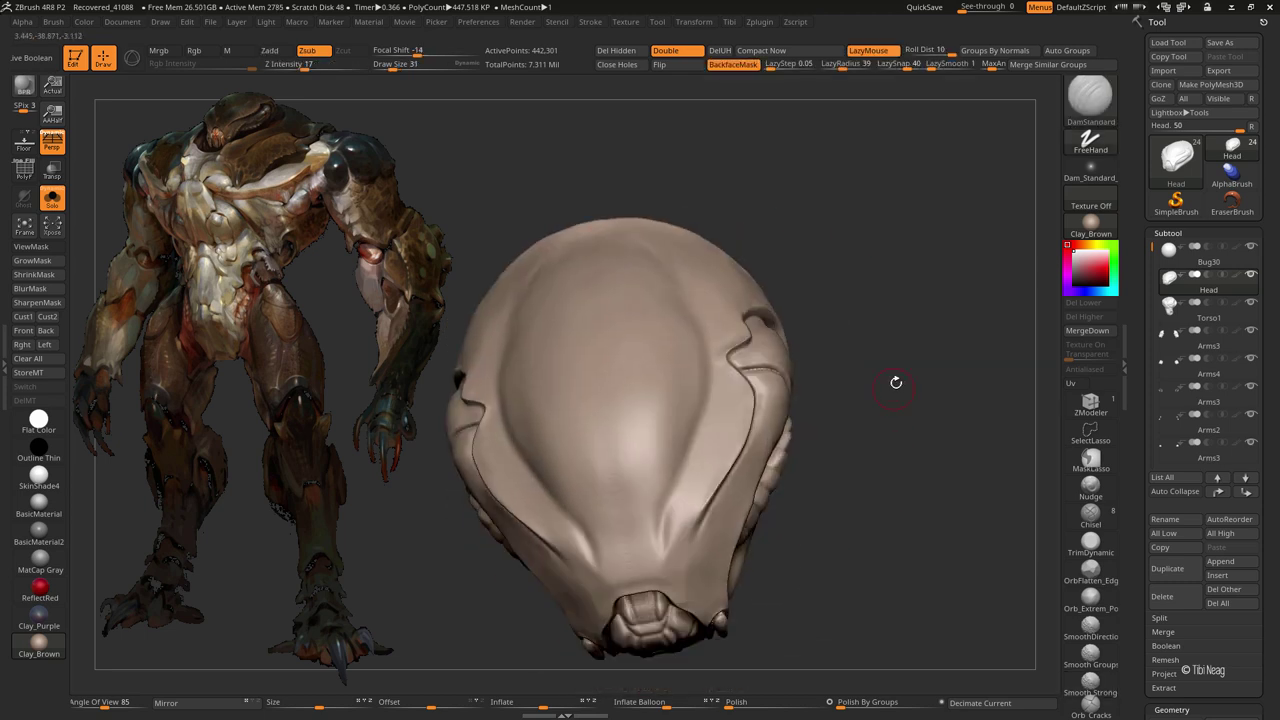
- Flatten the head's dome with hPolish at a smaller brush size, with Smooth Strong passes
left_click_drag(894, 380, 661, 553)
key("b")
key("h")
key("p")
left_click_drag(840, 470, 866, 429)
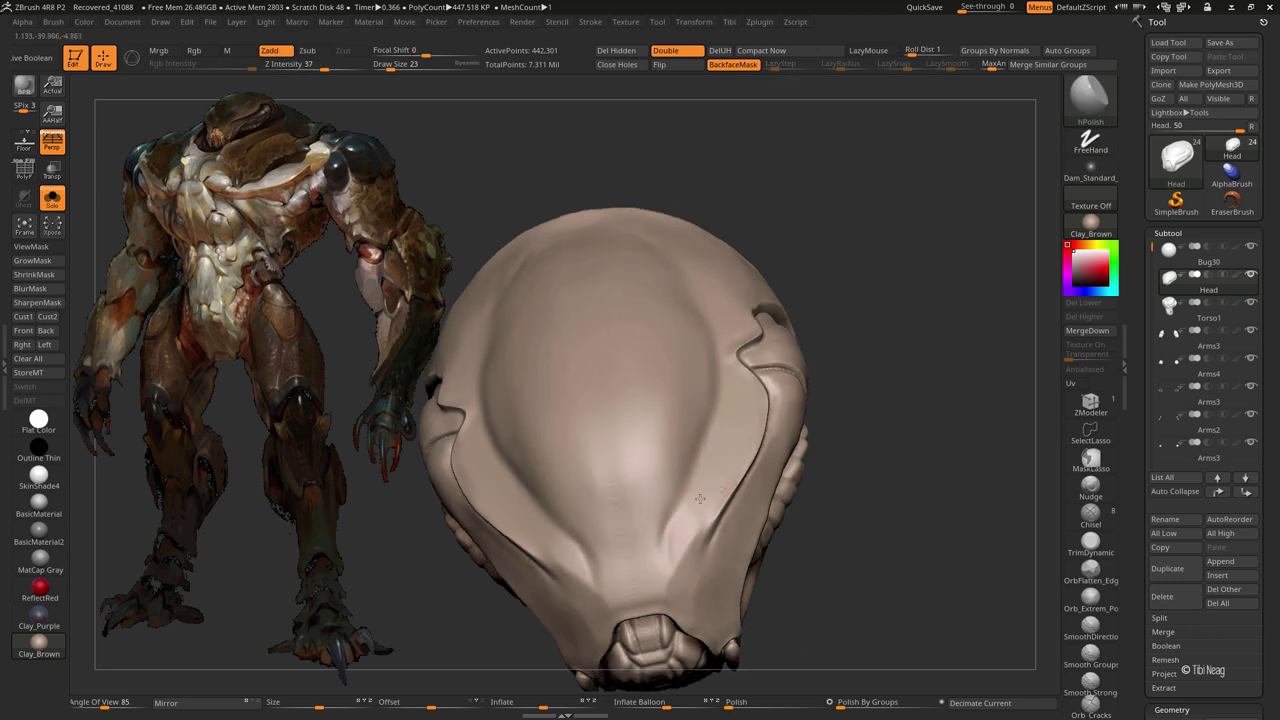
left_click_drag(850, 400, 860, 470)
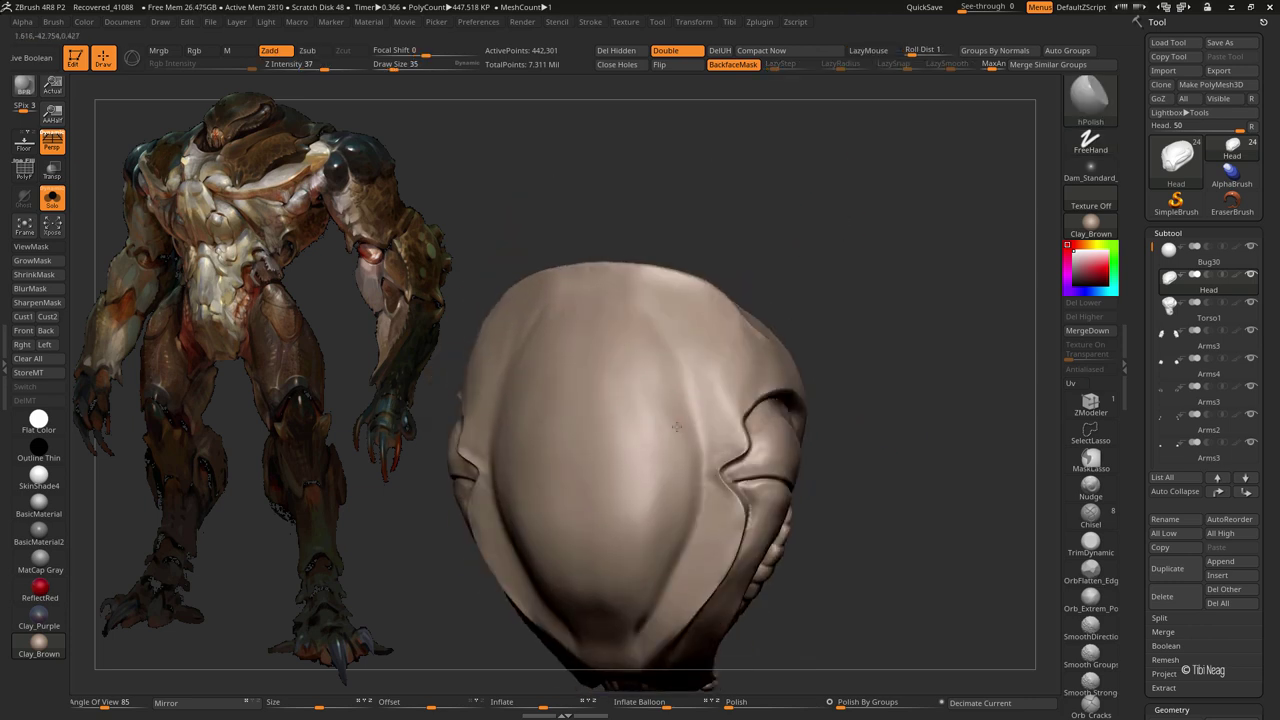
mouse_move(725, 262)
left_mouse_down()
mouse_move(786, 186)
mouse_move(646, 298)
left_mouse_up()
key("bracketleft")
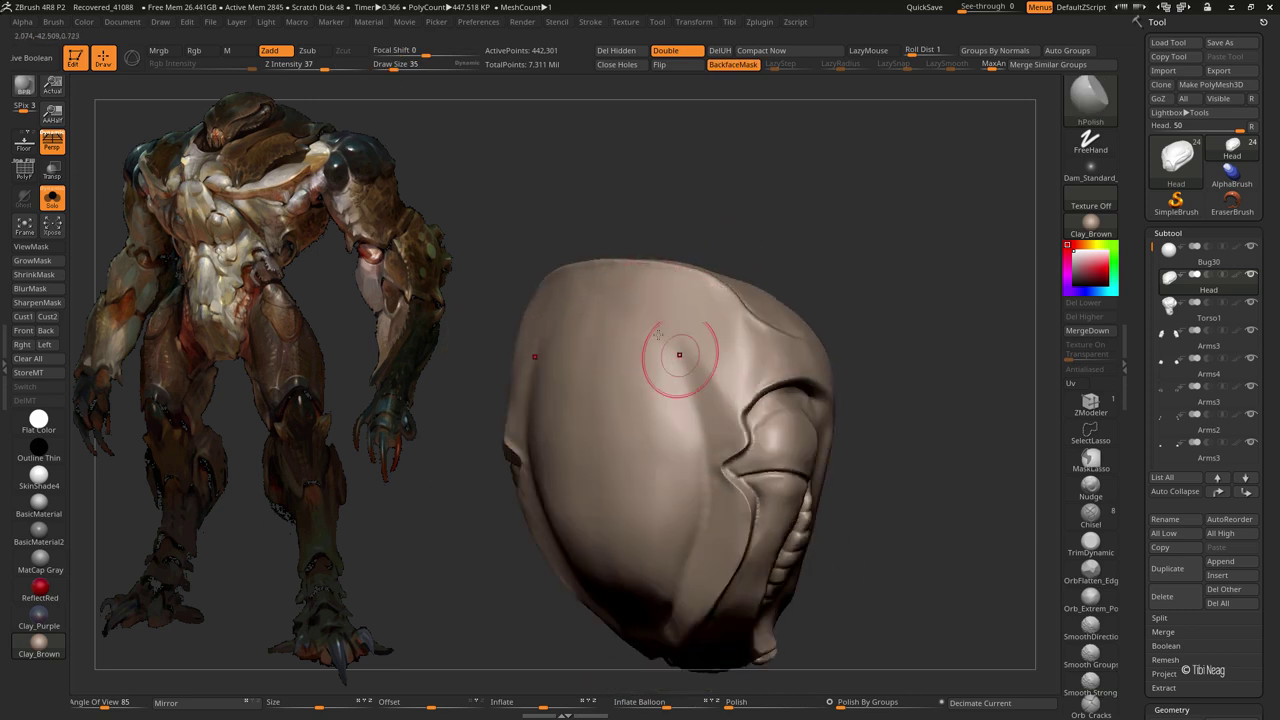
key("shift")
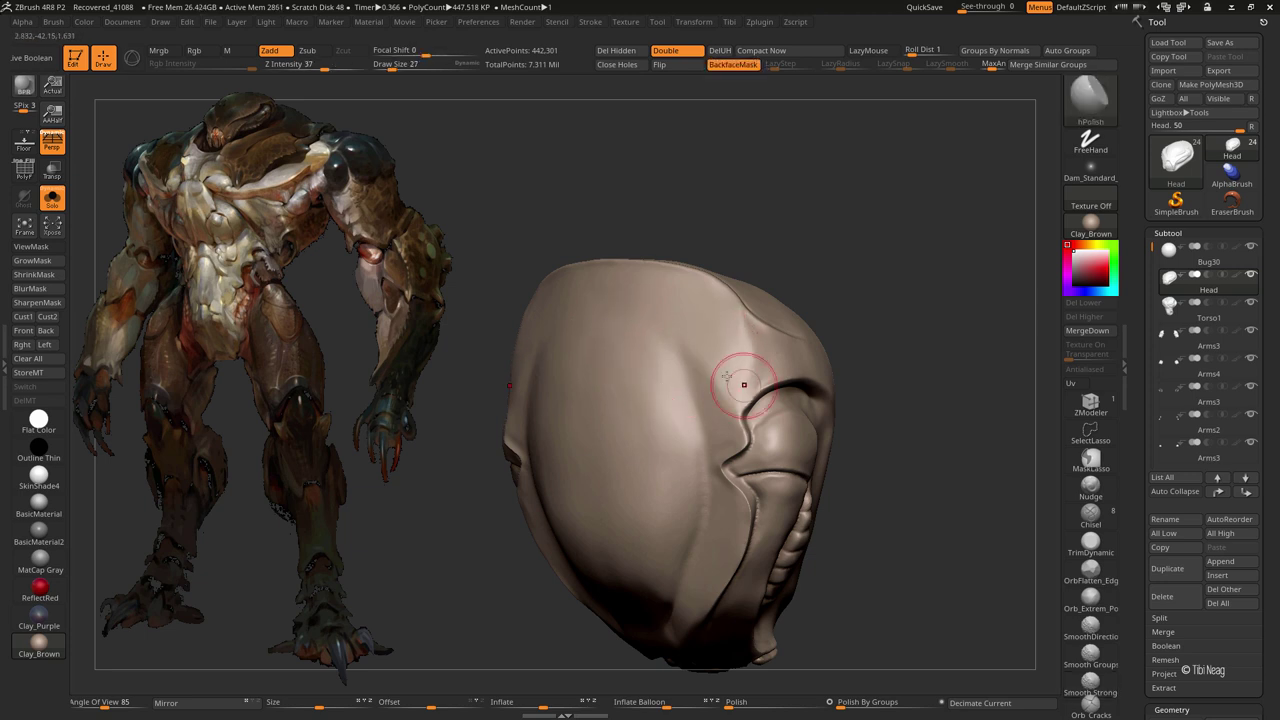
key("shift")
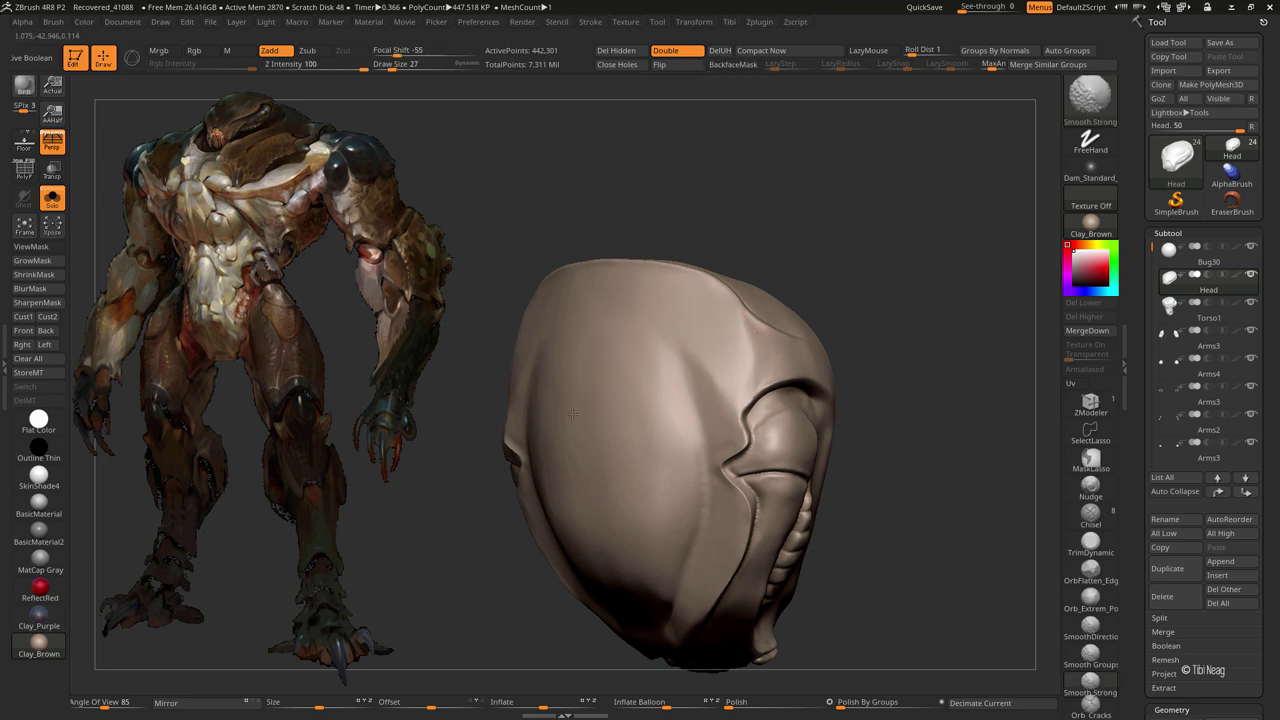
- Cut a vertical DamStandard crease down the front of the dome
left_click_drag(817, 197, 717, 337)
key("b")
key("d")
key("s")
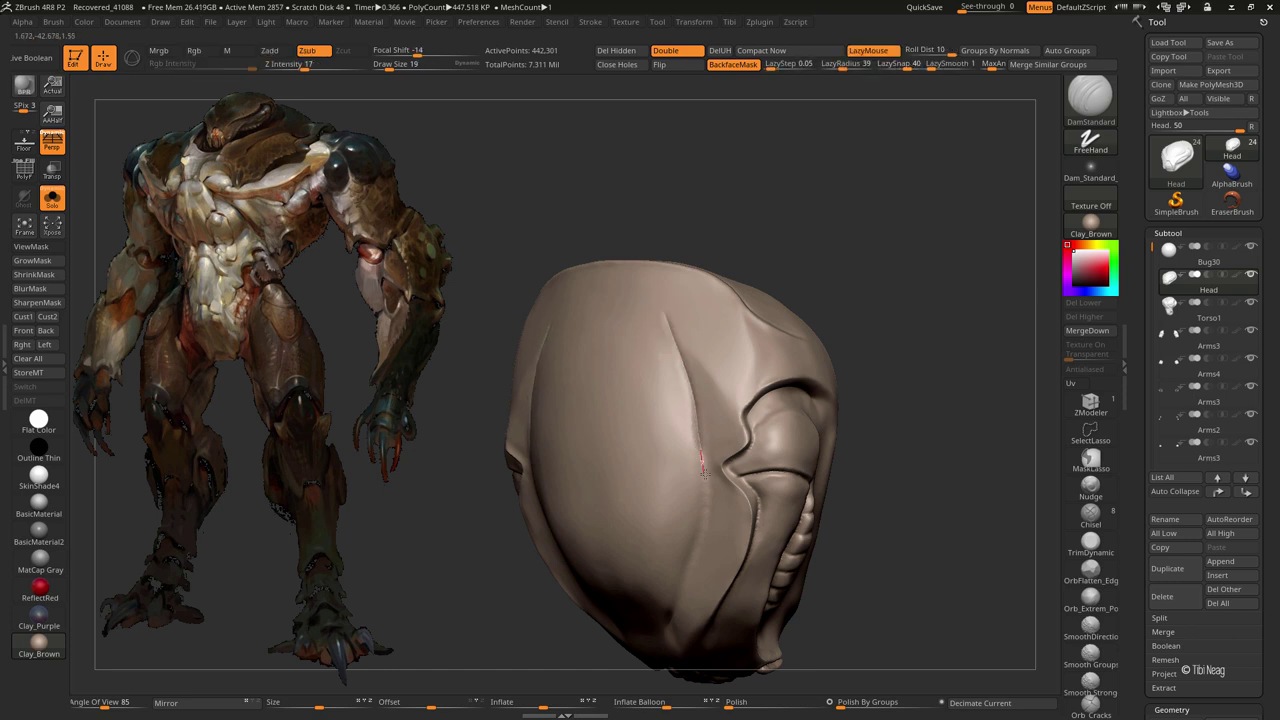
left_click_drag(703, 470, 652, 222)
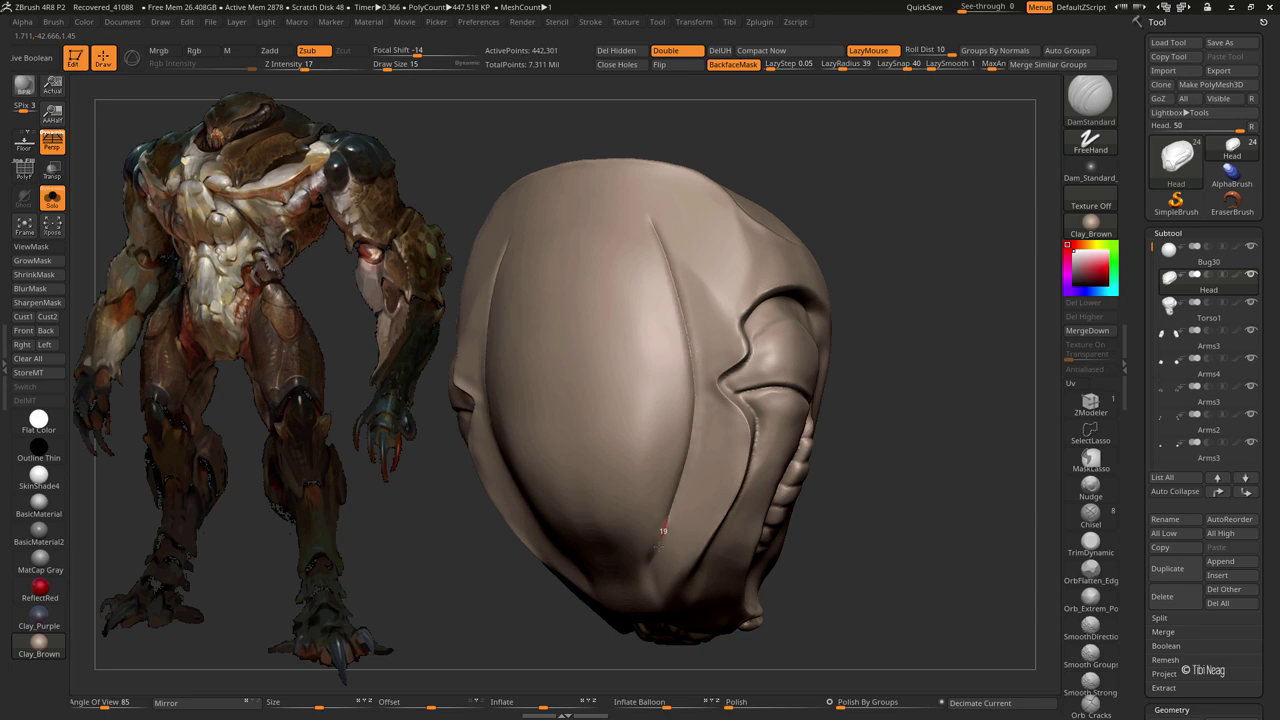
mouse_move(903, 557)
left_mouse_down()
mouse_move(951, 526)
mouse_move(697, 512)
left_mouse_up()
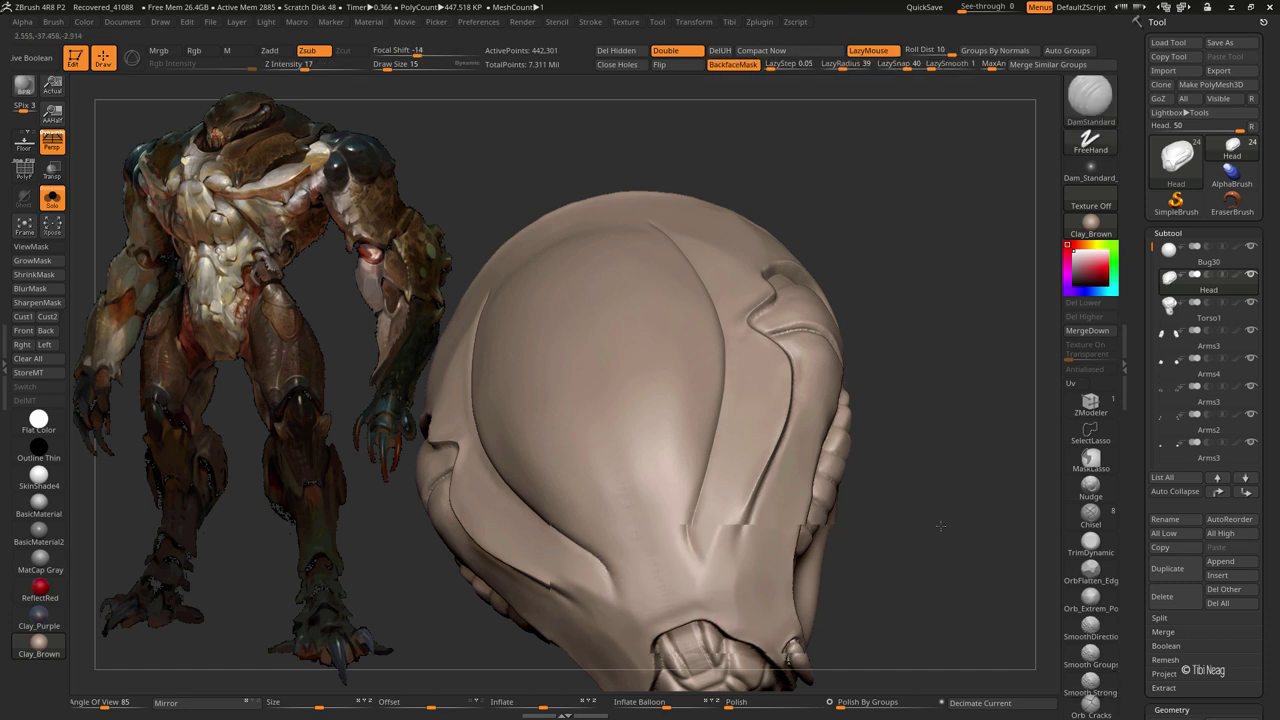
mouse_move(688, 553)
left_mouse_down("alt")
mouse_move(937, 423)
mouse_move(1023, 403)
mouse_move(926, 374)
mouse_move(700, 406)
mouse_move(764, 231)
mouse_move(643, 462)
left_mouse_up("alt")
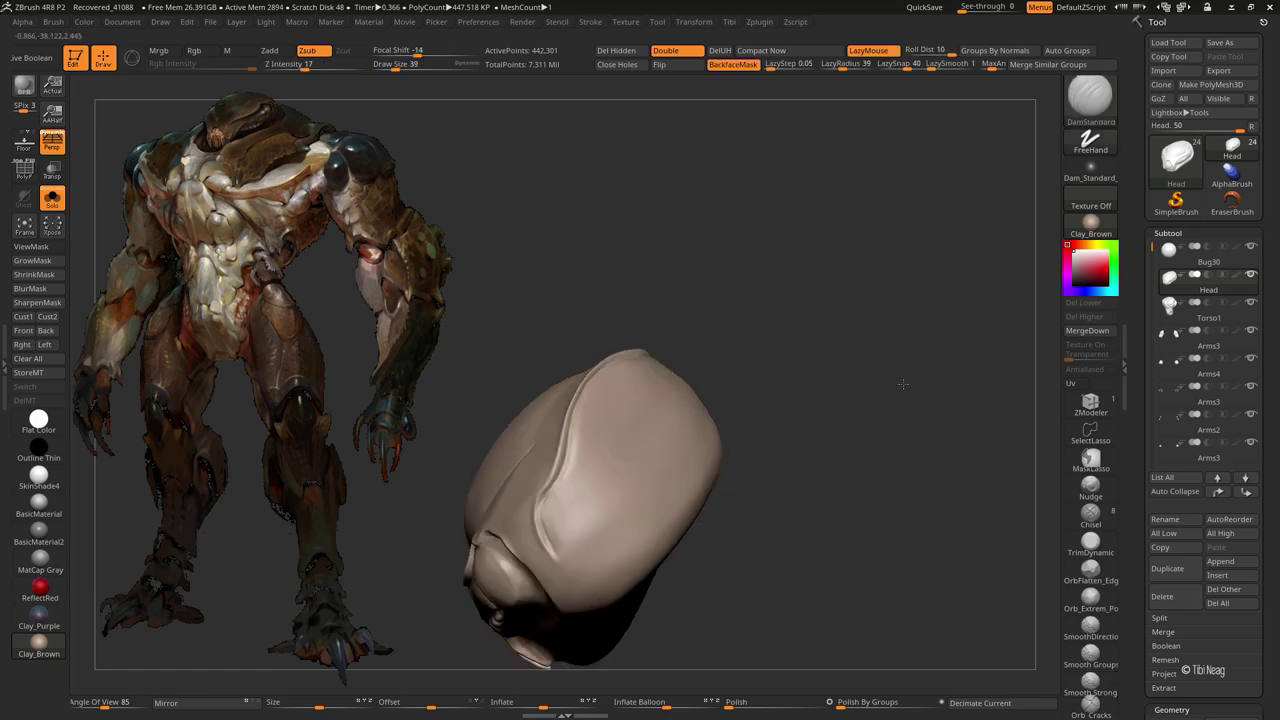
- Inspect the head's cheek from several angles while tuning the brush size
mouse_move(617, 497)
left_mouse_down()
mouse_move(587, 511)
mouse_move(478, 503)
mouse_move(563, 543)
left_mouse_up()
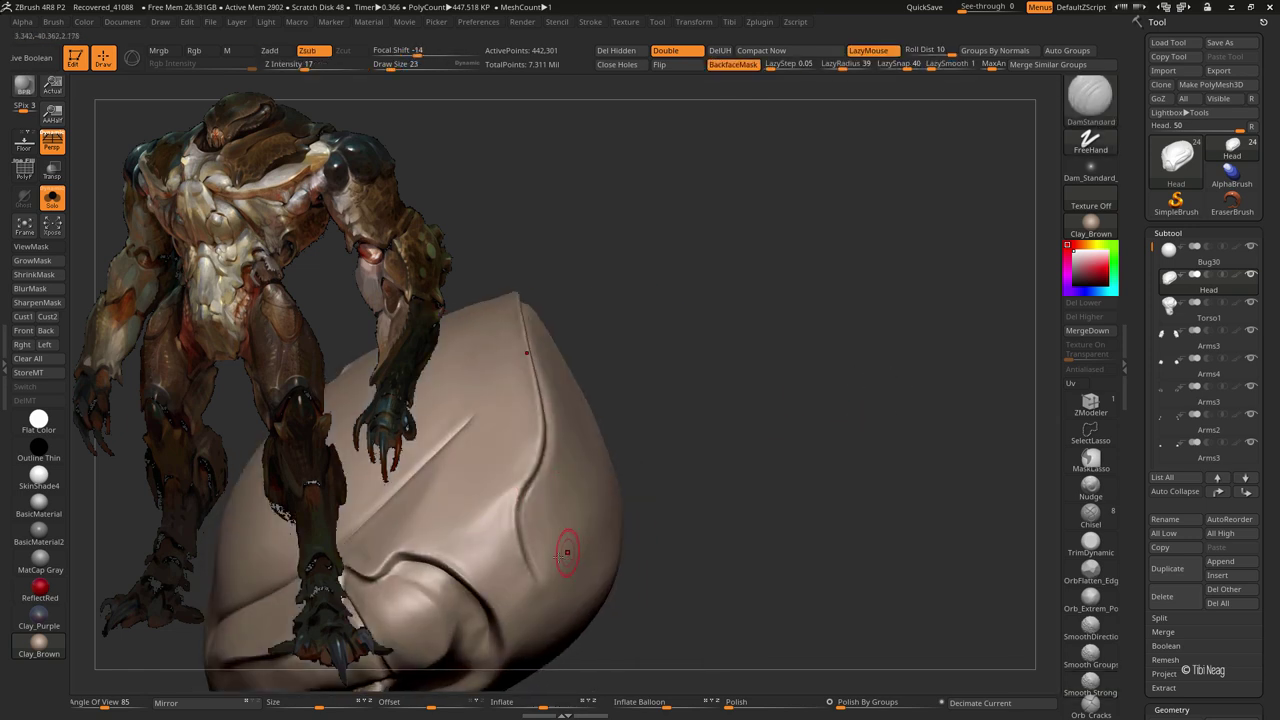
key("bracketleft")
key("bracketleft")
key("bracketleft")
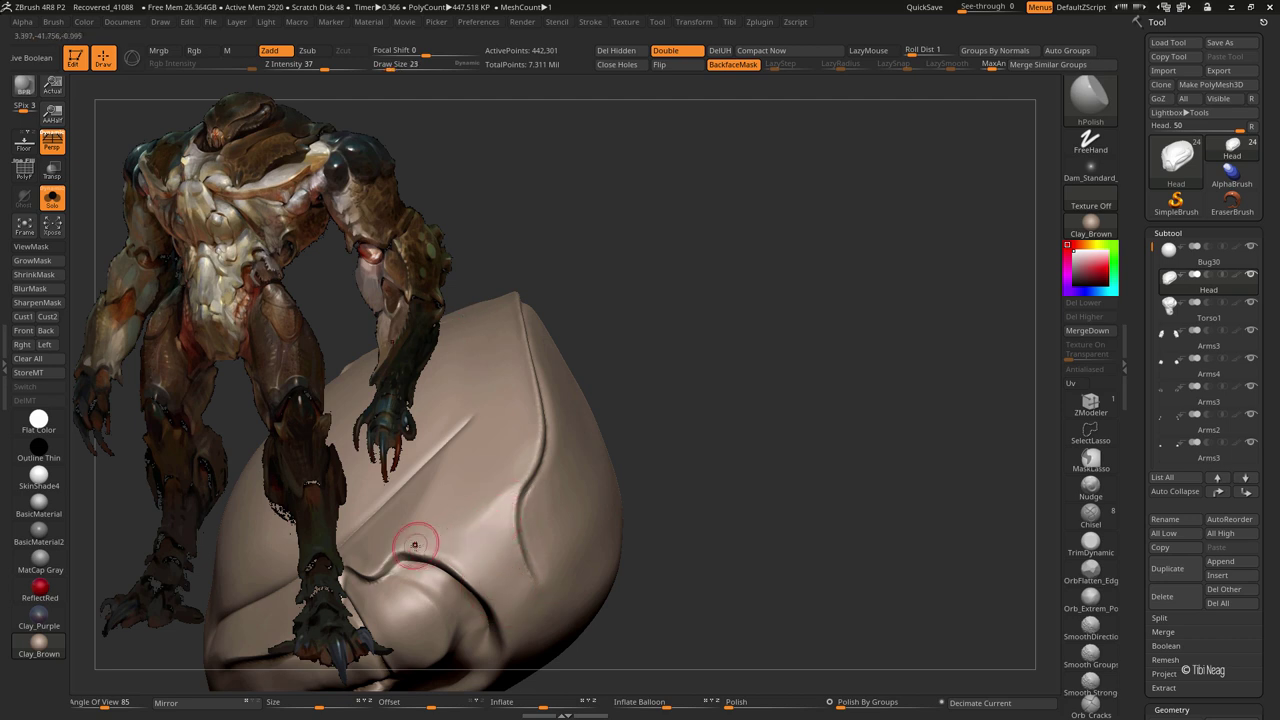
left_click_drag(414, 543, 771, 466)
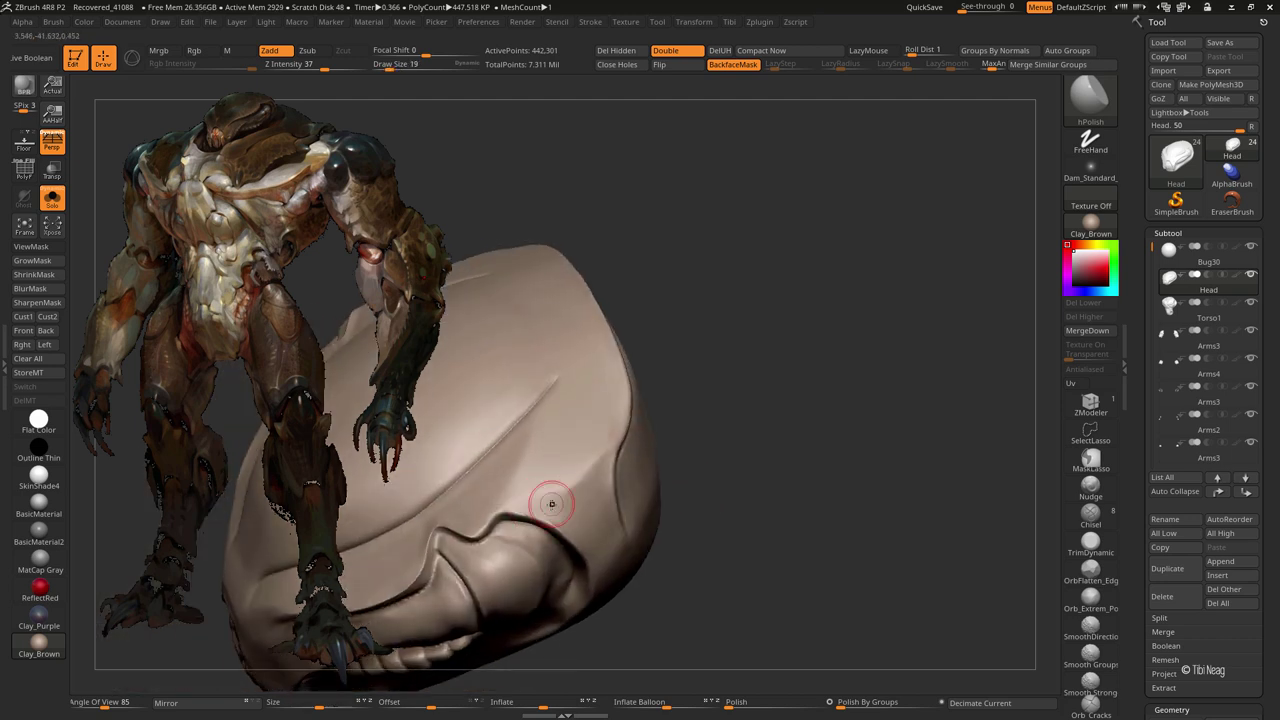
left_click_drag(565, 525, 684, 510)
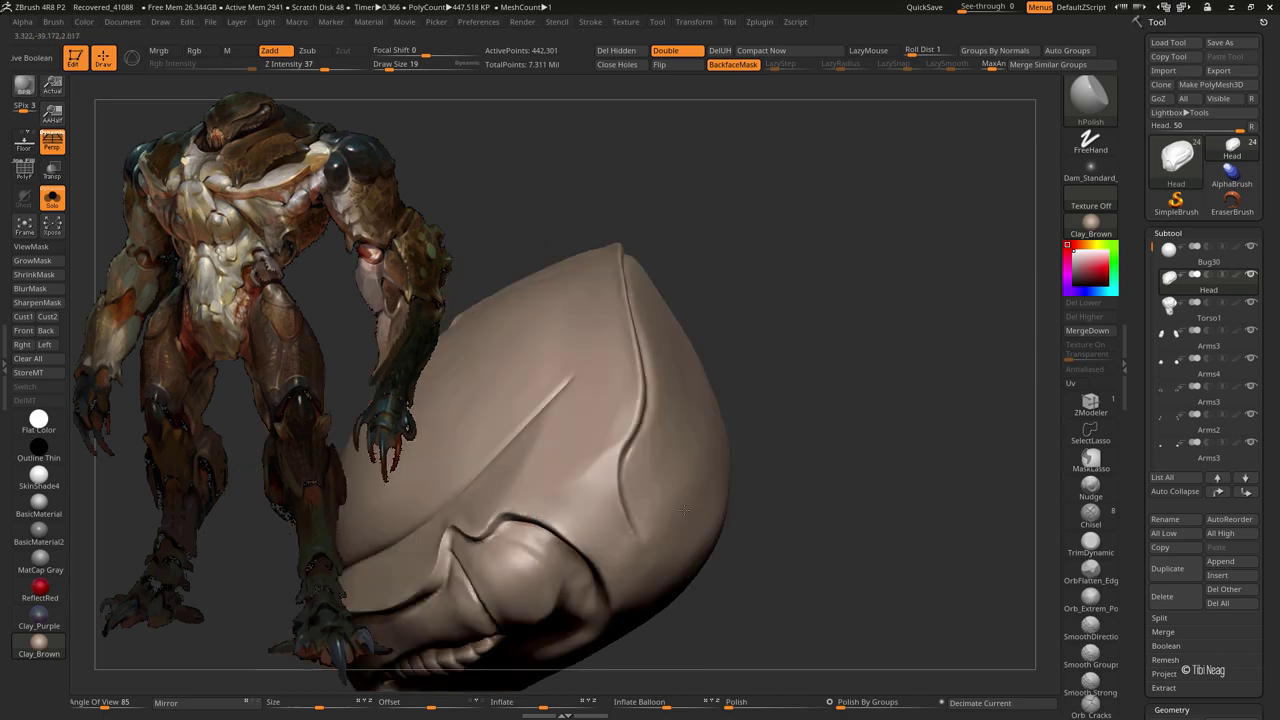
left_click_drag(736, 573, 586, 520)
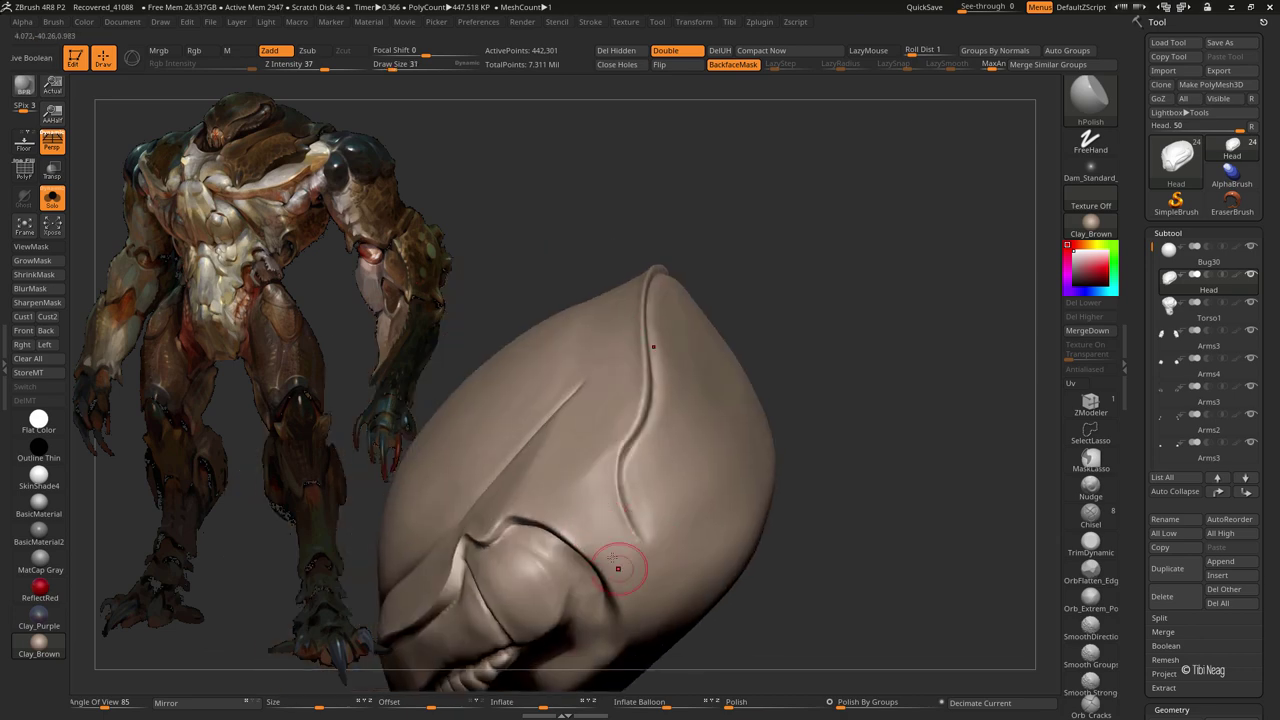
mouse_move(806, 500)
left_mouse_down()
mouse_move(797, 449)
mouse_move(866, 249)
left_mouse_up()
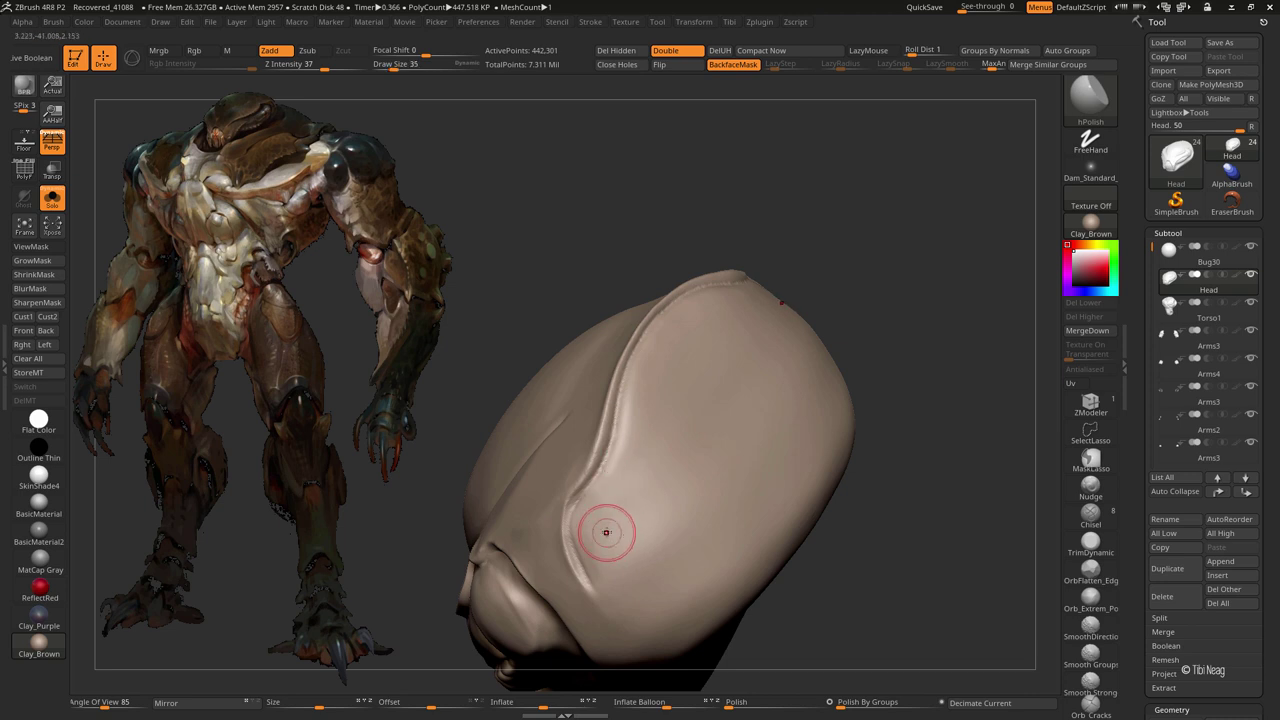
left_click_drag(603, 531, 672, 503)
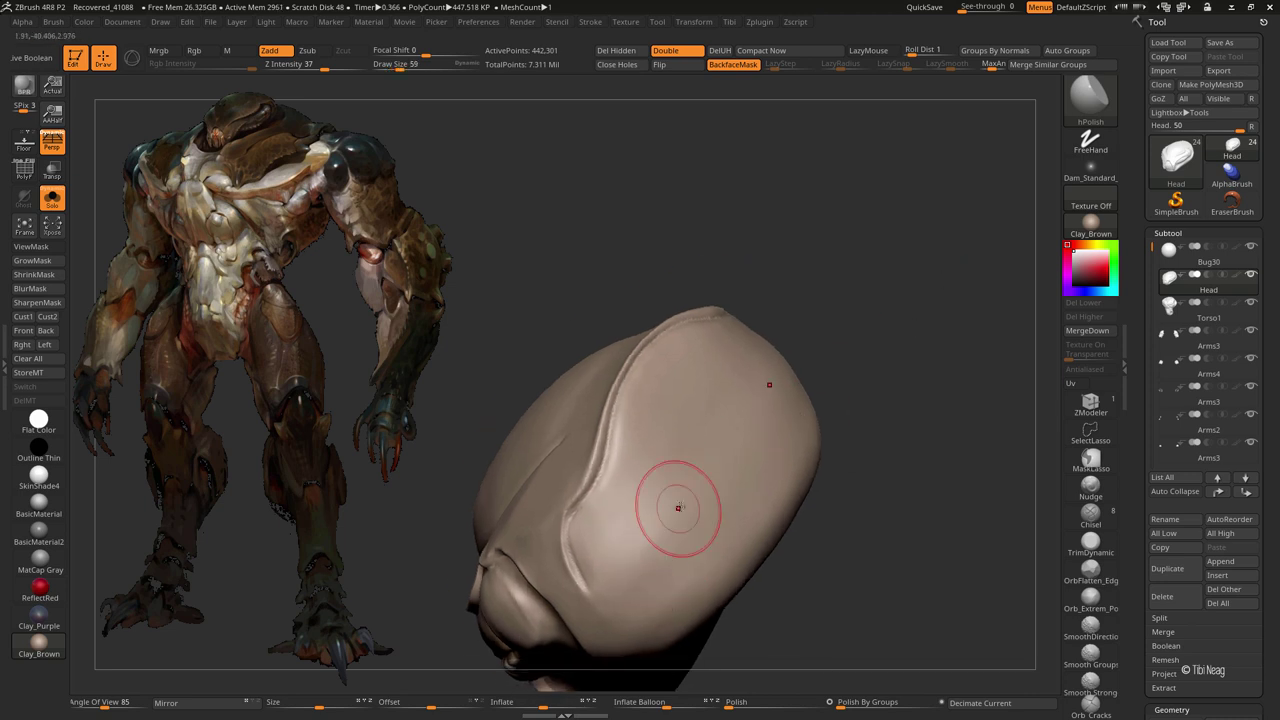
key("bracketright")
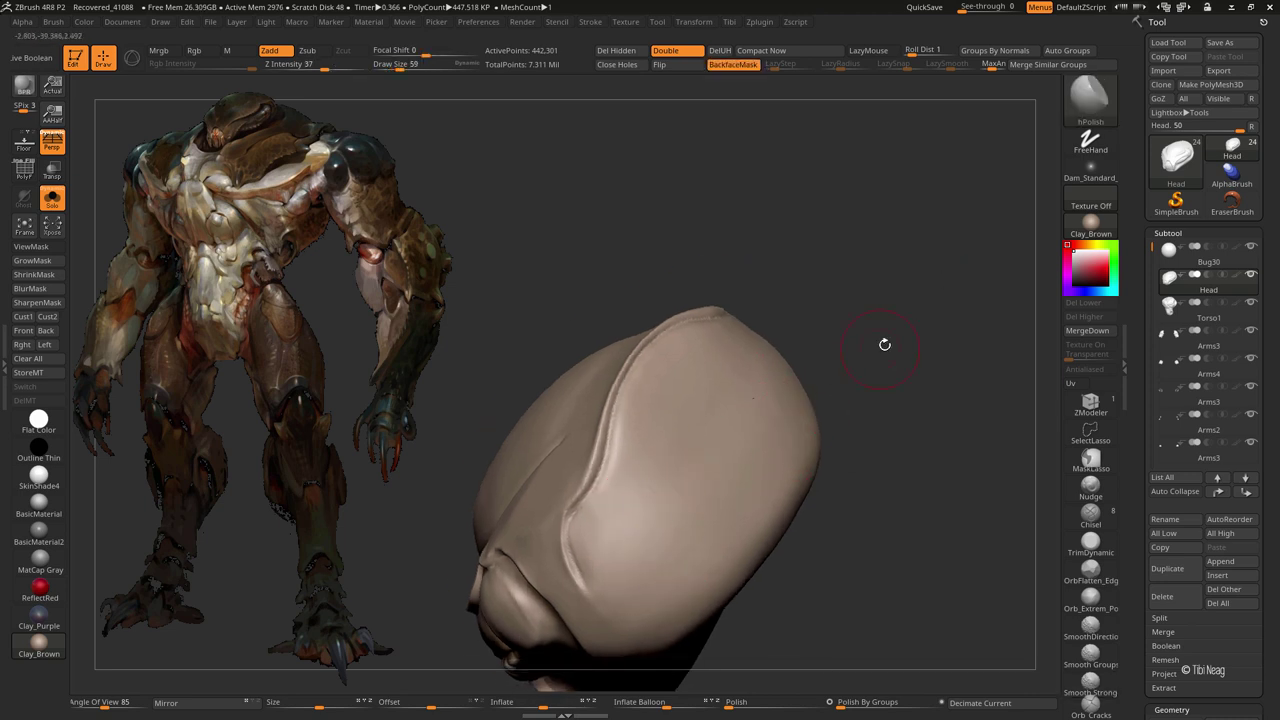
left_click_drag(886, 343, 897, 345)
key("bracketleft")
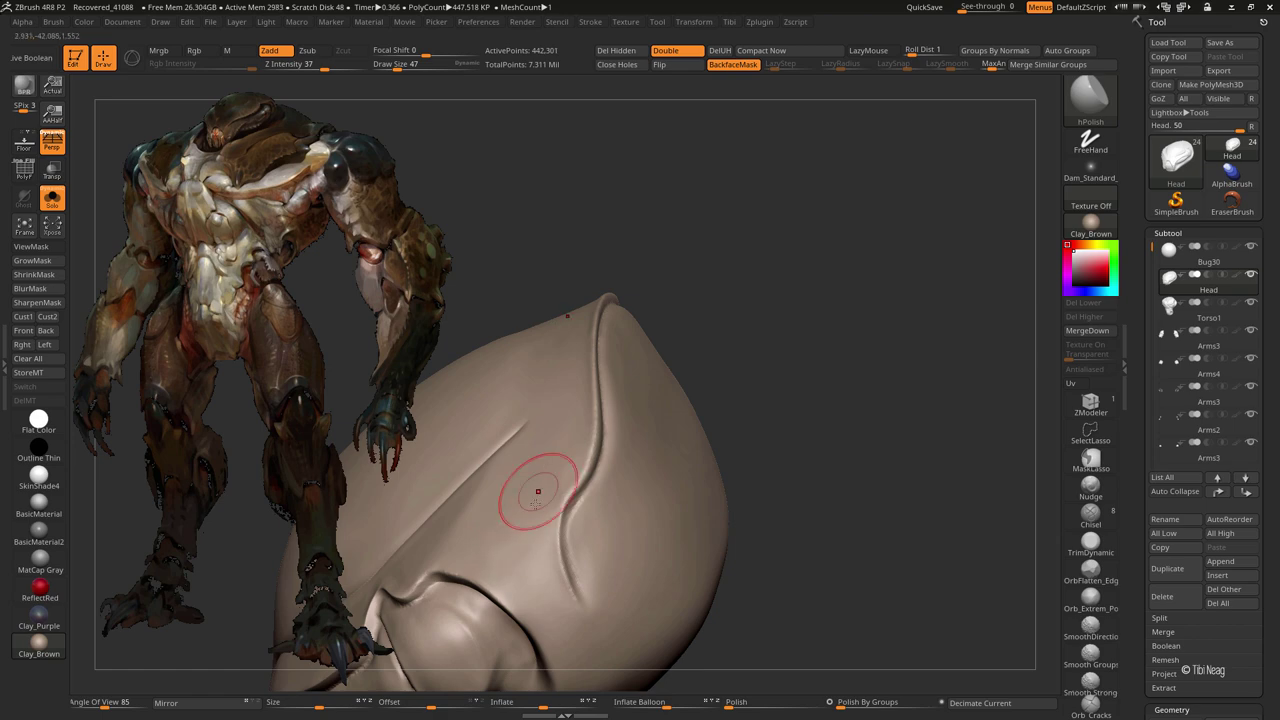
mouse_move(790, 330)
left_mouse_down()
mouse_move(820, 294)
mouse_move(734, 400)
mouse_move(837, 251)
left_mouse_up()
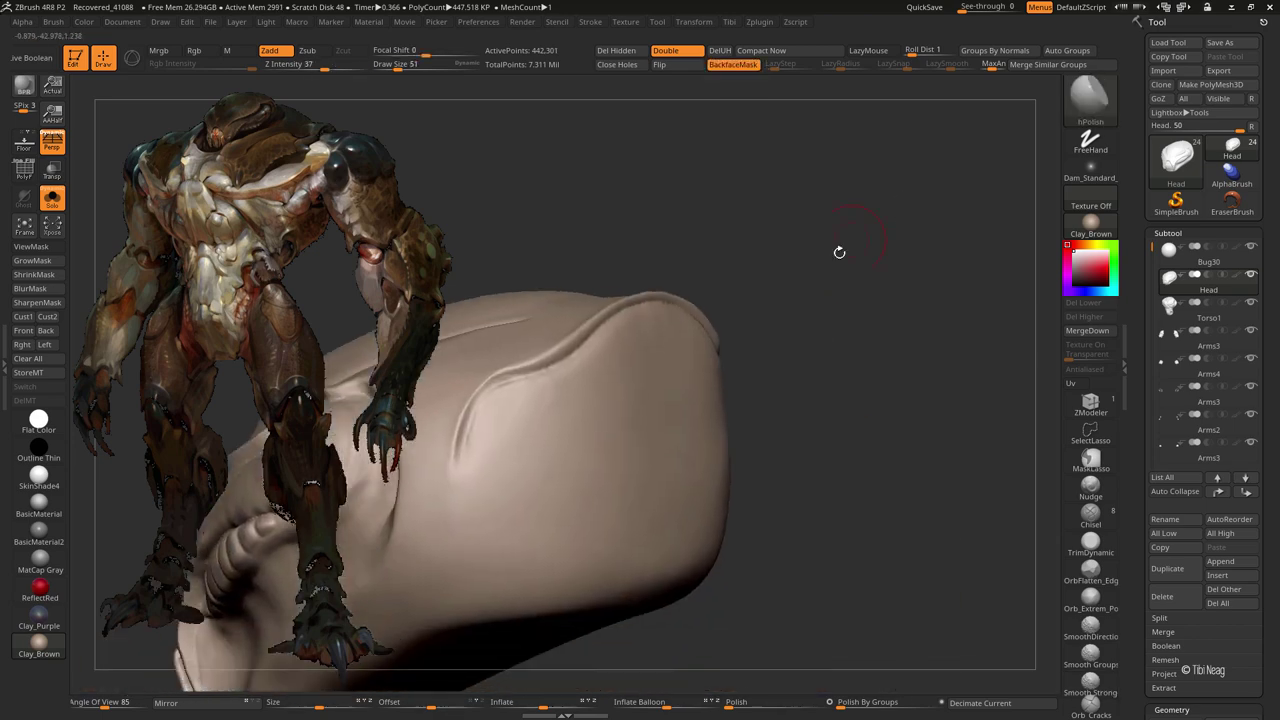
- With DamStandard, carve a curving groove and sharp plane edges across the cranium
key("b")
key("d")
key("s")
mouse_move(456, 484)
left_mouse_down()
mouse_move(591, 386)
mouse_move(572, 362)
mouse_move(576, 372)
left_mouse_up()
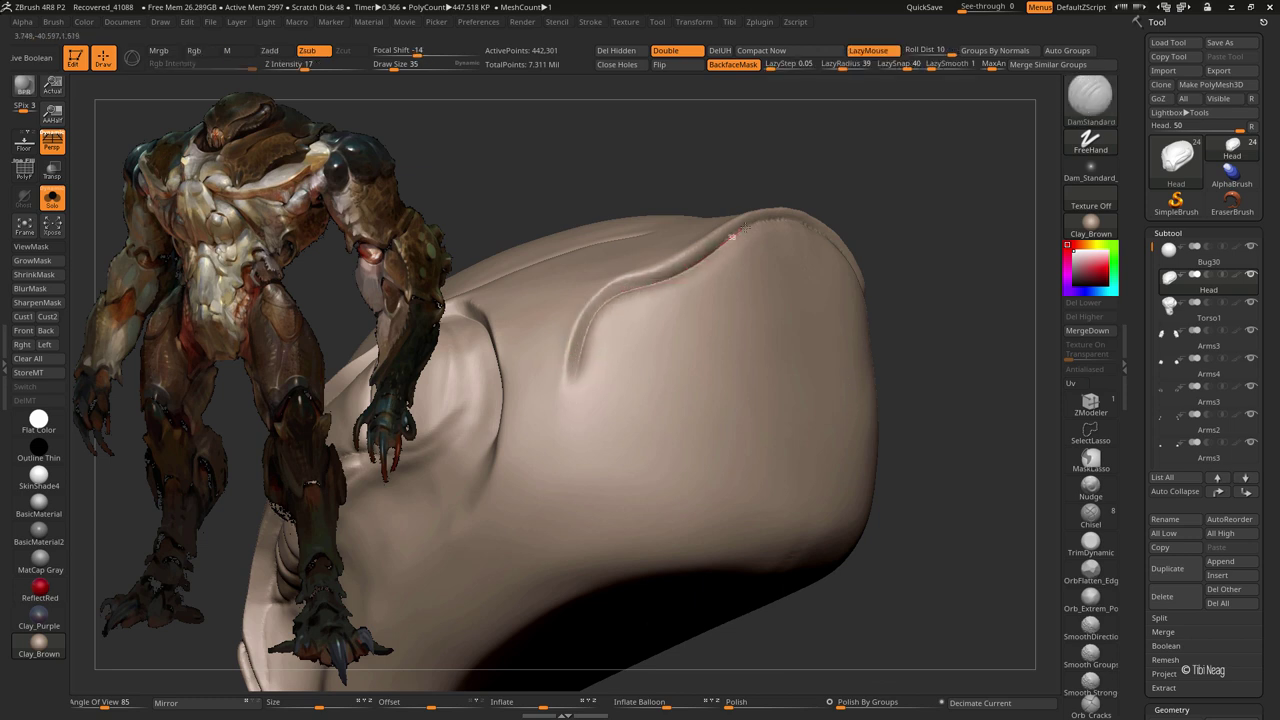
mouse_move(805, 222)
left_mouse_down()
mouse_move(903, 131)
mouse_move(586, 394)
left_mouse_up()
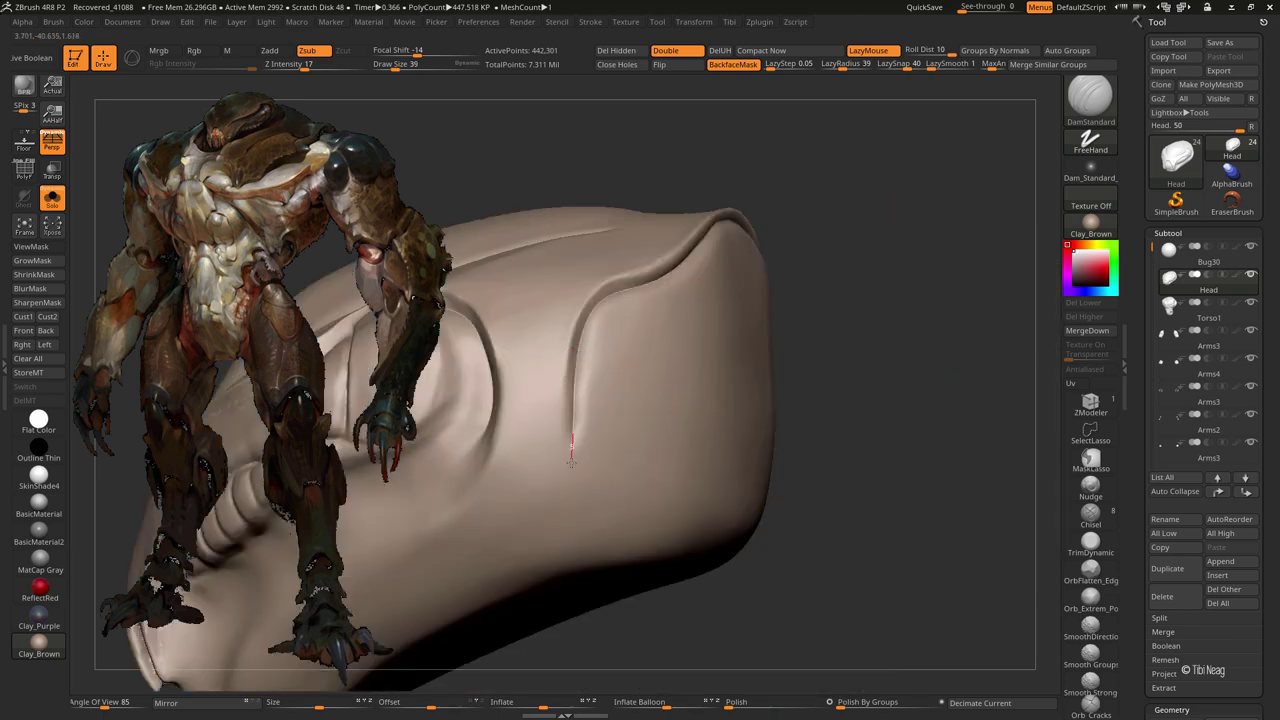
mouse_move(572, 600)
left_mouse_down()
mouse_move(586, 397)
mouse_move(398, 600)
left_mouse_up()
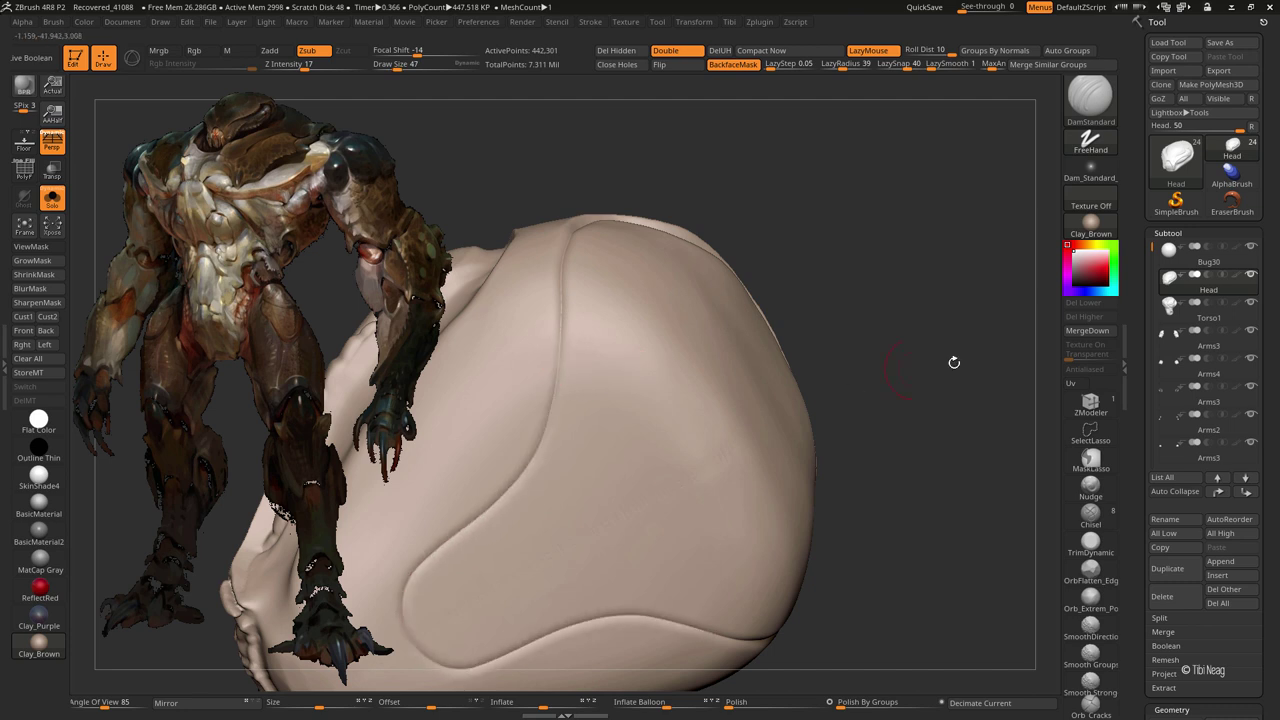
mouse_move(954, 362)
left_mouse_down()
mouse_move(903, 394)
mouse_move(722, 356)
mouse_move(674, 320)
left_mouse_up()
- Polish the surface along the plate crease with hPolish, after trying TrimDynamic
key("b")
key("t")
key("d")
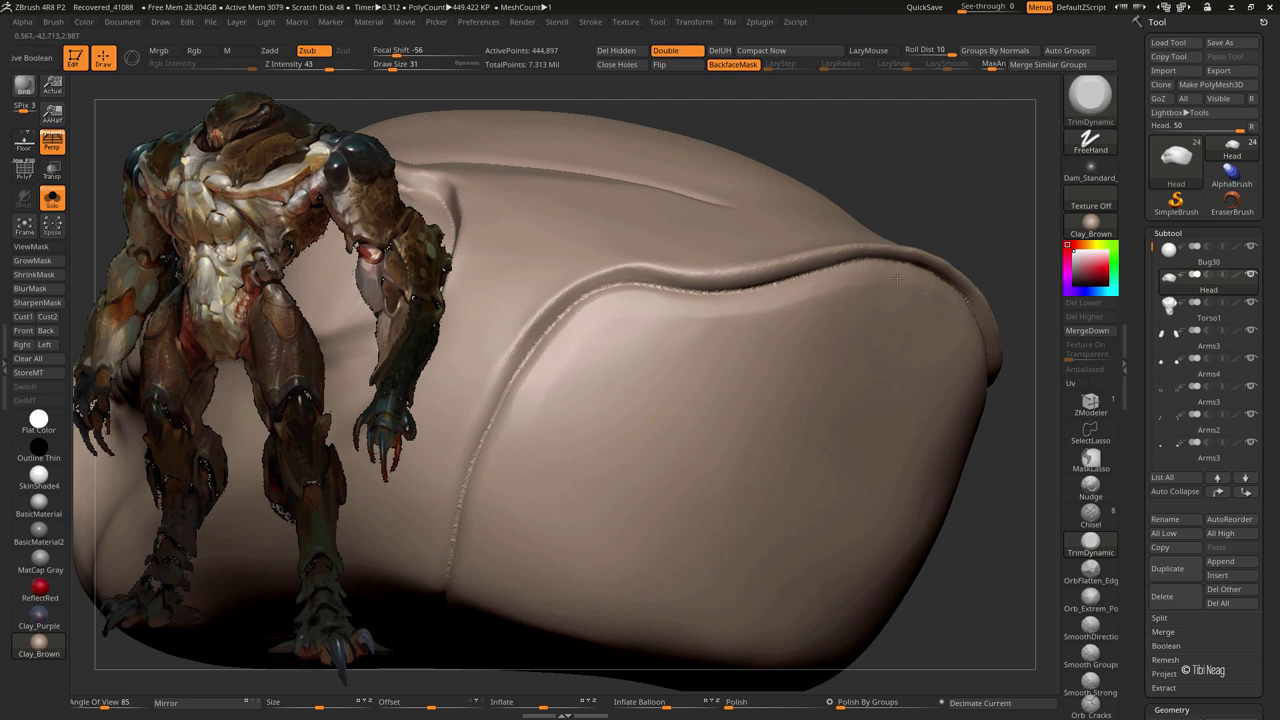
key("b")
key("h")
key("p")
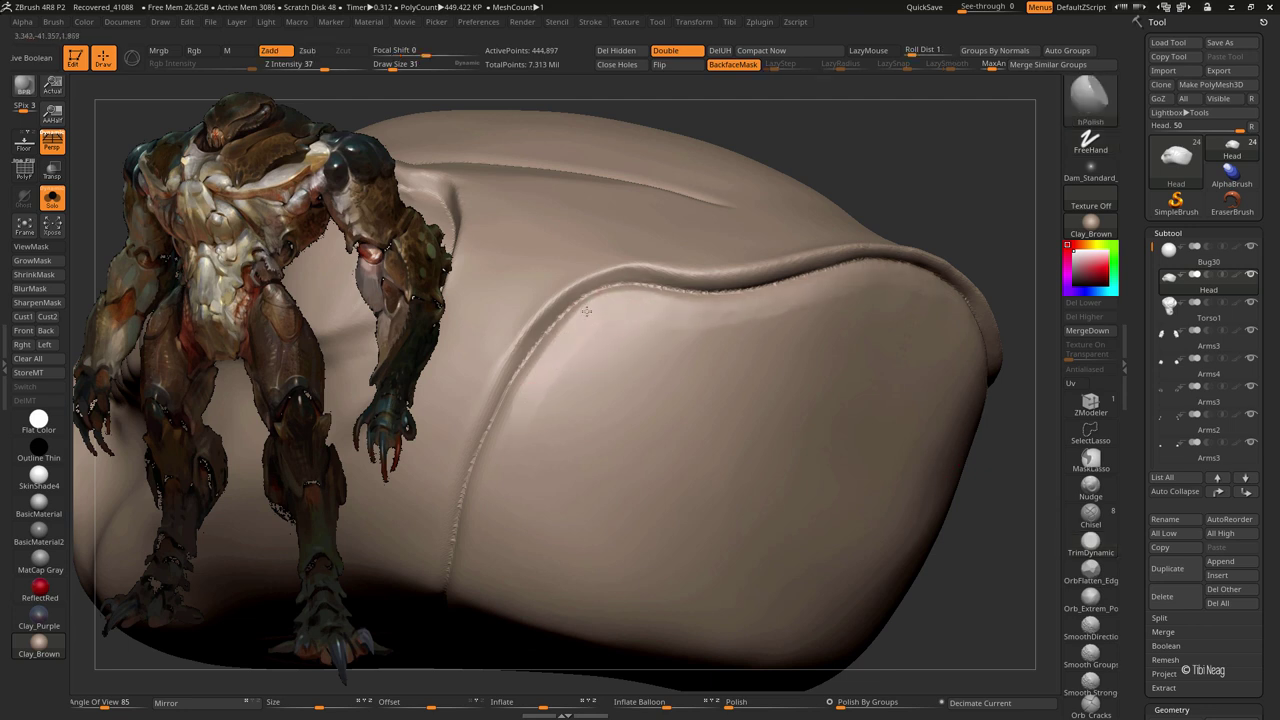
mouse_move(586, 311)
left_mouse_down()
mouse_move(516, 411)
mouse_move(566, 357)
mouse_move(647, 310)
left_mouse_up()
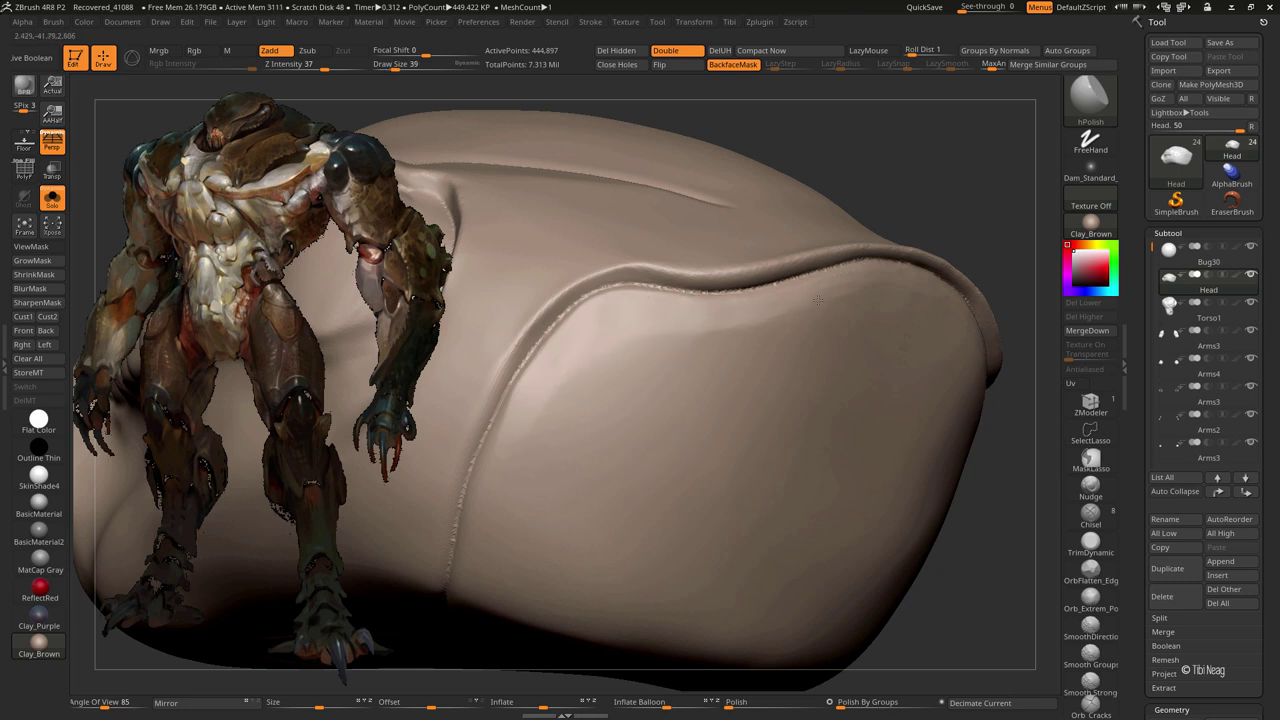
- Polish the area below the crease with a larger brush, then review the head three-quarter
key("bracketright")
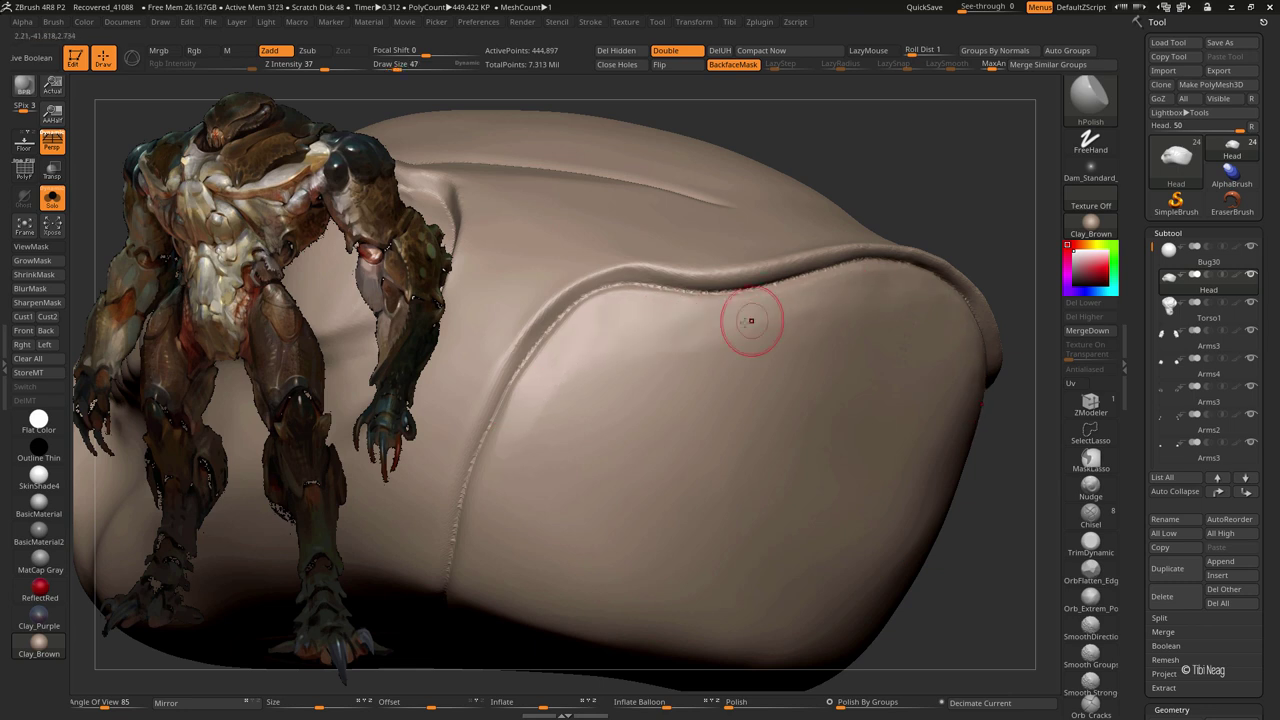
left_click_drag(572, 346, 511, 440)
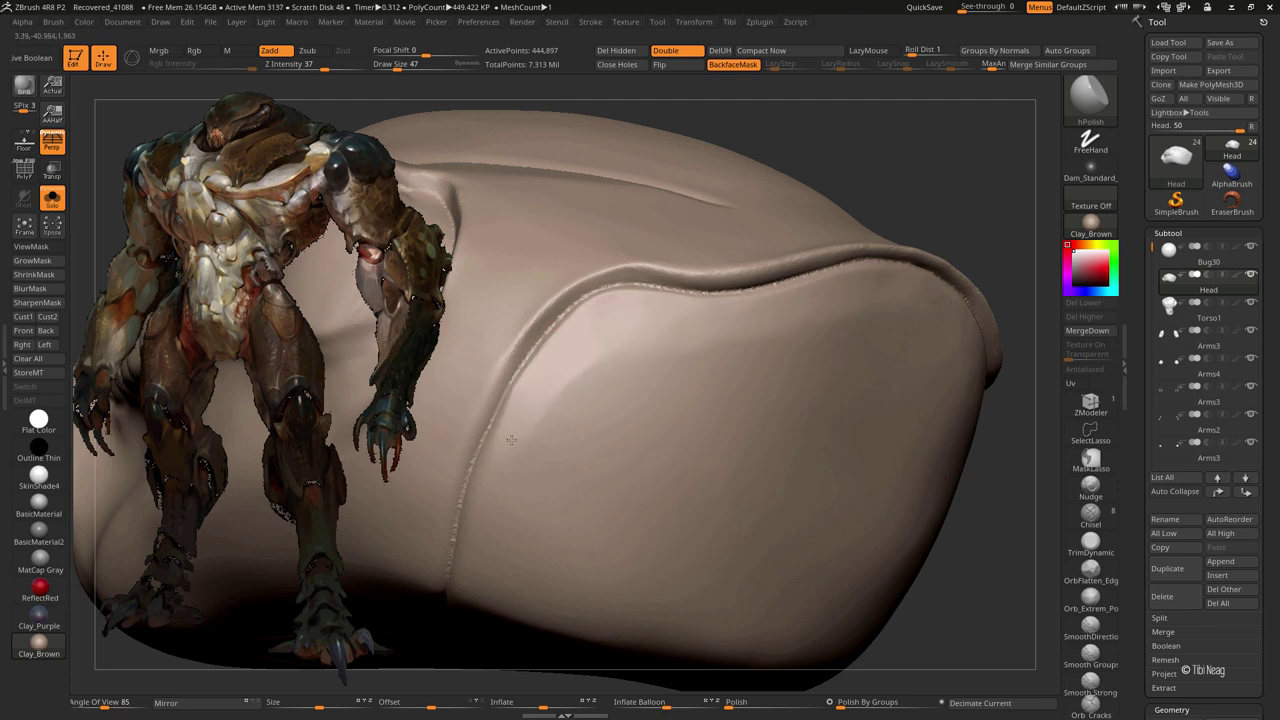
key("bracketright")
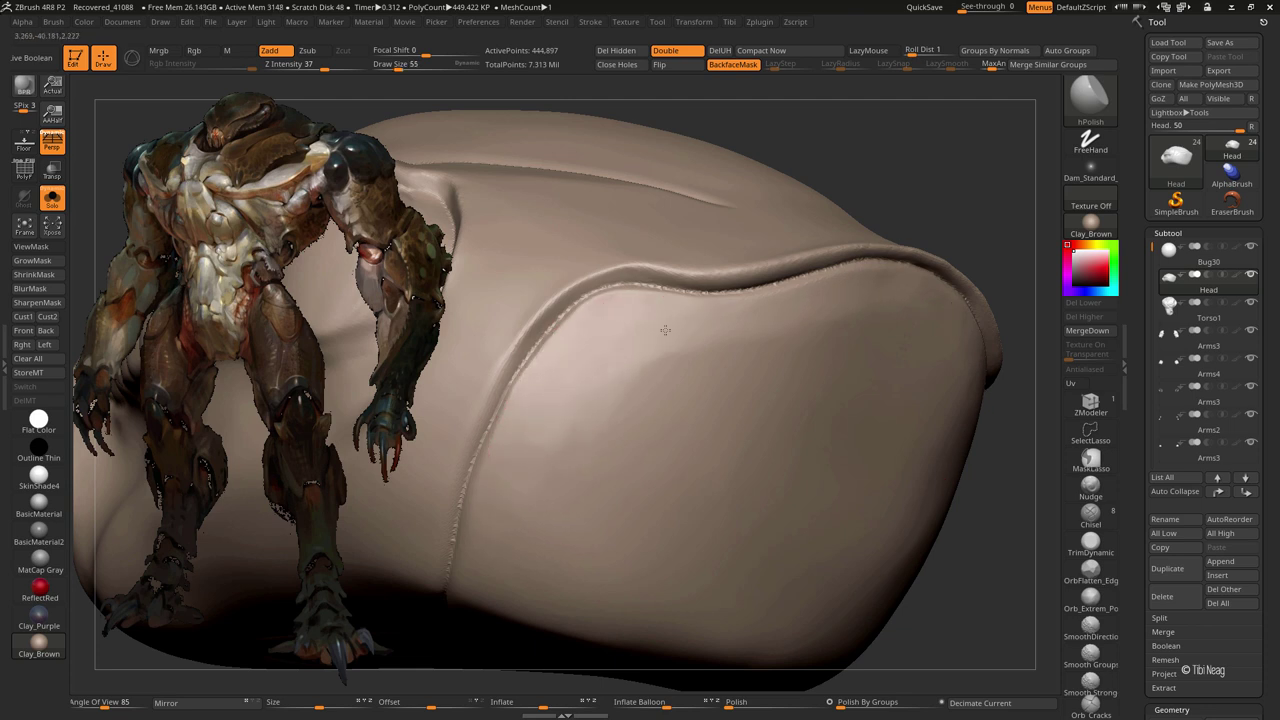
key("bracketleft")
key("bracketleft")
key("bracketleft")
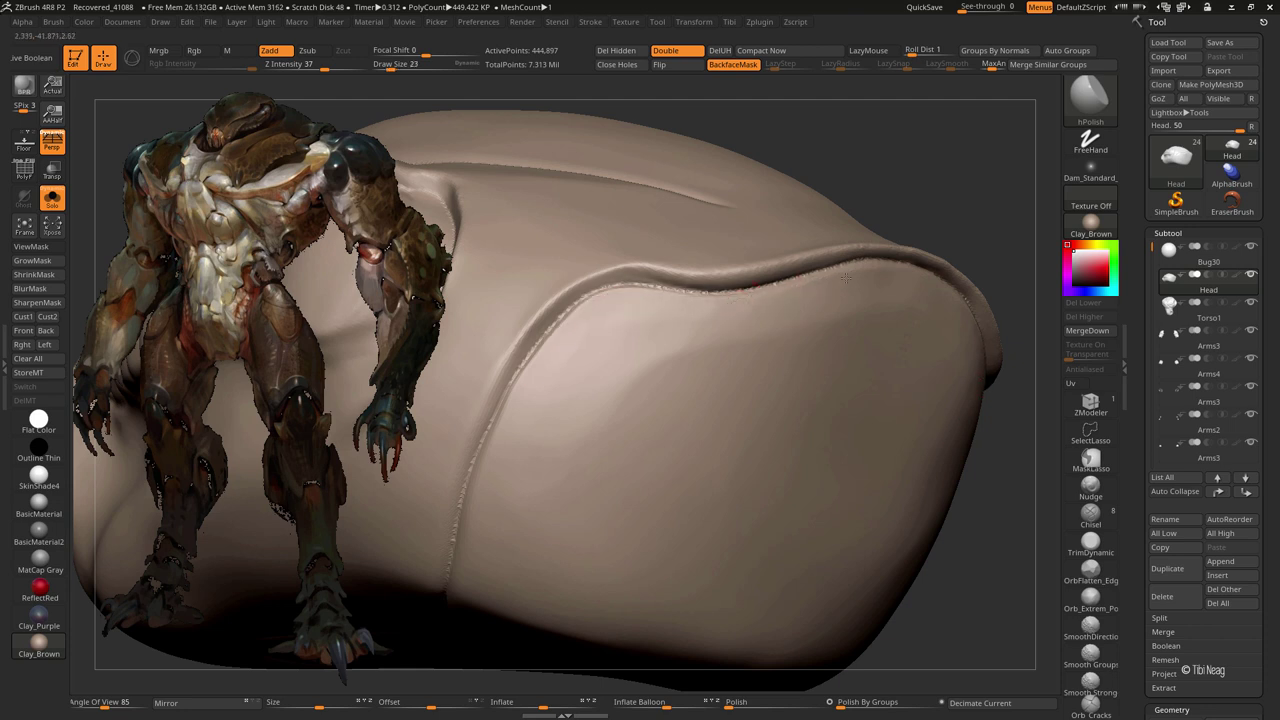
left_click_drag(927, 226, 822, 304)
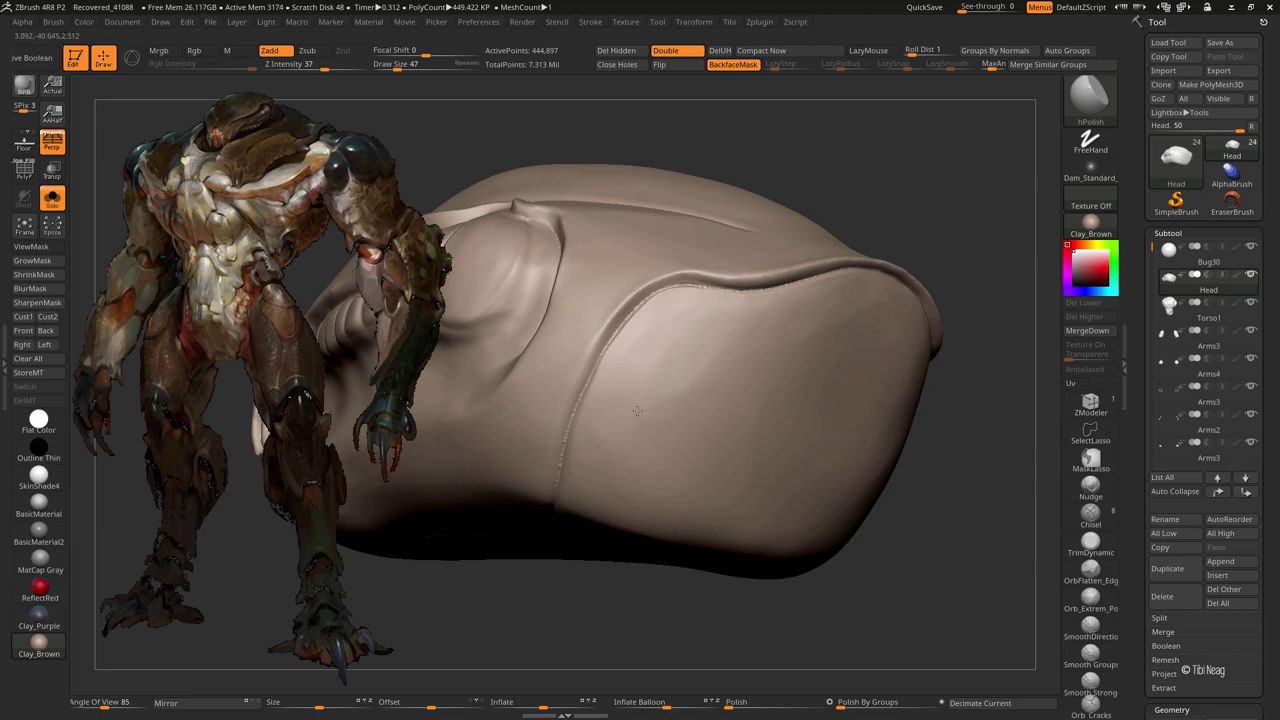
mouse_move(978, 274)
left_mouse_down()
mouse_move(980, 194)
mouse_move(951, 180)
mouse_move(923, 206)
mouse_move(929, 382)
mouse_move(914, 294)
mouse_move(936, 176)
mouse_move(949, 177)
mouse_move(846, 245)
left_mouse_up()
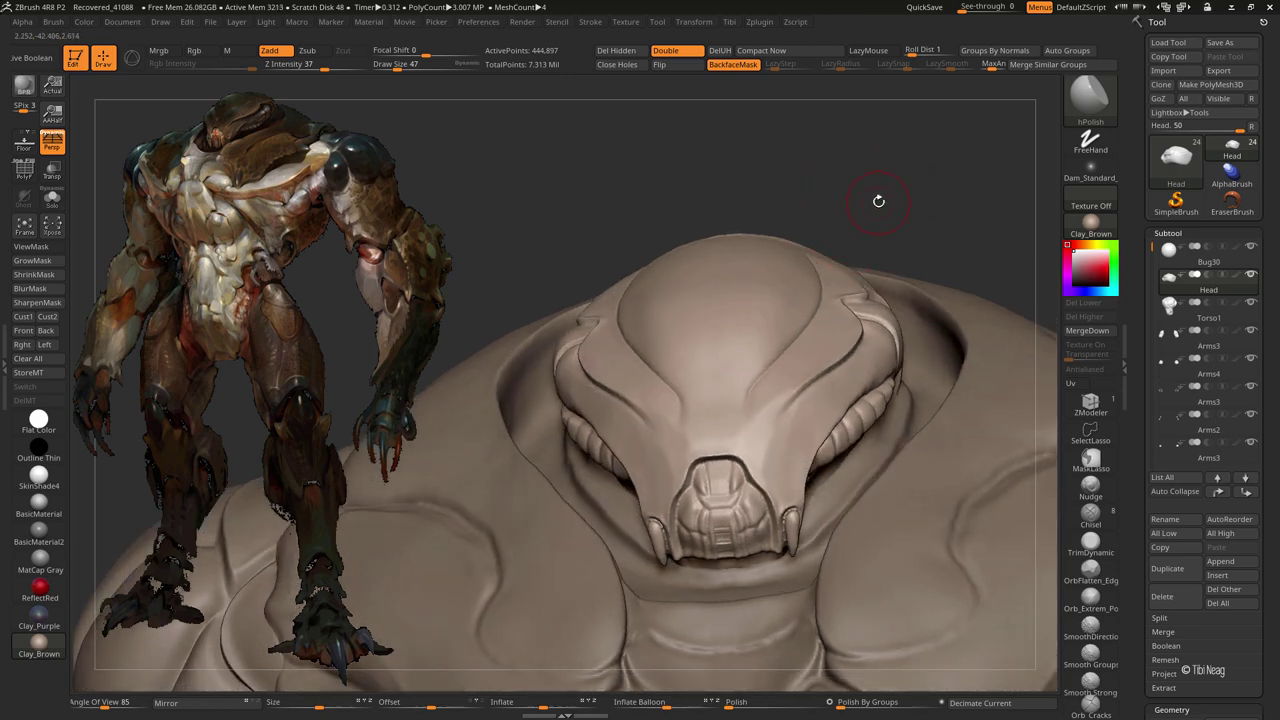
- Carve a DamStandard crease along the jaw and Smooth Strong small jaw areas
mouse_move(849, 165)
left_mouse_down()
mouse_move(795, 428)
mouse_move(922, 259)
left_mouse_up()
key("b")
key("m")
key("v")
mouse_move(677, 337)
right_mouse_down()
mouse_move(757, 263)
mouse_move(851, 240)
mouse_move(763, 293)
mouse_move(904, 437)
mouse_move(775, 325)
right_mouse_up()
key("b")
key("d")
key("s")
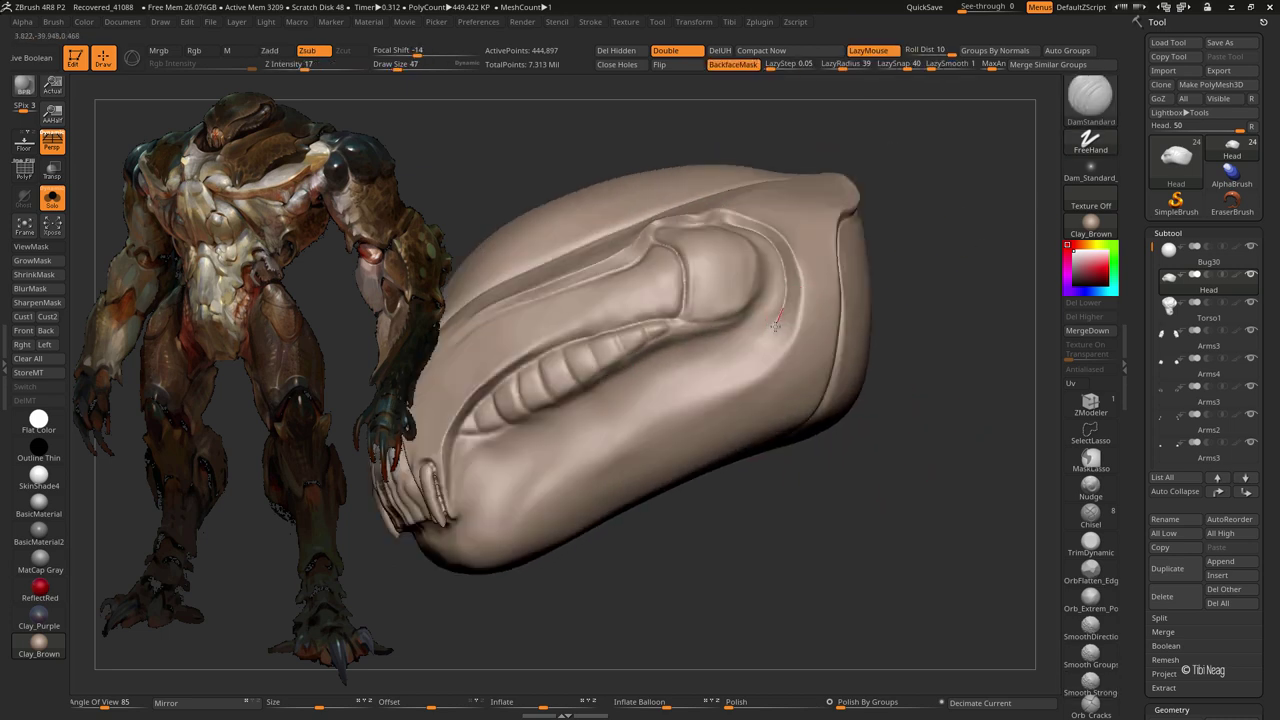
left_click_drag(746, 360, 566, 450)
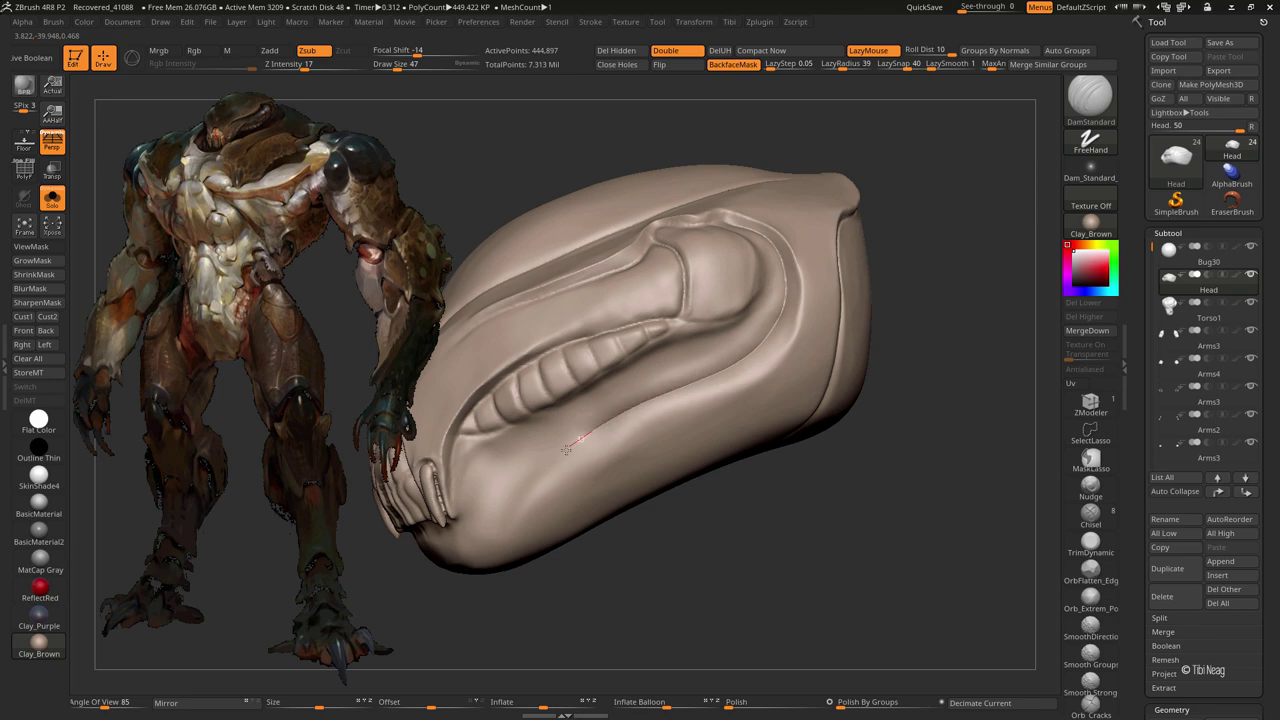
mouse_move(413, 566)
right_mouse_down()
mouse_move(417, 540)
mouse_move(478, 495)
right_mouse_up()
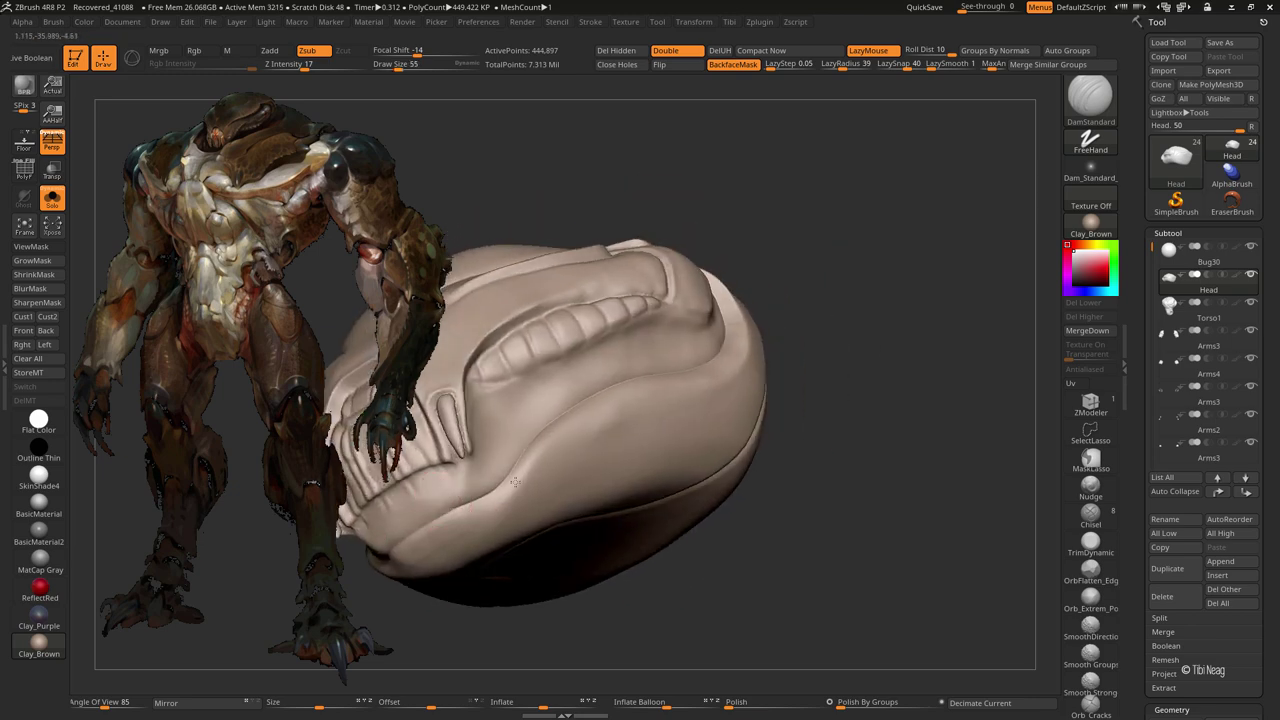
key("shift")
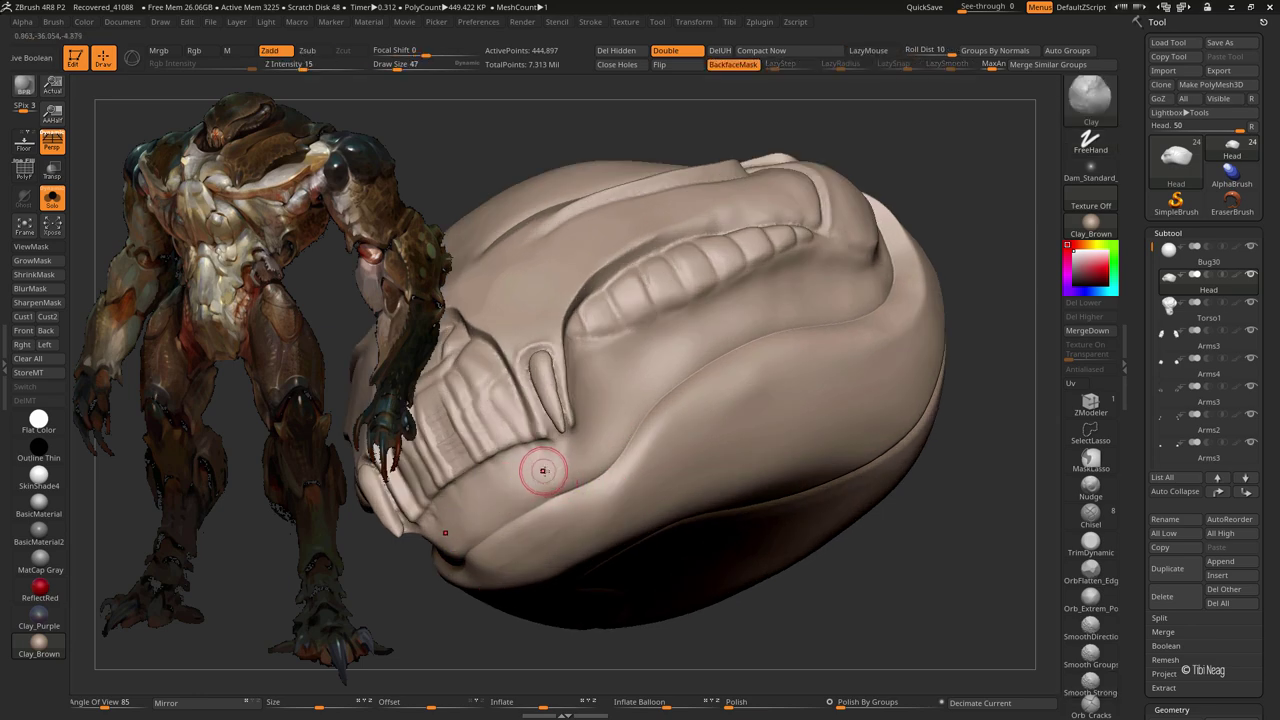
left_click_drag(543, 471, 551, 466, "shift")
- Carve a second crease along the jaw's lower edge, extending it up the cheek ridge
key("b")
key("d")
key("s")
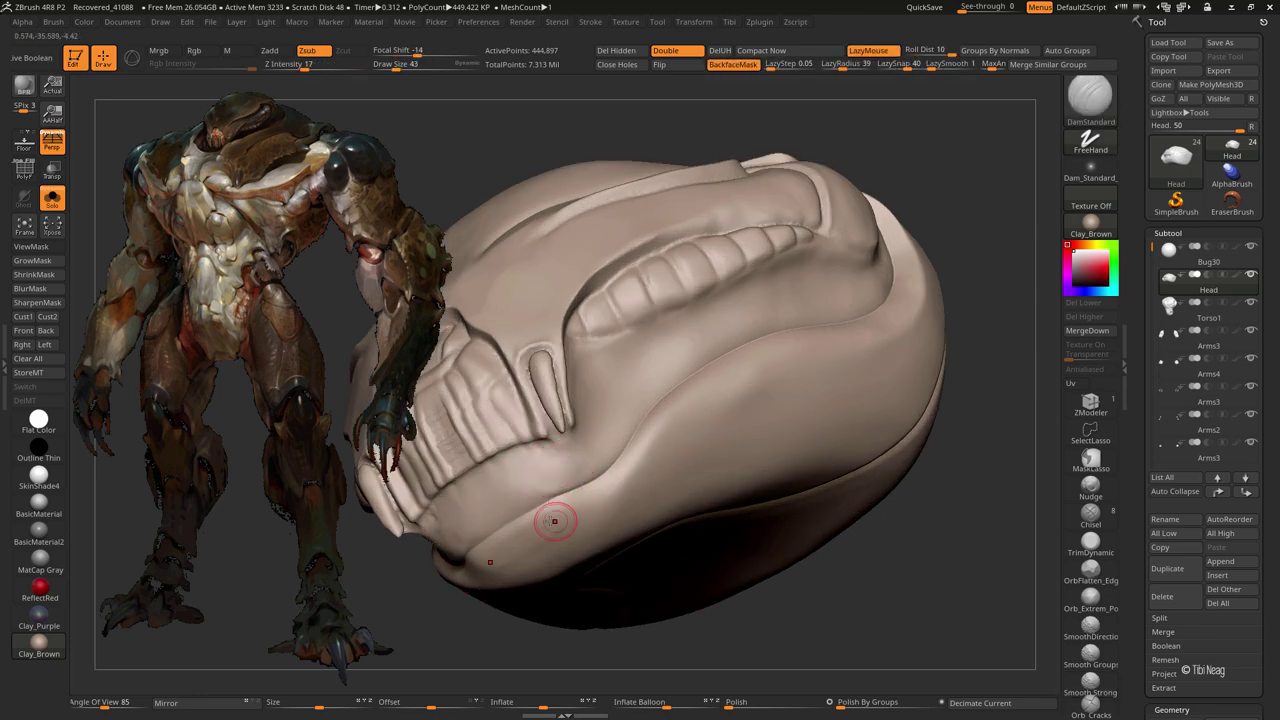
right_click_drag(552, 532, 540, 425)
key("space")
left_click_drag(540, 425, 545, 426)
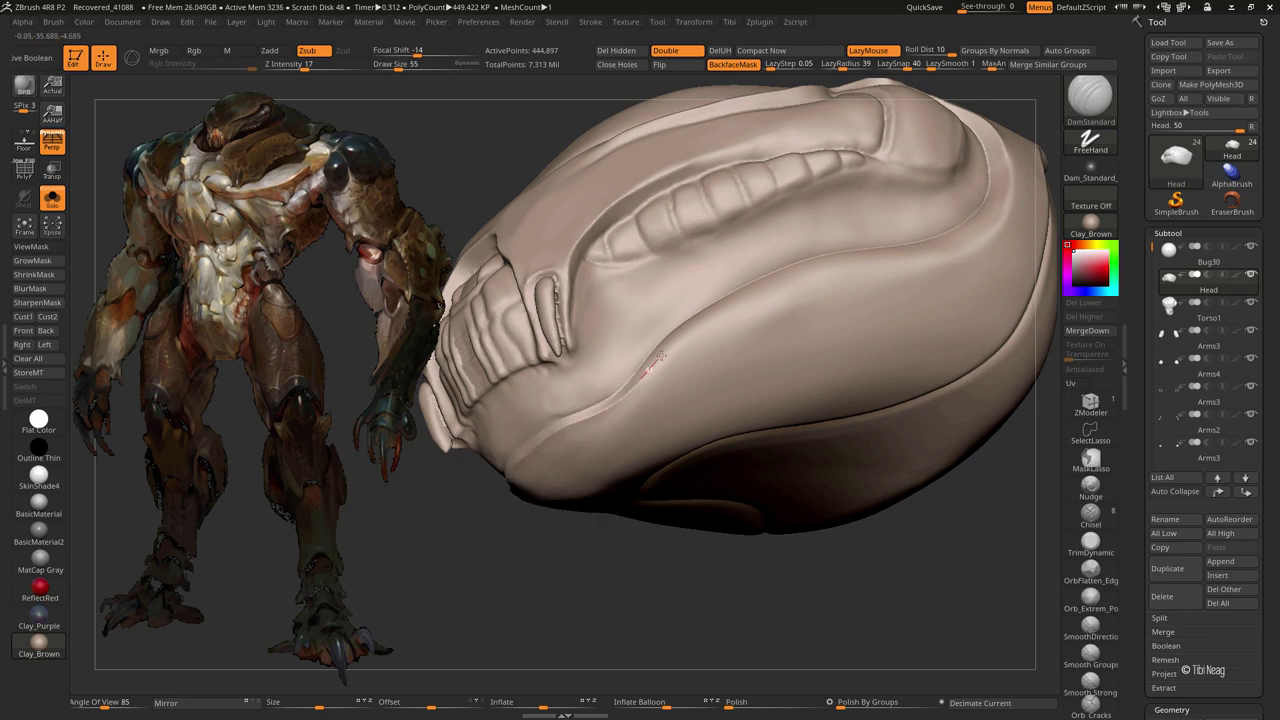
mouse_move(787, 276)
right_mouse_down()
mouse_move(797, 443)
mouse_move(531, 474)
right_mouse_up()
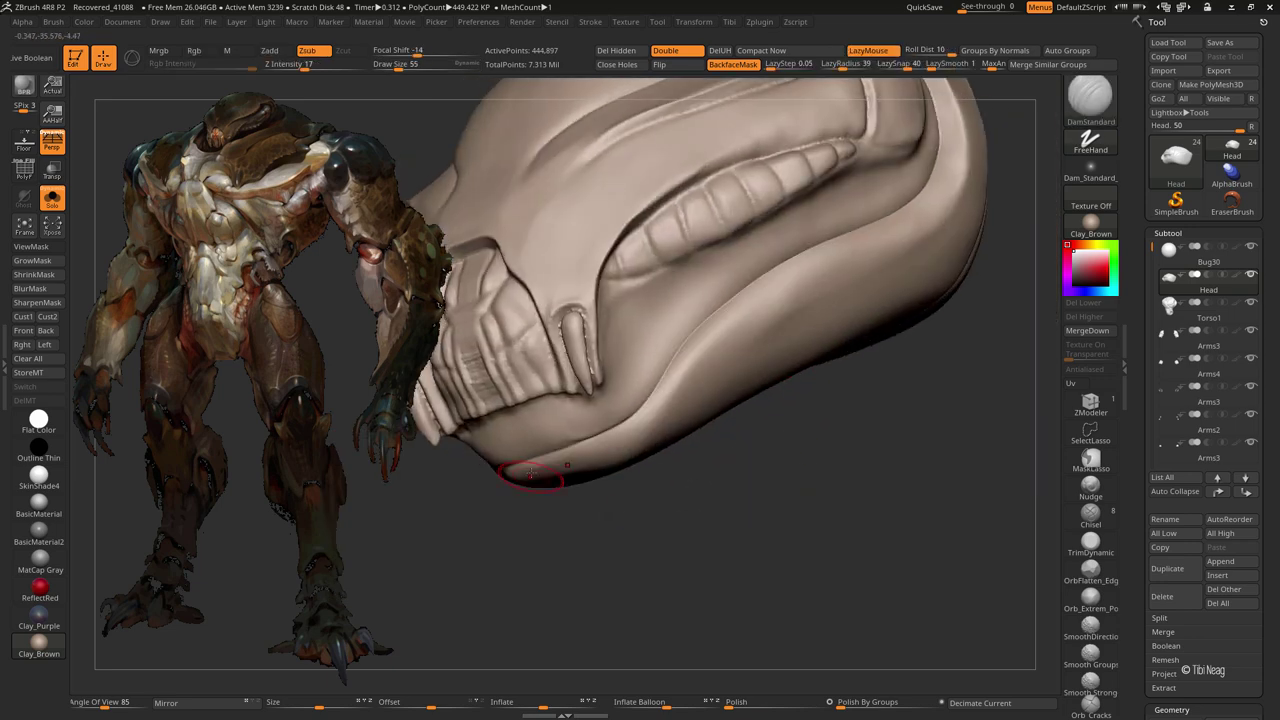
right_click_drag(578, 421, 575, 470)
mouse_move(497, 498)
left_mouse_down()
mouse_move(615, 458)
mouse_move(671, 420)
left_mouse_up()
left_click_drag(755, 323, 815, 291)
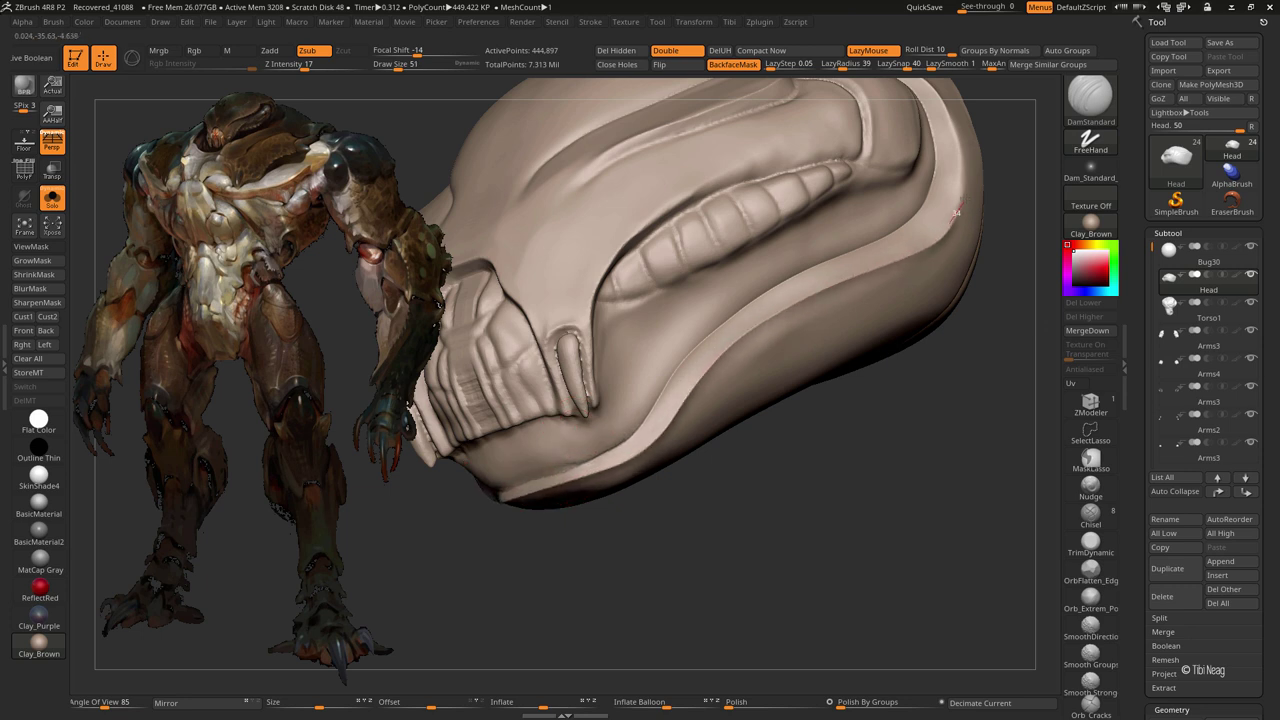
mouse_move(929, 134)
right_mouse_down()
mouse_move(780, 291)
mouse_move(771, 243)
right_mouse_up()
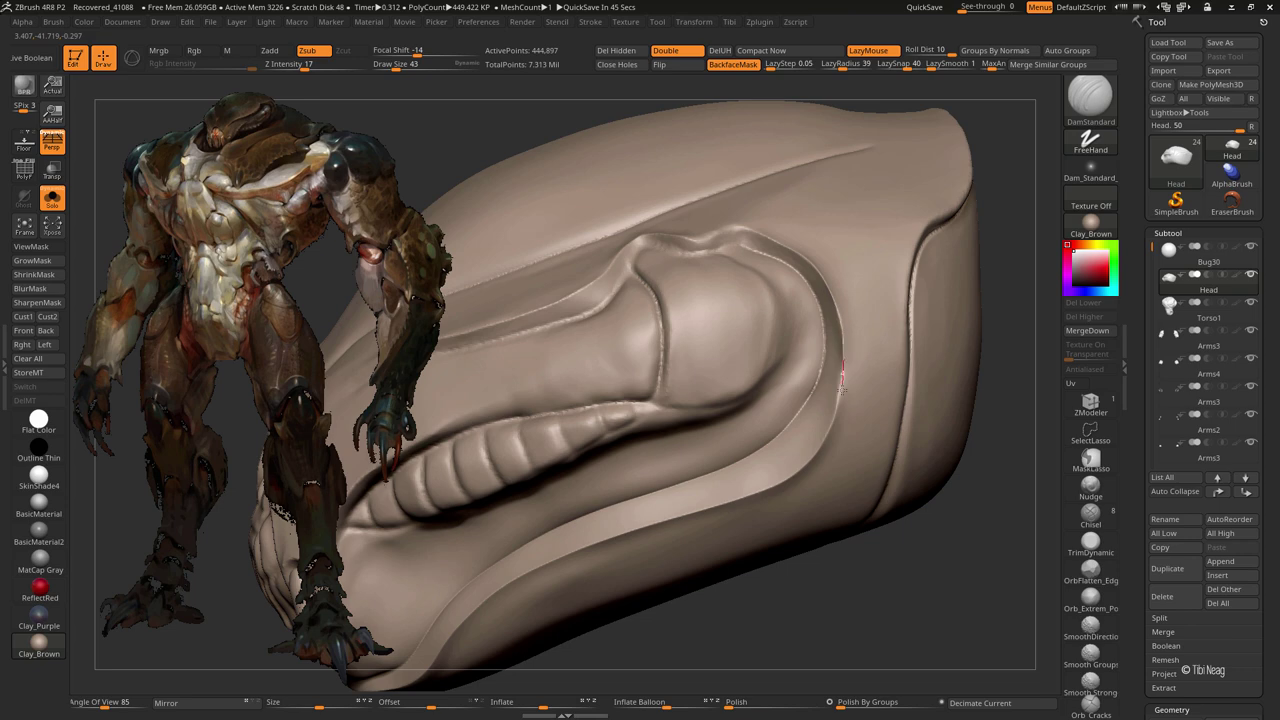
mouse_move(850, 400)
right_mouse_down()
mouse_move(957, 331)
mouse_move(877, 317)
right_mouse_up()
- Frame the head and hPolish the cheek plate beside the groove, then view the full head
key("b")
key("m")
key("v")
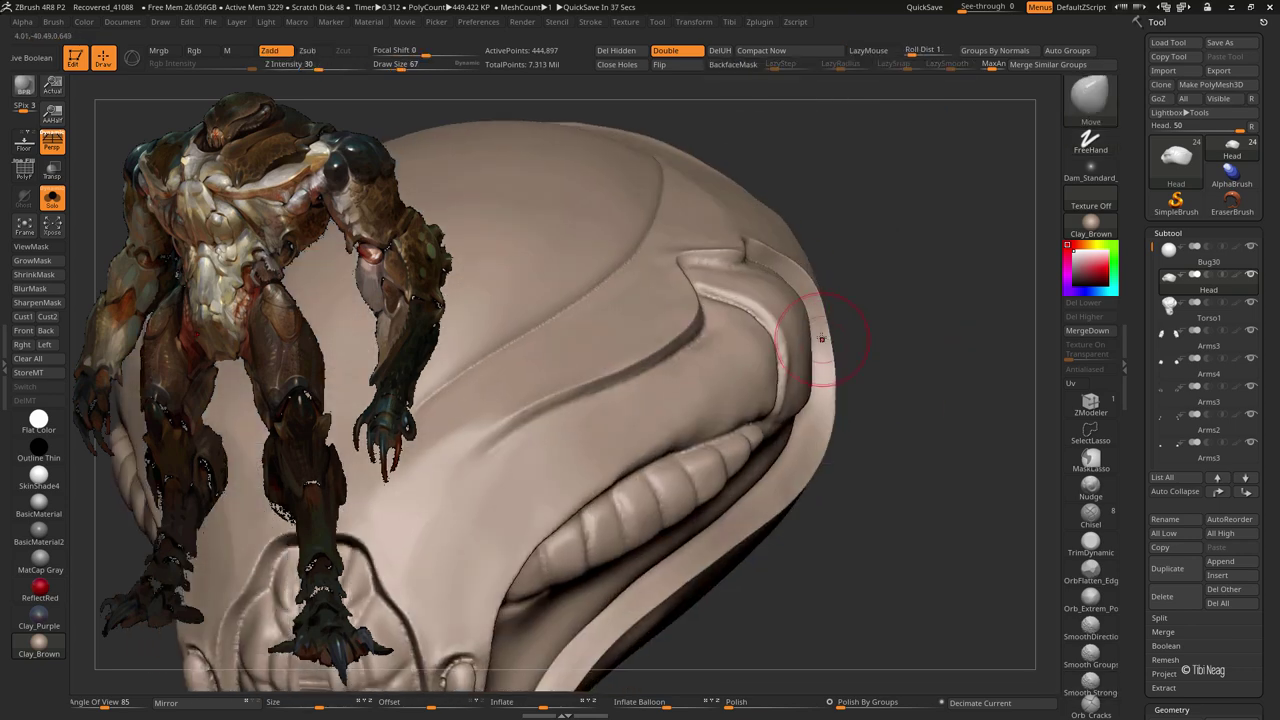
key("f")
mouse_move(914, 208)
right_mouse_down()
mouse_move(951, 240)
mouse_move(834, 359)
mouse_move(800, 340)
mouse_move(818, 371)
right_mouse_up()
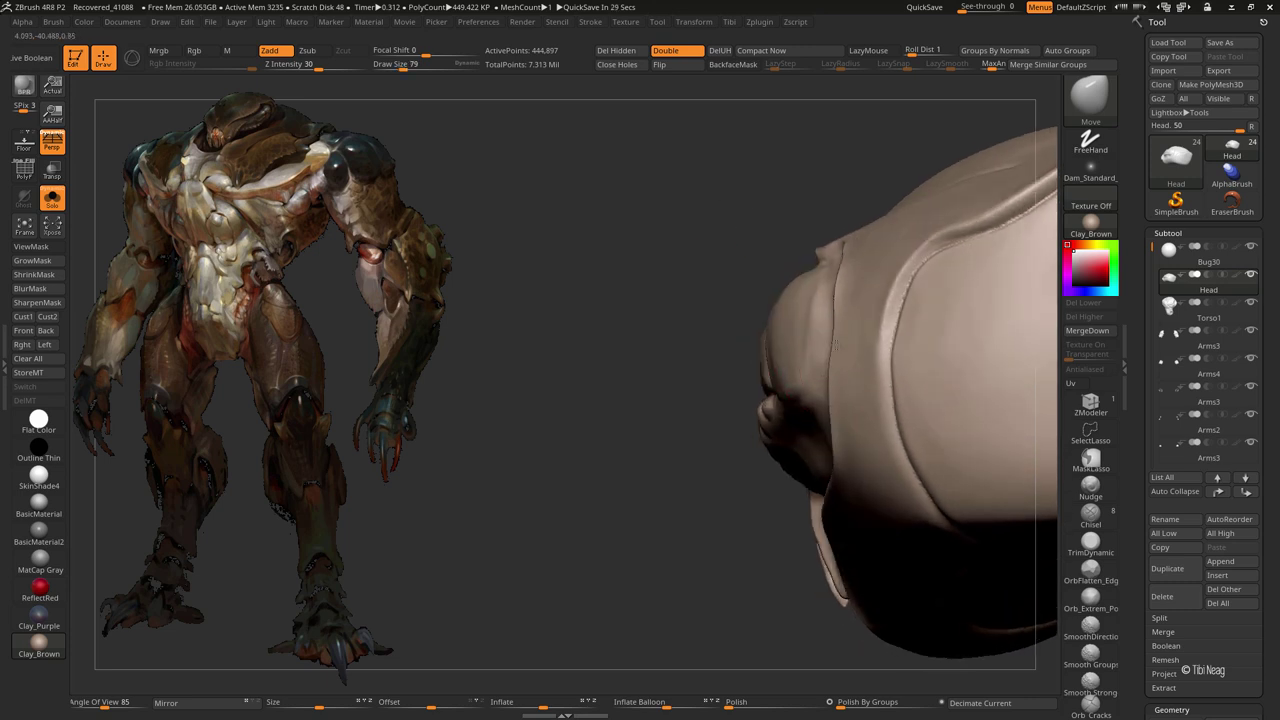
mouse_move(829, 193)
right_mouse_down()
mouse_move(657, 174)
mouse_move(586, 463)
mouse_move(537, 537)
mouse_move(570, 478)
right_mouse_up()
key("b")
key("h")
key("p")
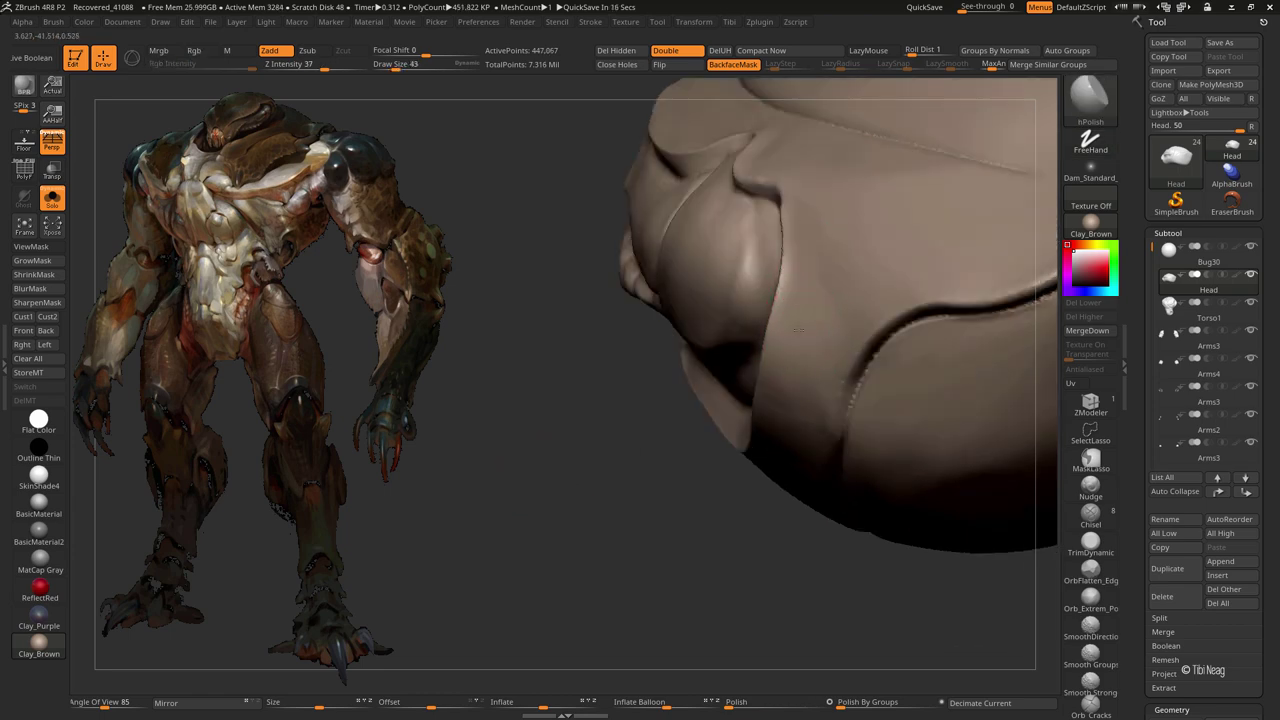
mouse_move(816, 251)
right_mouse_down()
mouse_move(760, 300)
mouse_move(771, 465)
mouse_move(1016, 178)
mouse_move(960, 171)
mouse_move(929, 223)
mouse_move(977, 171)
mouse_move(815, 368)
right_mouse_up()
- Select the Torso1 subtool and frame the view on the head socket
left_click(815, 368, "alt")
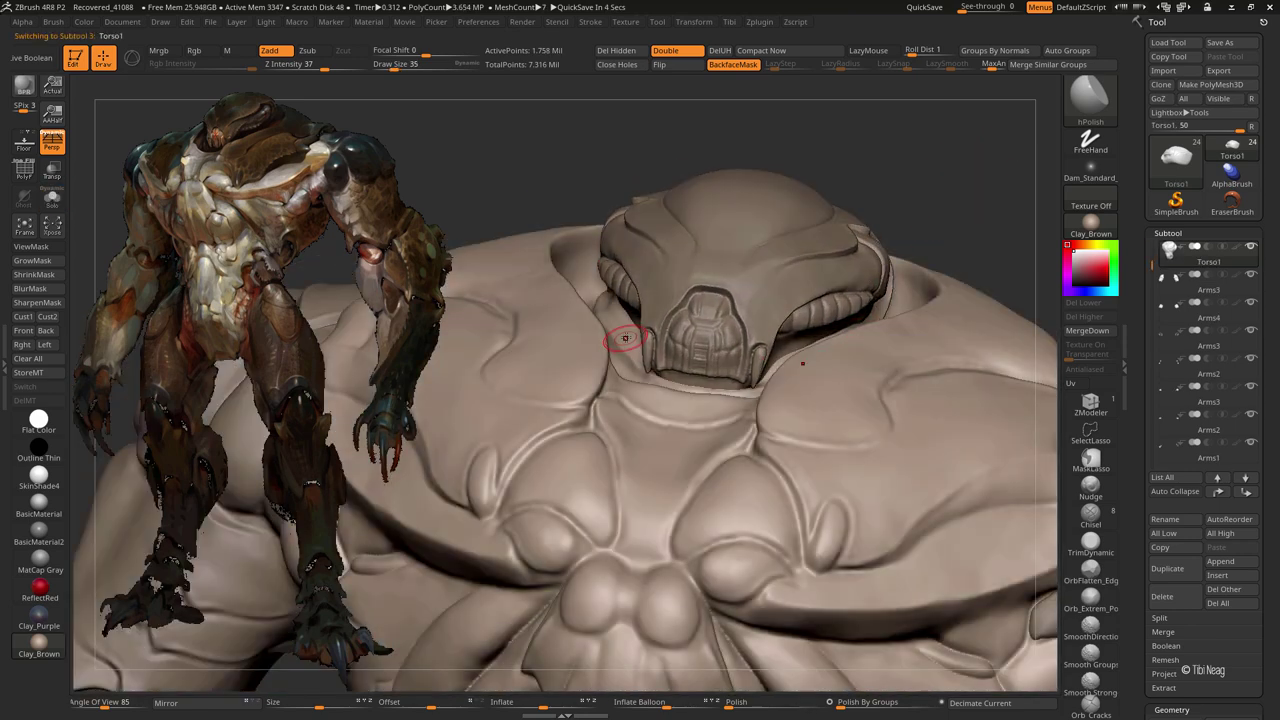
key("f")
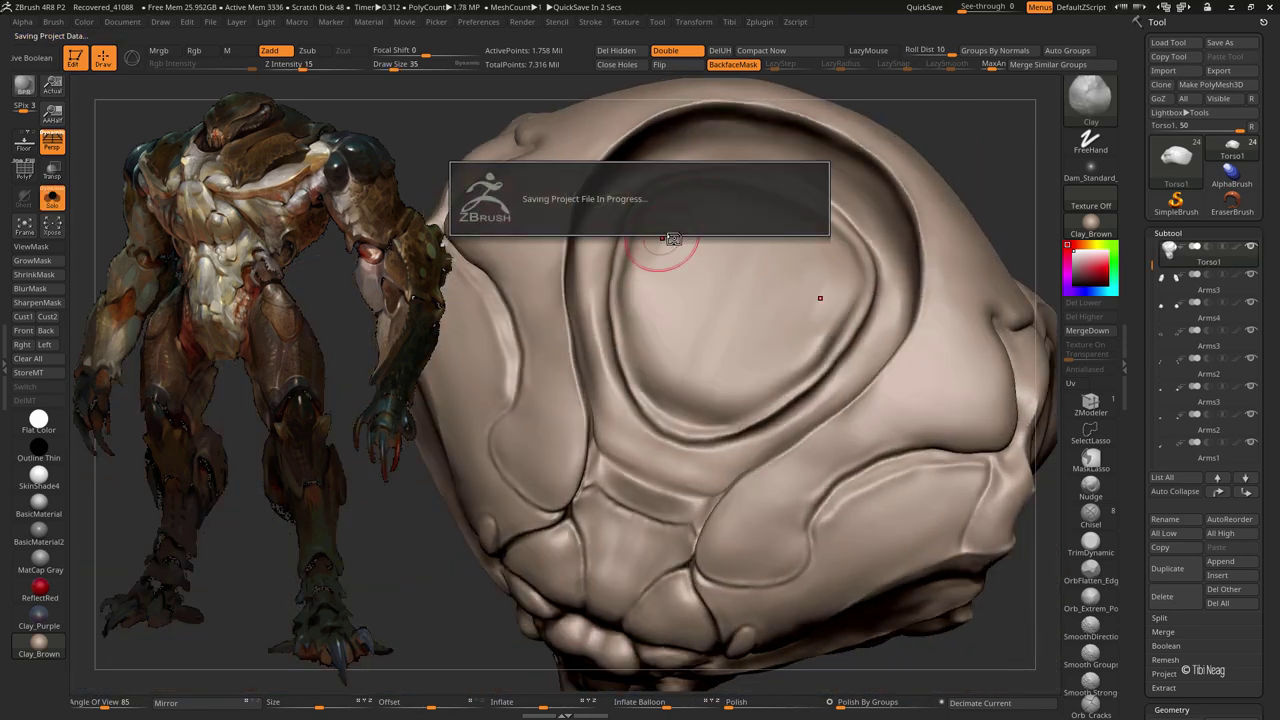
right_click_drag(674, 237, 571, 323)
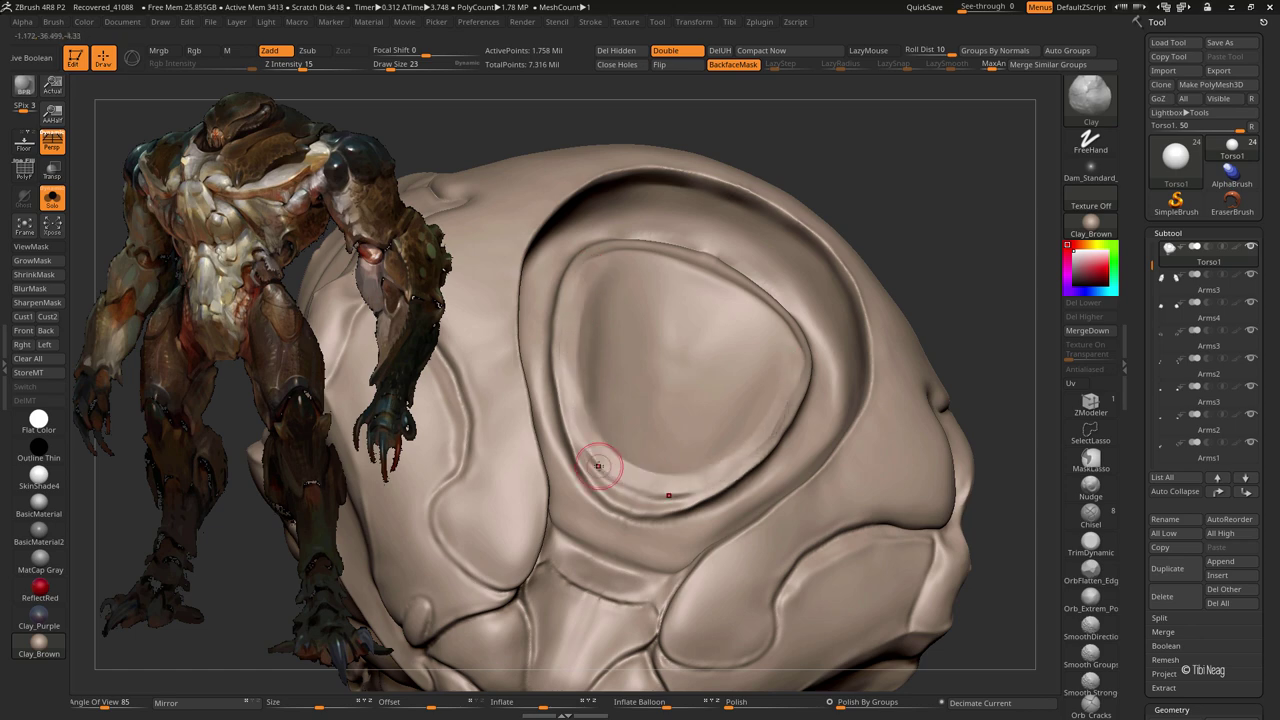
mouse_move(606, 450)
right_mouse_down()
mouse_move(965, 191)
mouse_move(957, 160)
mouse_move(914, 198)
mouse_move(906, 180)
mouse_move(843, 234)
mouse_move(686, 510)
right_mouse_up()
- Push bumps inside the pit with an enlarged Move brush, then undo them
key("b")
key("m")
key("v")
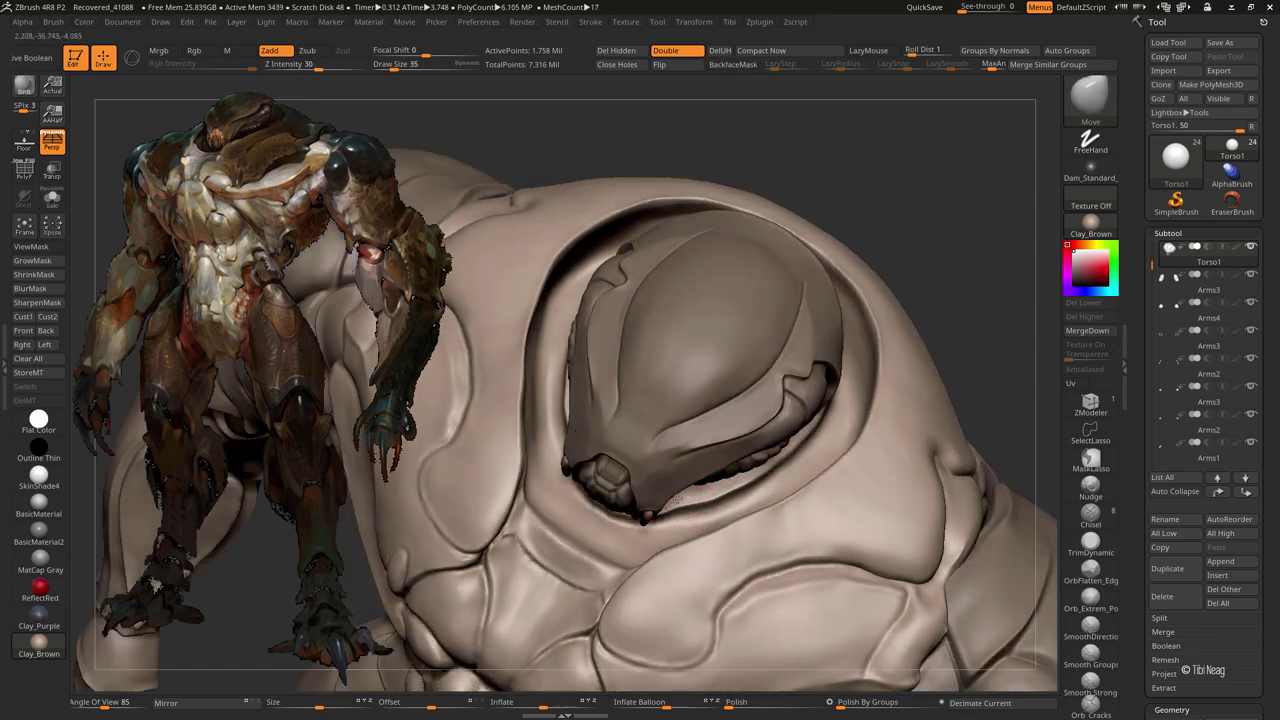
key("bracketright")
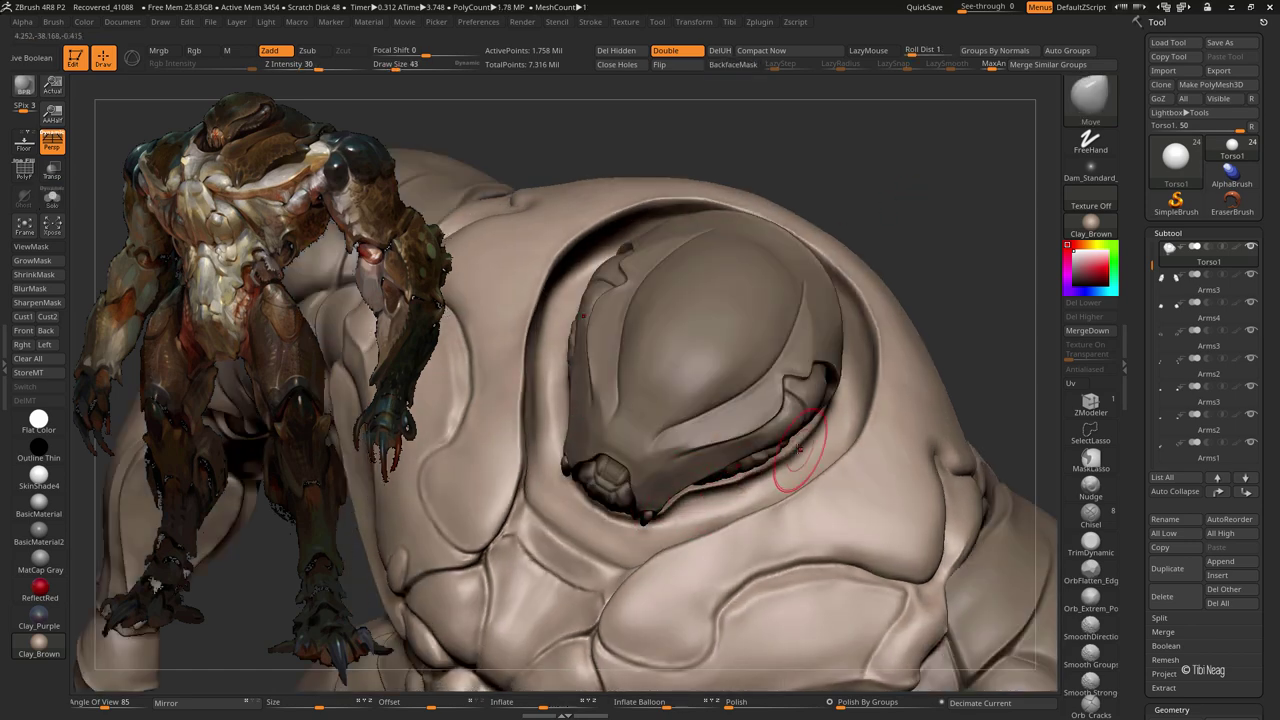
key("bracketright")
right_click_drag(797, 452, 985, 220)
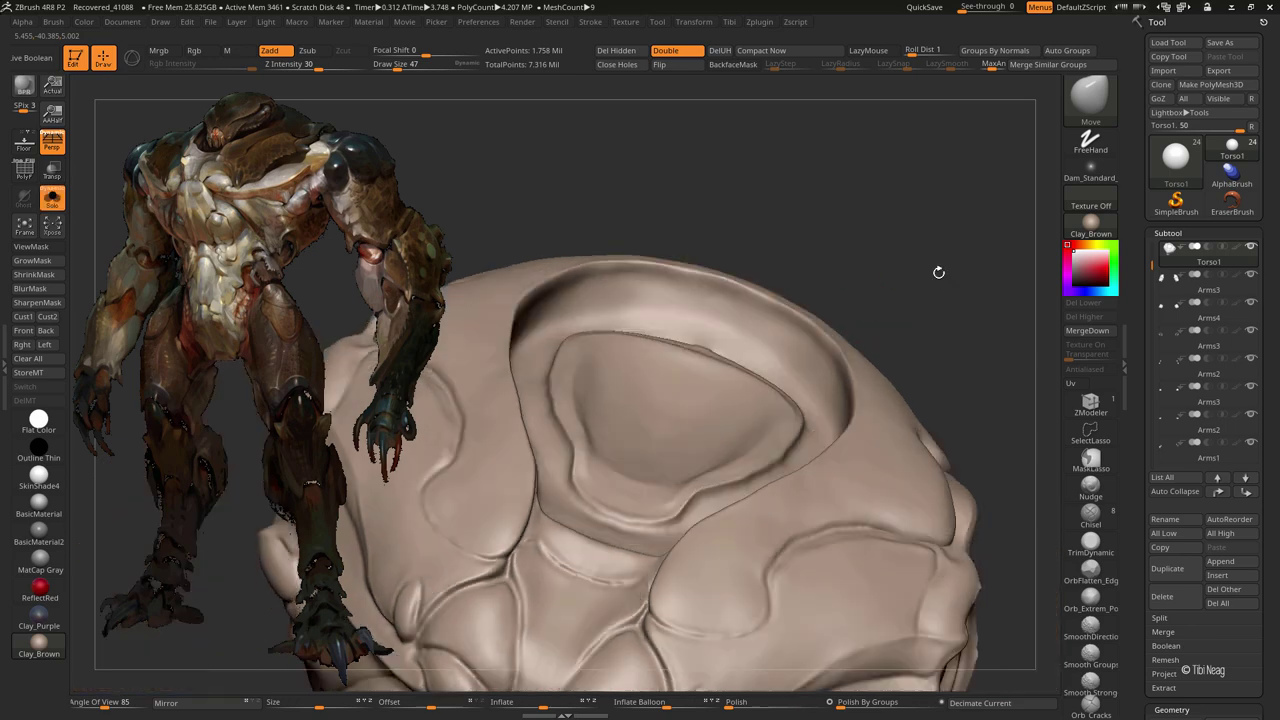
left_click_drag(937, 271, 940, 380)
left_click(645, 305)
left_click(788, 386)
key("ctrl+z")
key("ctrl+z")
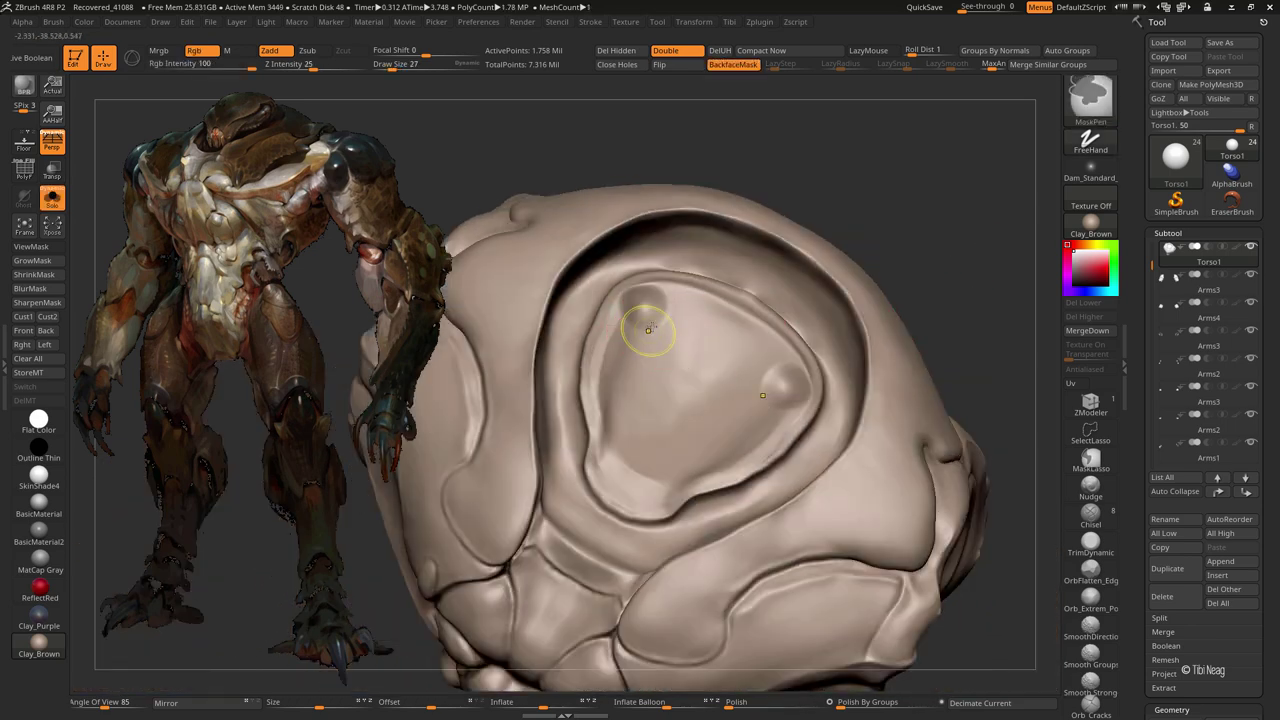
- Build lumpy ClayBuildup texture inside the pit and smooth it and its surroundings
key("b")
key("c")
key("l")
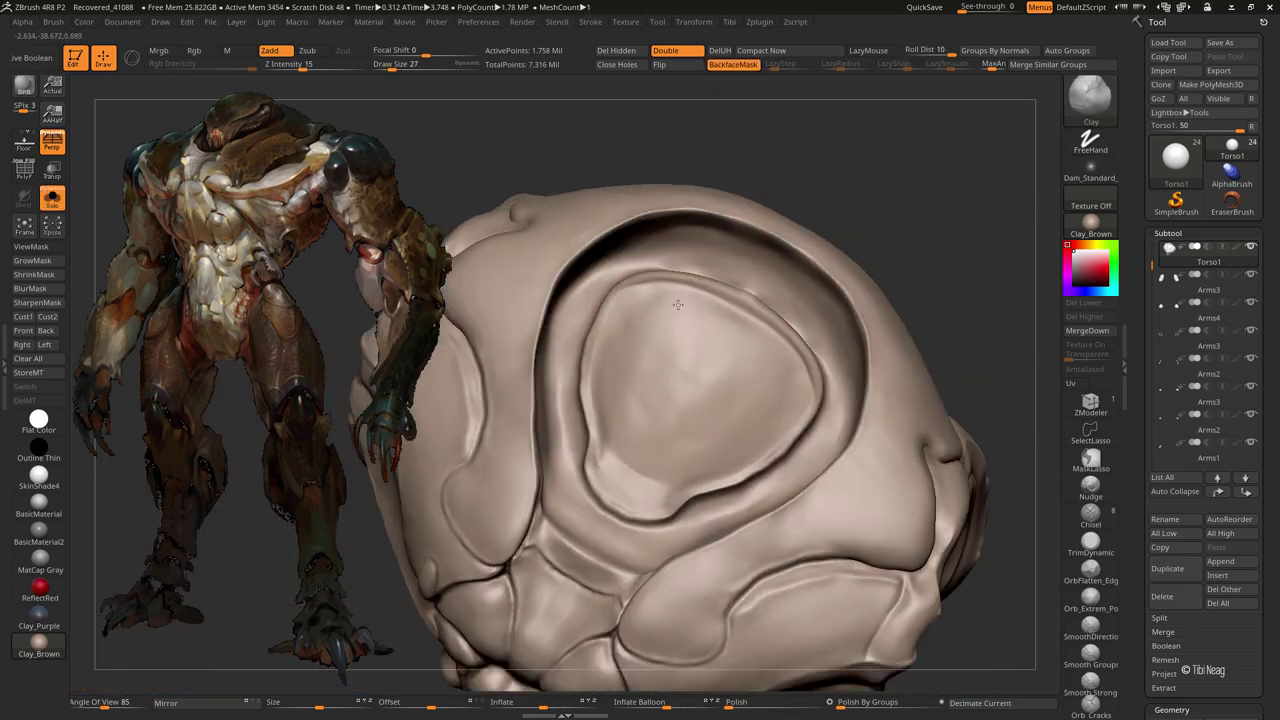
mouse_move(678, 305)
left_mouse_down()
mouse_move(690, 340)
mouse_move(660, 370)
mouse_move(678, 418)
mouse_move(720, 355)
mouse_move(640, 460)
mouse_move(663, 314)
left_mouse_up()
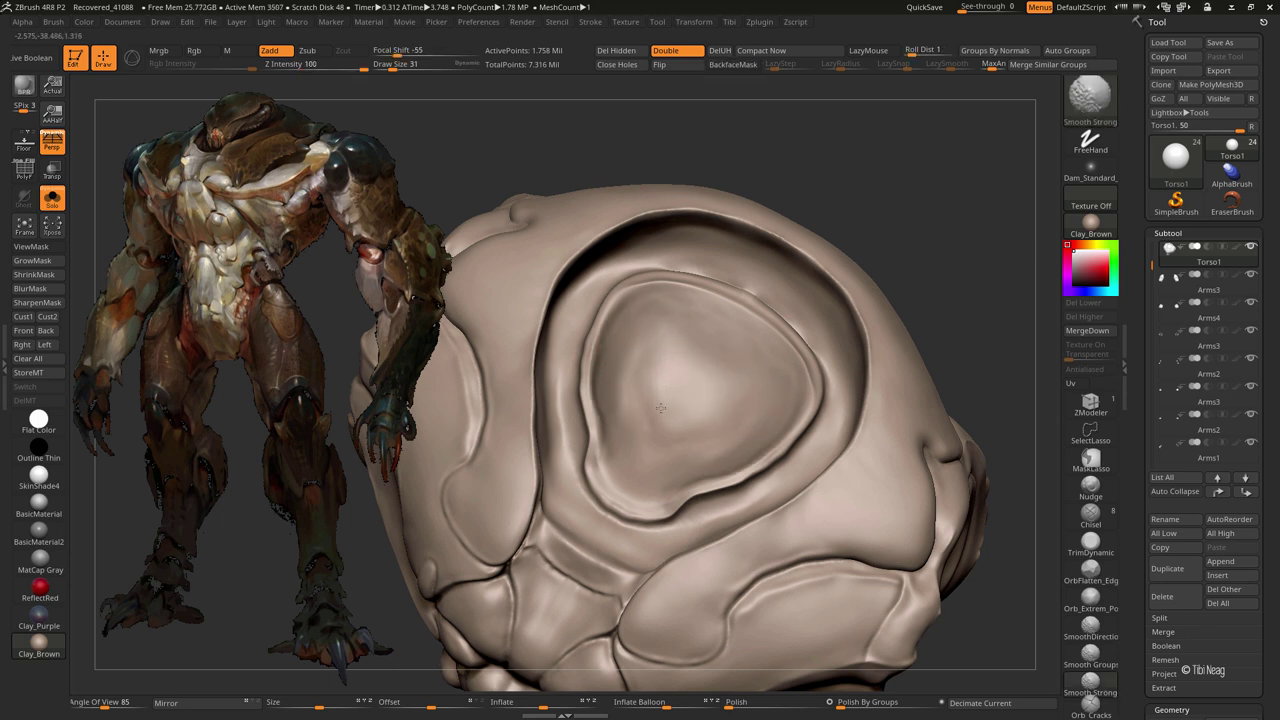
left_click_drag(730, 349, 601, 392, "shift")
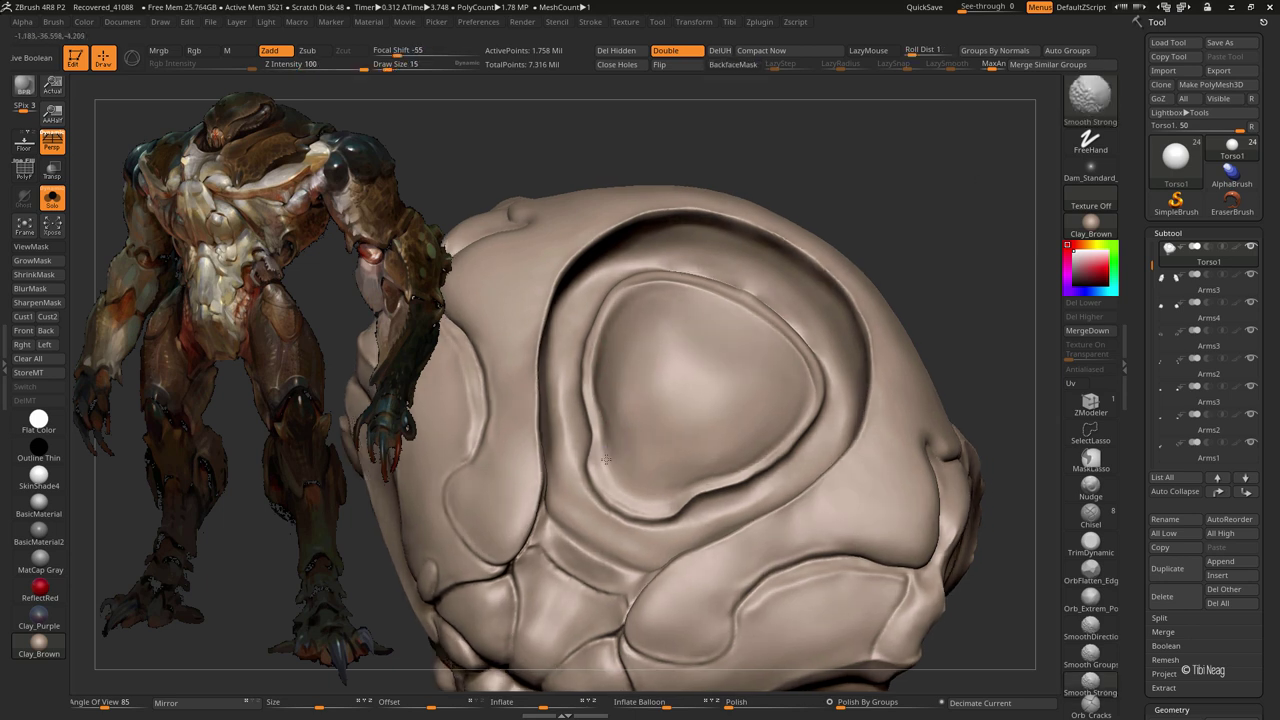
- Frame the whole creature facing forward, then turn on Polyframe and Solo the torso
key("f")
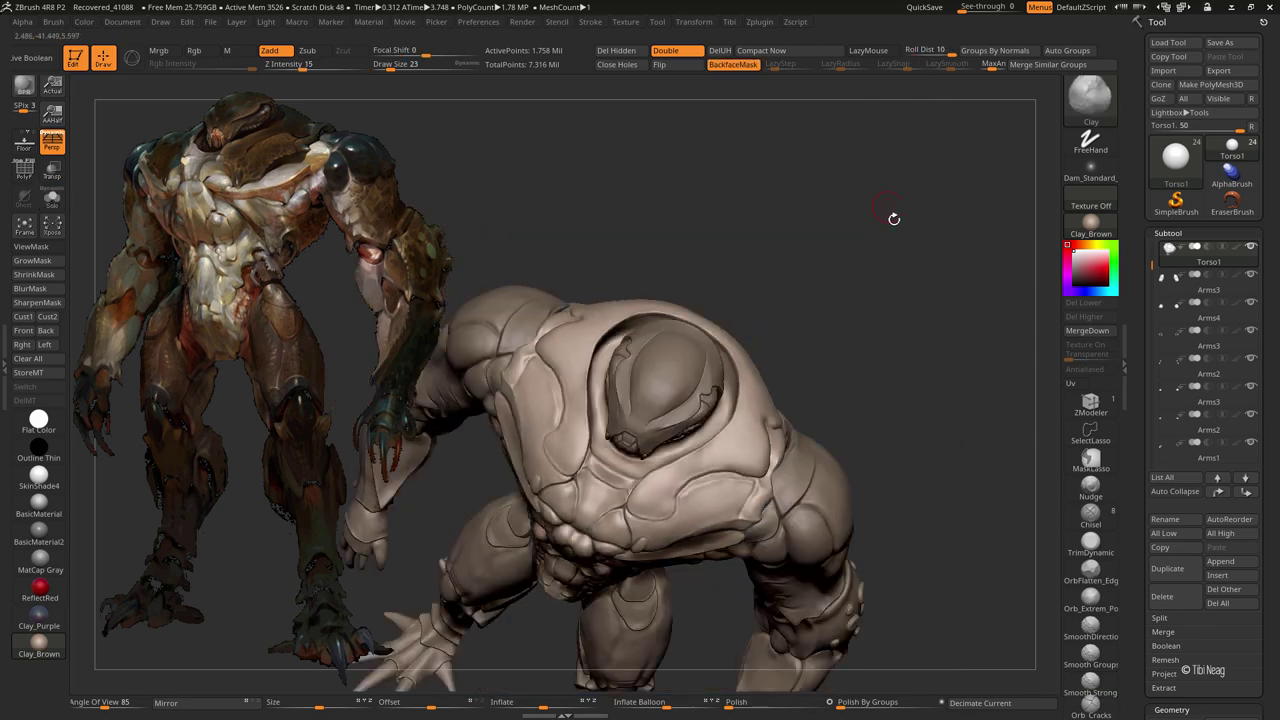
mouse_move(891, 214)
left_mouse_down("shift")
mouse_move(874, 220)
mouse_move(918, 177)
mouse_move(836, 161)
mouse_move(835, 134)
left_mouse_up("shift")
key("f")
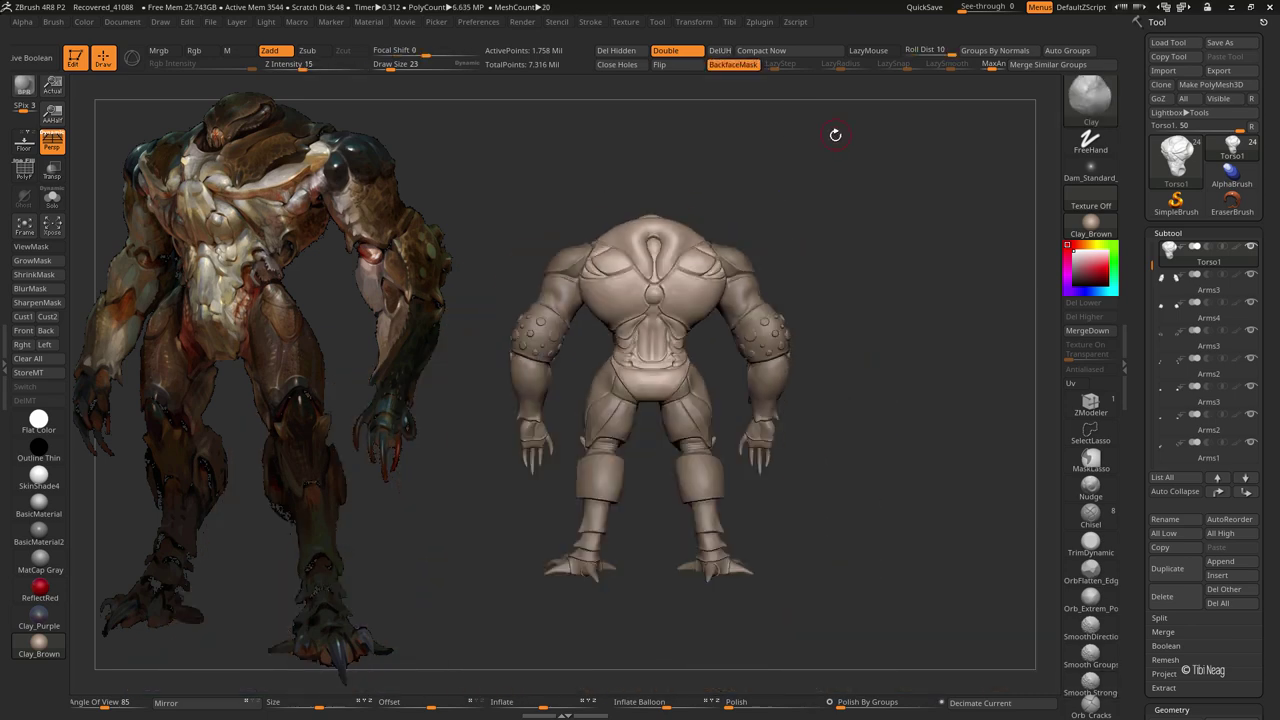
mouse_move(825, 236)
left_mouse_down()
mouse_move(920, 215)
mouse_move(886, 182)
left_mouse_up()
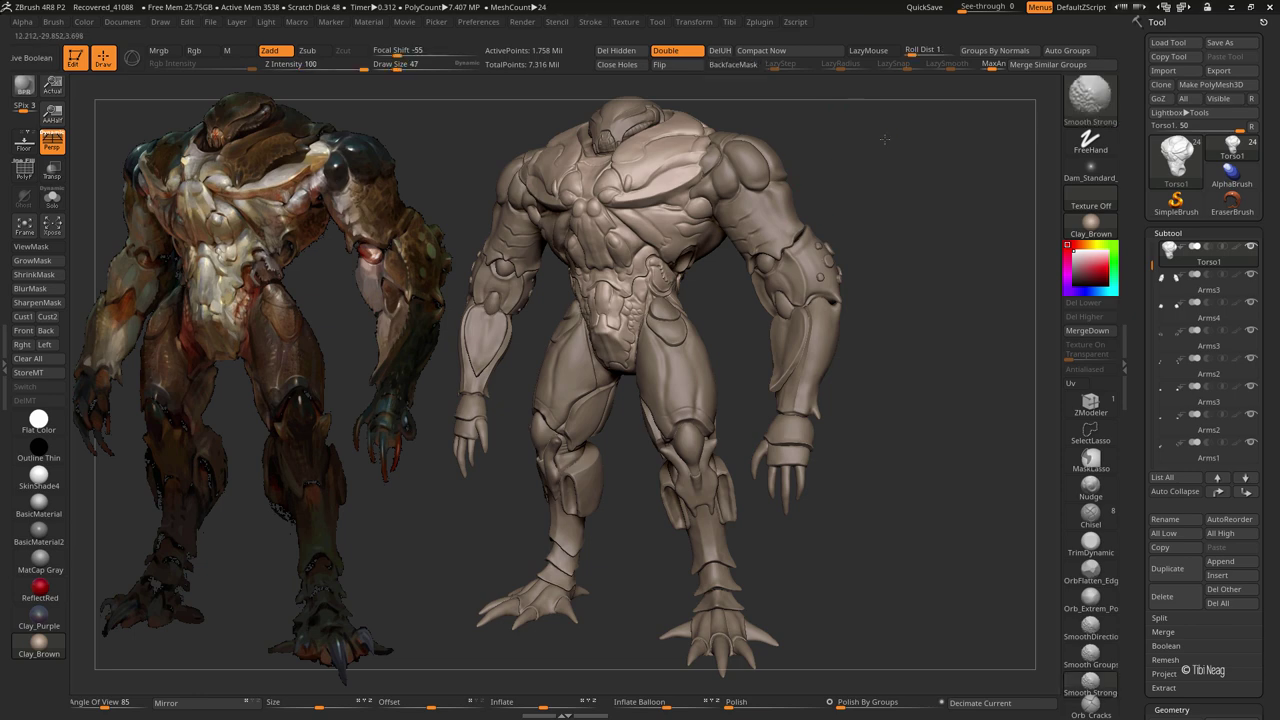
mouse_move(825, 152)
left_mouse_down("shift")
mouse_move(806, 163)
mouse_move(860, 150)
mouse_move(762, 157)
mouse_move(834, 186)
mouse_move(809, 197)
mouse_move(878, 167)
left_mouse_up("shift")
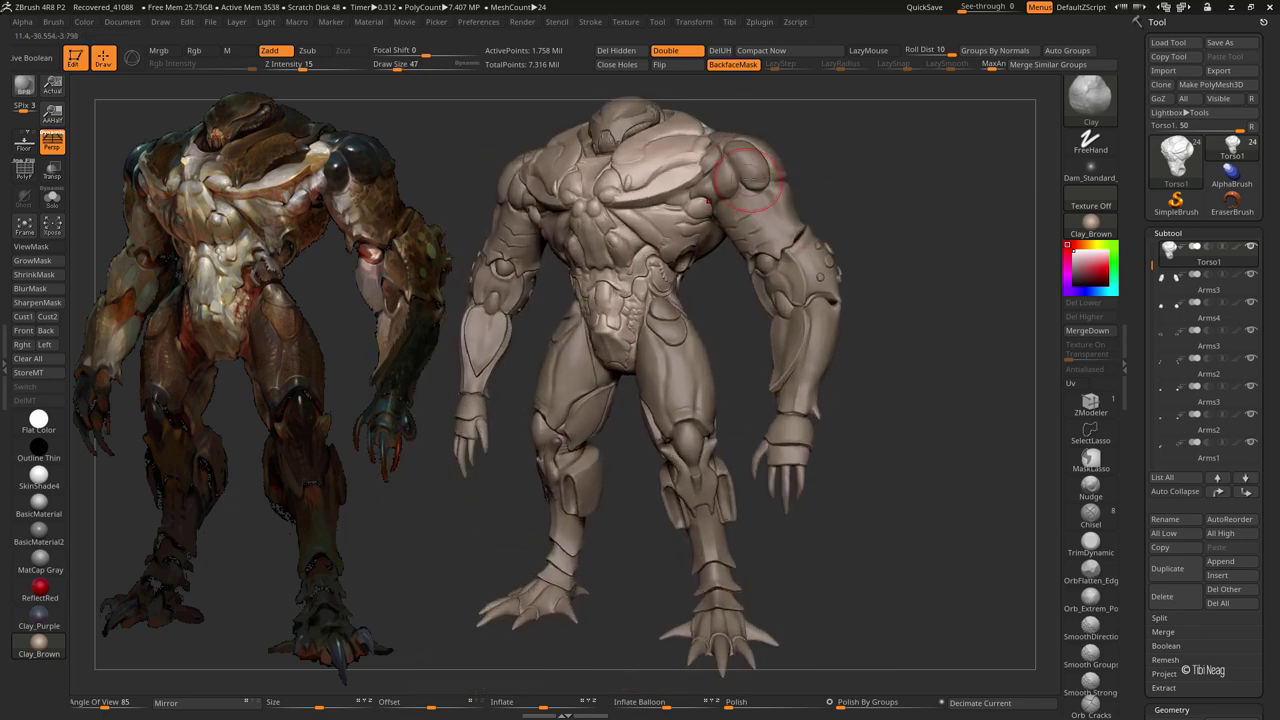
key("shift+f")
left_click(52, 198)
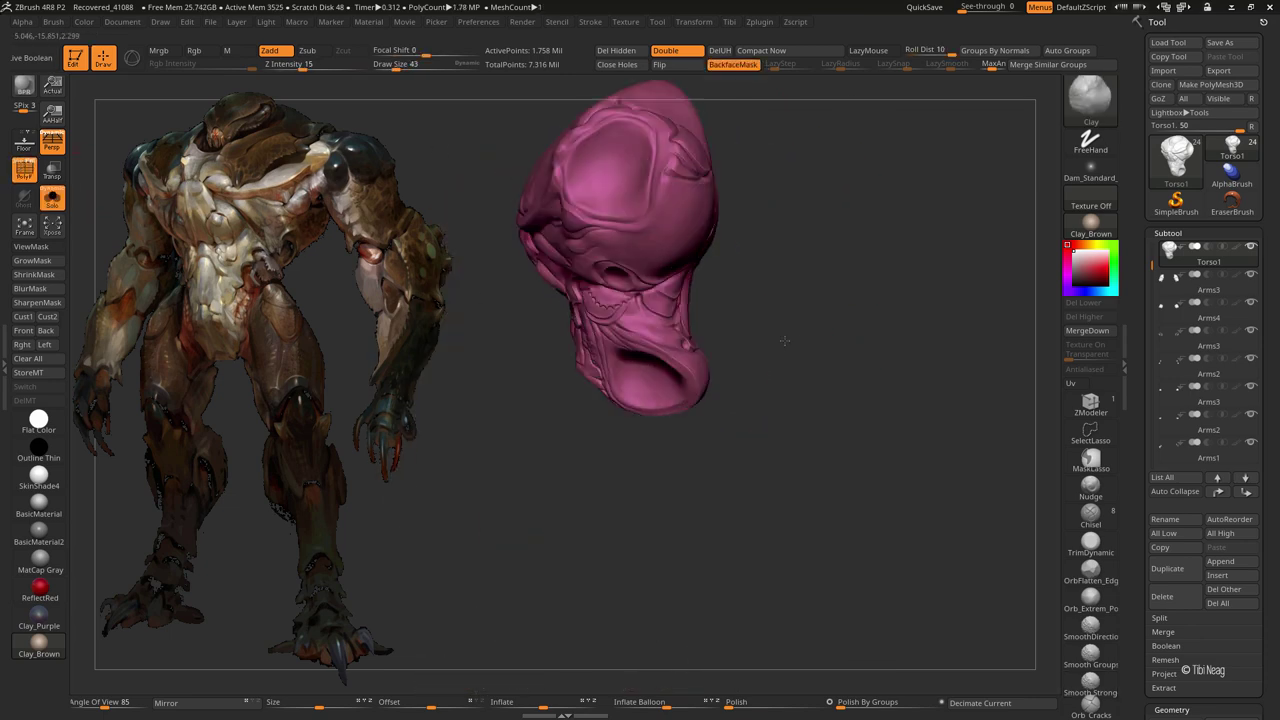
- Zoom in on the front and paint long symmetric mask strokes across the face area
left_click_drag(474, 297, 874, 277)
mouse_move(746, 203)
left_mouse_down()
mouse_move(854, 206)
mouse_move(700, 394)
mouse_move(651, 420)
mouse_move(674, 349)
mouse_move(716, 367)
left_mouse_up()
key("f")
left_click_drag(550, 295, 555, 325, "ctrl")
left_click_drag(716, 367, 820, 245, "ctrl")
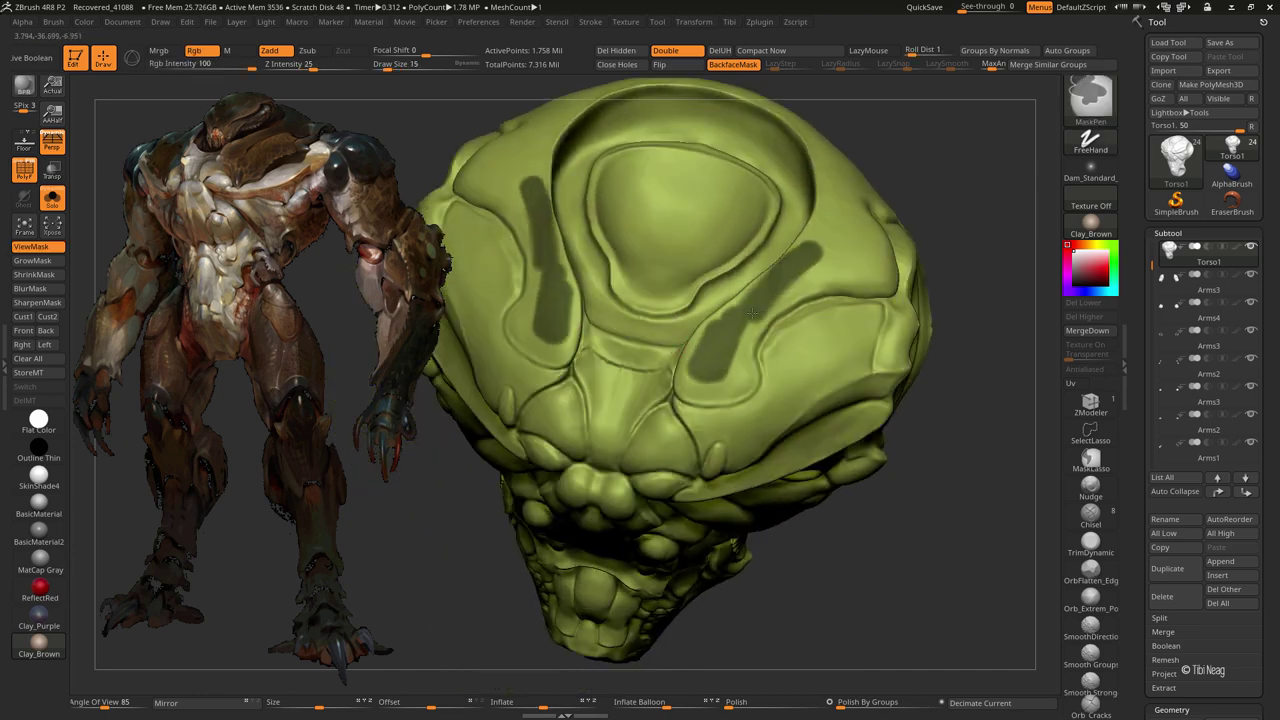
mouse_move(980, 300)
left_mouse_down()
mouse_move(567, 397)
mouse_move(570, 435)
left_mouse_up()
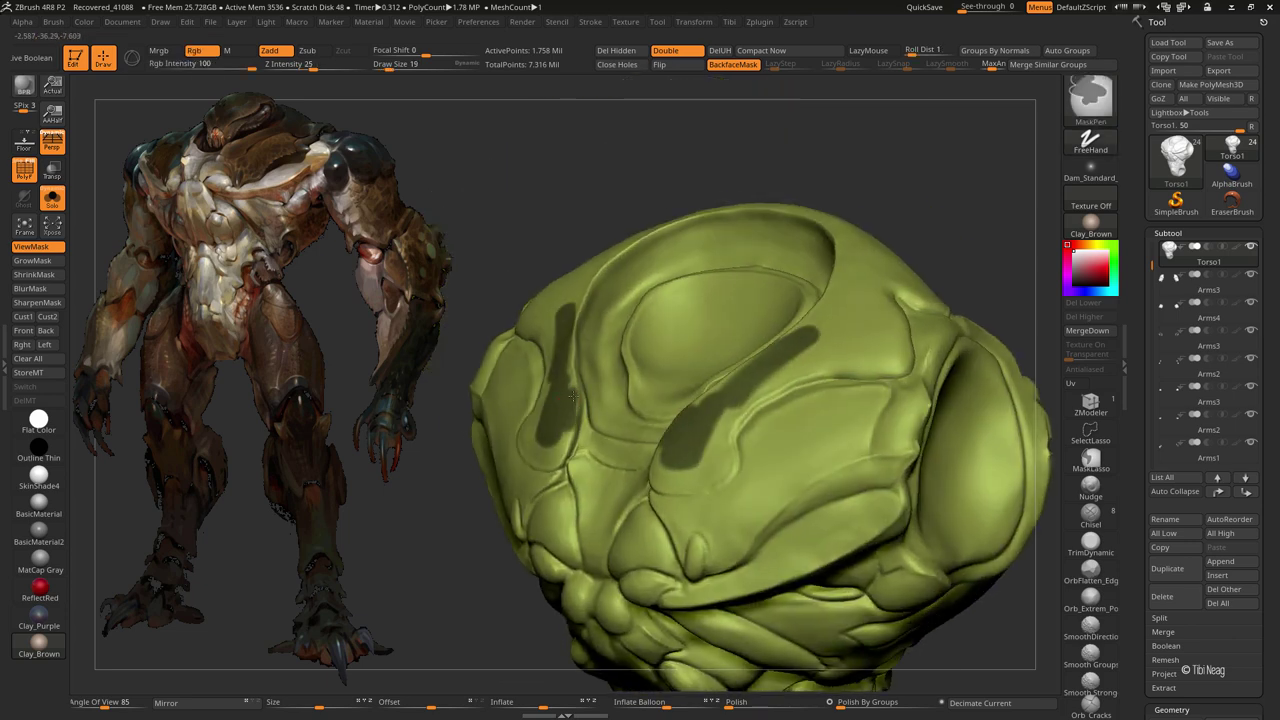
left_click_drag(465, 420, 575, 418)
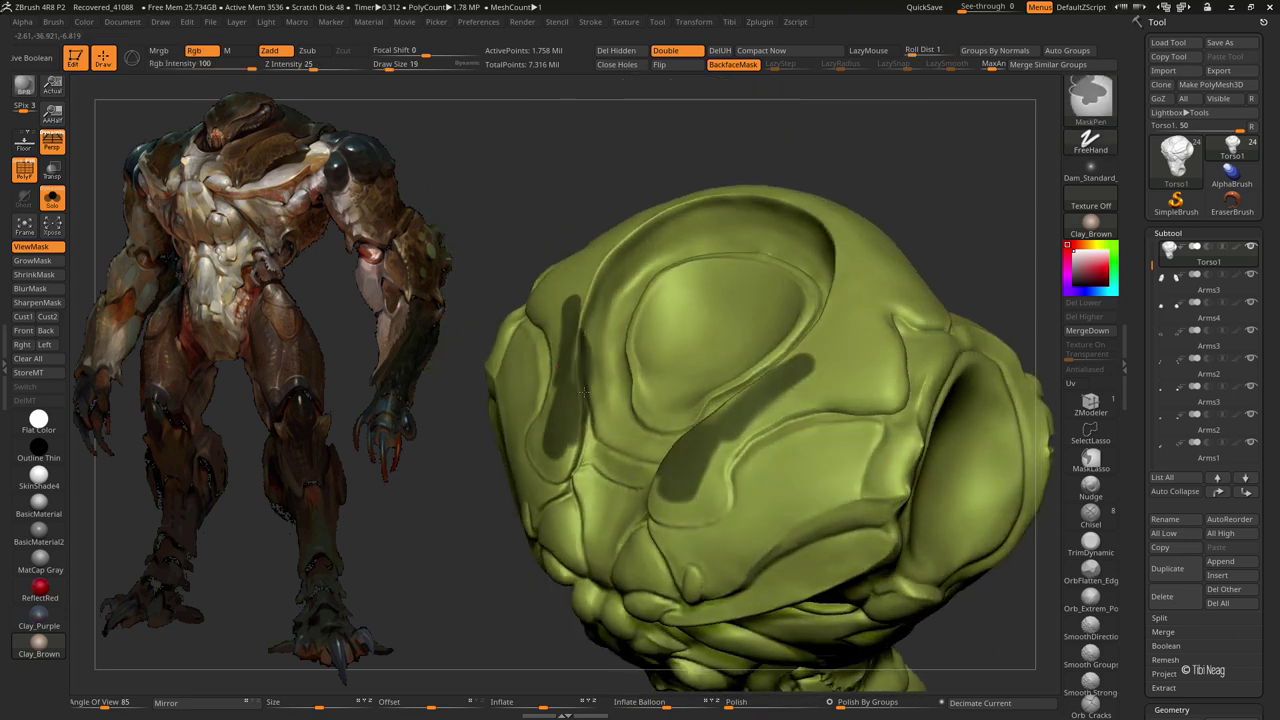
- Mask along the top rim from several angles, extending the strokes downward and rightward
left_click_drag(597, 305, 700, 215, "ctrl")
left_click_drag(720, 160, 720, 200)
mouse_move(820, 240)
left_mouse_down("ctrl")
mouse_move(655, 222)
mouse_move(555, 305)
left_mouse_up("ctrl")
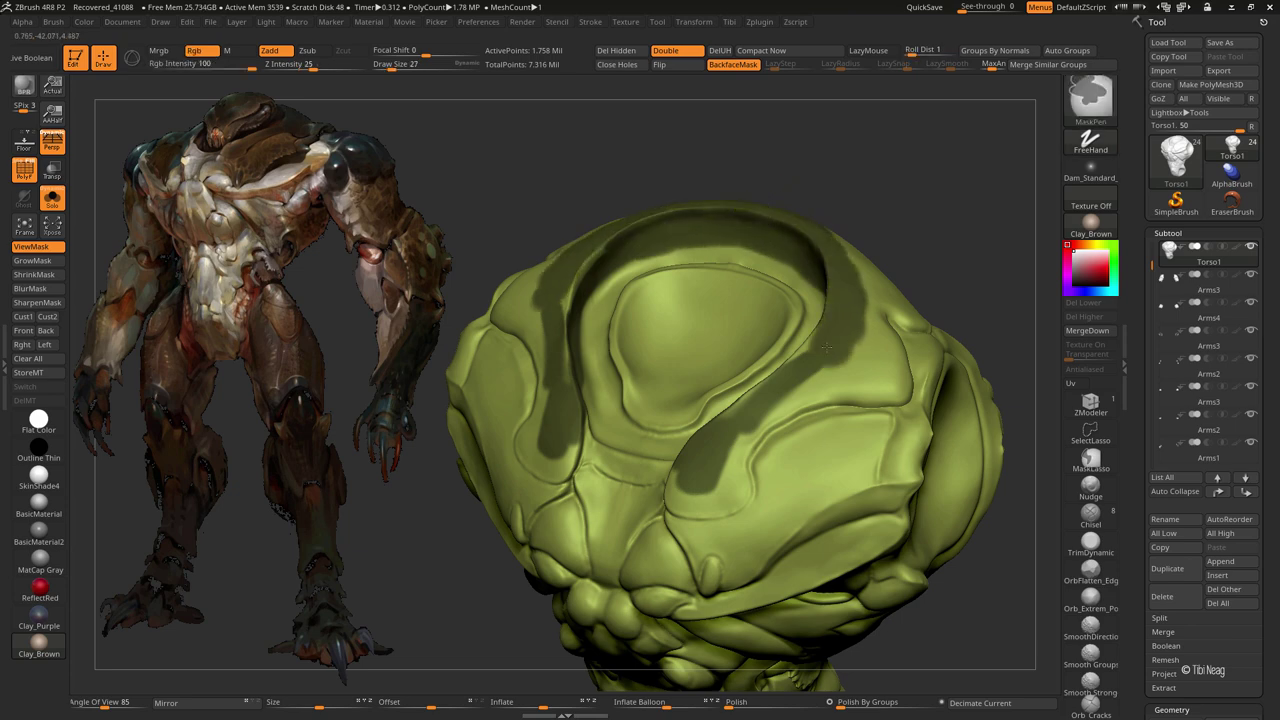
mouse_move(668, 470)
right_mouse_down("ctrl")
mouse_move(688, 487)
mouse_move(670, 467)
right_mouse_up("ctrl")
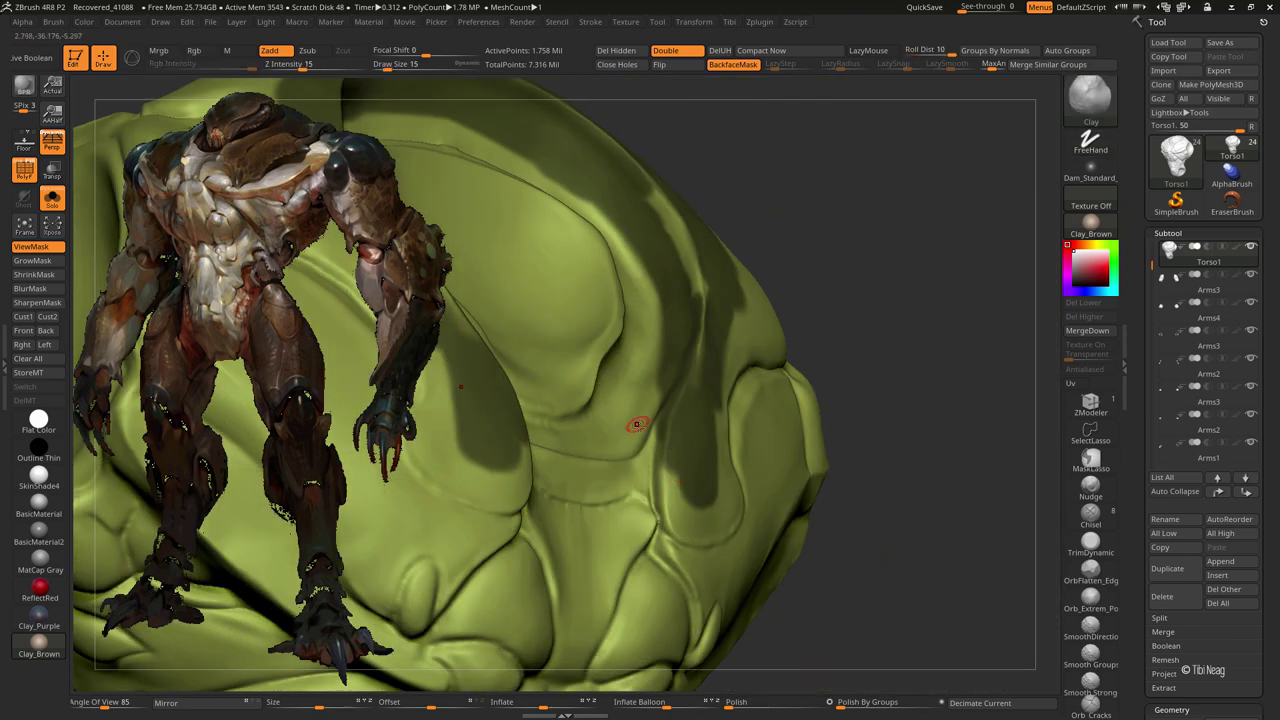
right_click_drag(636, 424, 682, 428)
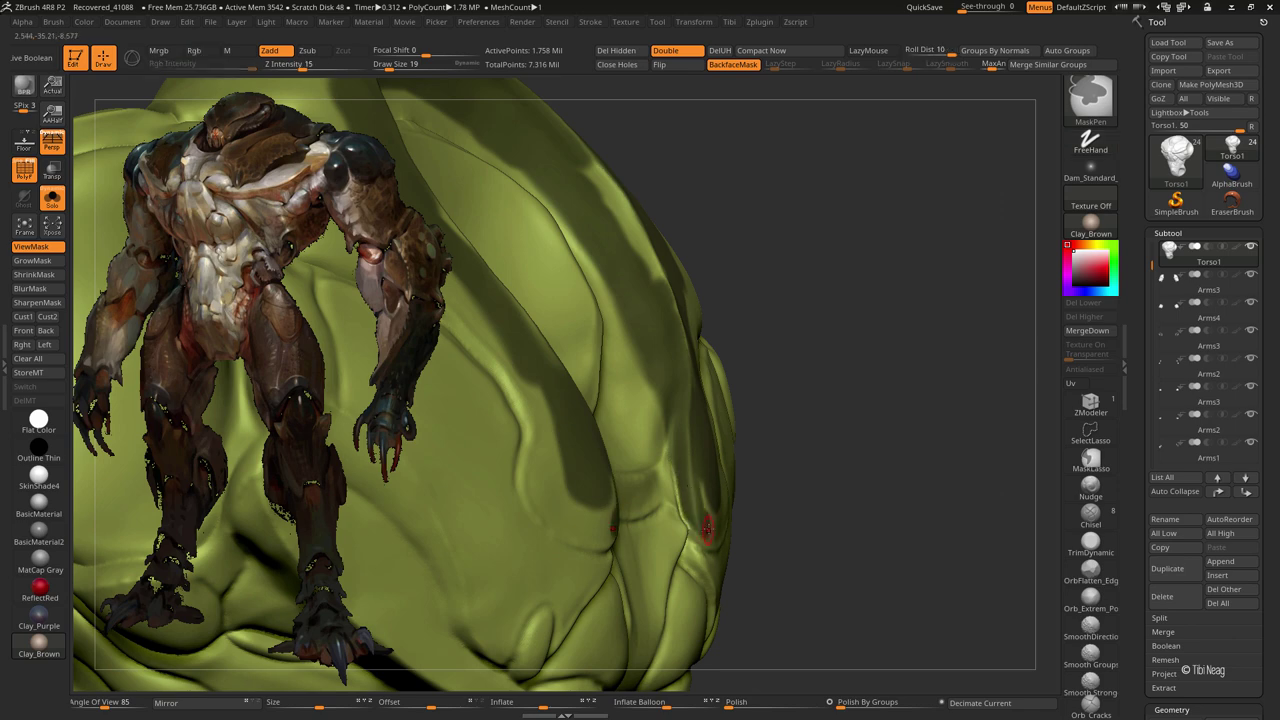
right_click_drag(700, 528, 709, 541)
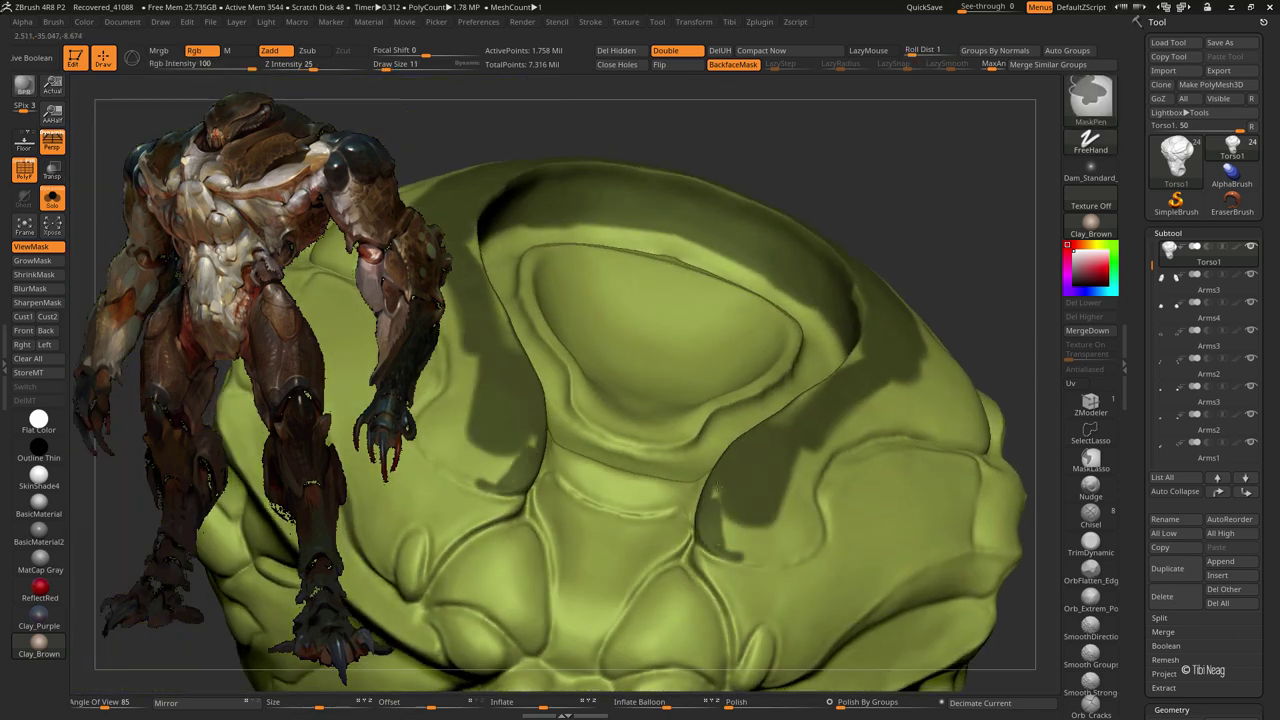
right_click_drag(715, 490, 608, 367)
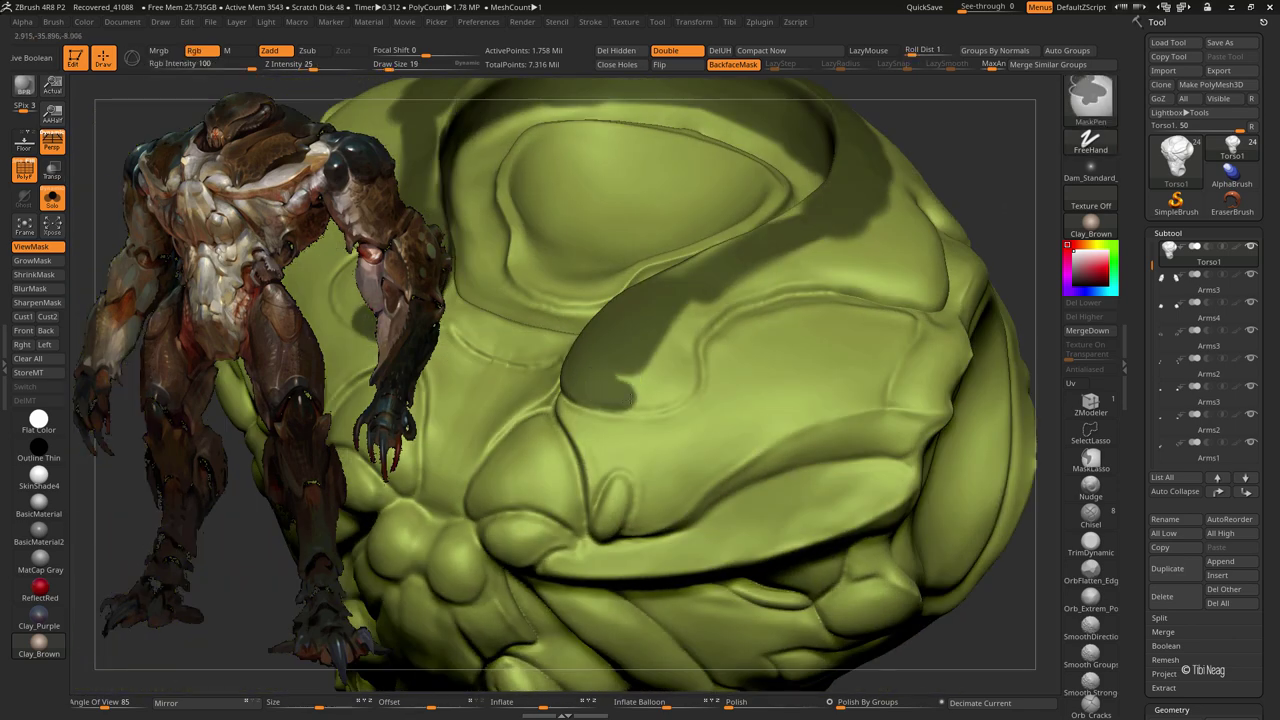
left_click_drag(630, 396, 684, 377, "ctrl")
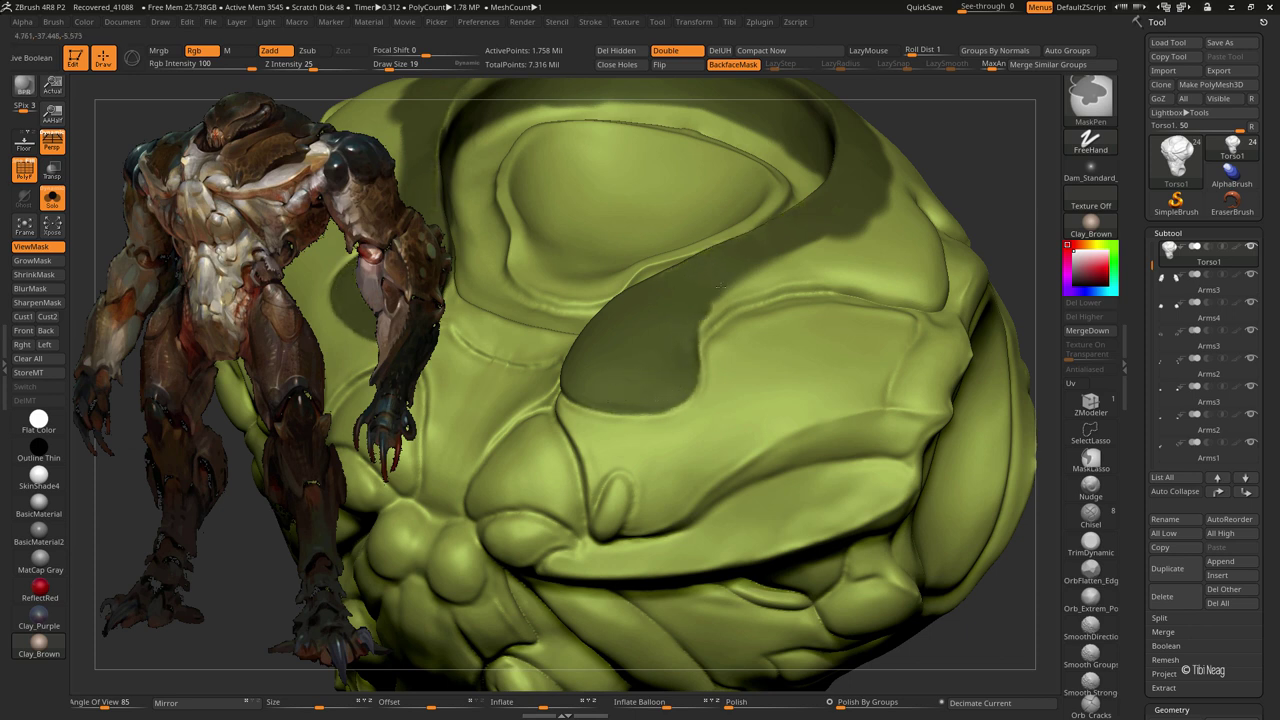
- Widen the mask band and carry it upward along the raised ridge
left_click_drag(712, 309, 880, 228, "ctrl")
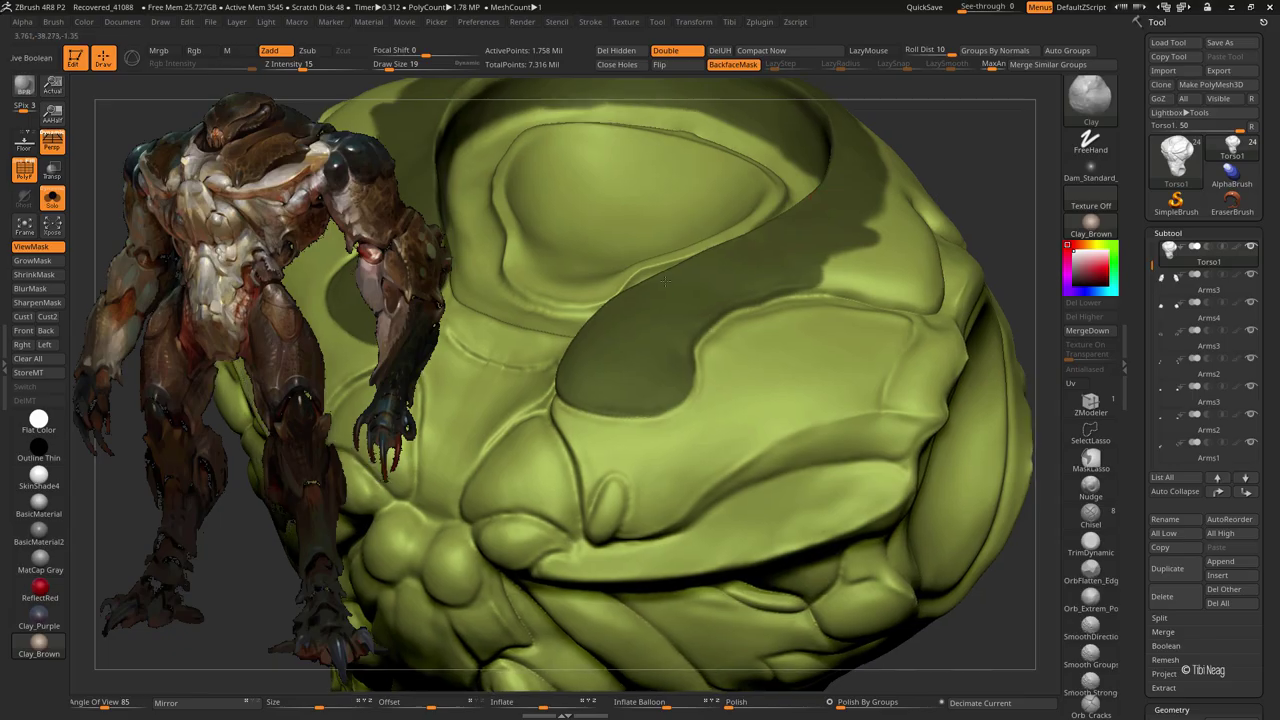
right_click_drag(760, 300, 680, 320)
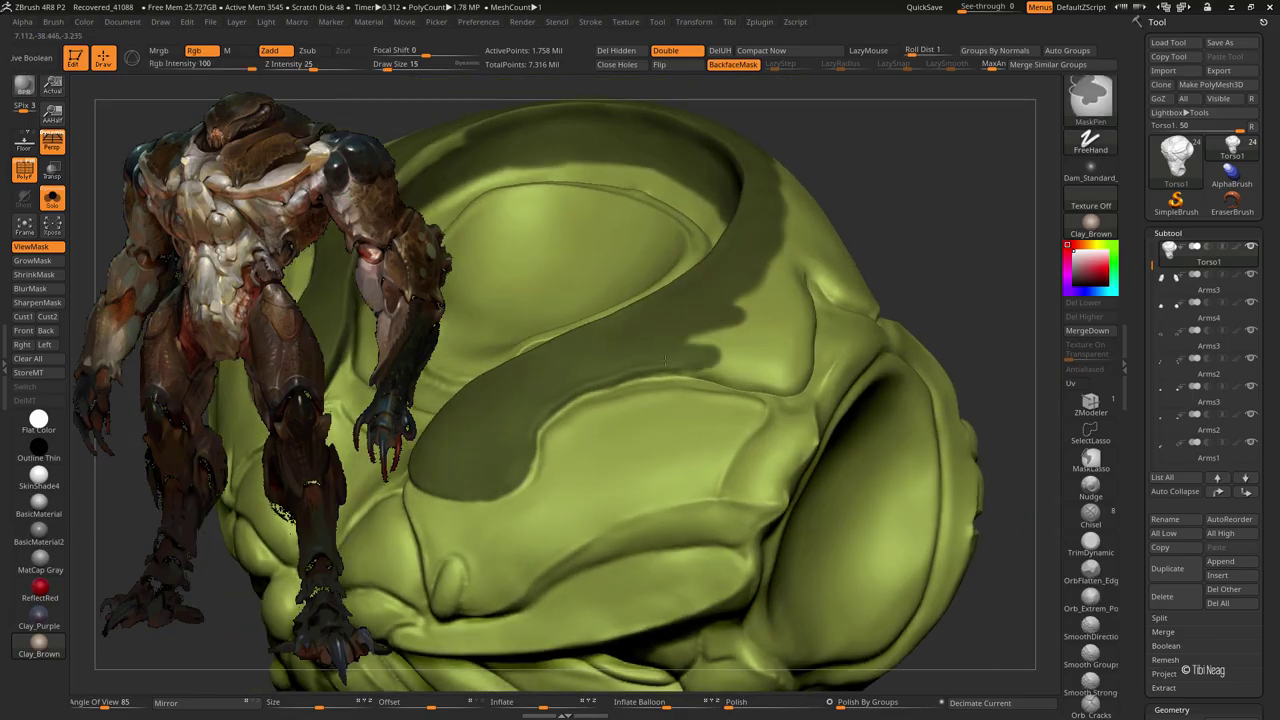
left_click_drag(708, 334, 765, 290, "ctrl")
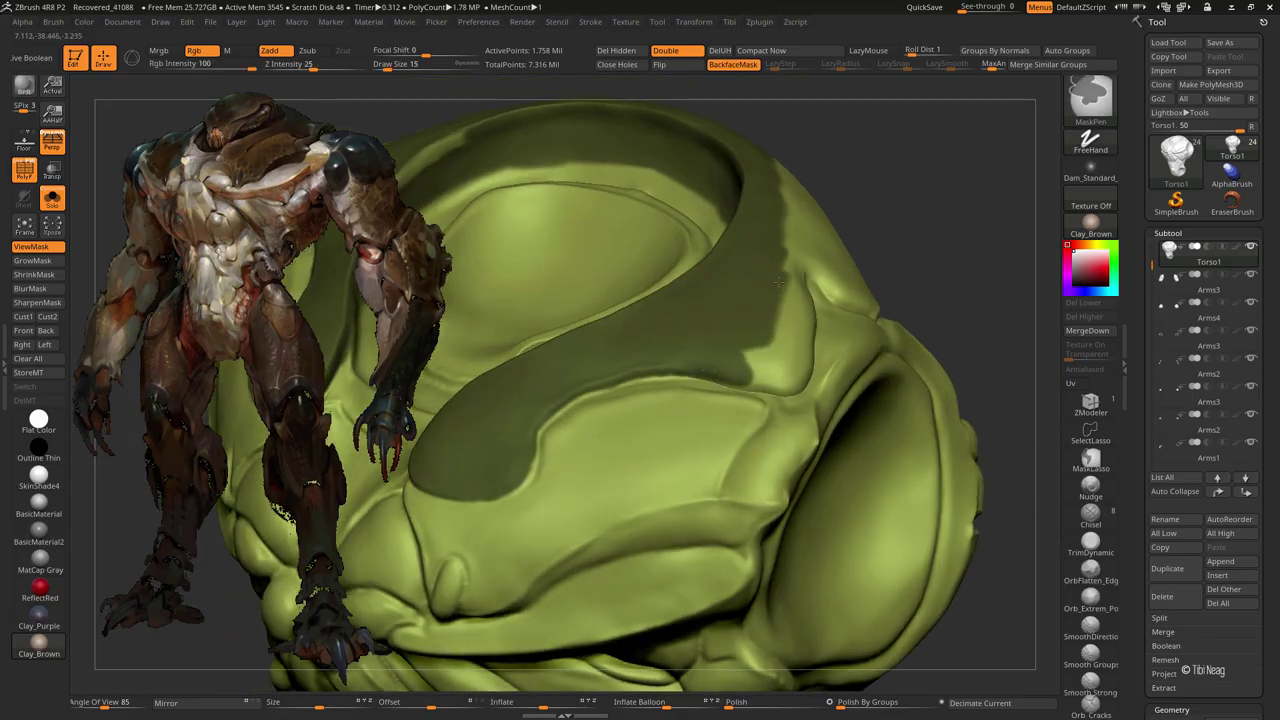
right_click_drag(765, 290, 743, 343)
left_click_drag(780, 379, 788, 300, "ctrl")
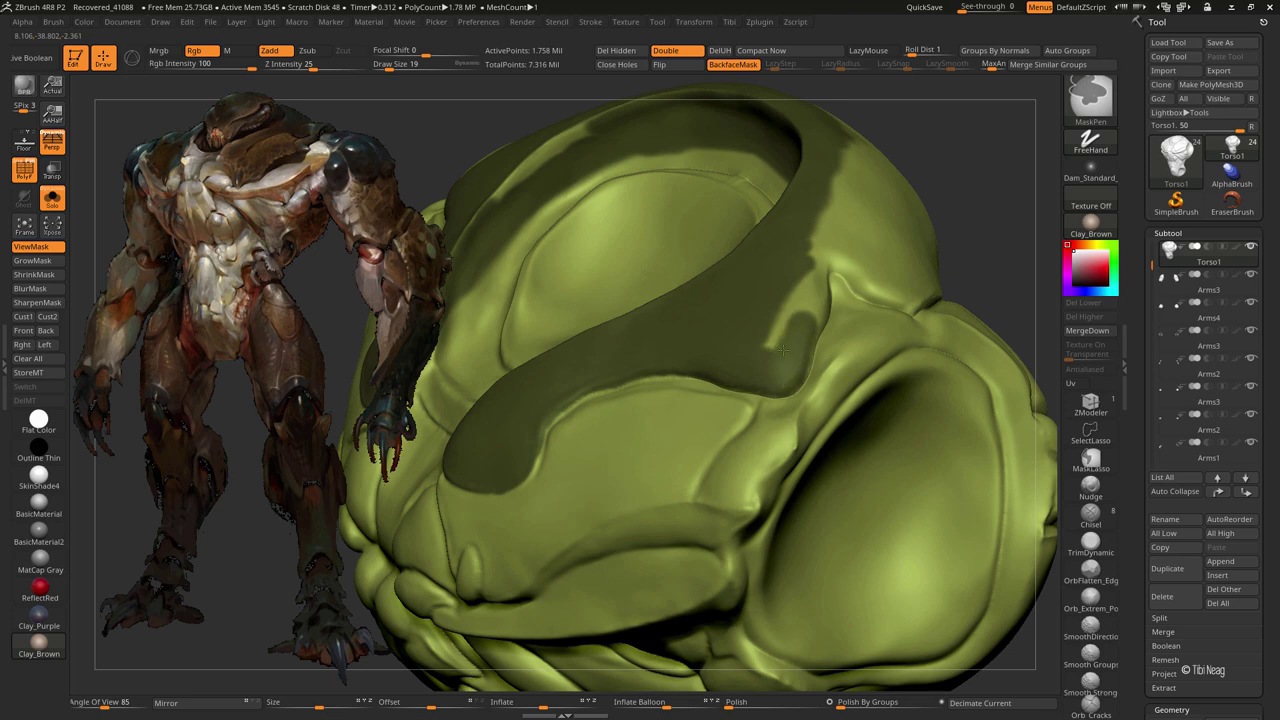
right_click_drag(788, 300, 777, 347)
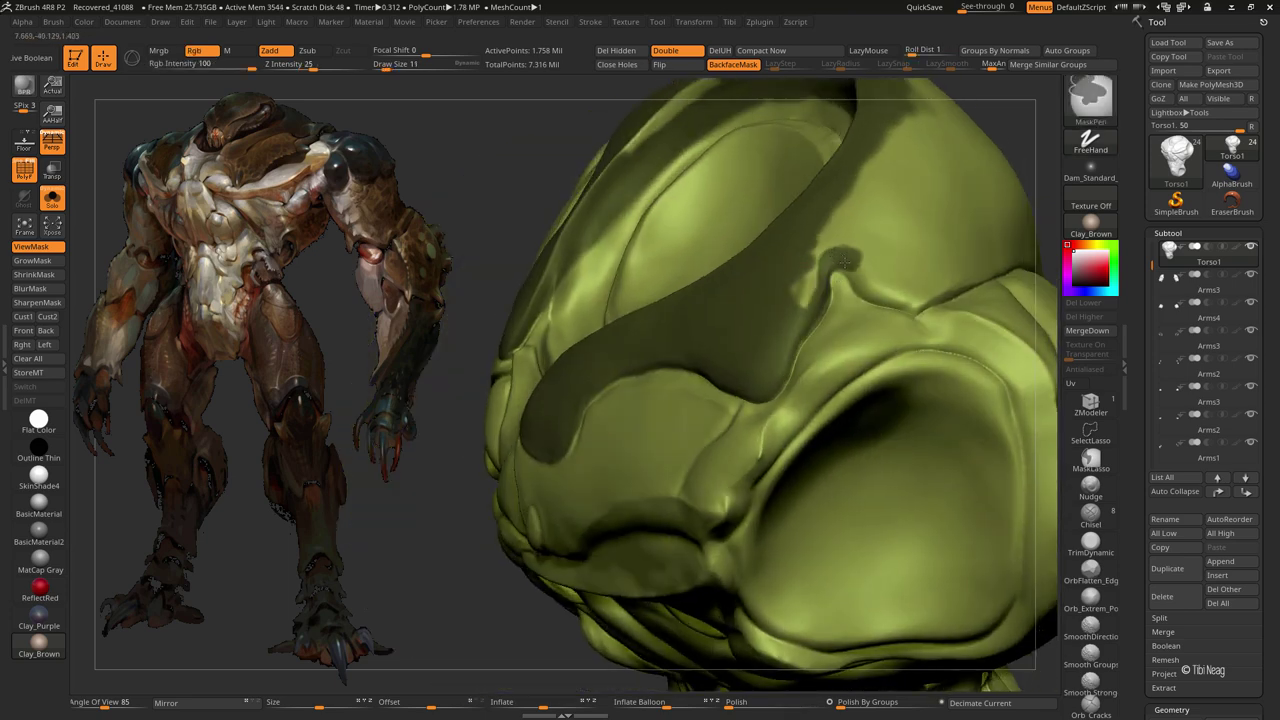
mouse_move(915, 299)
left_mouse_down("ctrl")
mouse_move(890, 218)
mouse_move(995, 110)
left_mouse_up("ctrl")
- Grow the masked patch above the ridge across the upper plate surface
mouse_move(995, 110)
right_mouse_down()
mouse_move(705, 428)
mouse_move(650, 409)
right_mouse_up()
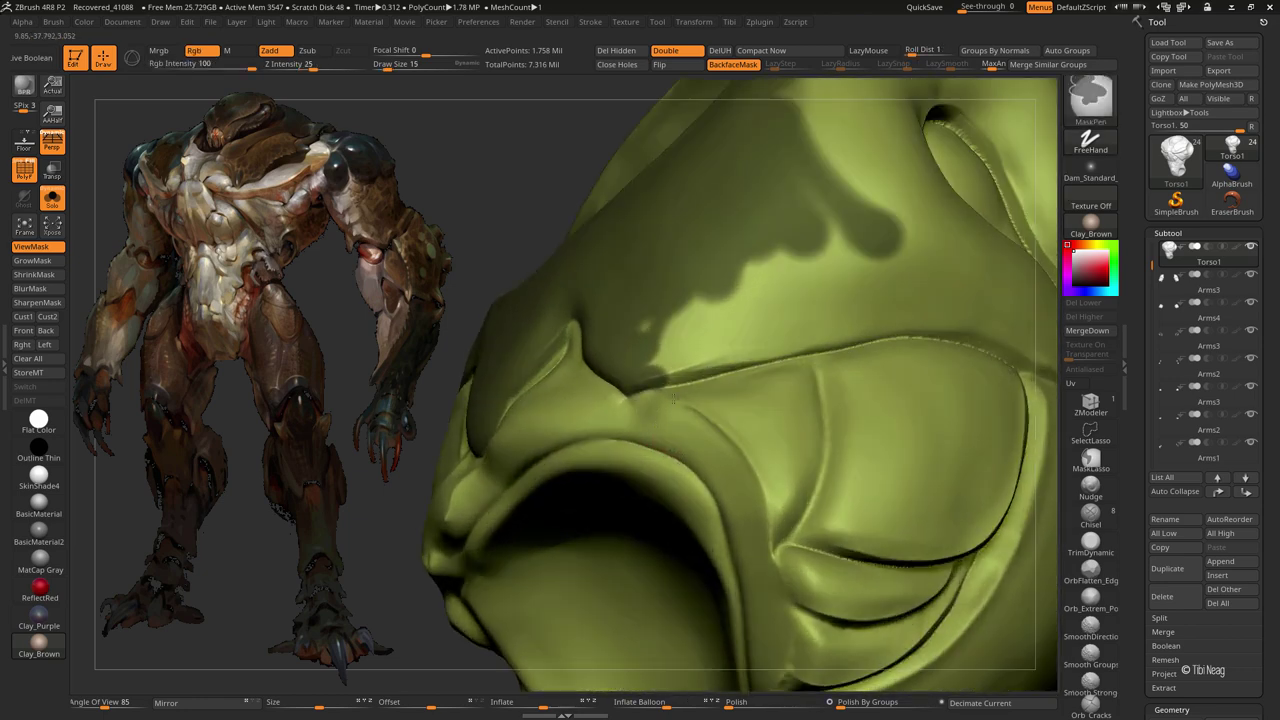
mouse_move(674, 398)
left_mouse_down("ctrl")
mouse_move(677, 351)
mouse_move(766, 266)
left_mouse_up("ctrl")
mouse_move(766, 266)
right_mouse_down()
mouse_move(486, 243)
mouse_move(560, 316)
right_mouse_up()
mouse_move(560, 316)
left_mouse_down("ctrl")
mouse_move(680, 240)
mouse_move(639, 195)
left_mouse_up("ctrl")
mouse_move(652, 298)
left_mouse_down("ctrl")
mouse_move(575, 365)
mouse_move(600, 357)
mouse_move(580, 400)
mouse_move(780, 320)
mouse_move(710, 200)
mouse_move(704, 361)
mouse_move(850, 395)
mouse_move(950, 150)
left_mouse_up("ctrl")
left_click_drag(480, 250, 773, 364)
- Paint a mask strip along the crease beside the plate
key("ctrl")
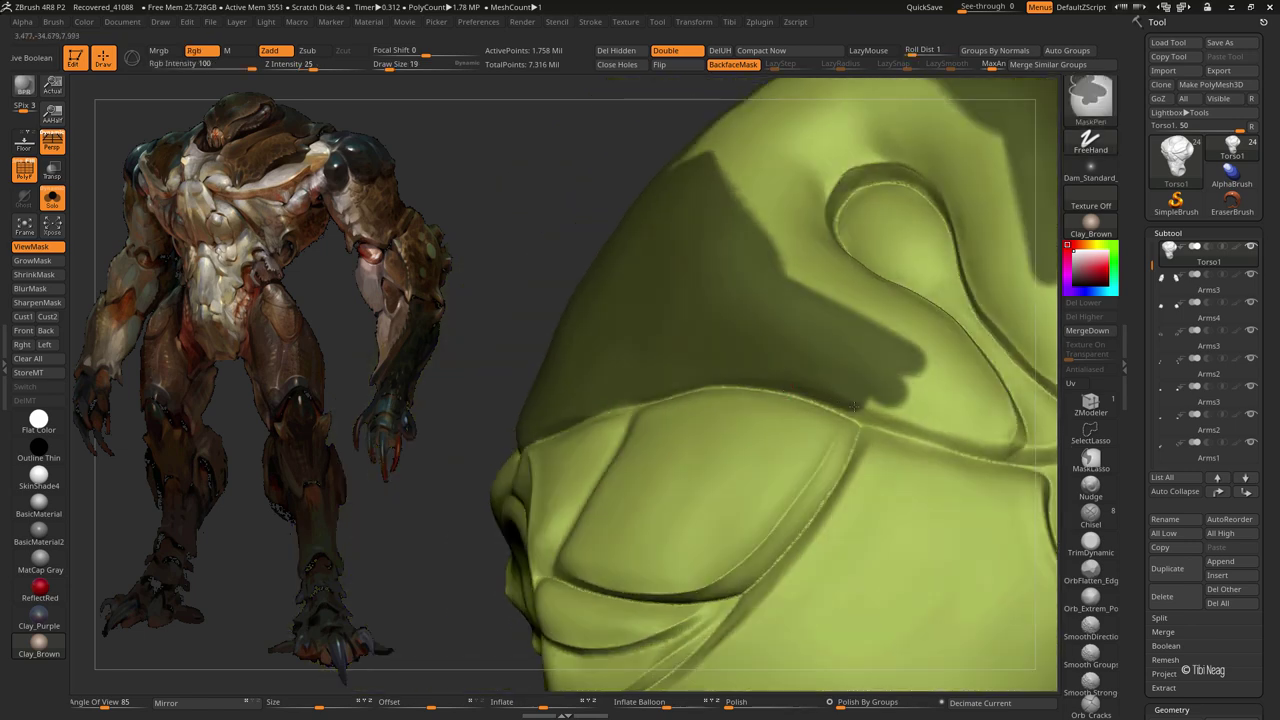
mouse_move(860, 409)
left_mouse_down("ctrl")
mouse_move(927, 427)
mouse_move(1000, 425)
left_mouse_up("ctrl")
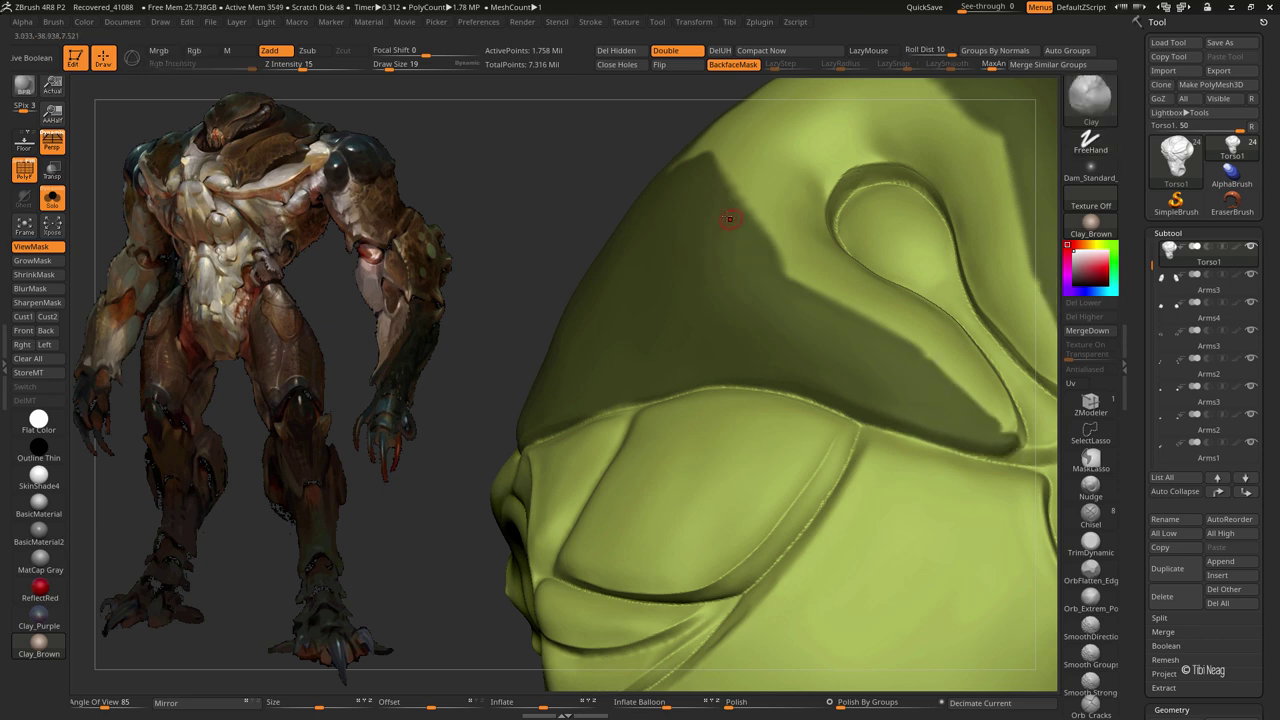
mouse_move(480, 250)
left_mouse_down()
mouse_move(665, 280)
mouse_move(571, 271)
mouse_move(648, 252)
mouse_move(615, 376)
mouse_move(701, 323)
mouse_move(810, 520)
left_mouse_up()
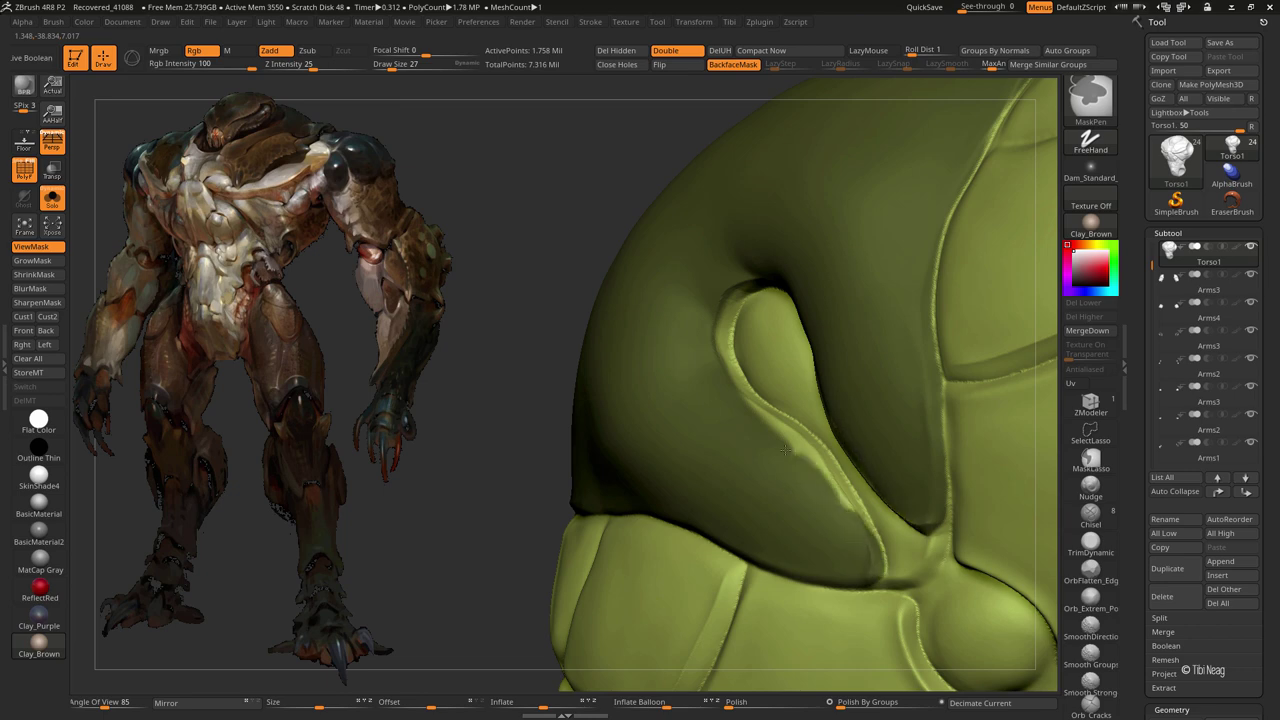
- Rotate the torso to inspect the masked crease, mask edges and shoulder surface
mouse_move(862, 541)
left_mouse_down()
mouse_move(726, 392)
mouse_move(740, 268)
mouse_move(826, 260)
left_mouse_up()
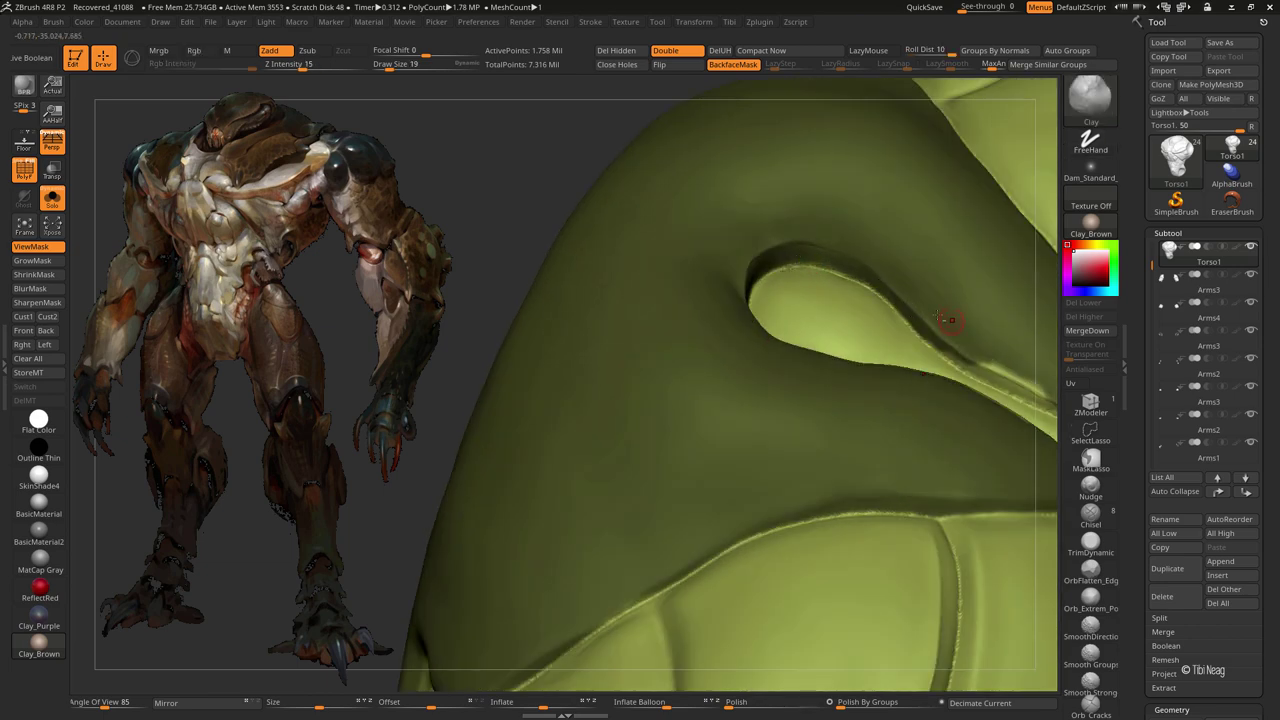
left_click_drag(960, 340, 814, 342)
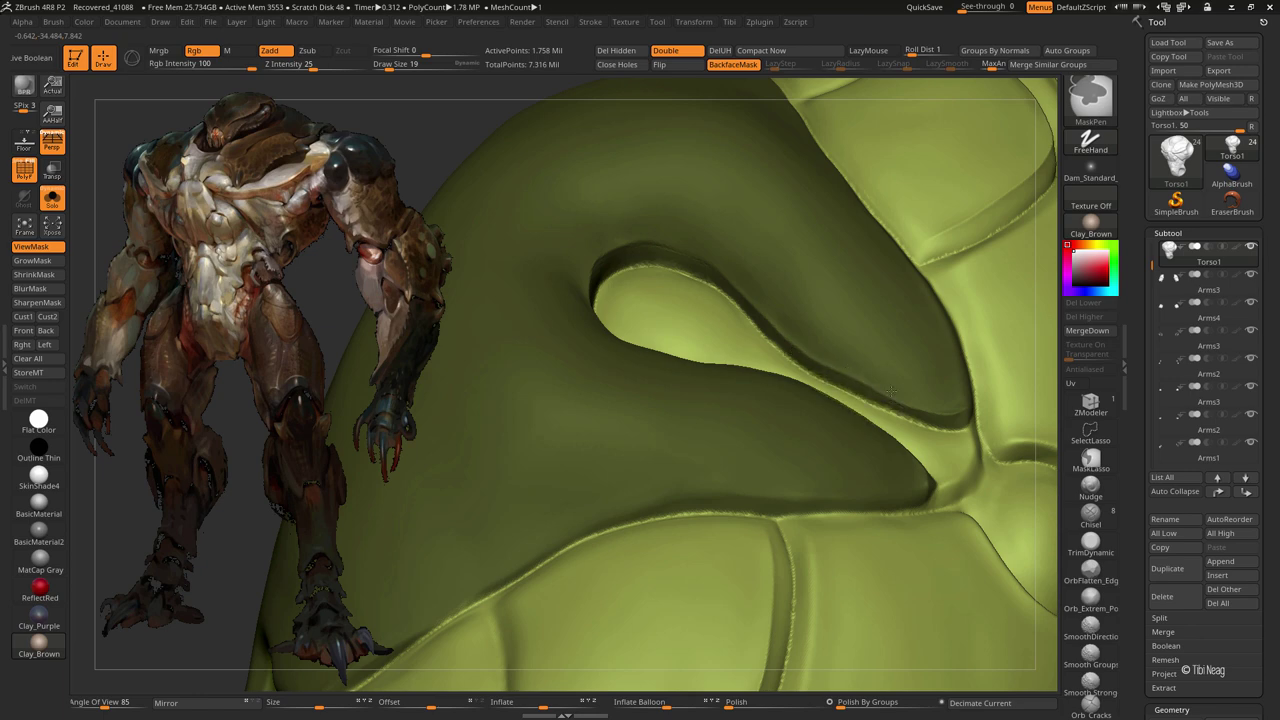
left_click_drag(903, 406, 950, 432)
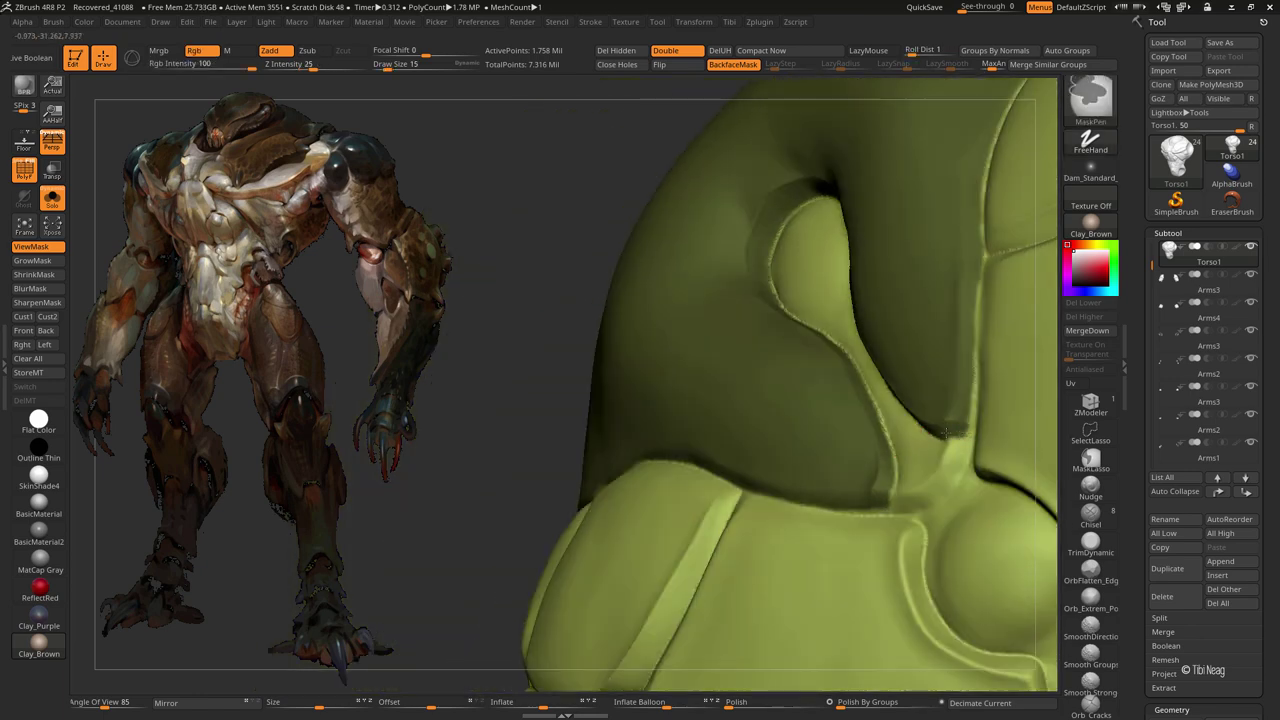
left_click_drag(880, 495, 860, 505)
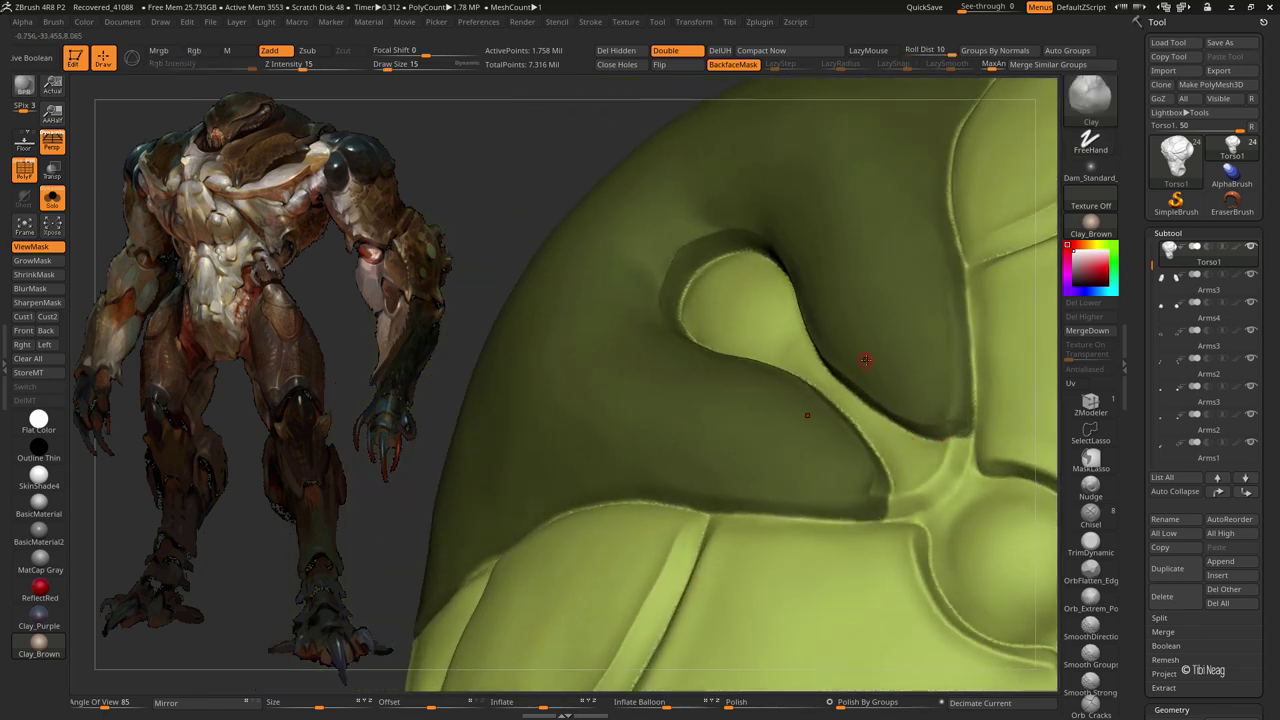
mouse_move(857, 357)
left_mouse_down()
mouse_move(871, 394)
mouse_move(869, 211)
mouse_move(840, 284)
mouse_move(843, 266)
left_mouse_up()
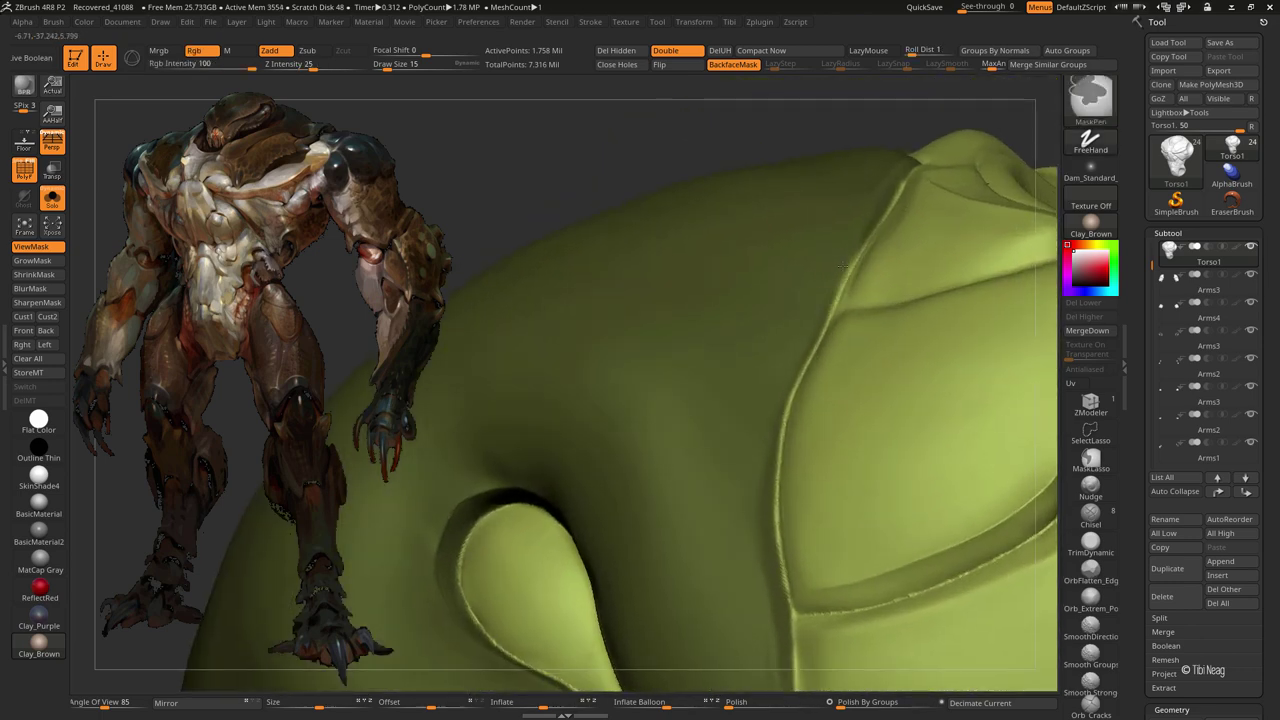
left_click_drag(896, 183, 829, 313)
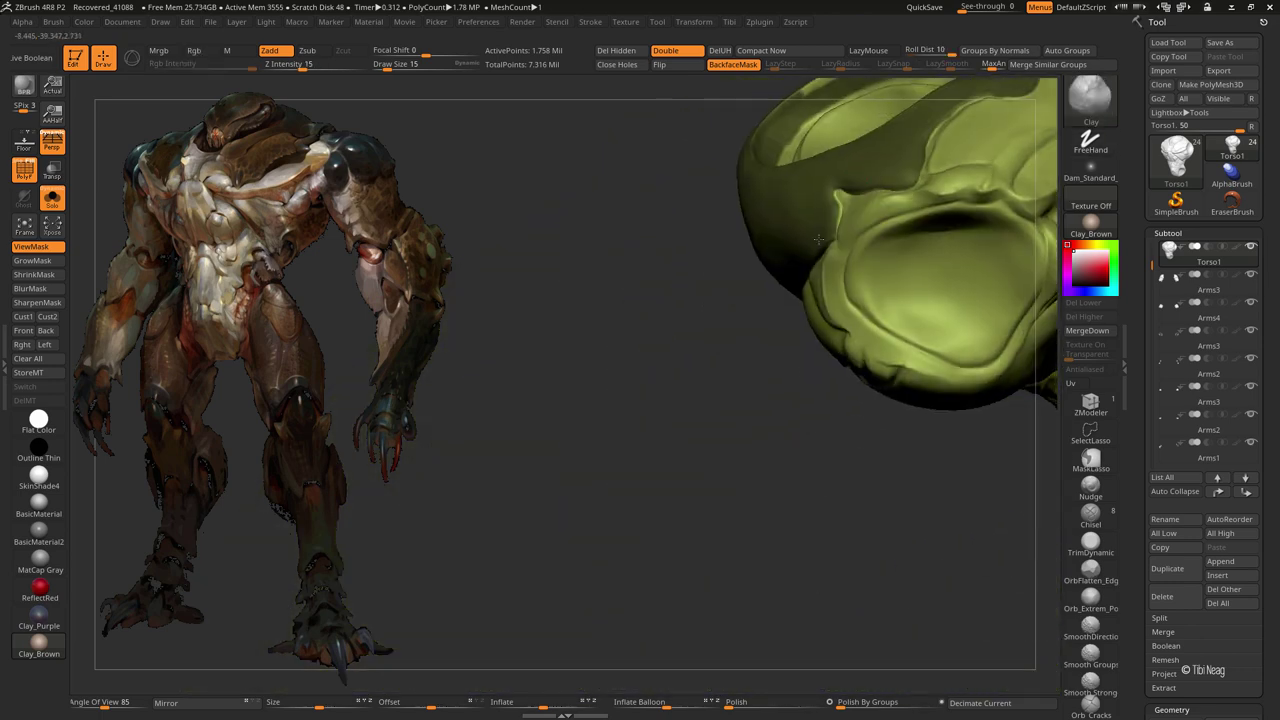
key("ctrl")
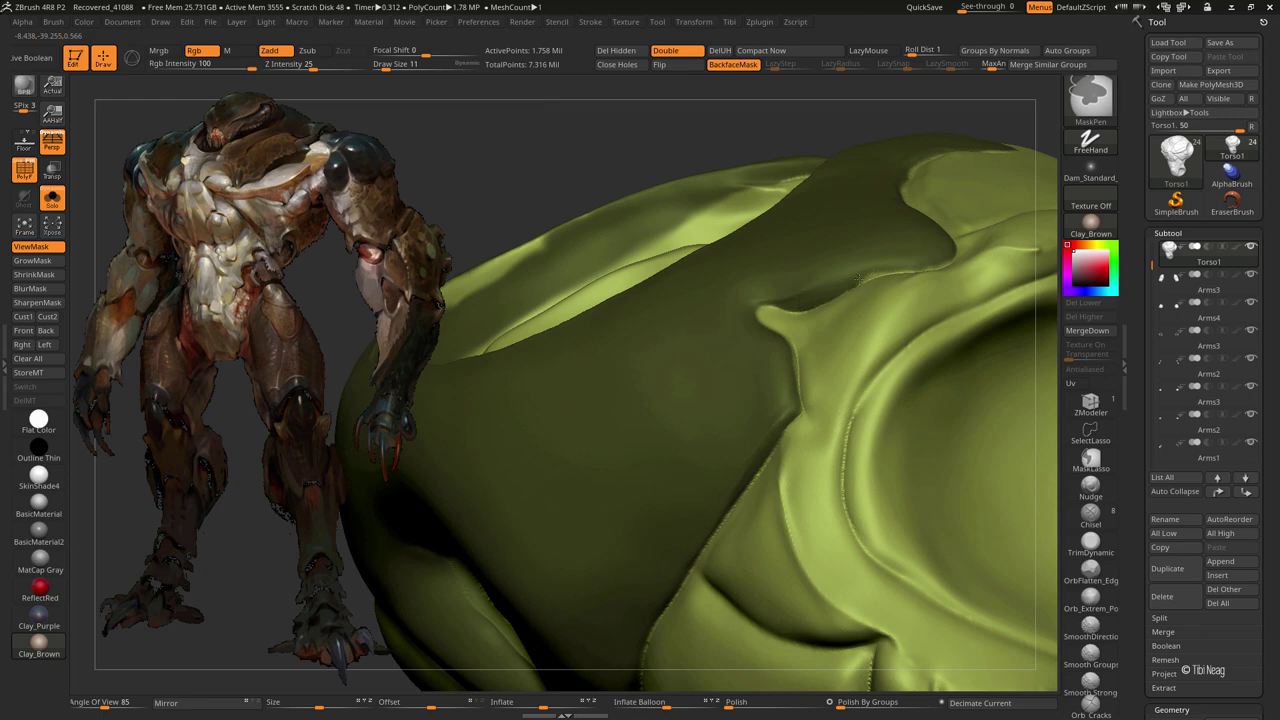
left_click_drag(857, 280, 930, 262)
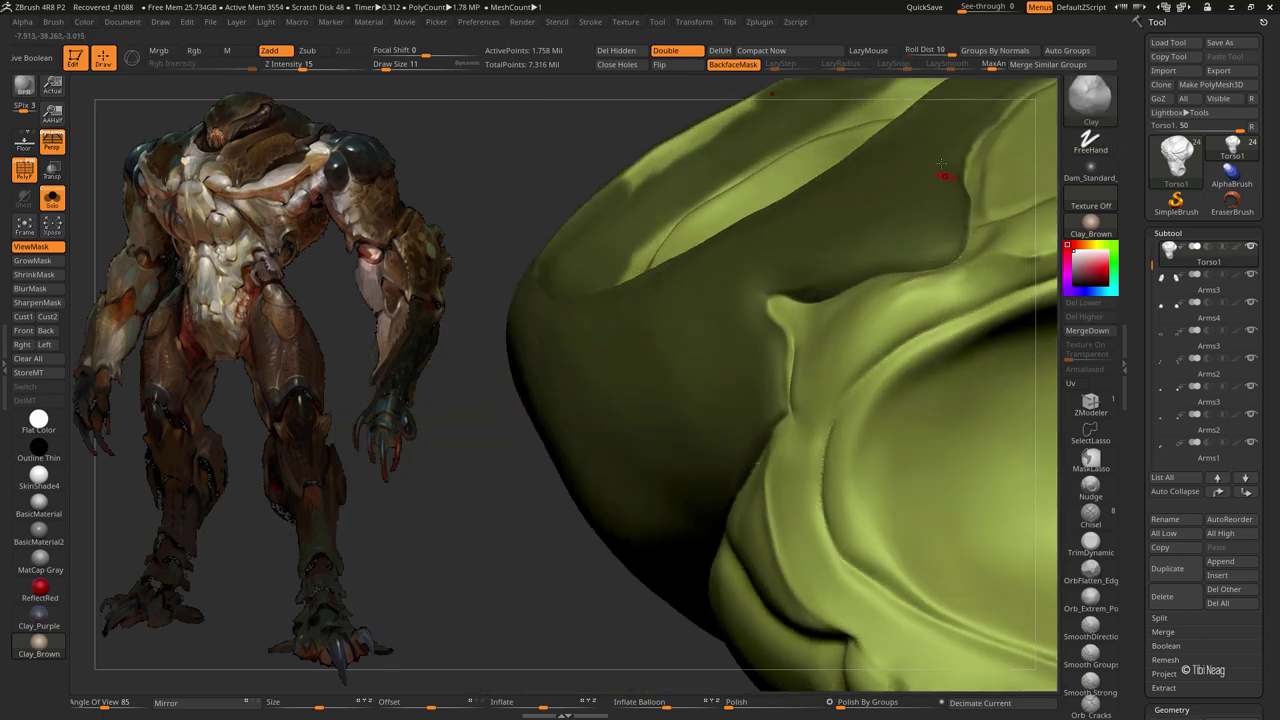
left_click_drag(943, 171, 819, 410)
key("ctrl")
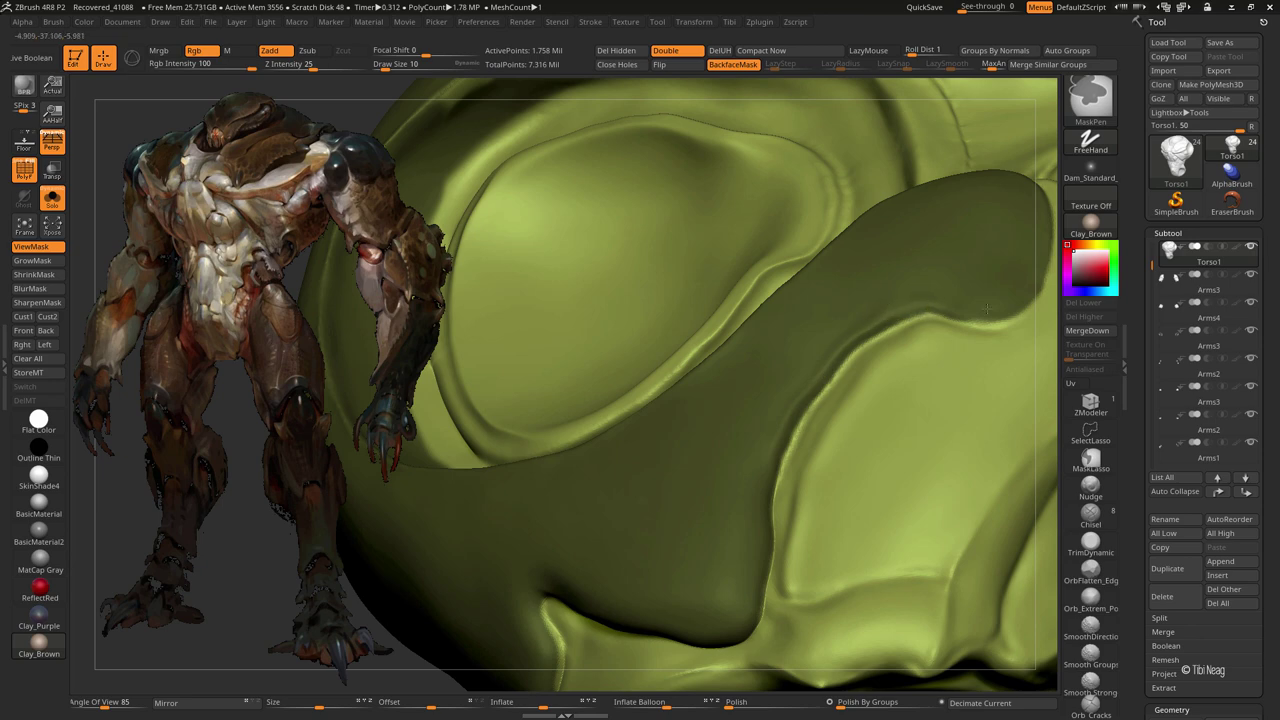
left_click_drag(857, 249, 762, 592)
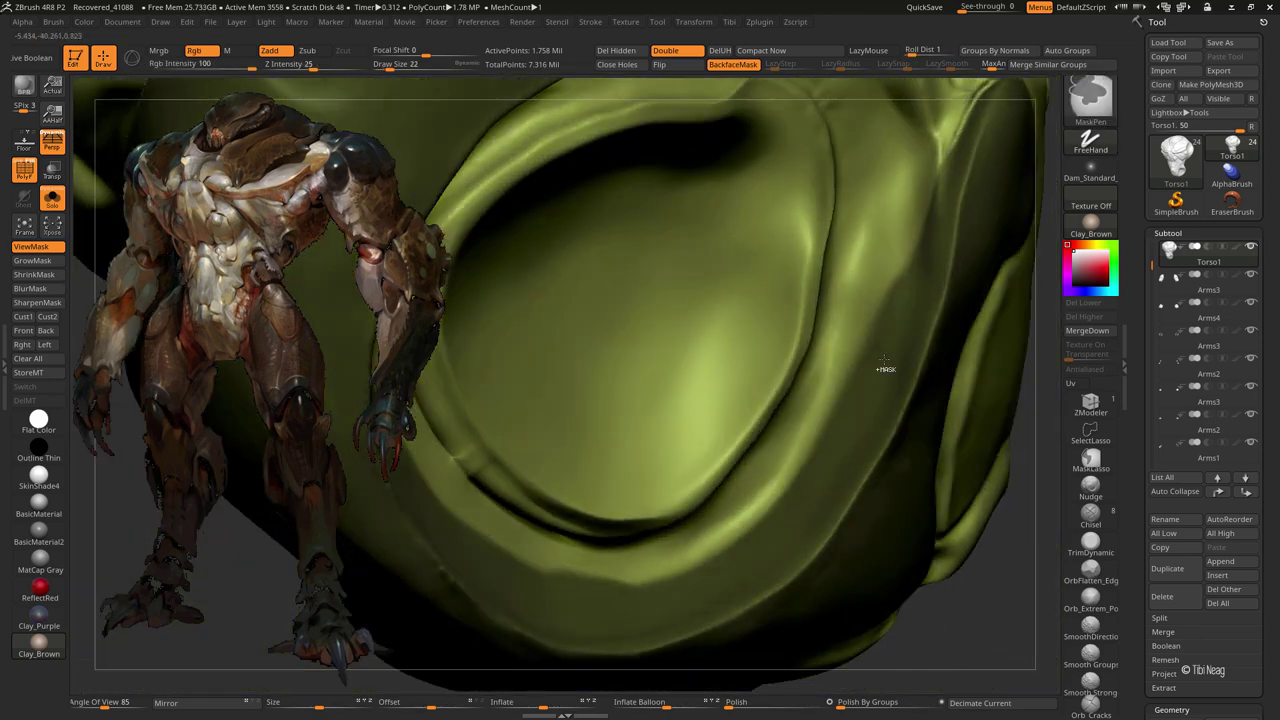
right_click_drag(884, 365, 817, 364)
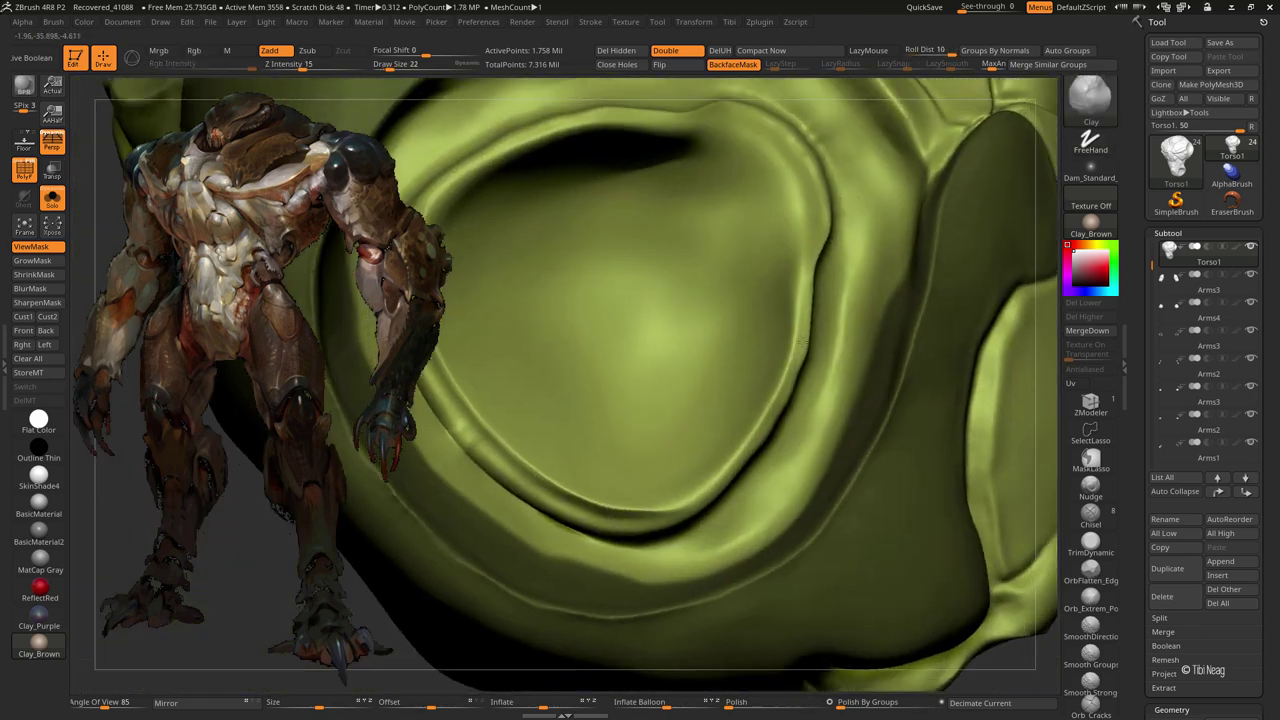
key("ctrl")
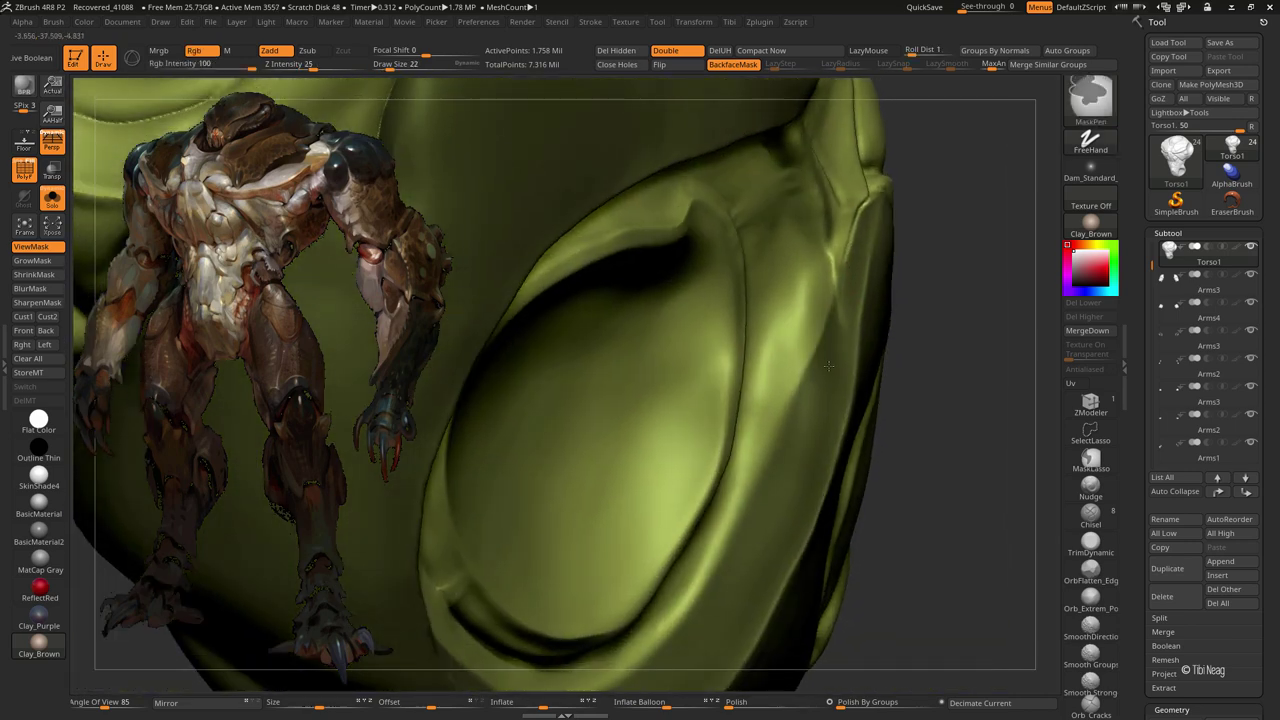
mouse_move(806, 423)
right_mouse_down()
mouse_move(769, 187)
mouse_move(601, 456)
mouse_move(640, 300)
right_mouse_up()
key("ctrl")
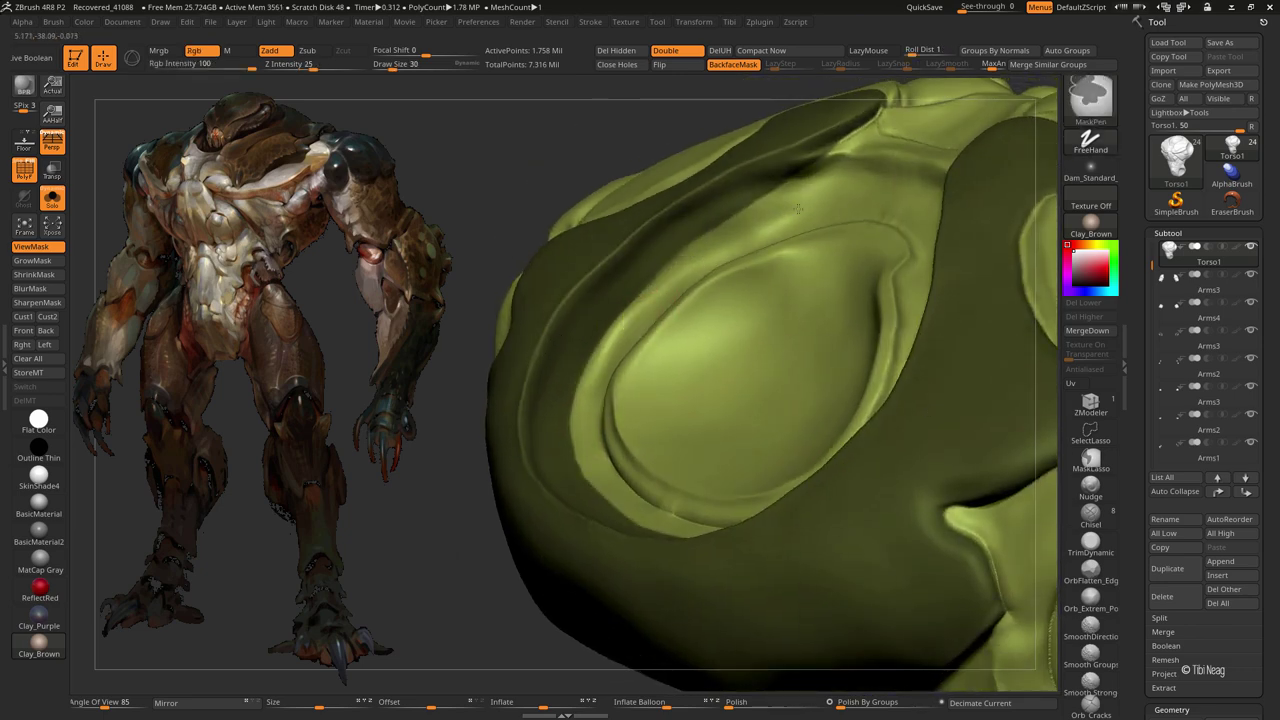
mouse_move(586, 366)
right_mouse_down("alt")
mouse_move(574, 251)
mouse_move(777, 209)
mouse_move(775, 393)
right_mouse_up("alt")
key("super")
key("super")
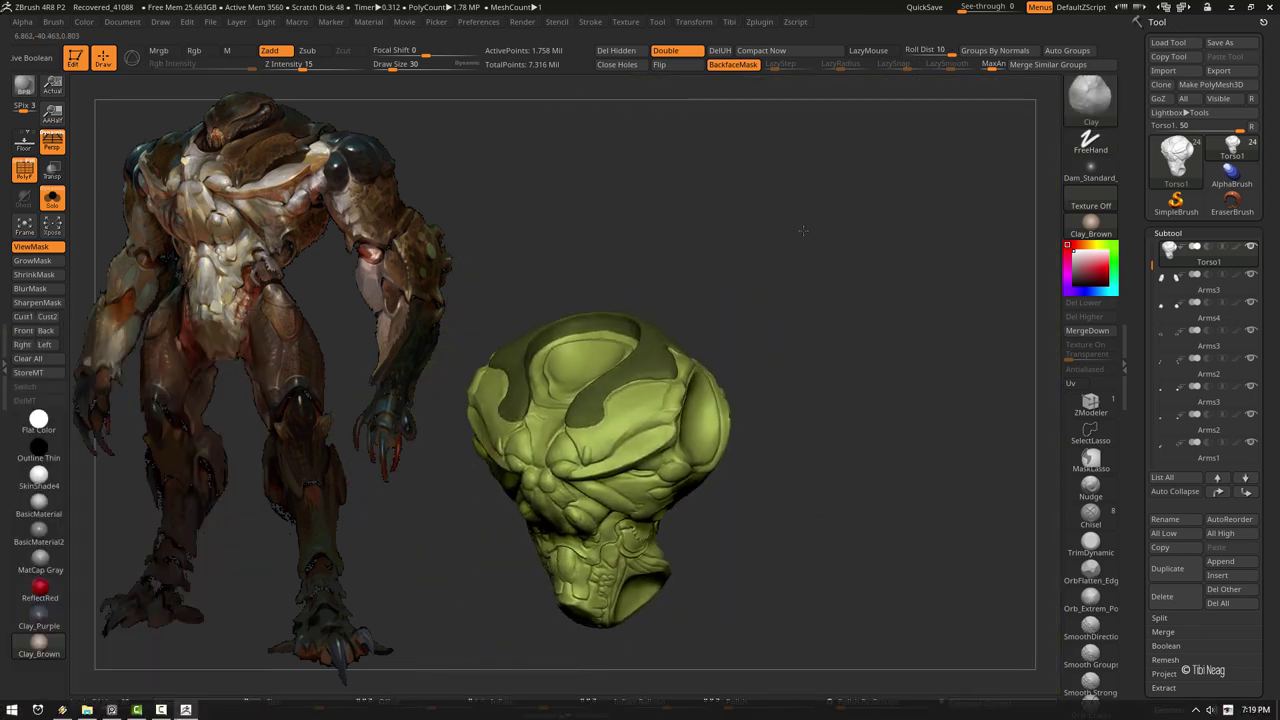
- Split the masked chest plate off with Split Masked Points, creating Torso2, and inspect it
right_click_drag(760, 600, 780, 480)
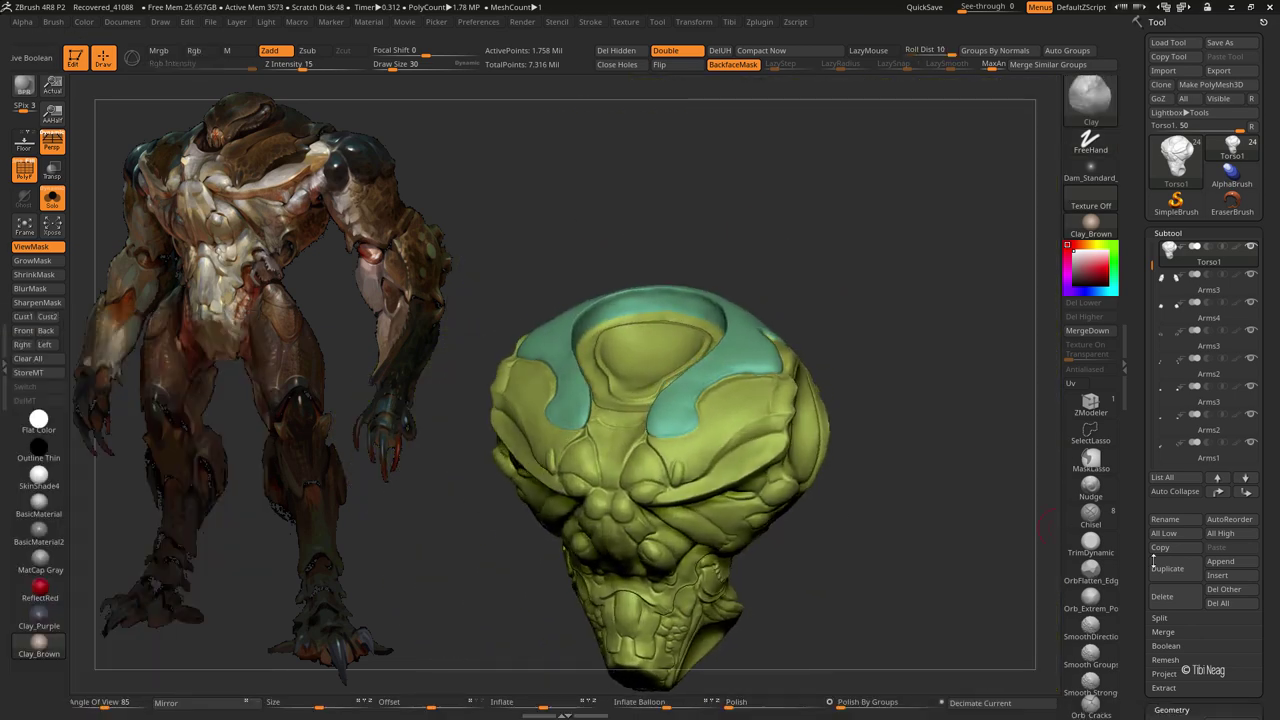
left_click(1159, 617)
left_click(1190, 687)
left_click(1053, 658)
right_click_drag(712, 388, 634, 76)
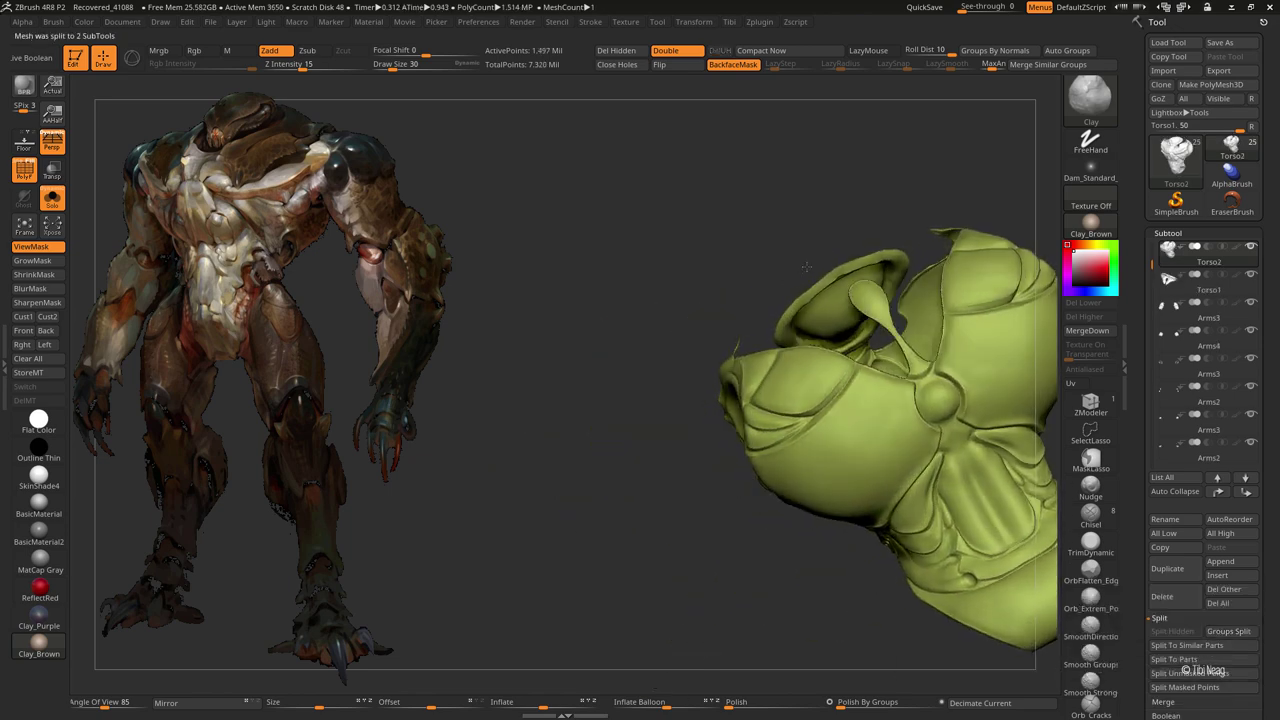